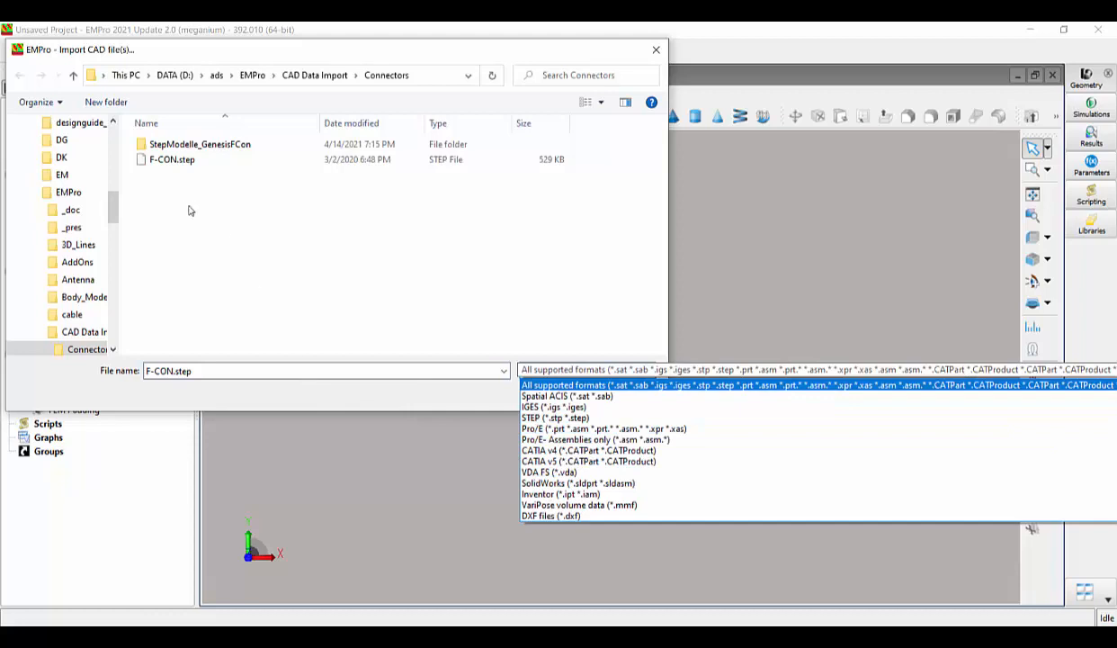
Import the F-CON.step connector model in millimetres with healing enabled and automatic material assignment turned off.
left_click(164, 155)
left_click(537, 399)
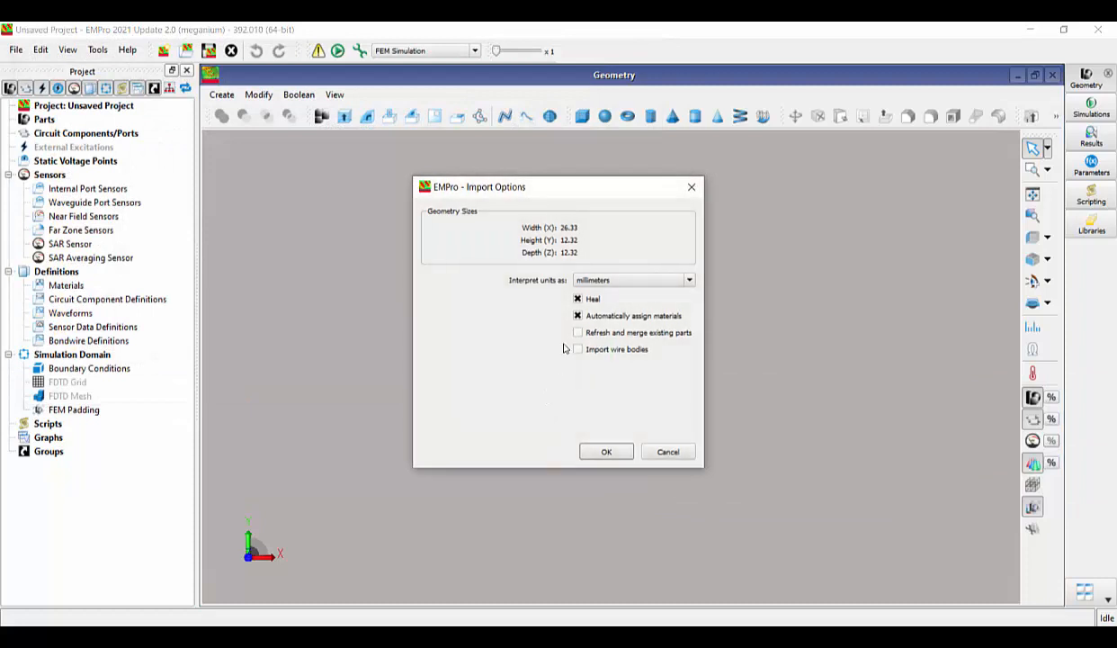
left_click(577, 314)
left_click(607, 452)
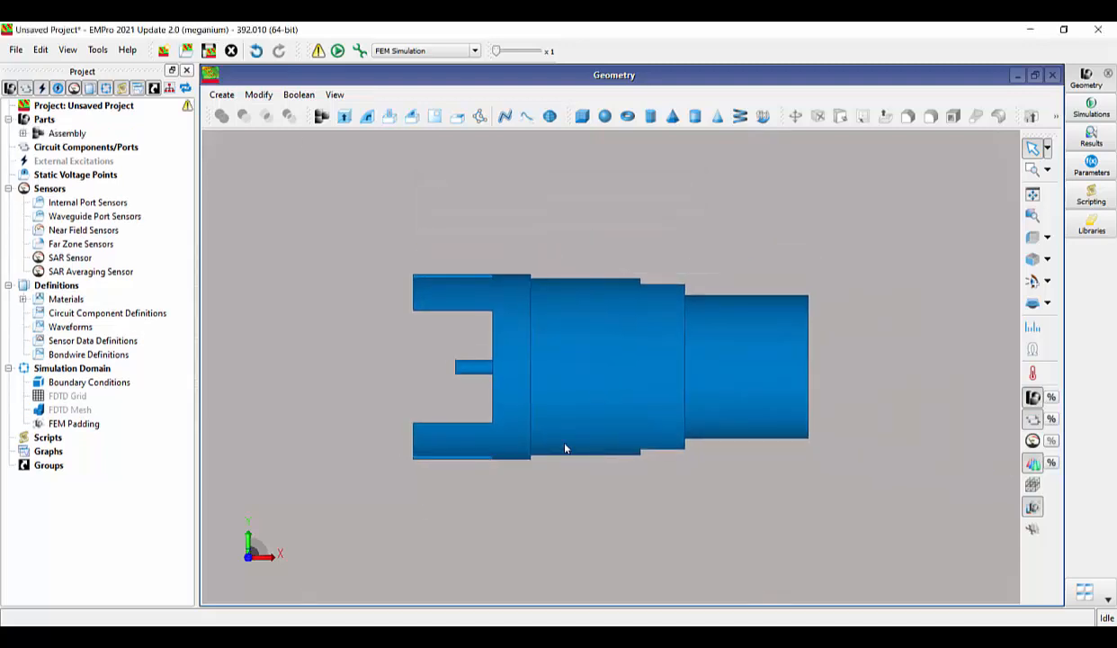
middle_click_drag(543, 439, 738, 385)
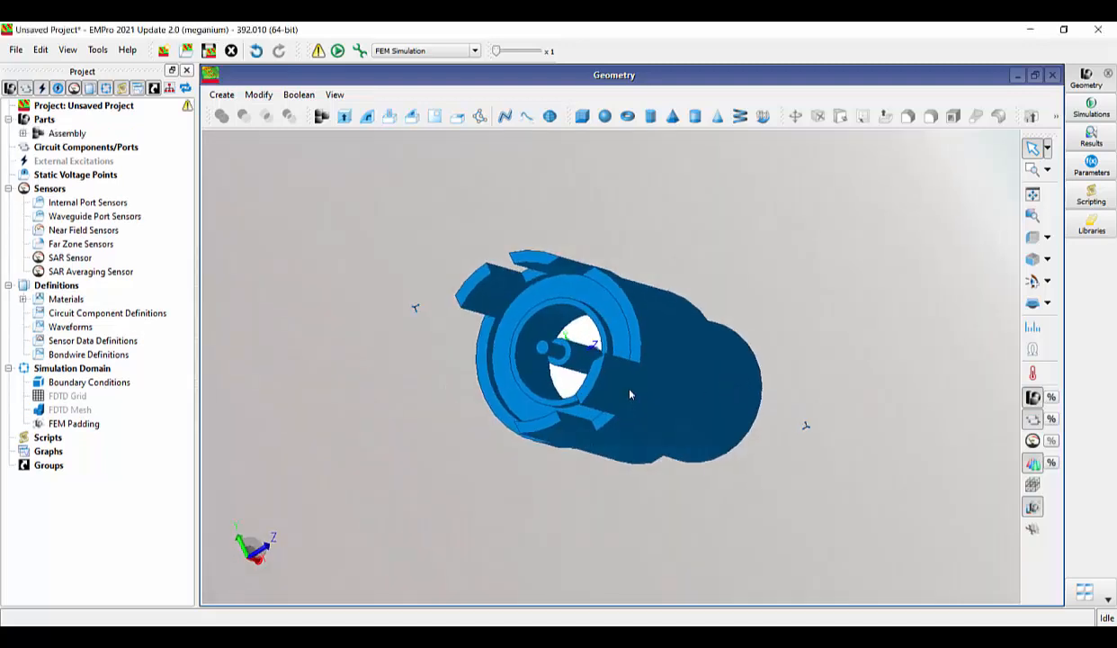
Add Copper from the default material library to the project's material definitions.
left_click(22, 298)
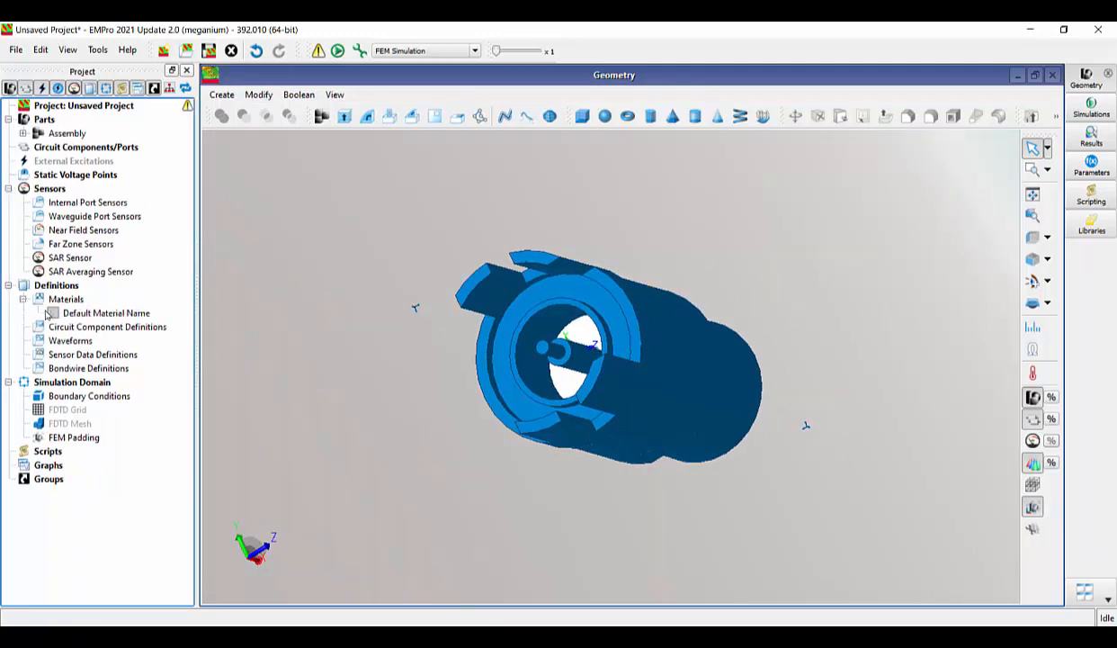
middle_click_drag(340, 346, 533, 358)
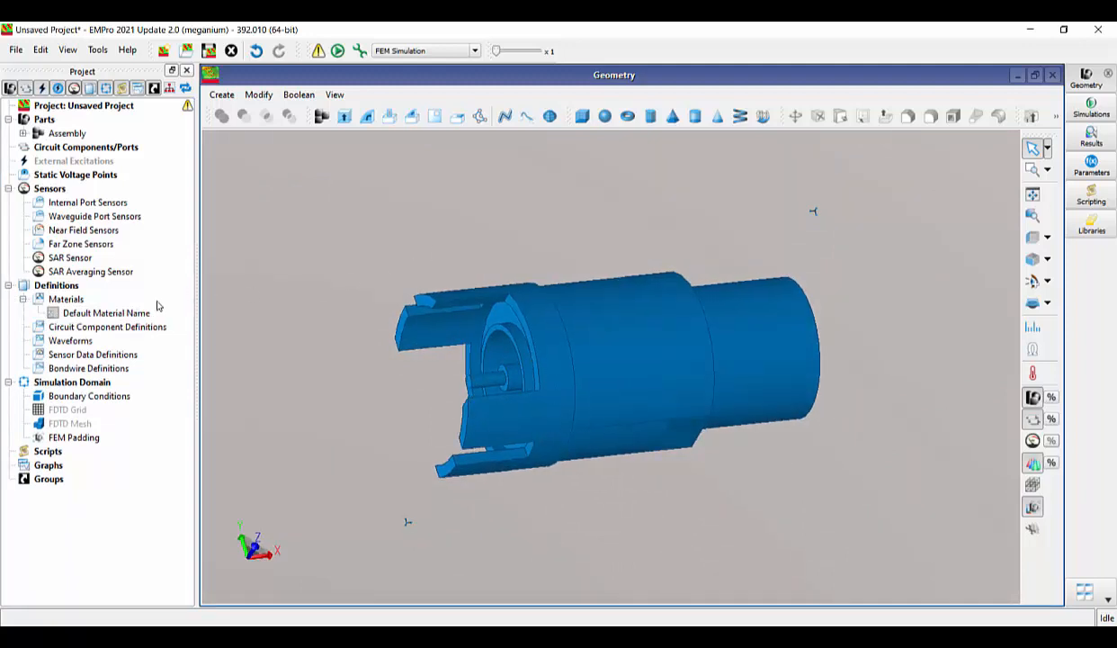
right_click(65, 304)
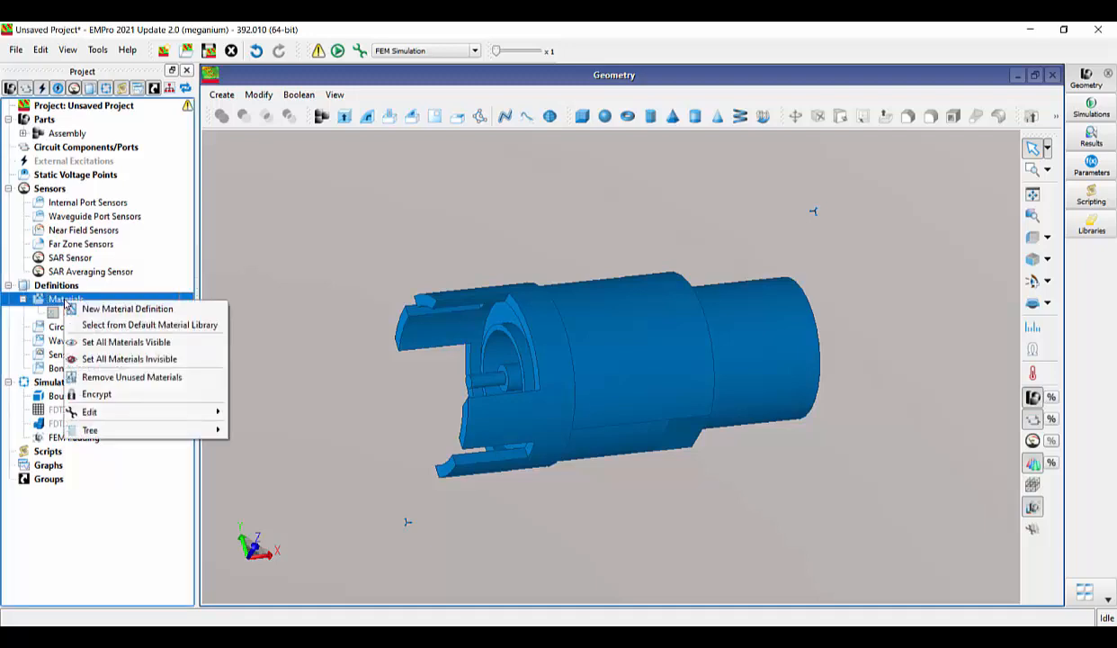
left_click(123, 325)
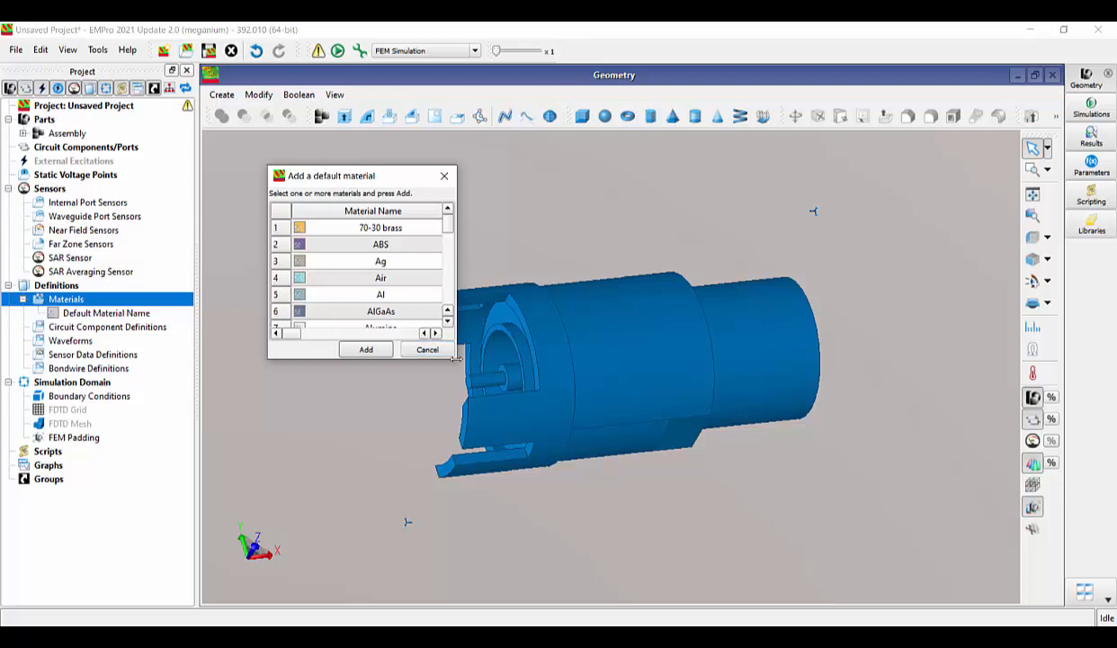
left_click_drag(453, 359, 722, 535)
scroll(543, 276, "down", 8)
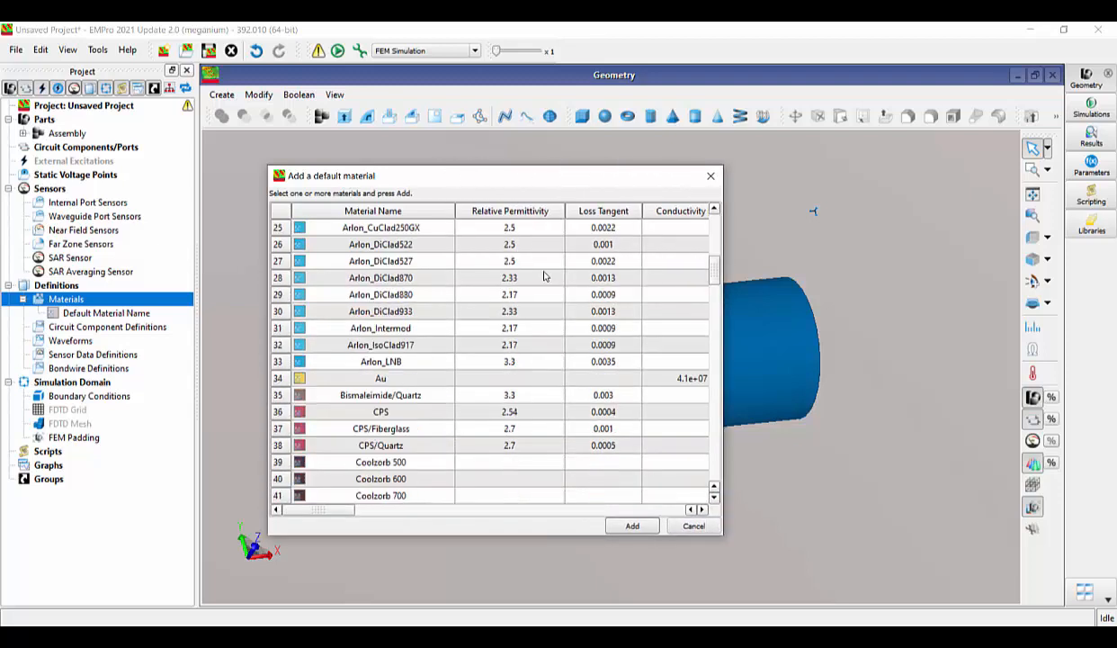
scroll(543, 276, "down", 3)
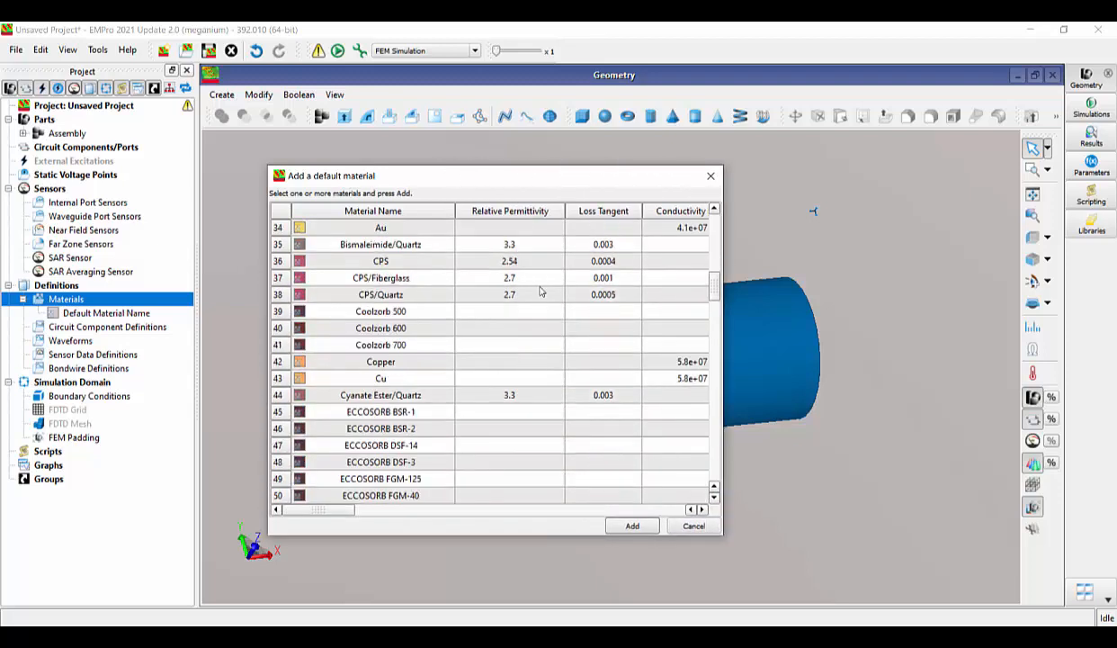
left_click(392, 363)
left_click(633, 526)
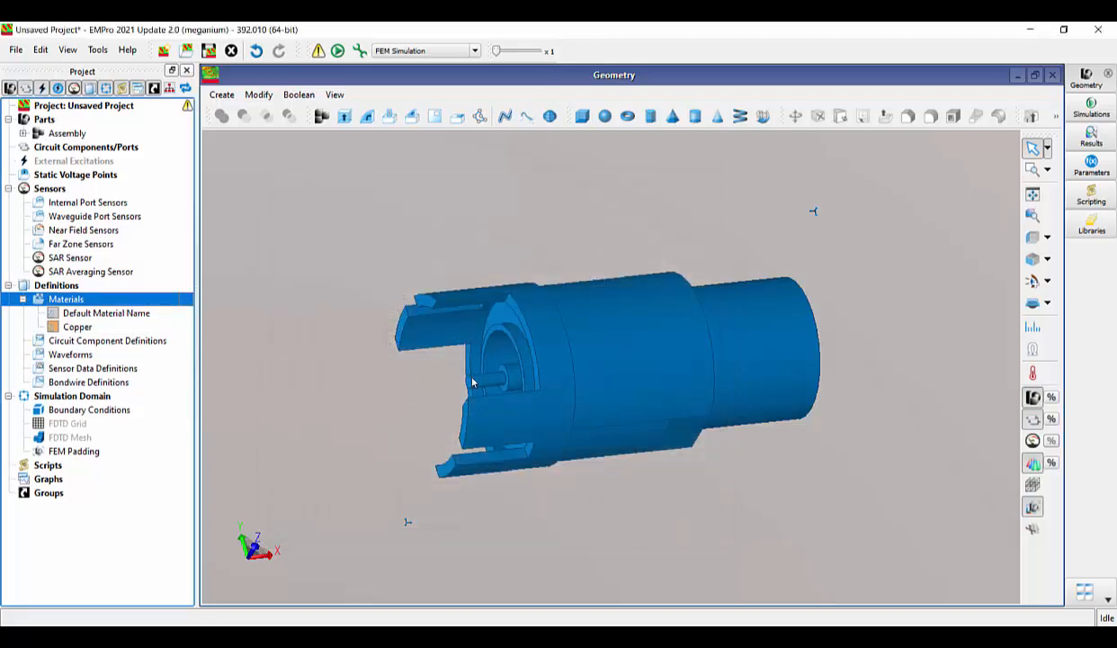
Add PTFE from the default material library to the project's material definitions.
right_click(68, 302)
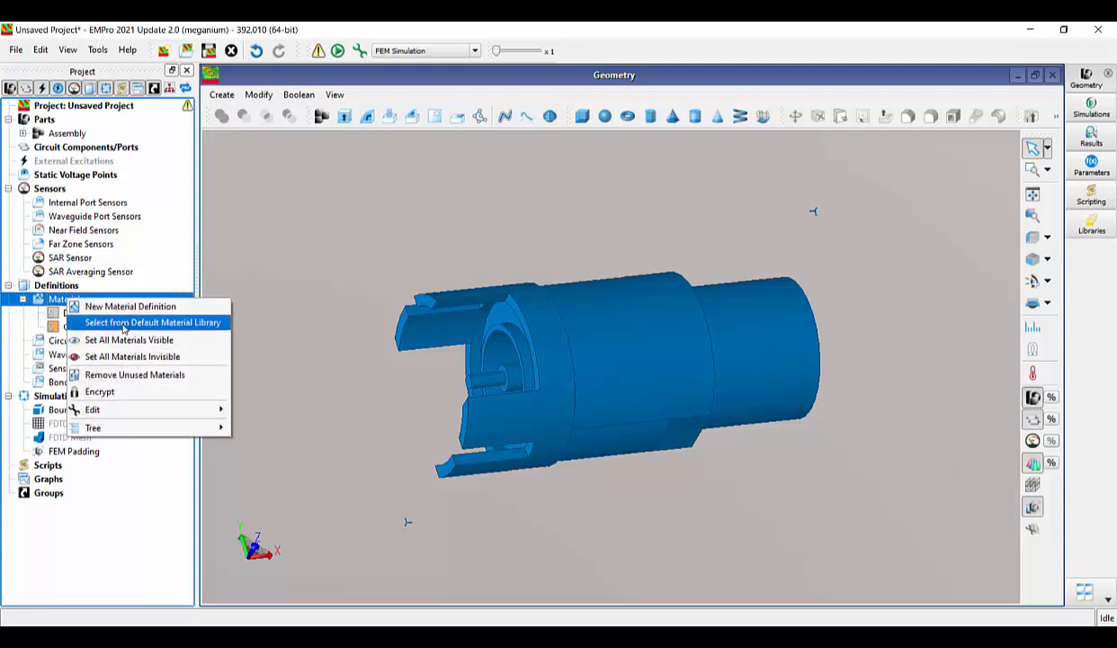
left_click(124, 321)
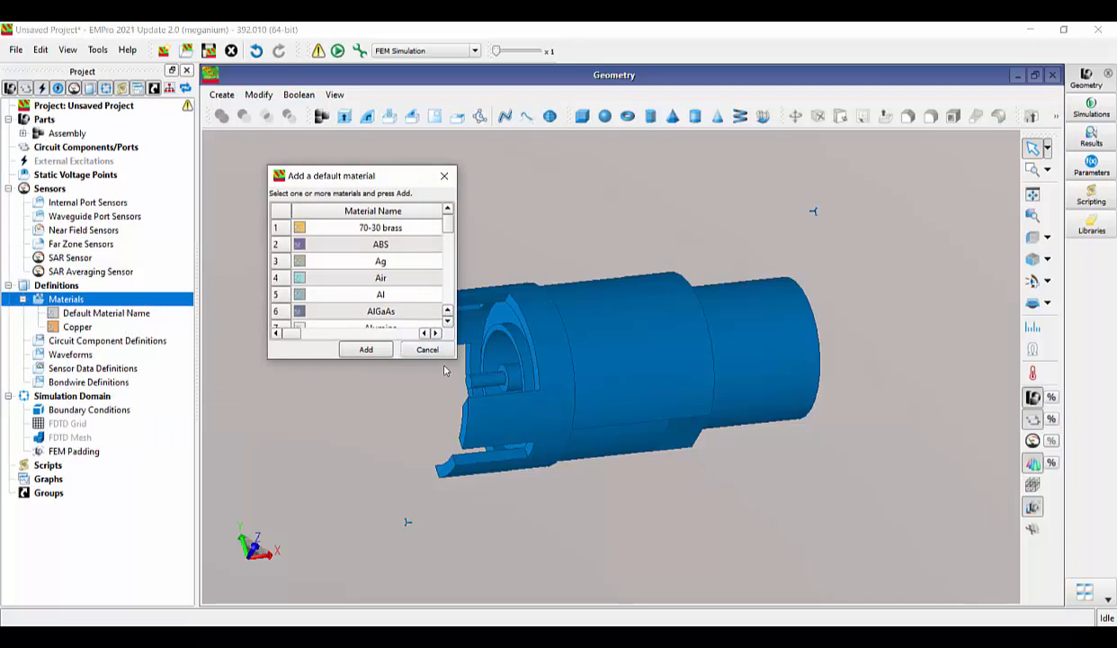
left_click_drag(458, 361, 914, 549)
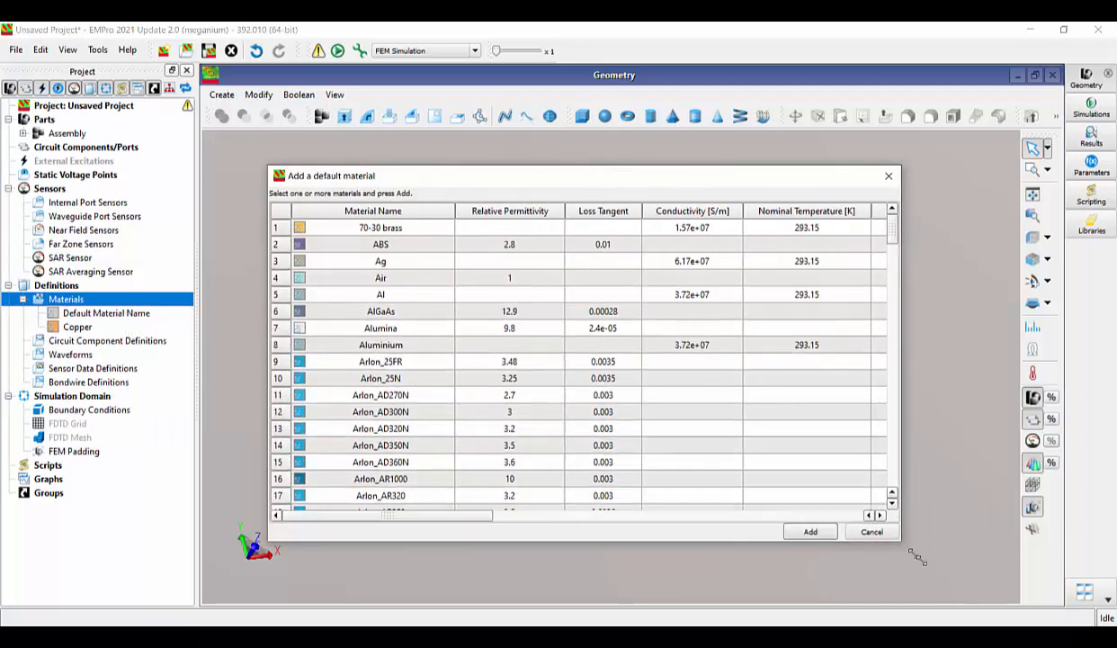
left_click_drag(906, 232, 886, 414)
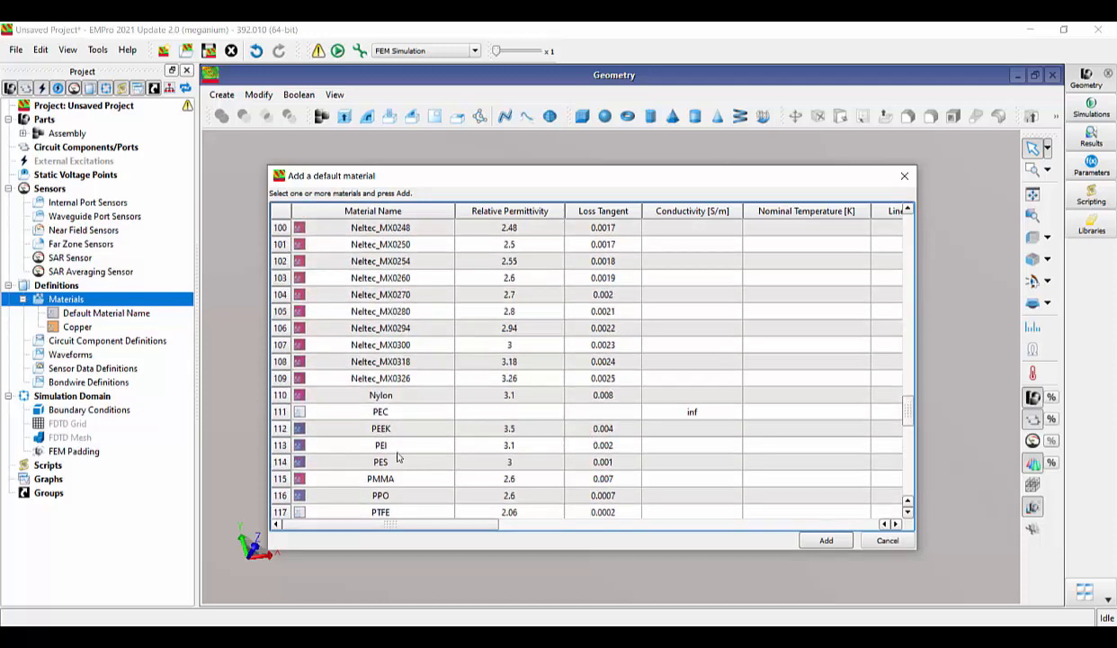
scroll(390, 443, "down", 1)
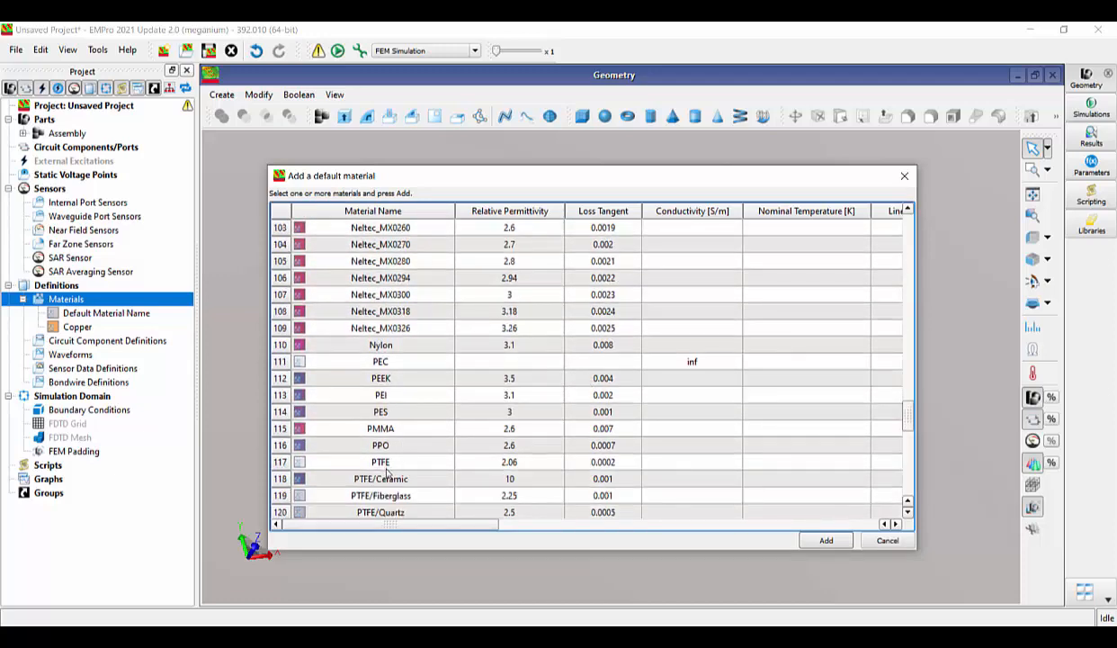
left_click(391, 464)
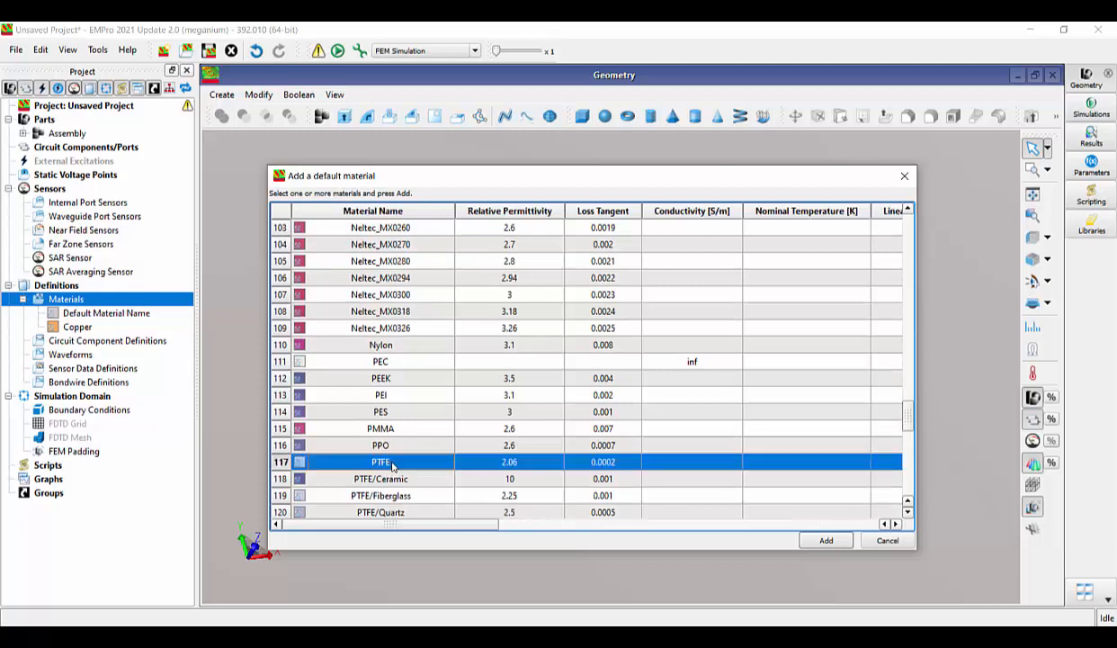
left_click(826, 541)
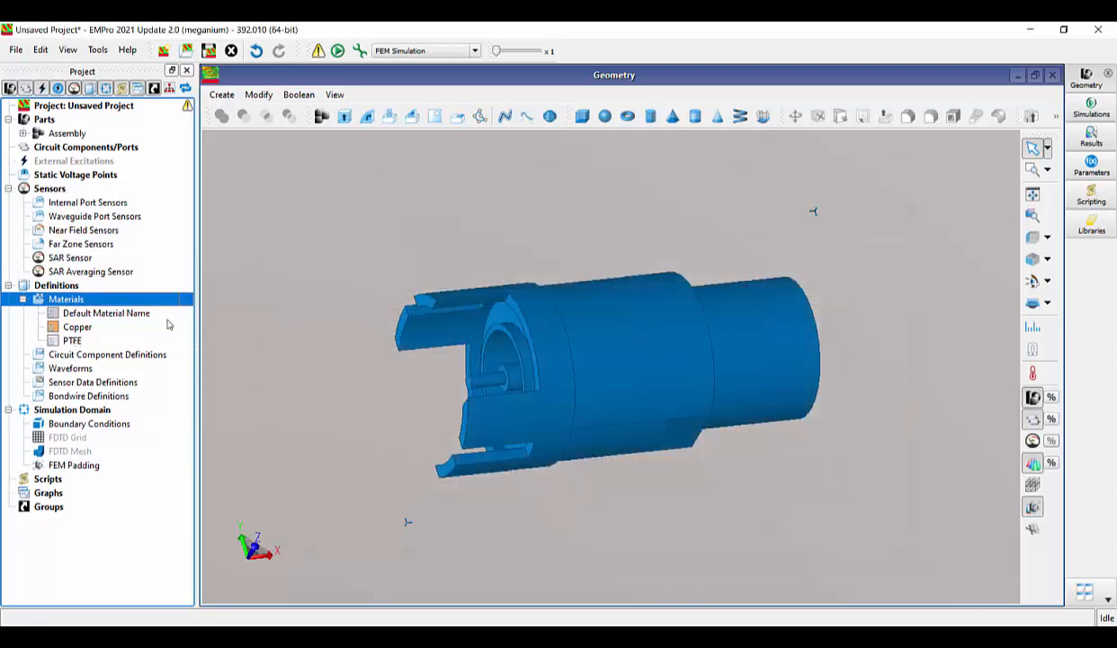
Add Typical solder from the default material library to the project's material definitions.
right_click(81, 298)
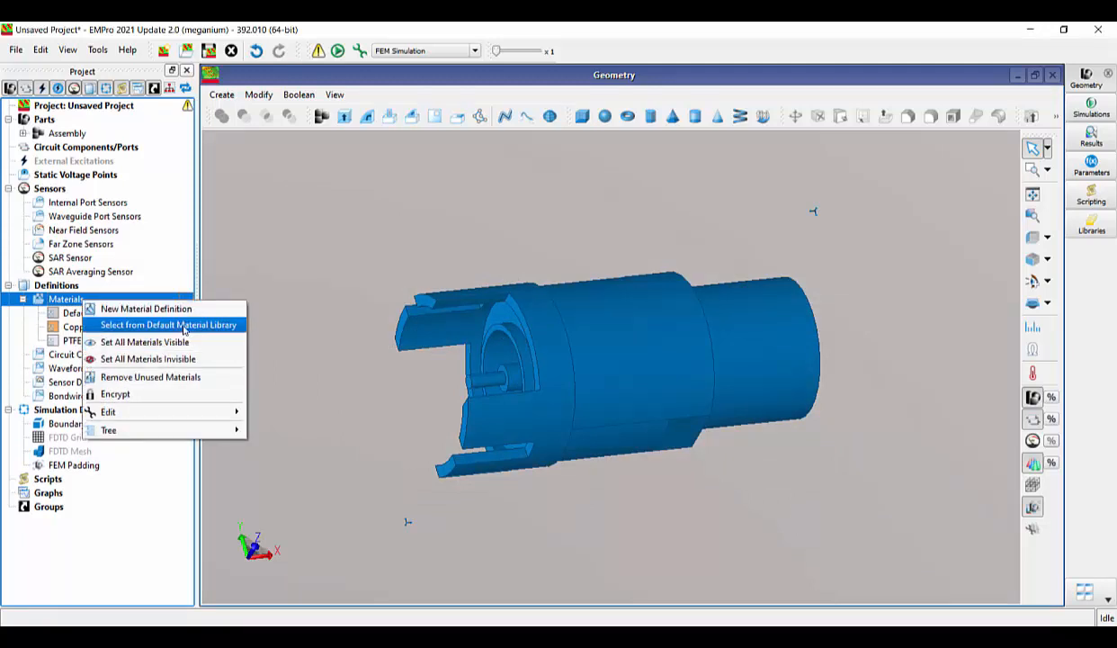
left_click(183, 329)
left_click_drag(446, 221, 434, 321)
left_click(387, 317)
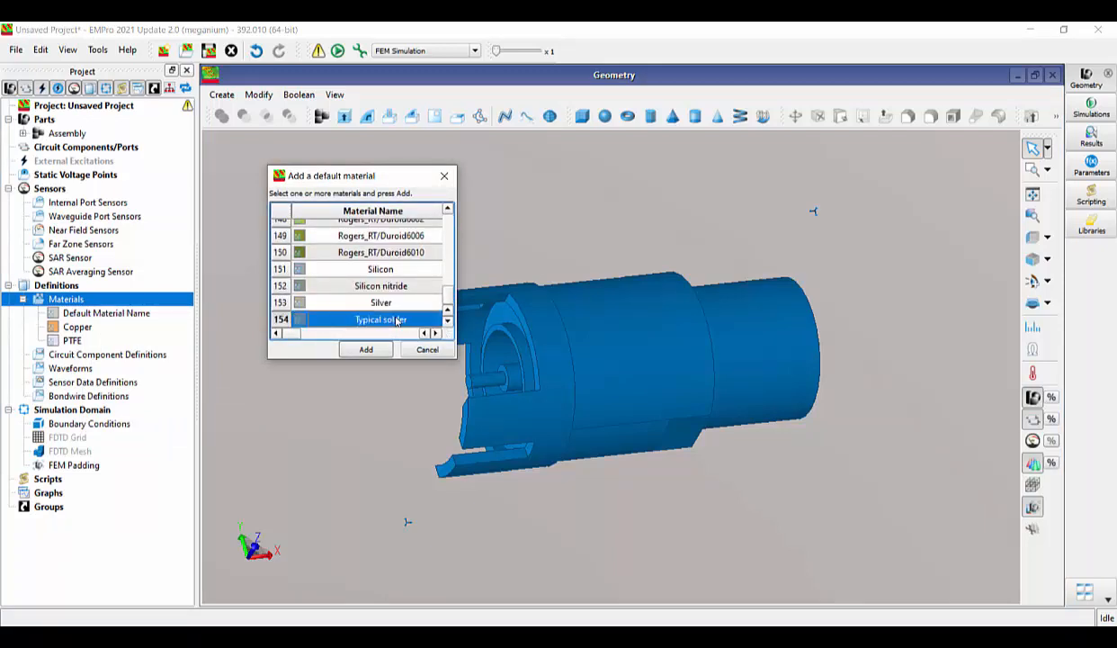
left_click(361, 352)
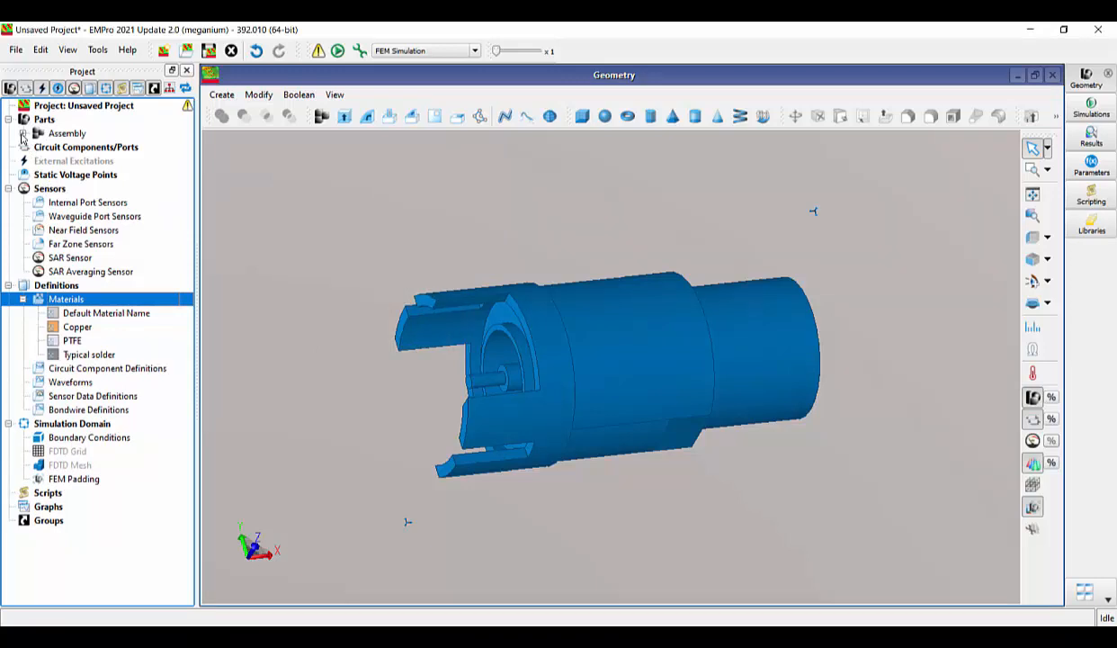
Expand the imported assembly and highlight the insulator, front body, center pin and body in turn to identify each part.
left_click(23, 133)
left_click(37, 147)
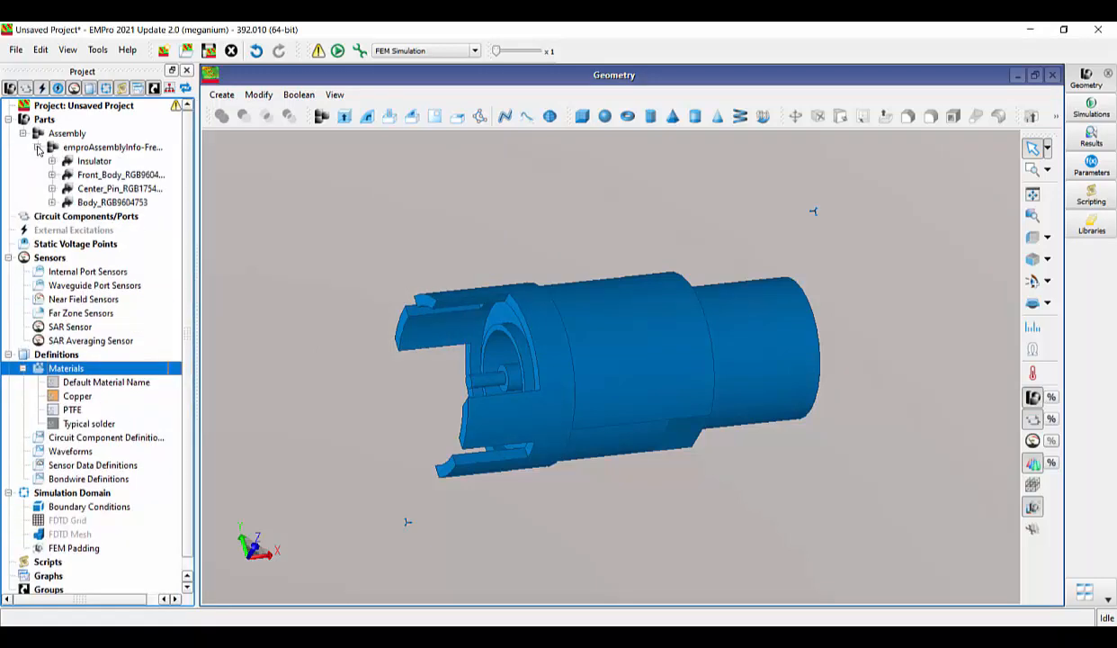
left_click(95, 162)
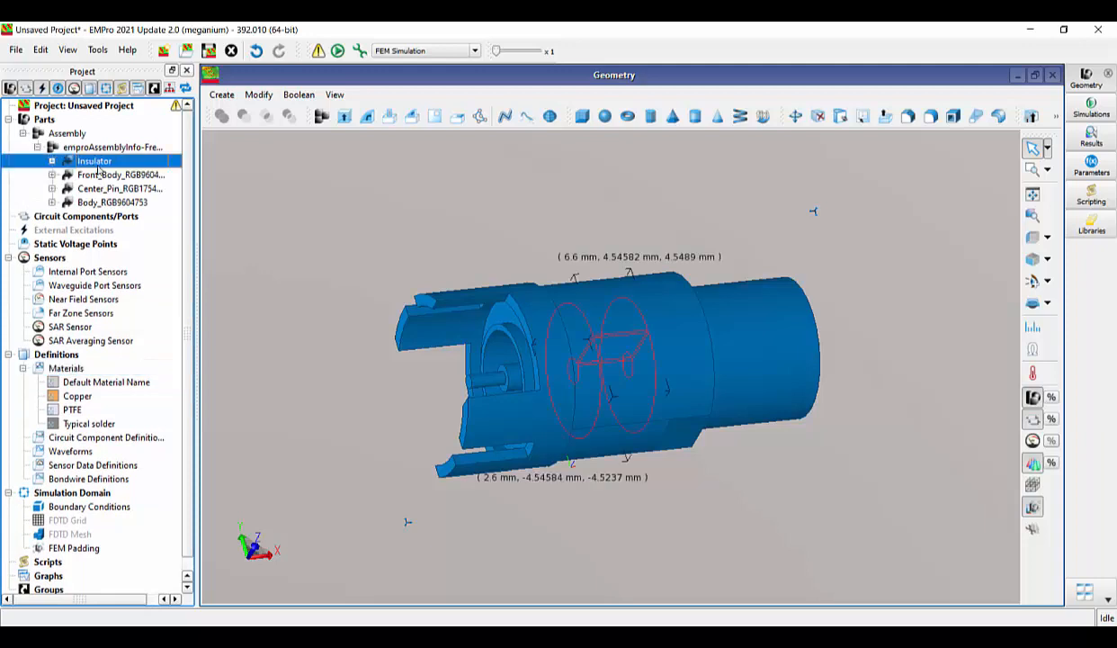
left_click(114, 177)
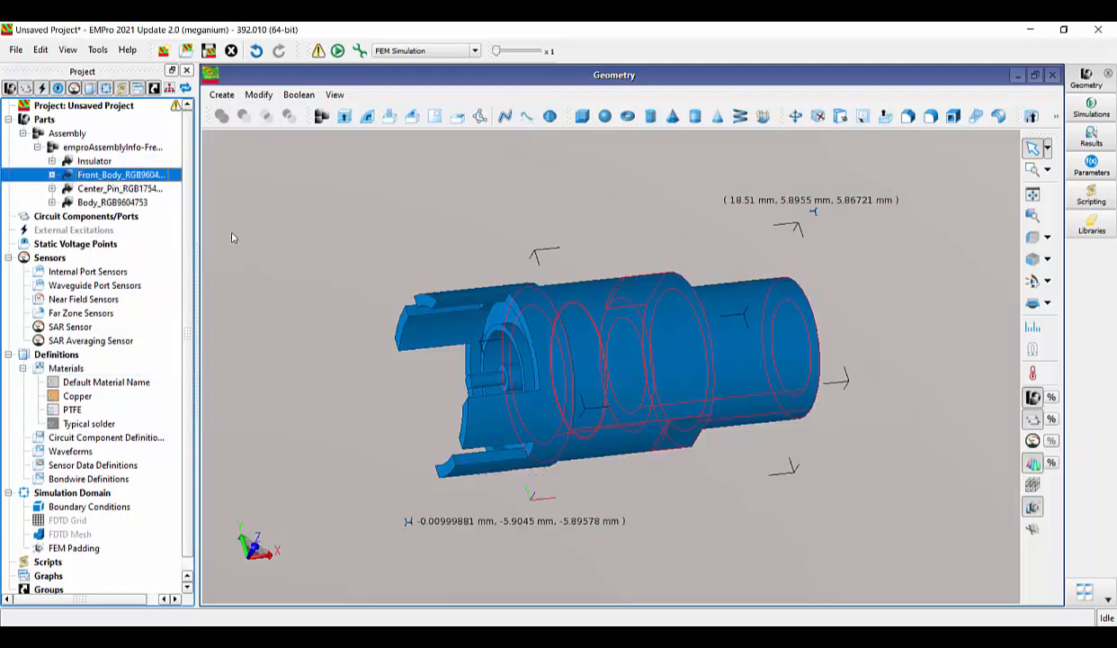
left_click(124, 190)
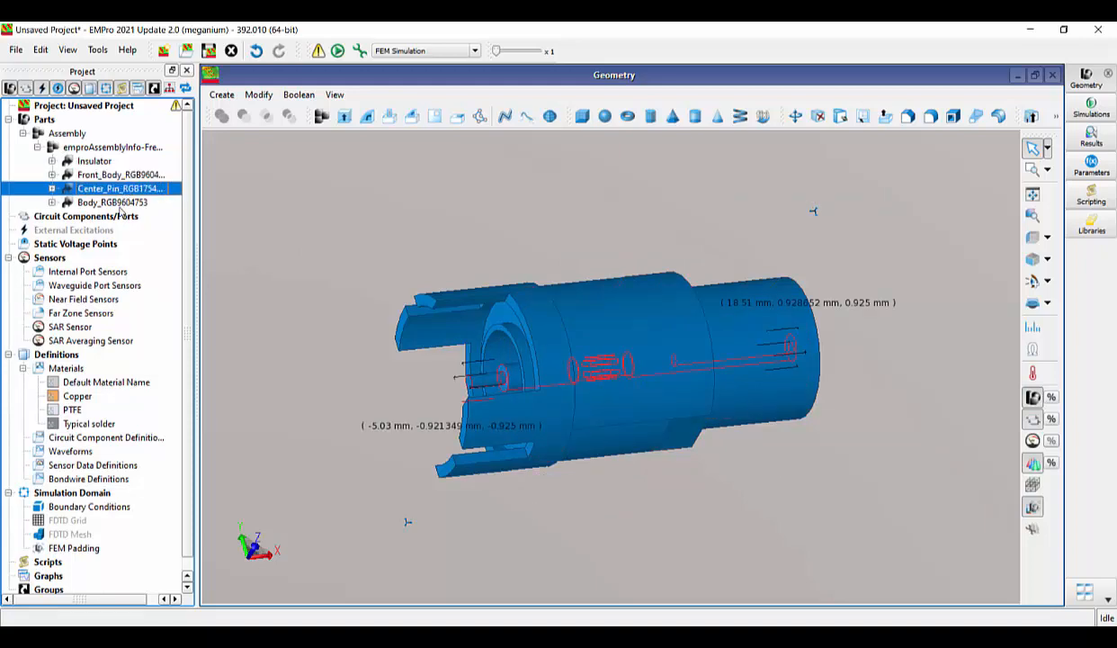
left_click(107, 205)
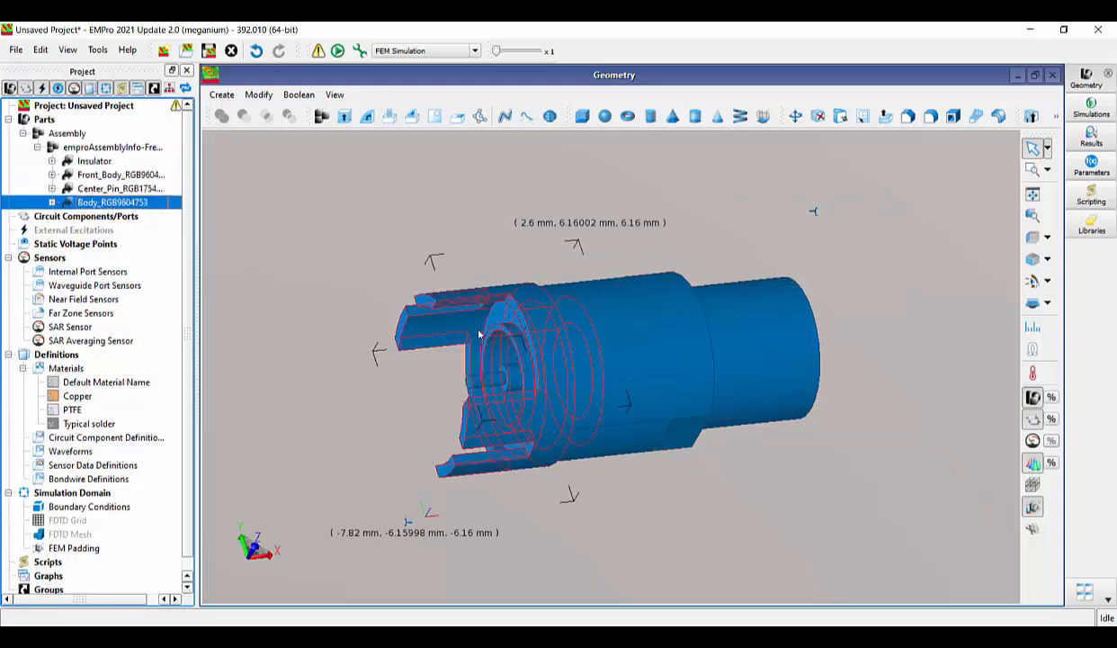
mouse_move(539, 372)
middle_mouse_down()
mouse_move(605, 376)
mouse_move(660, 352)
mouse_move(603, 374)
mouse_move(535, 369)
middle_mouse_up()
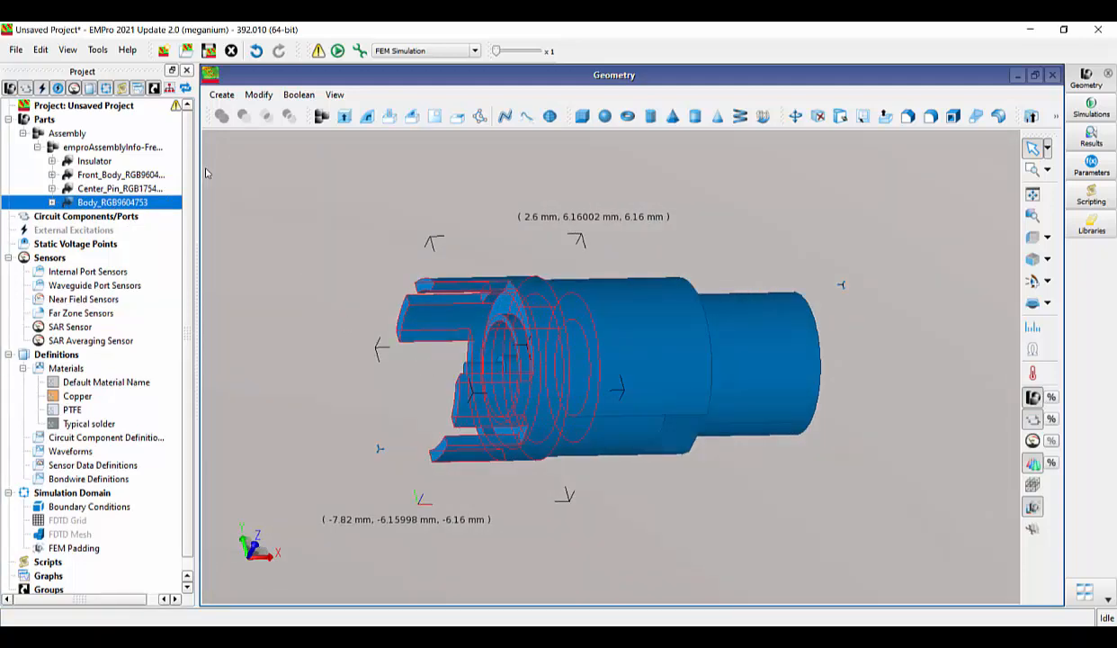
Create a sub-assembly named Insulator under the main assembly and move the insulator part into it.
right_click(69, 134)
mouse_move(135, 141)
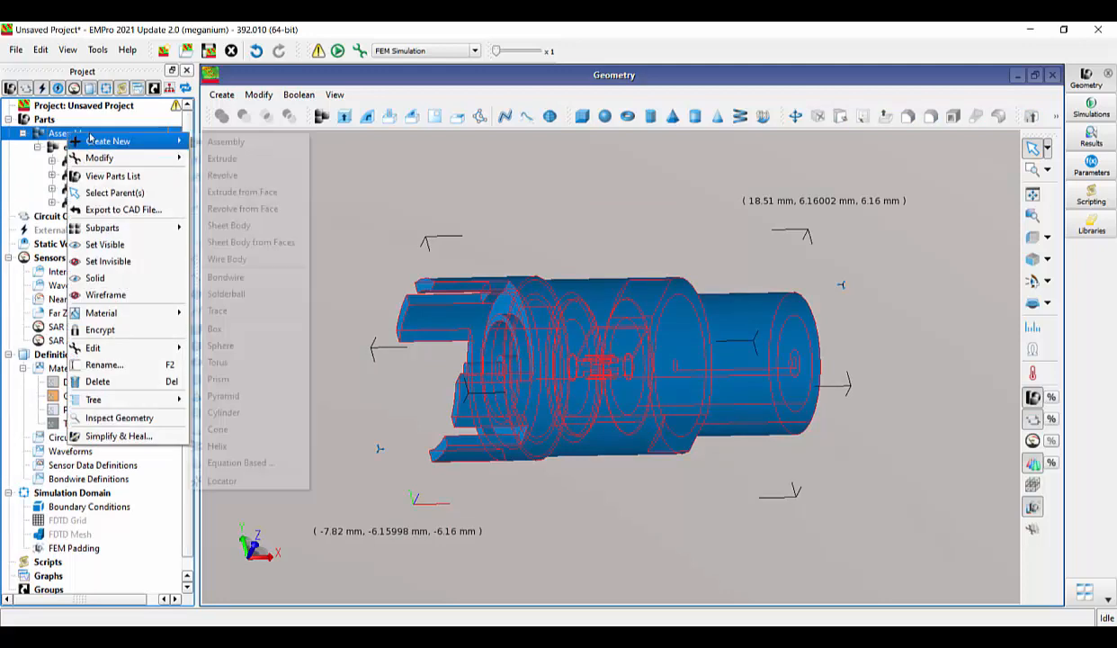
left_click(216, 142)
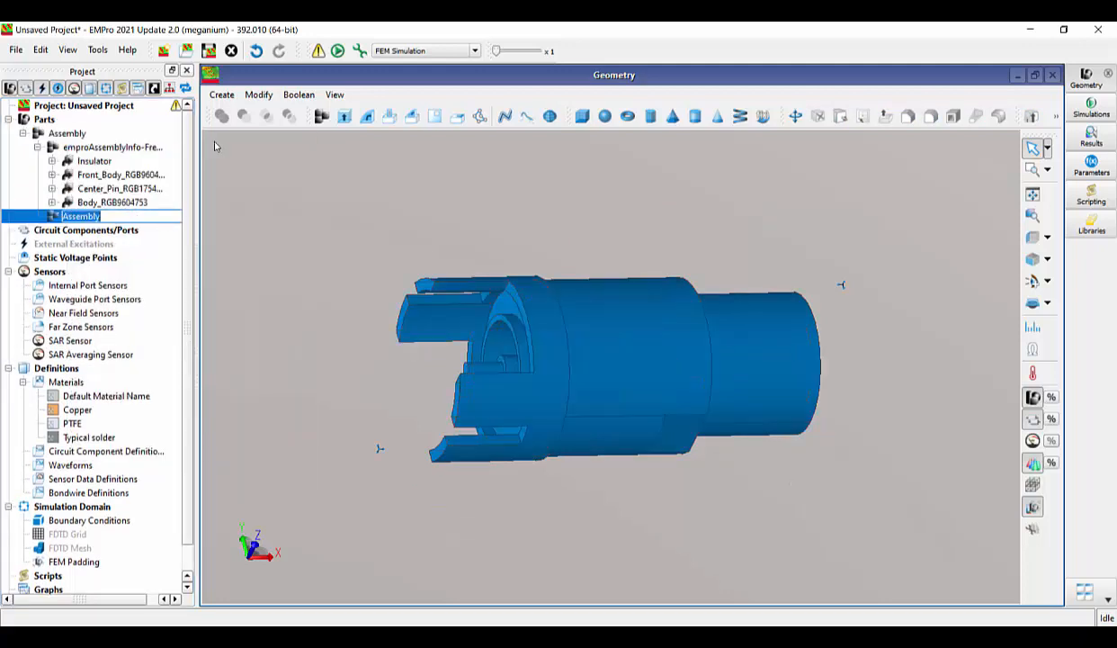
type("Insulator")
left_click(73, 163)
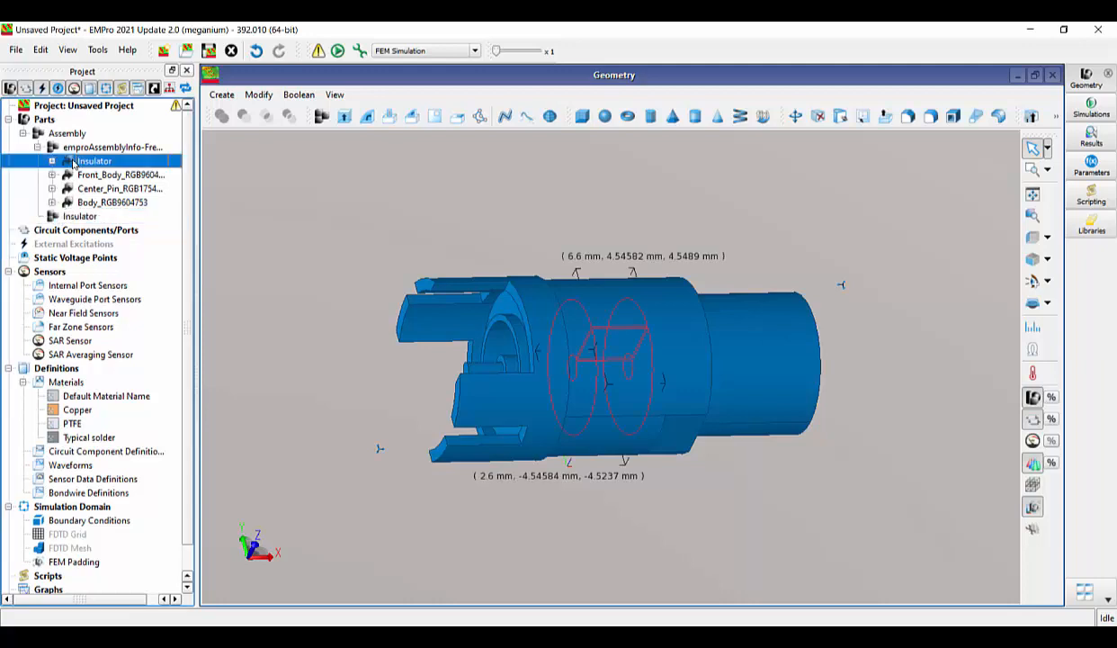
left_click_drag(73, 162, 75, 217)
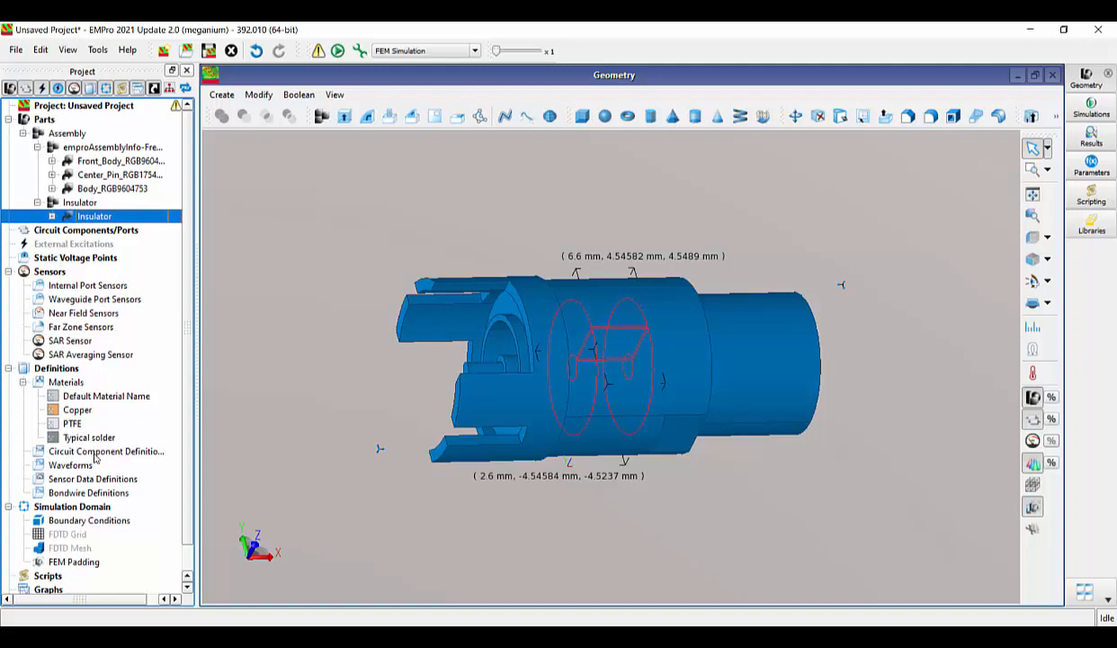
Assign Copper to the front body, center pin and body in the imported sub-assembly.
left_click(76, 410)
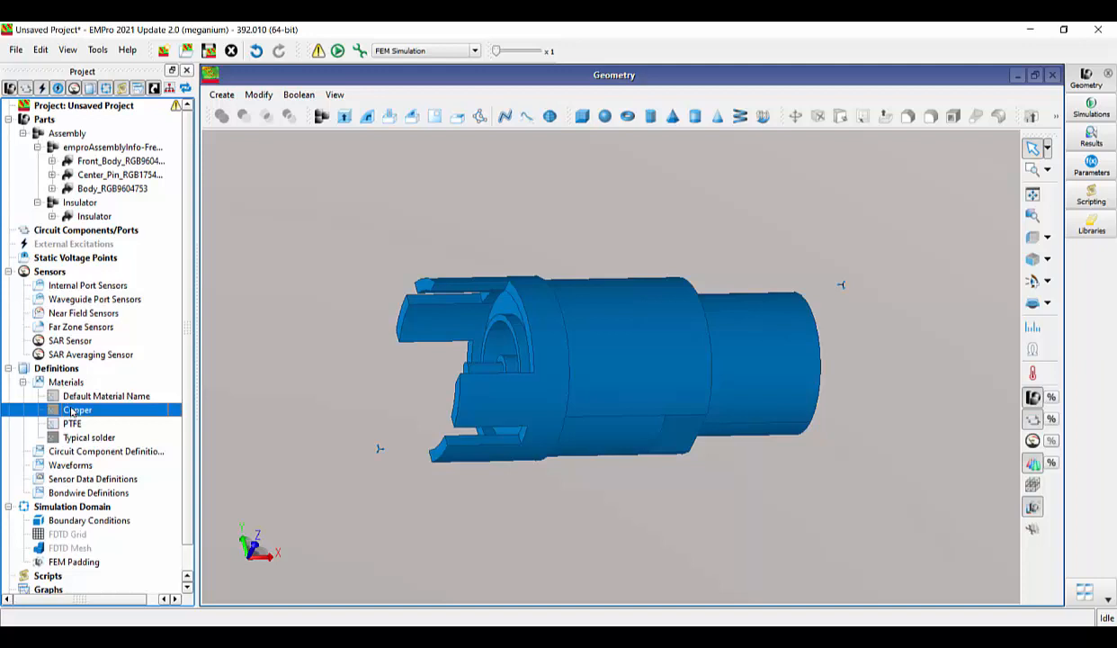
left_click_drag(72, 411, 84, 160)
middle_click_drag(493, 415, 713, 360)
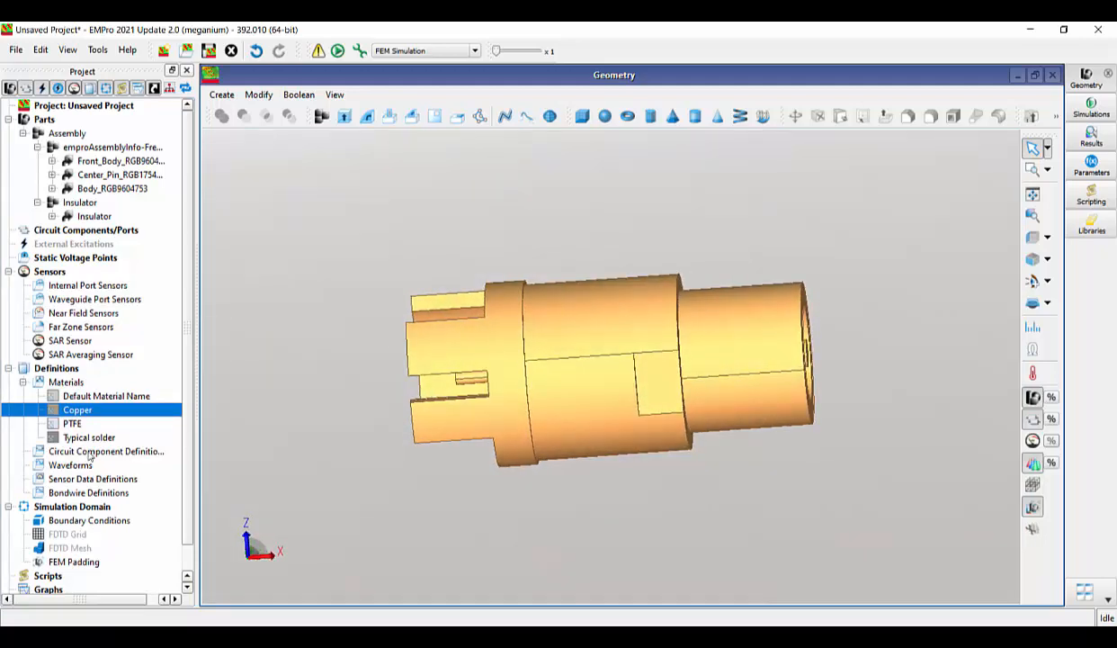
Assign PTFE to the Insulator sub-assembly and check the insulator around the center pin from the connector's end.
left_click(76, 423)
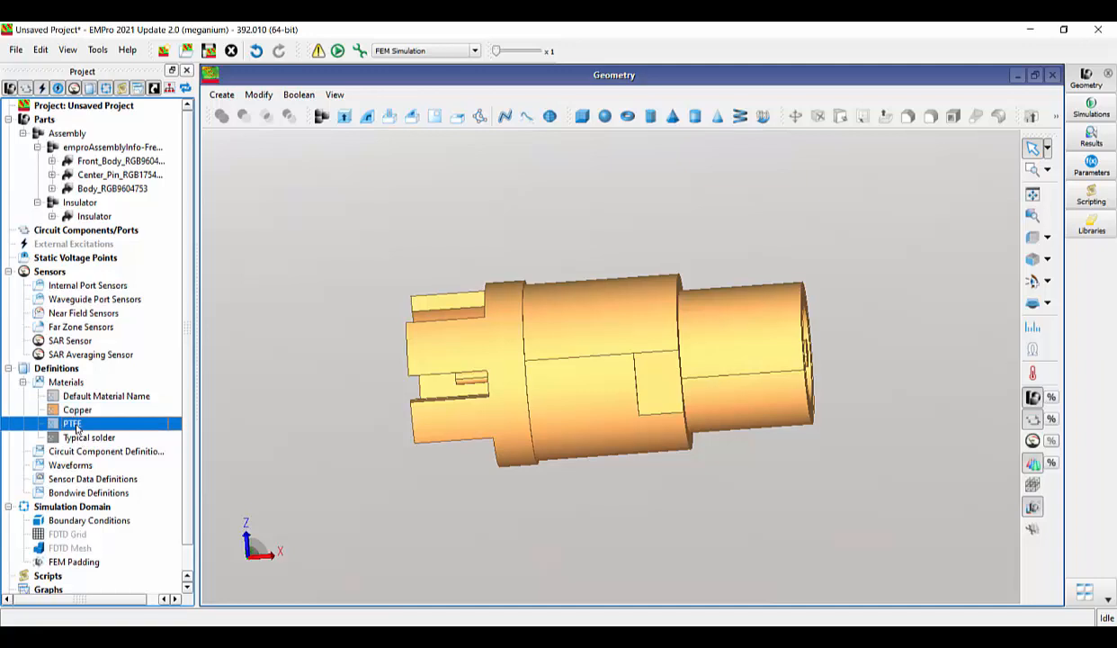
left_click_drag(77, 428, 78, 210)
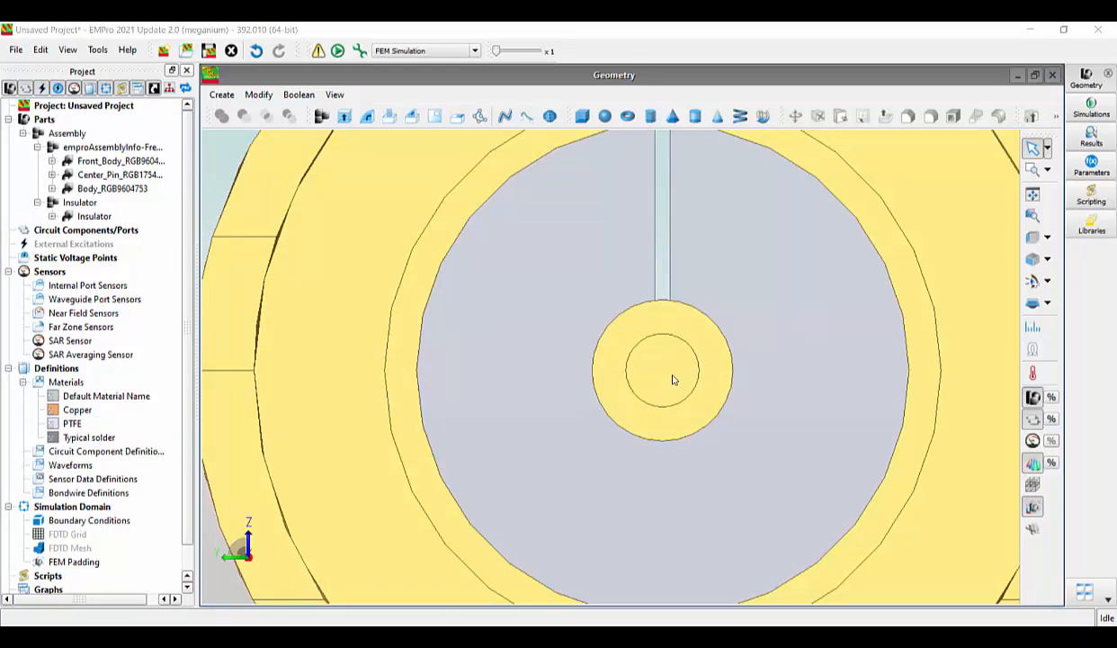
scroll(673, 378, "down", 5)
scroll(678, 373, "up", 4)
scroll(690, 360, "up", 4)
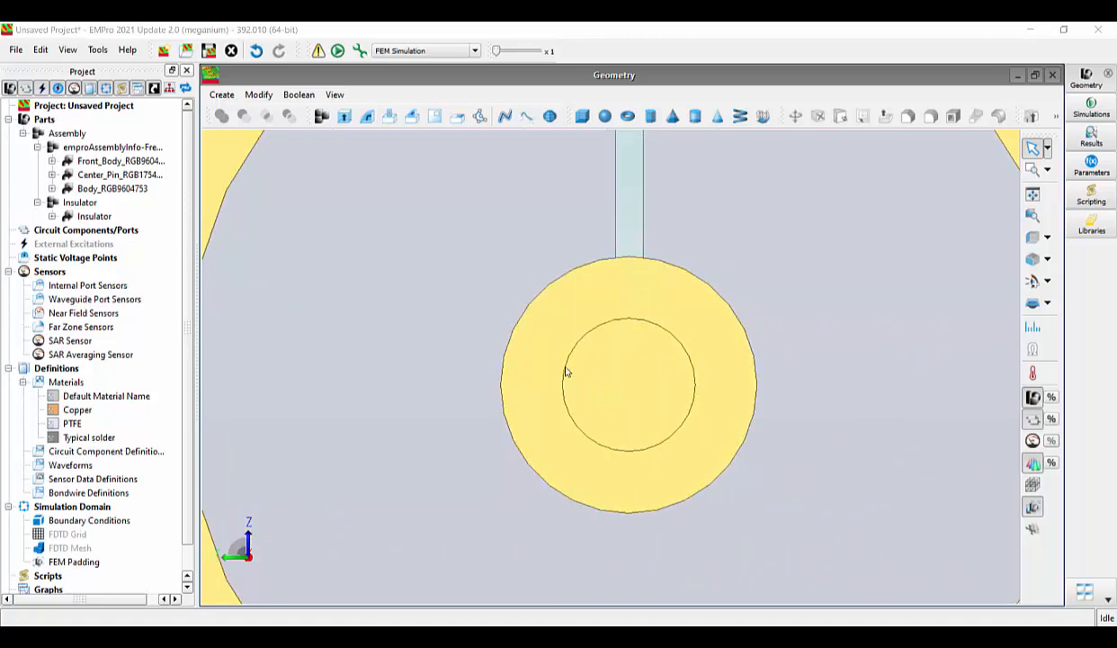
Simplify and heal the whole main assembly with the default options and 0.001 mm tolerances.
middle_click_drag(710, 367, 692, 370)
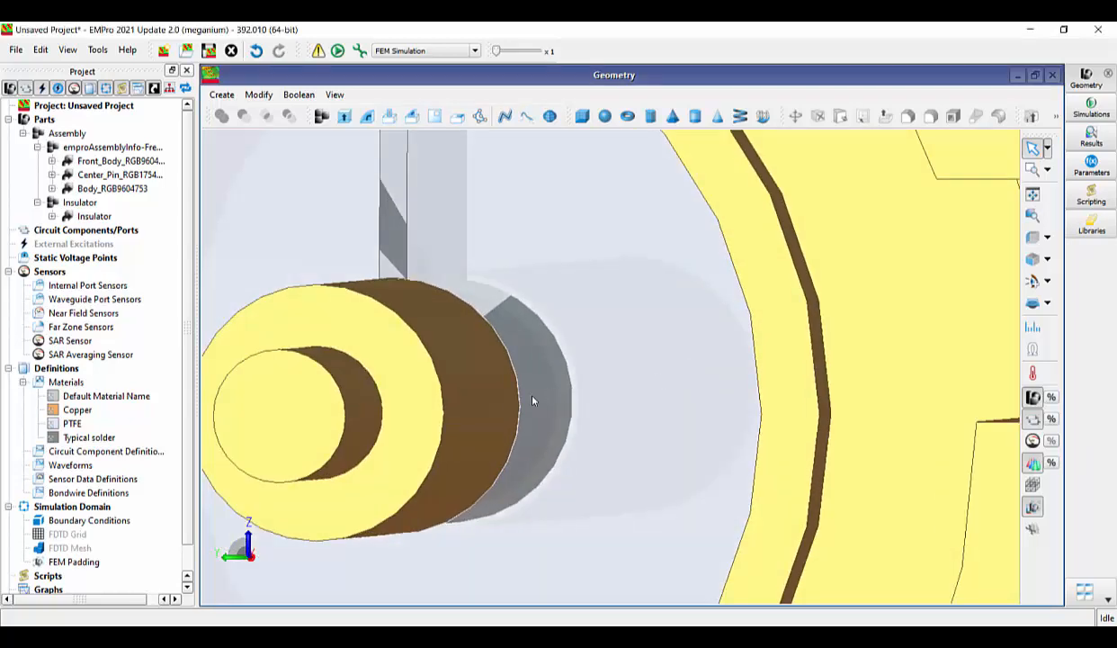
middle_click_drag(532, 396, 606, 388)
scroll(498, 405, "down", 4)
scroll(490, 403, "up", 1)
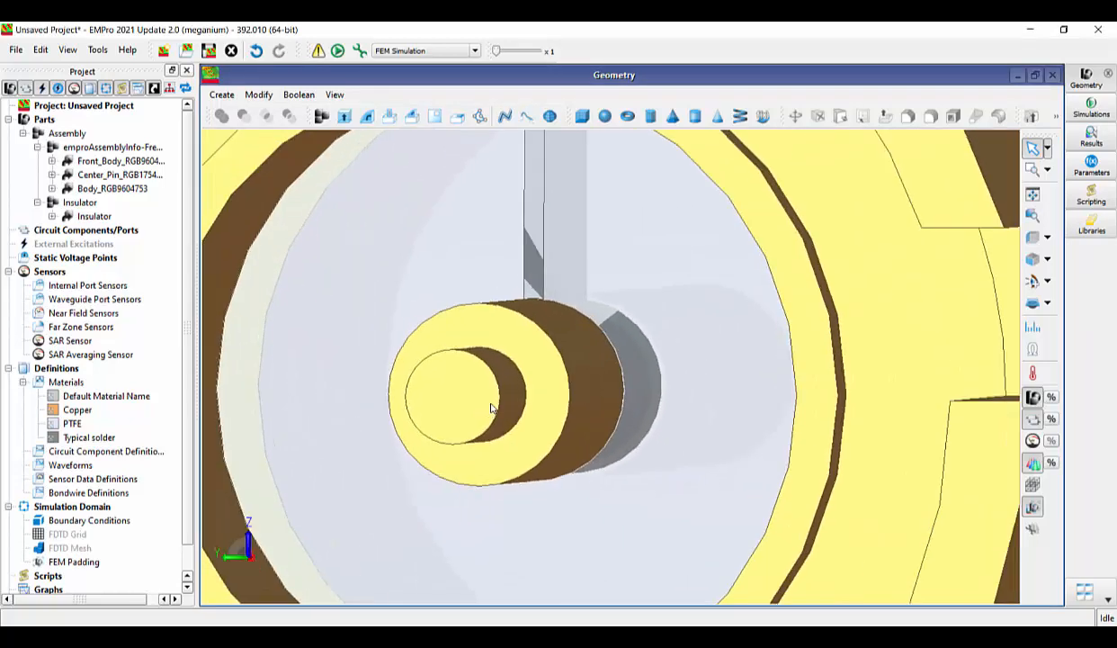
scroll(491, 406, "down", 5)
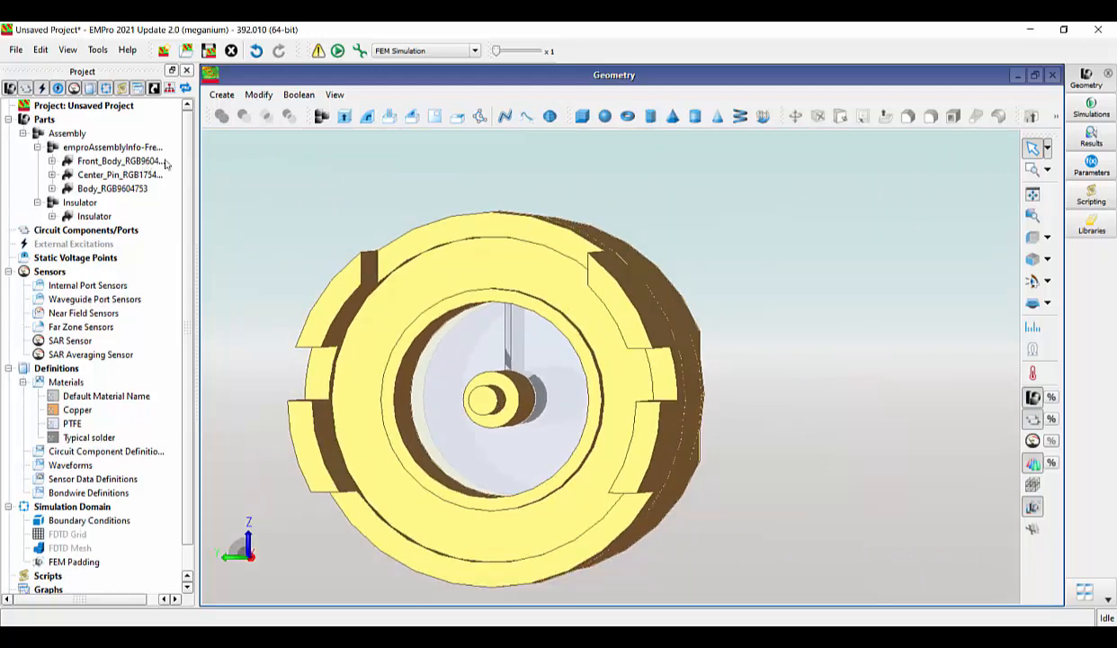
left_click(65, 133)
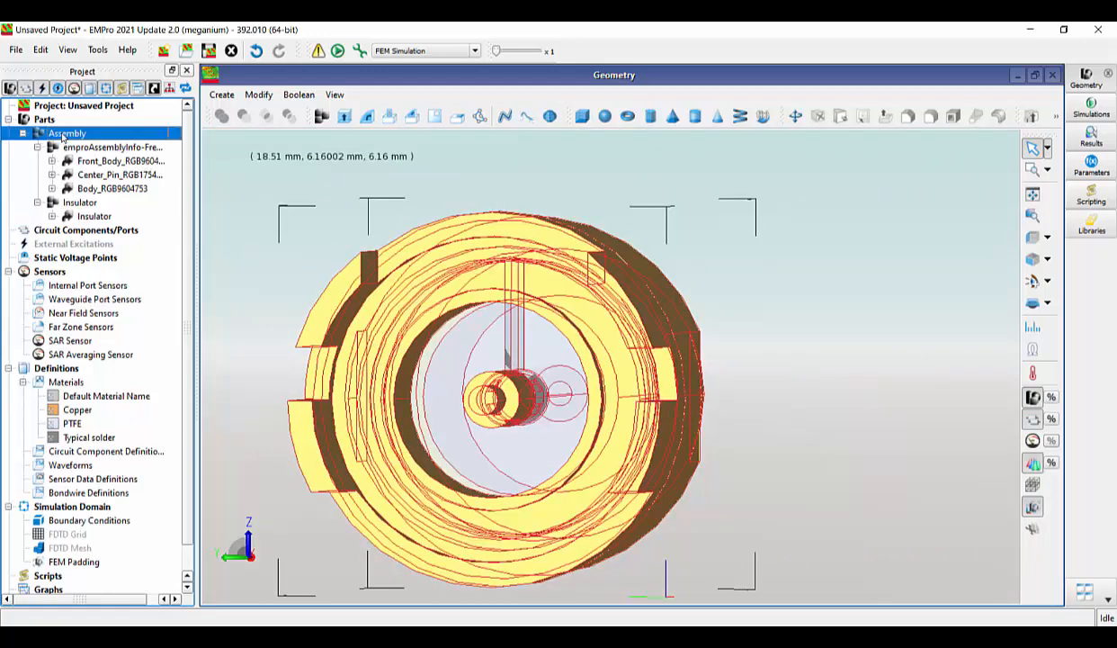
right_click(63, 136)
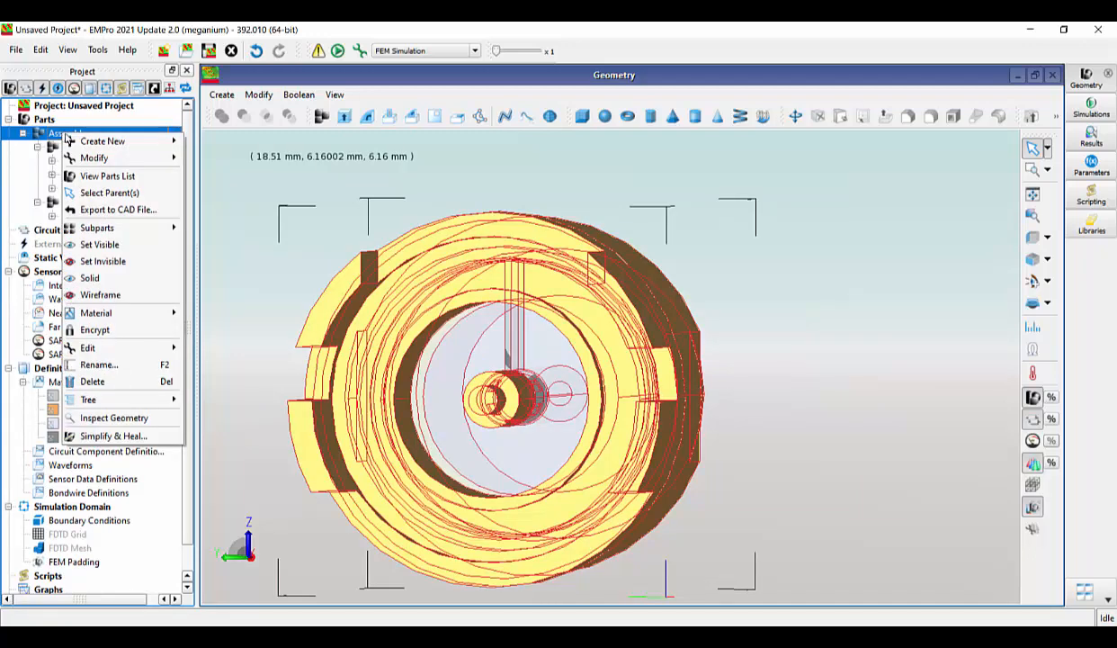
mouse_move(154, 401)
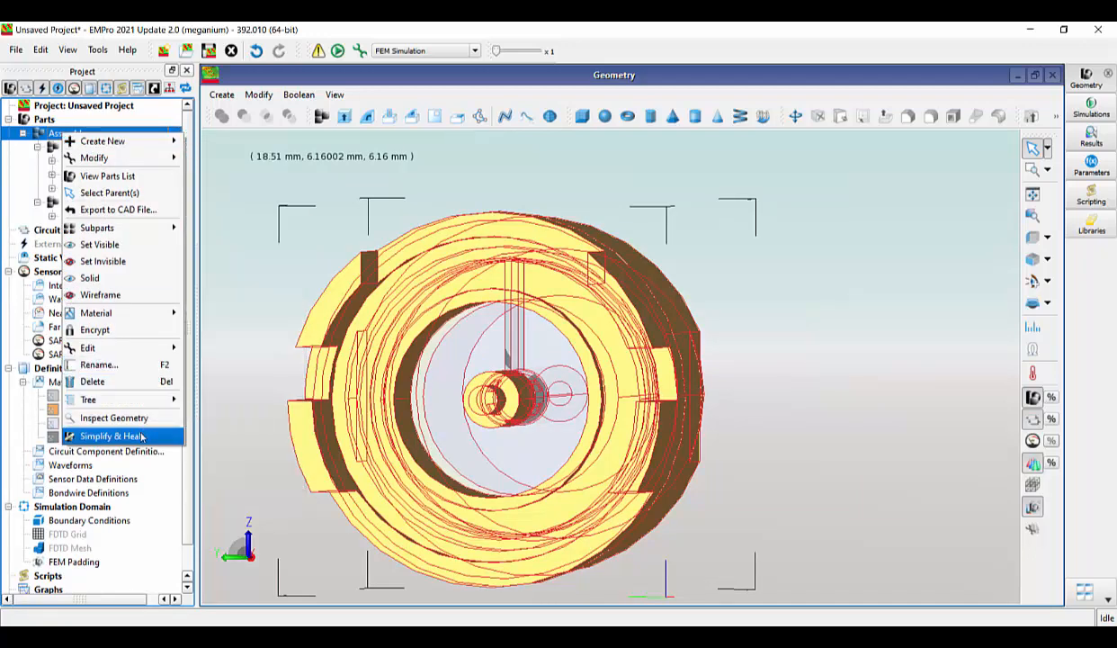
left_click(141, 437)
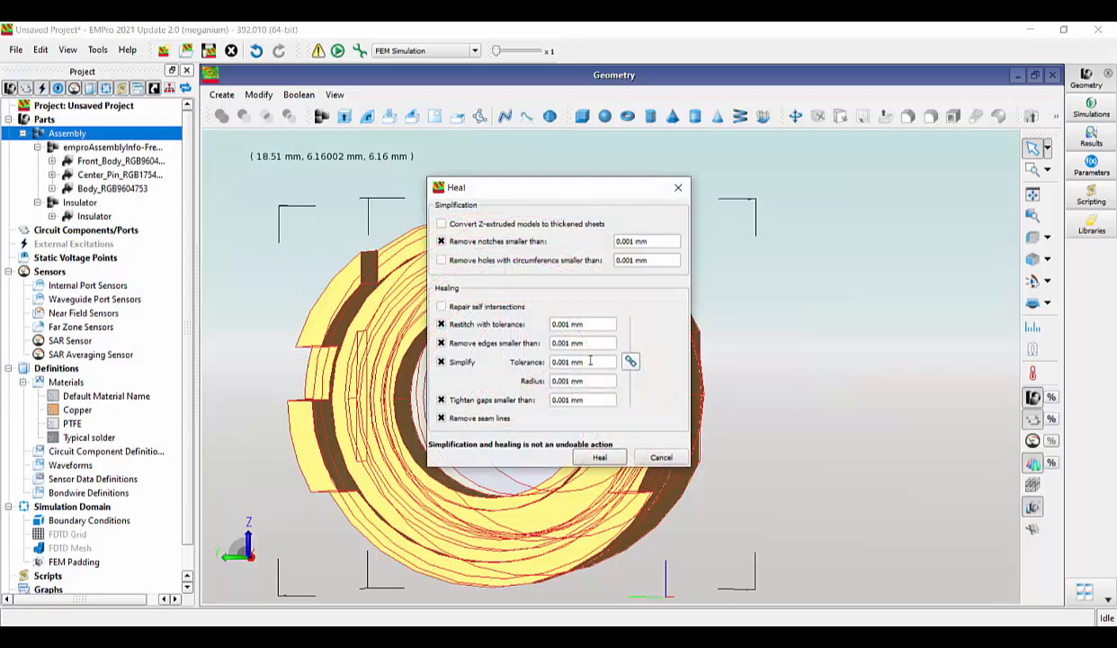
left_click(599, 458)
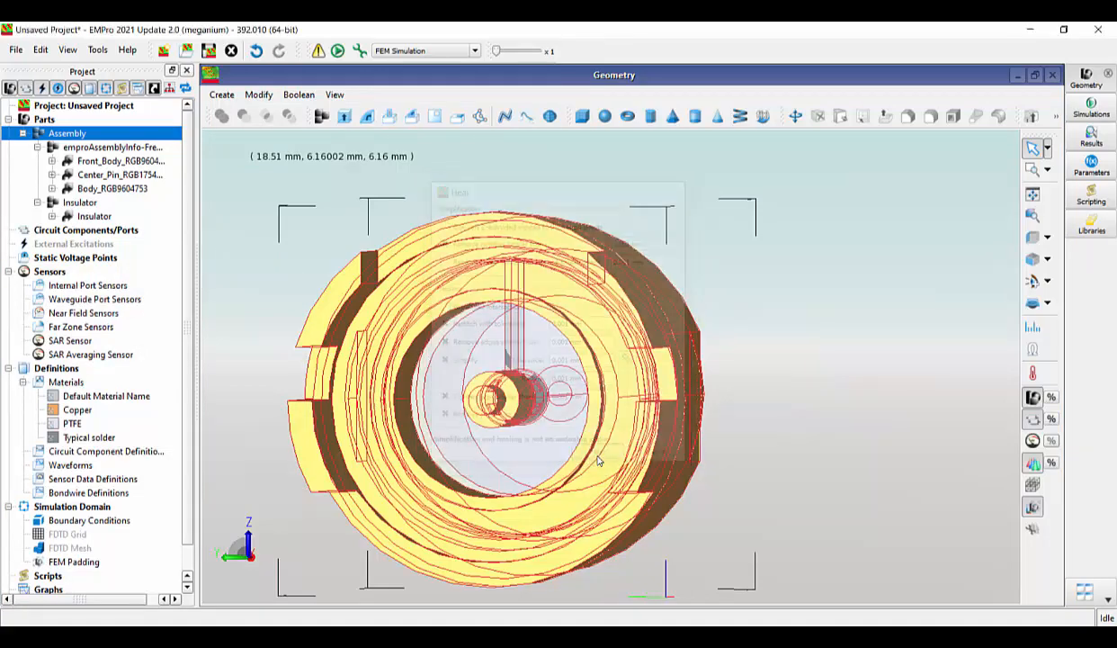
left_click(856, 384)
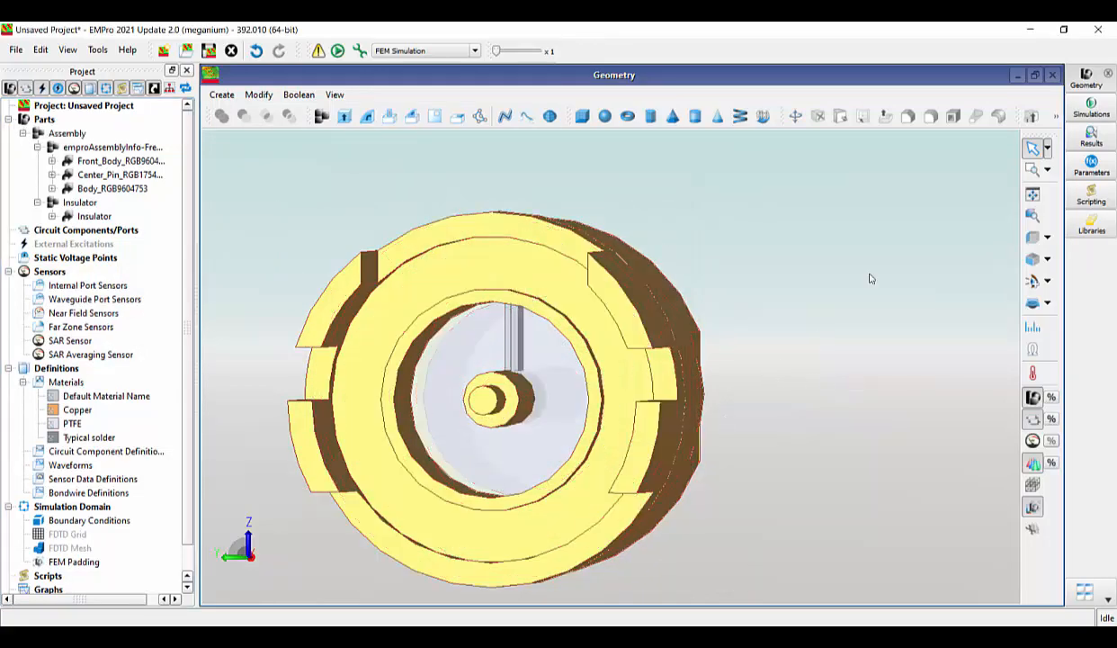
Start a new extrusion on the YZ plane with its origin at an upper corner of the center pin's end.
left_click(1033, 238)
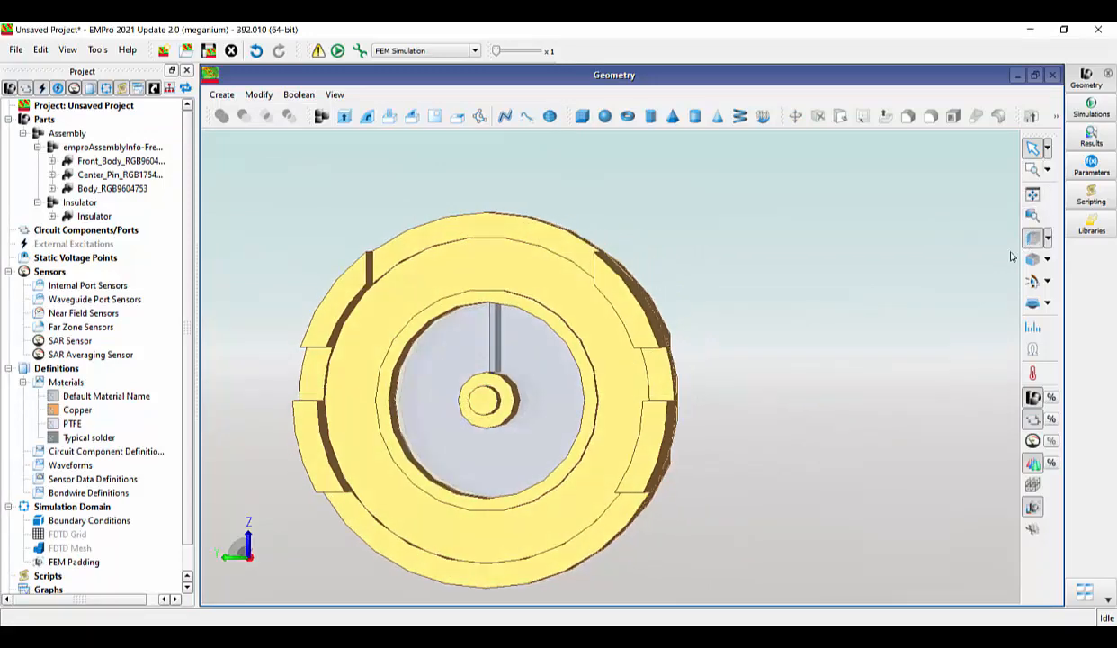
scroll(524, 389, "up", 5)
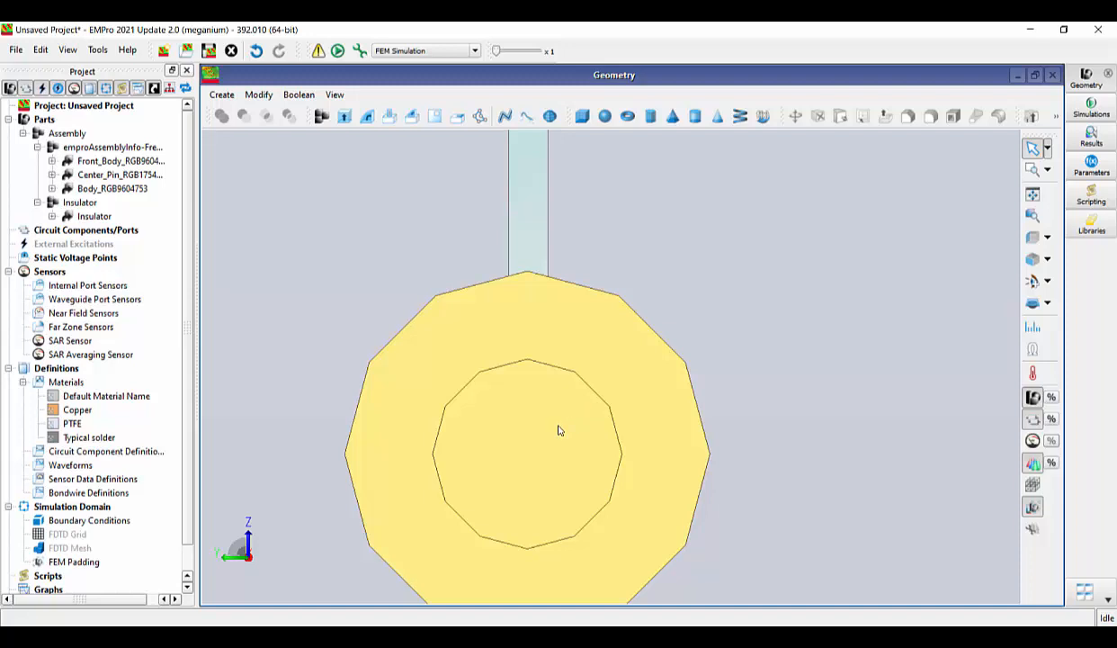
left_click(345, 117)
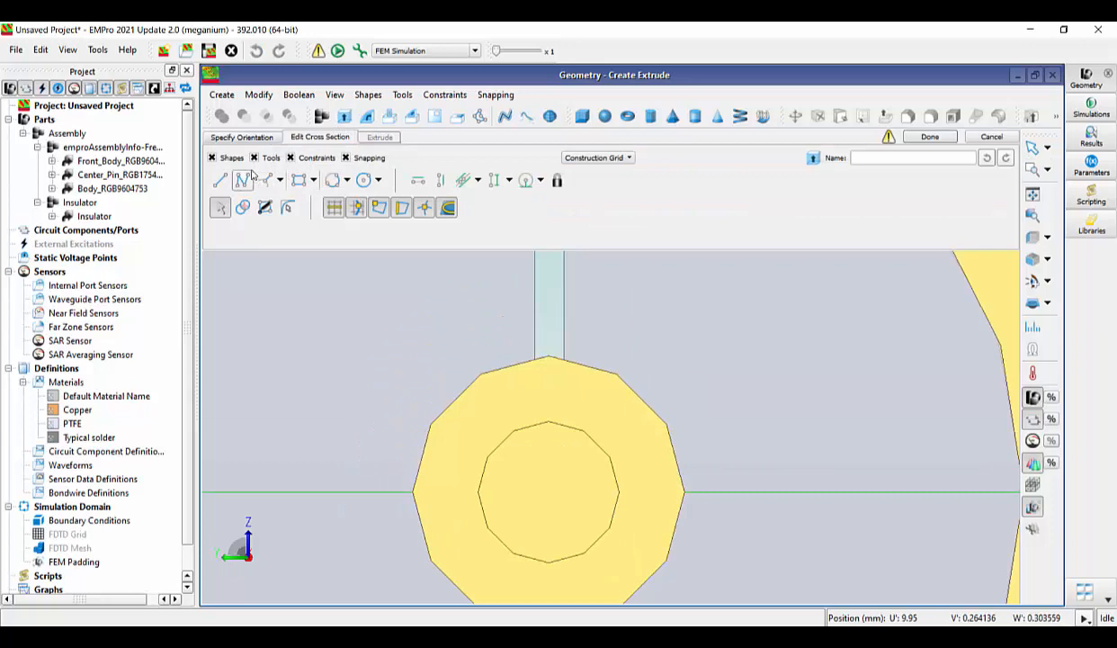
left_click(258, 139)
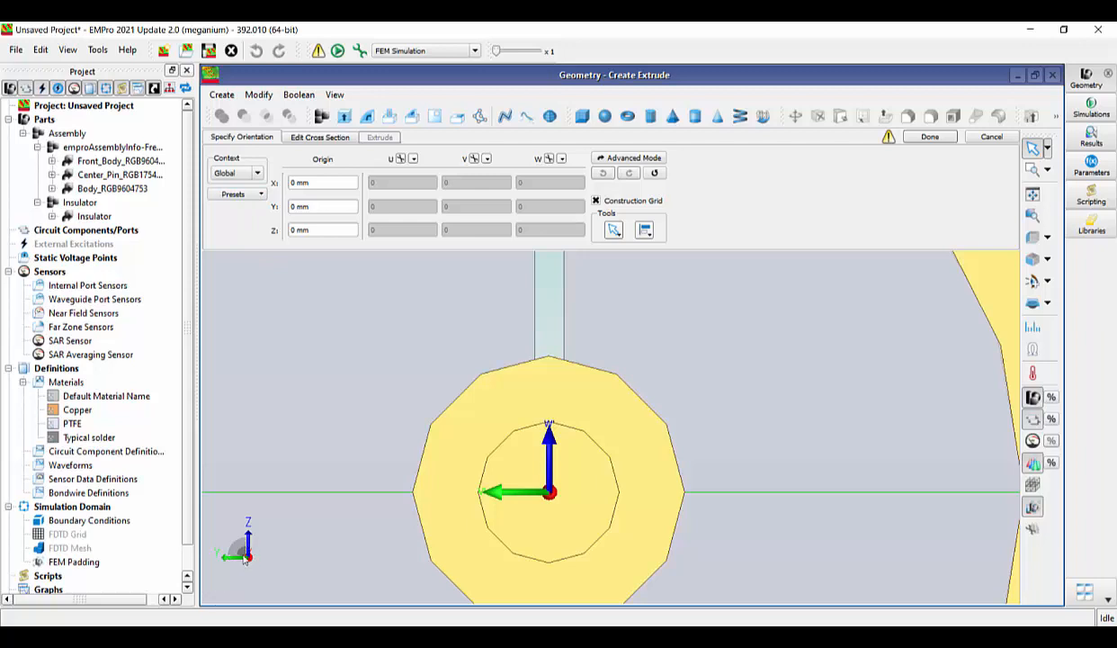
left_click(260, 197)
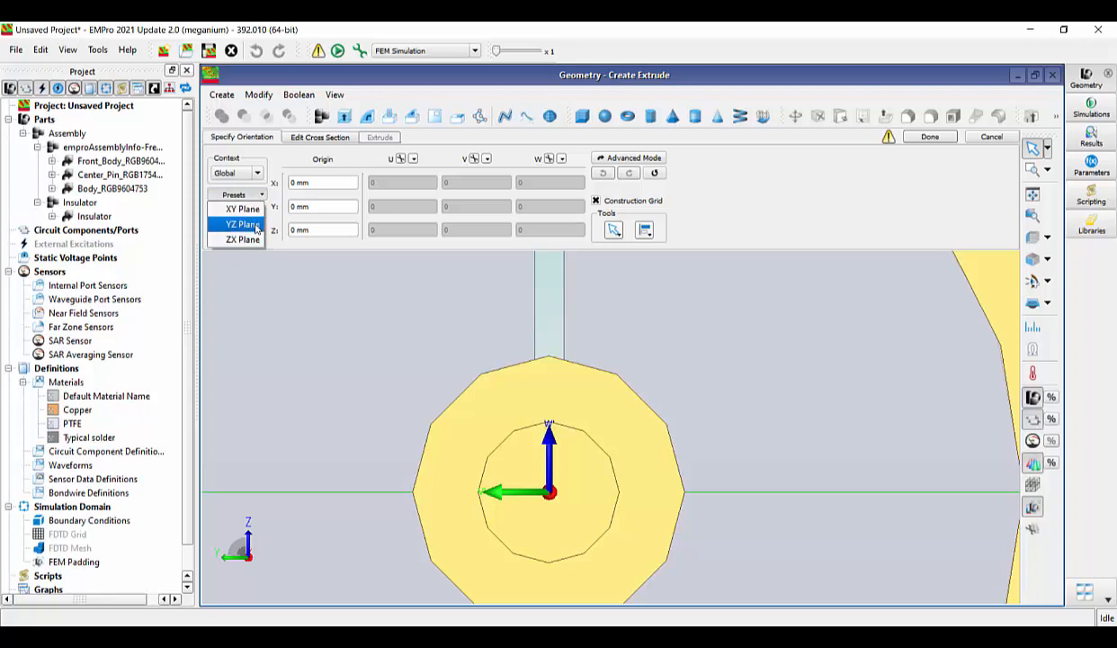
left_click(253, 225)
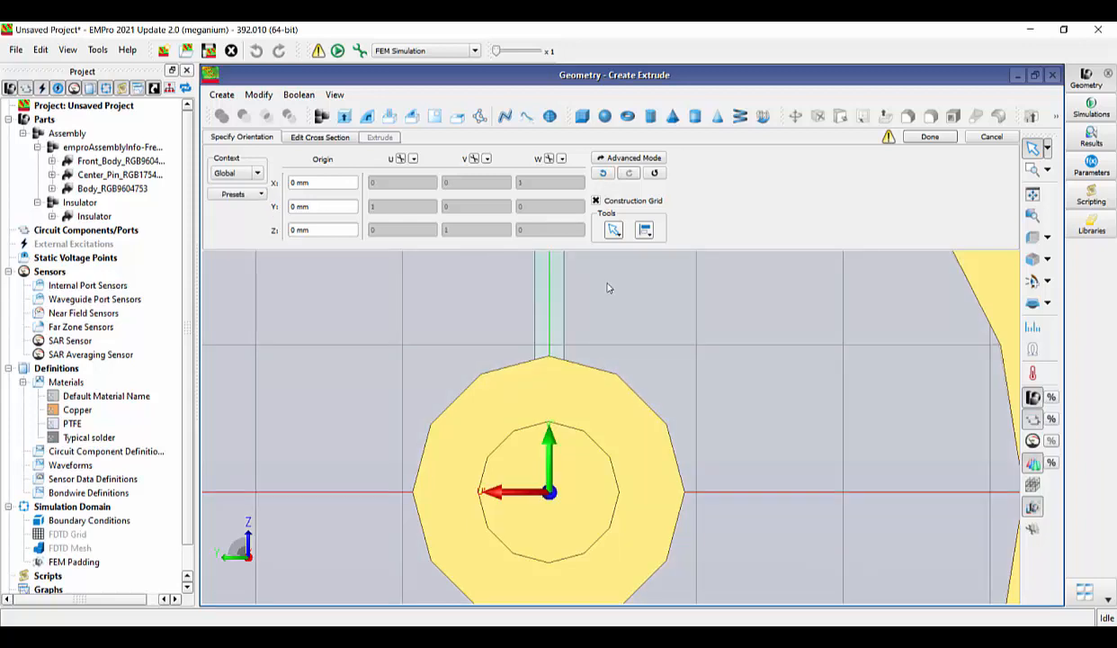
left_click(614, 229)
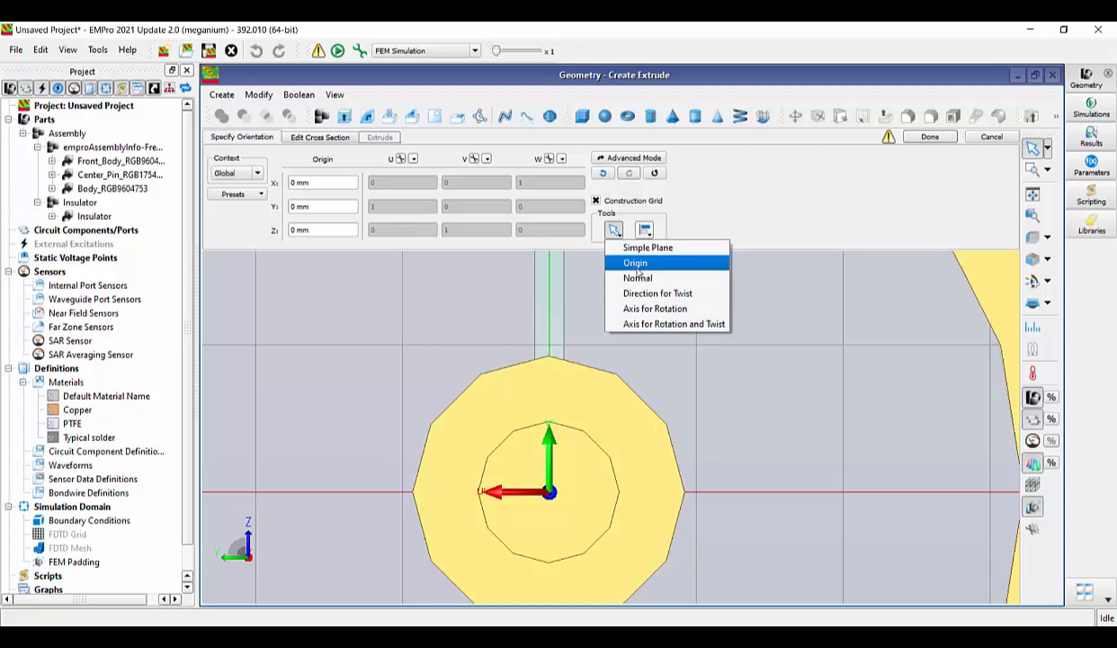
left_click(640, 264)
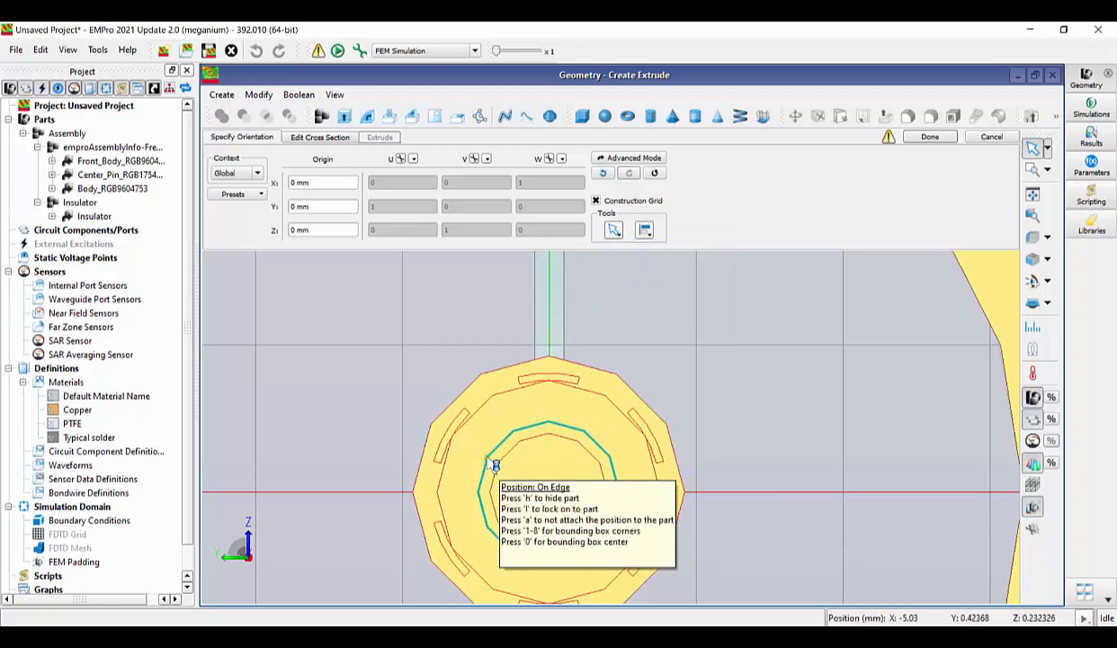
left_click(487, 458)
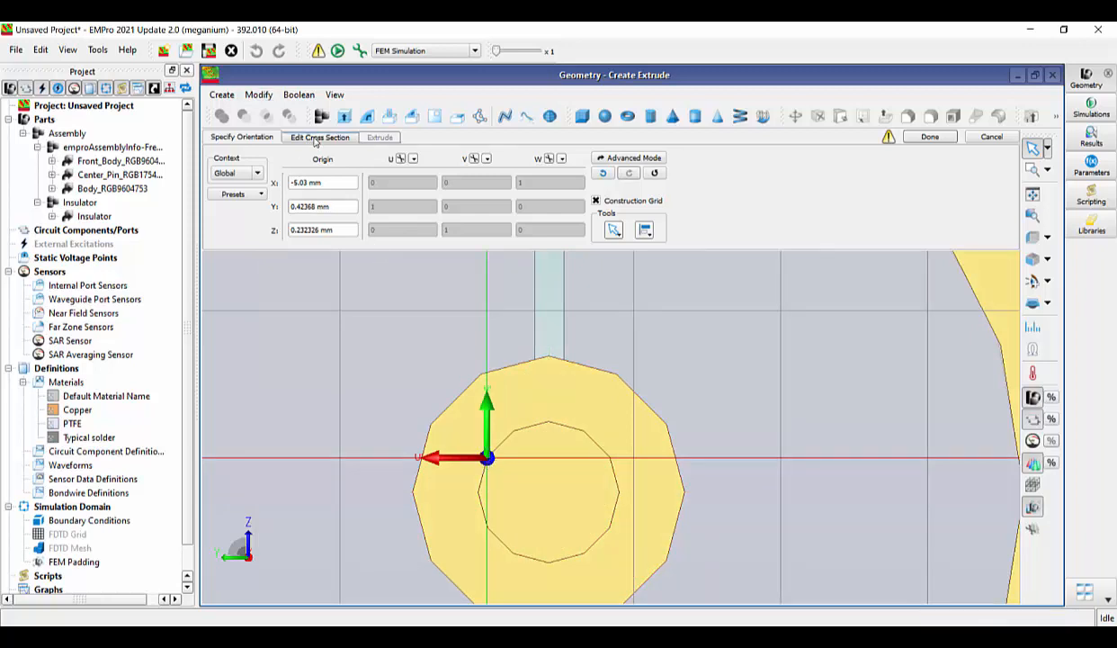
Sketch a rectangle about 0.84 mm by 0.25 mm from the origin across the upper part of the pin's inner circle.
left_click(315, 138)
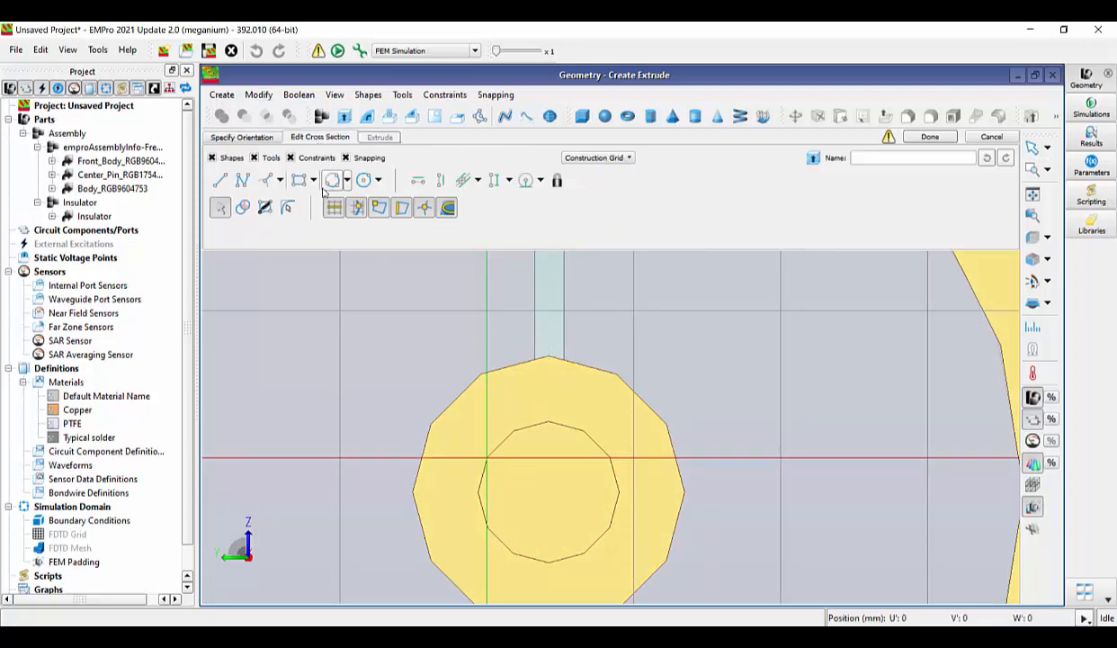
left_click(309, 185)
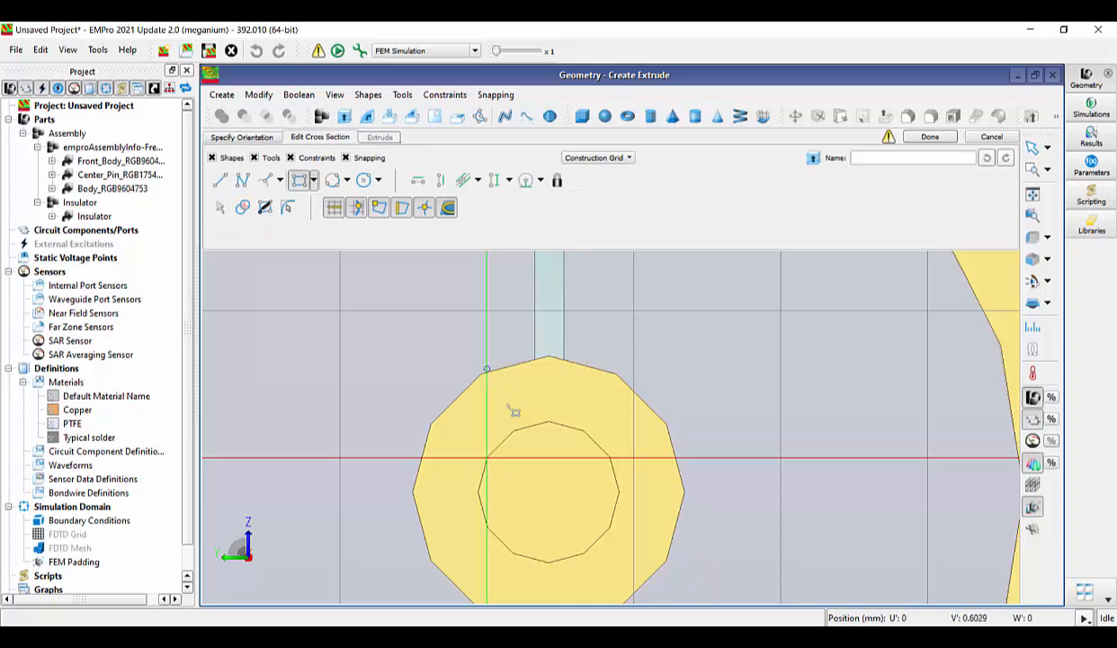
left_click(487, 458)
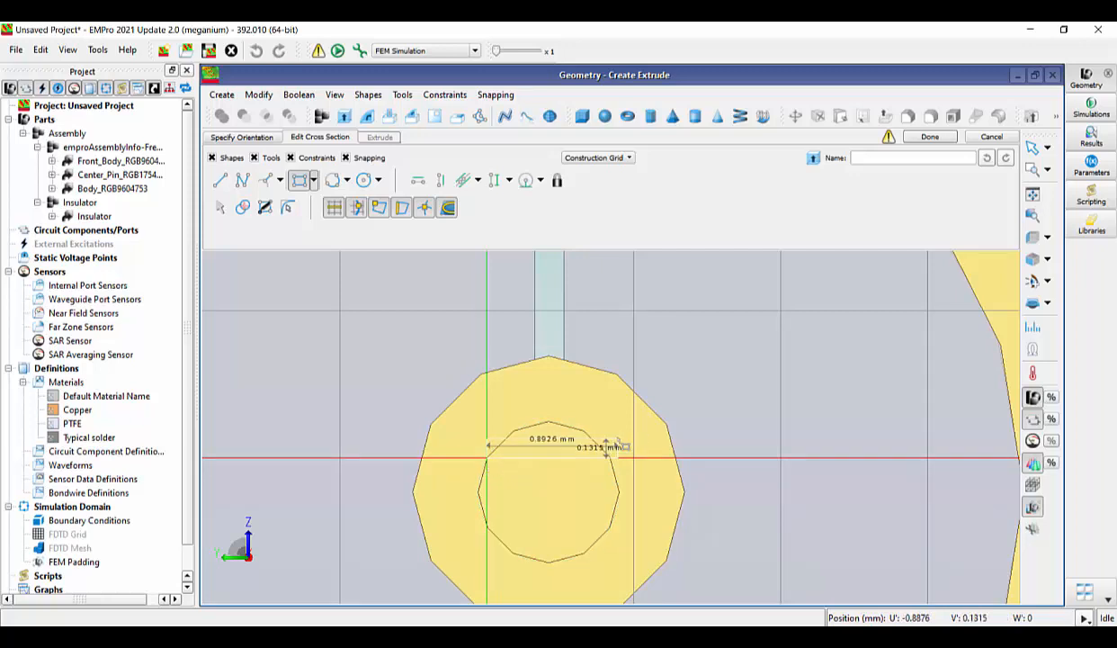
scroll(611, 437, "up", 3)
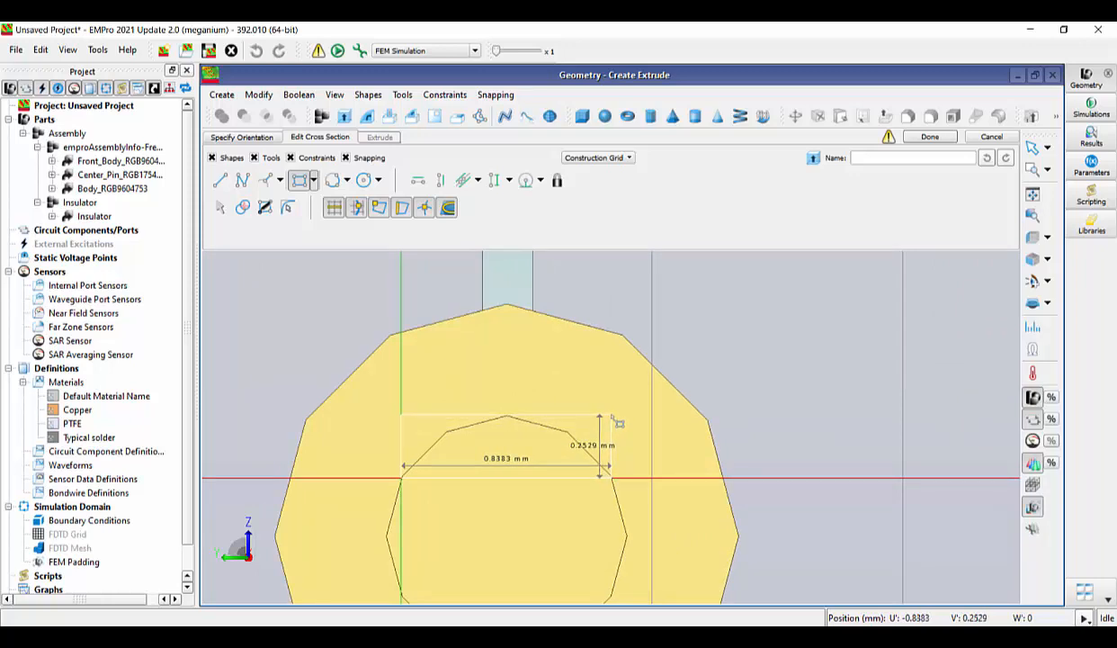
left_click(611, 416)
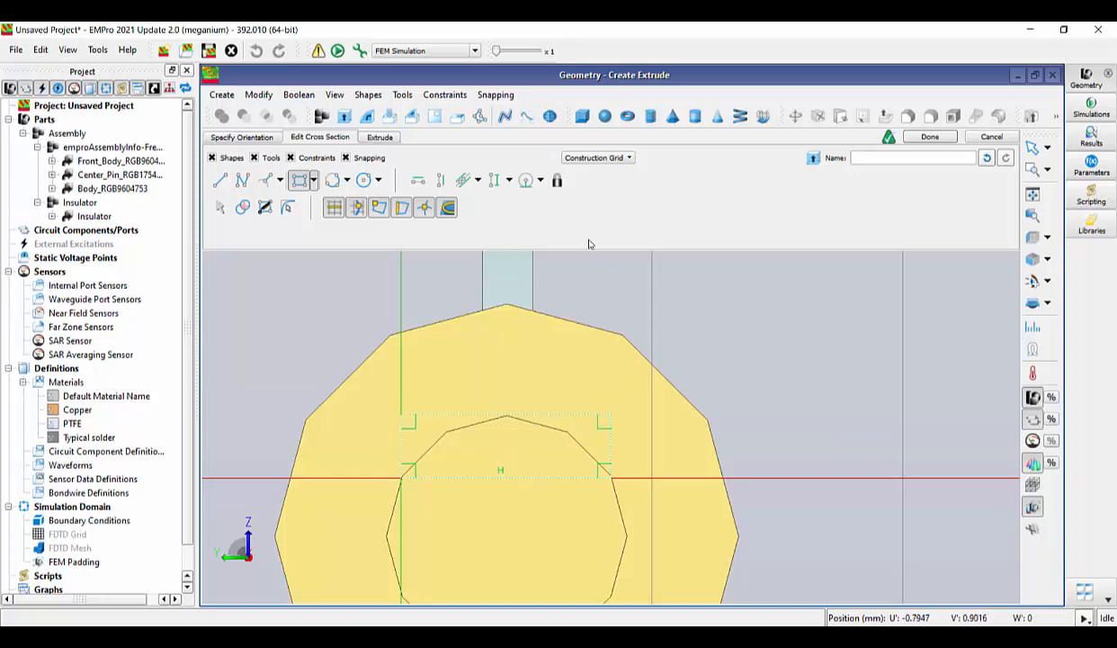
Extrude the rectangle 2.5 mm along the W direction and finish the part.
left_click(378, 138)
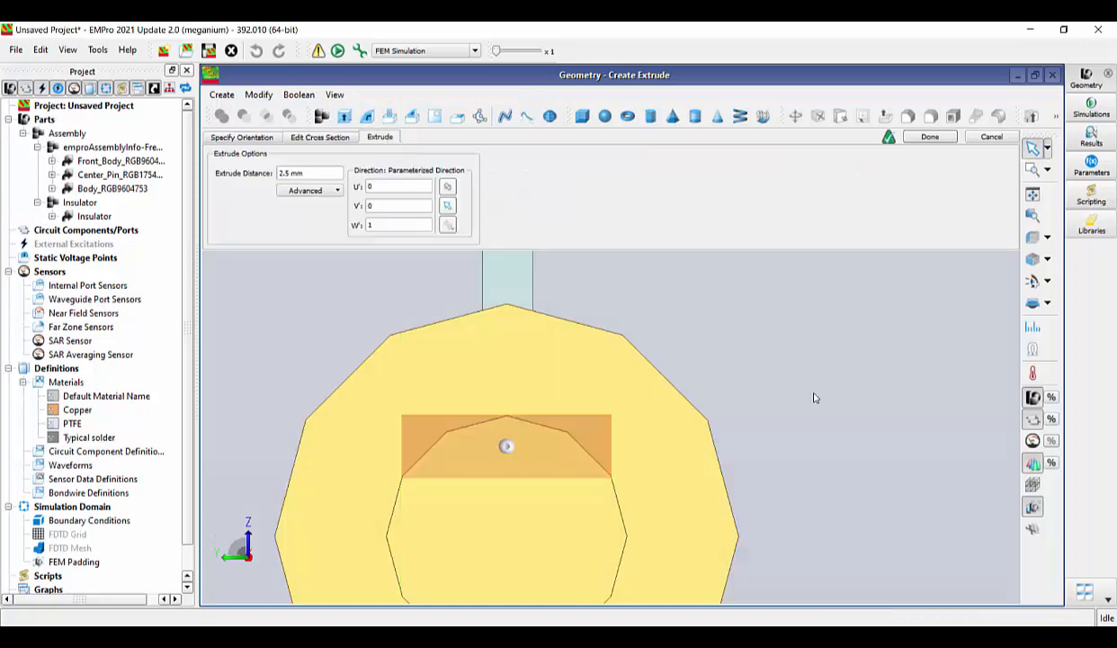
middle_click_drag(870, 416, 786, 416)
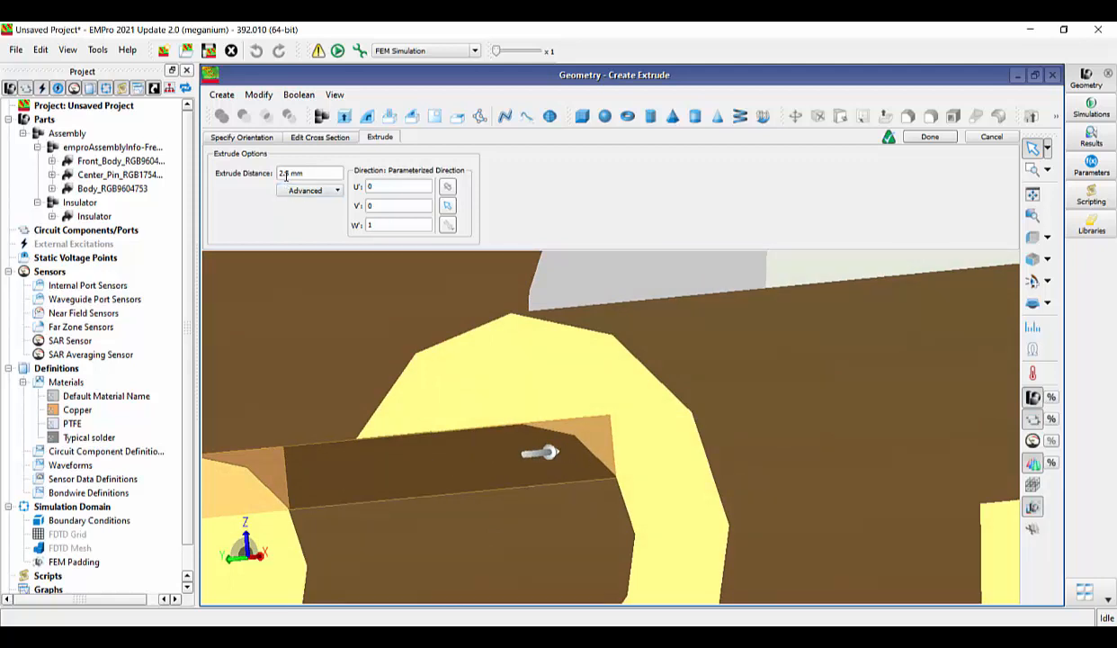
left_click(944, 141)
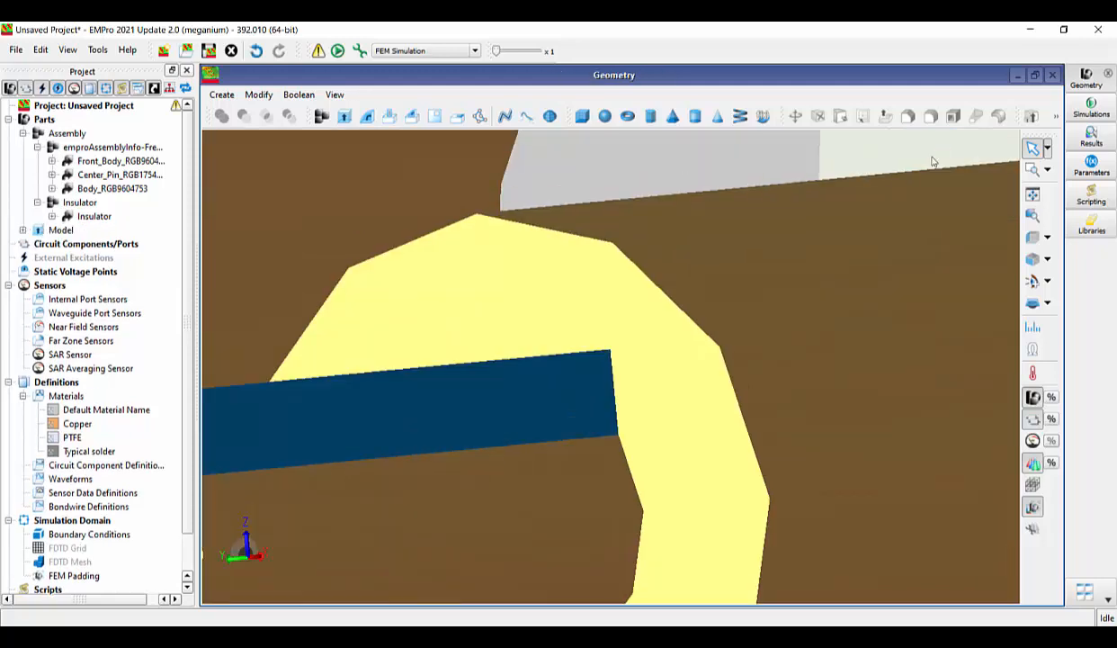
Create a sub-assembly named Solder under the main assembly and move the extruded block into it.
scroll(666, 293, "down", 6)
mouse_move(567, 387)
middle_mouse_down()
mouse_move(636, 388)
mouse_move(574, 388)
middle_mouse_up()
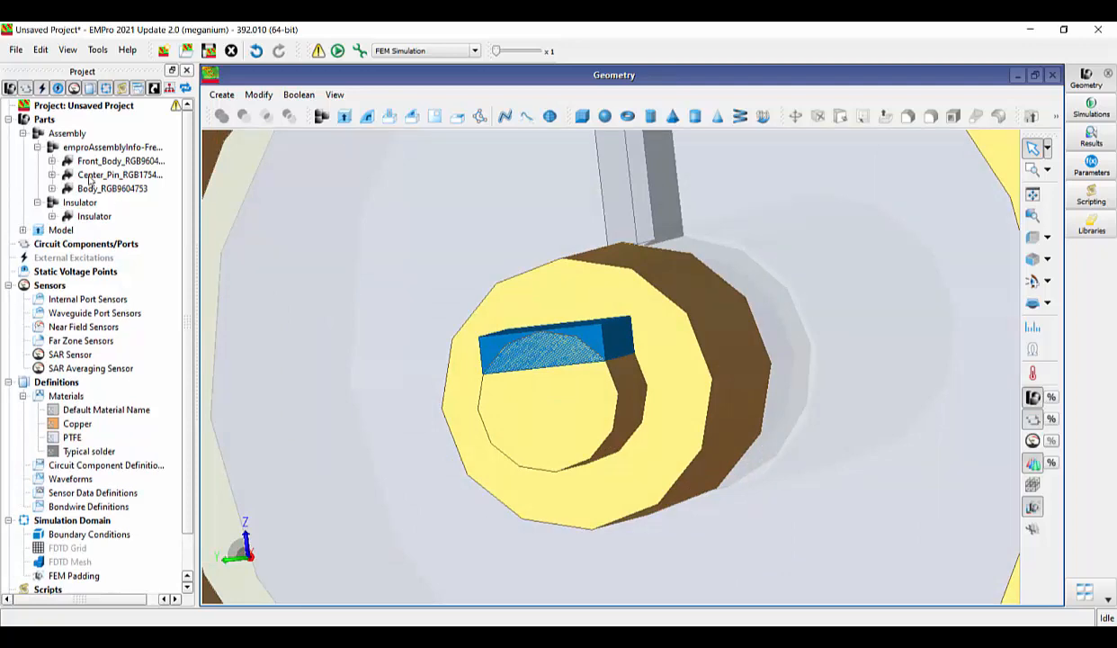
right_click(65, 133)
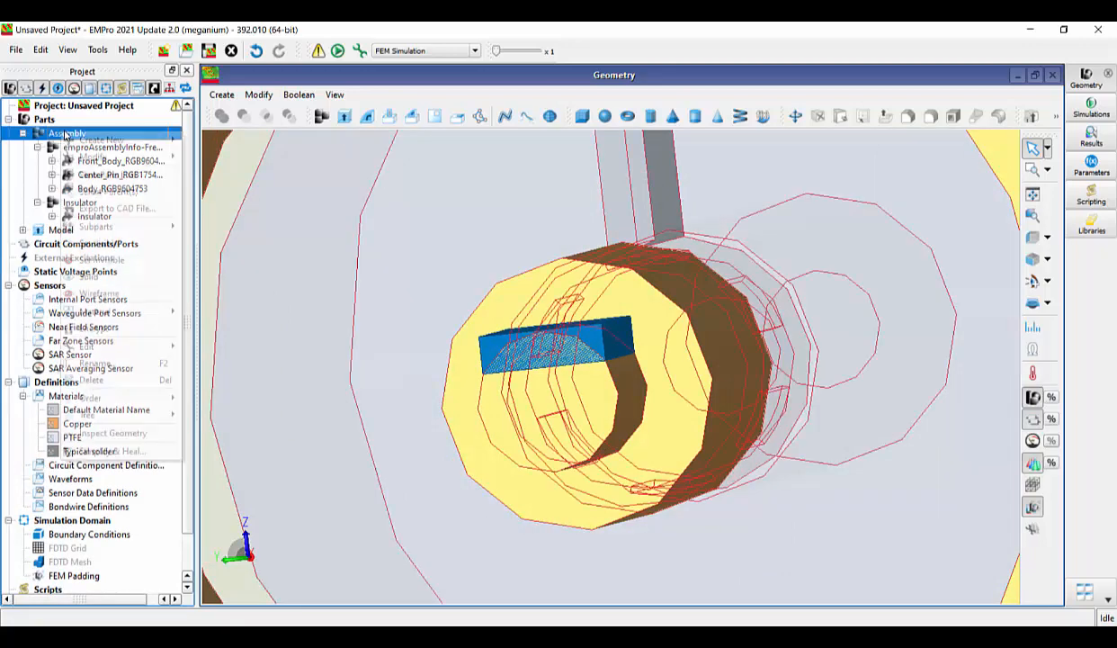
mouse_move(102, 139)
left_click(207, 144)
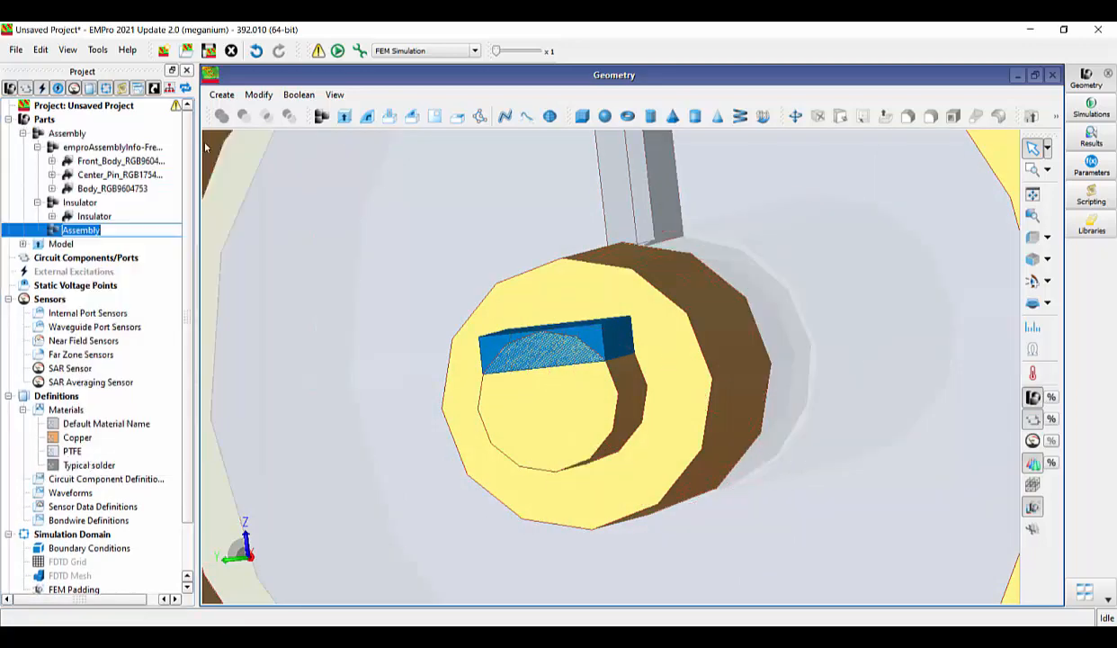
type("Solder")
left_click(301, 277)
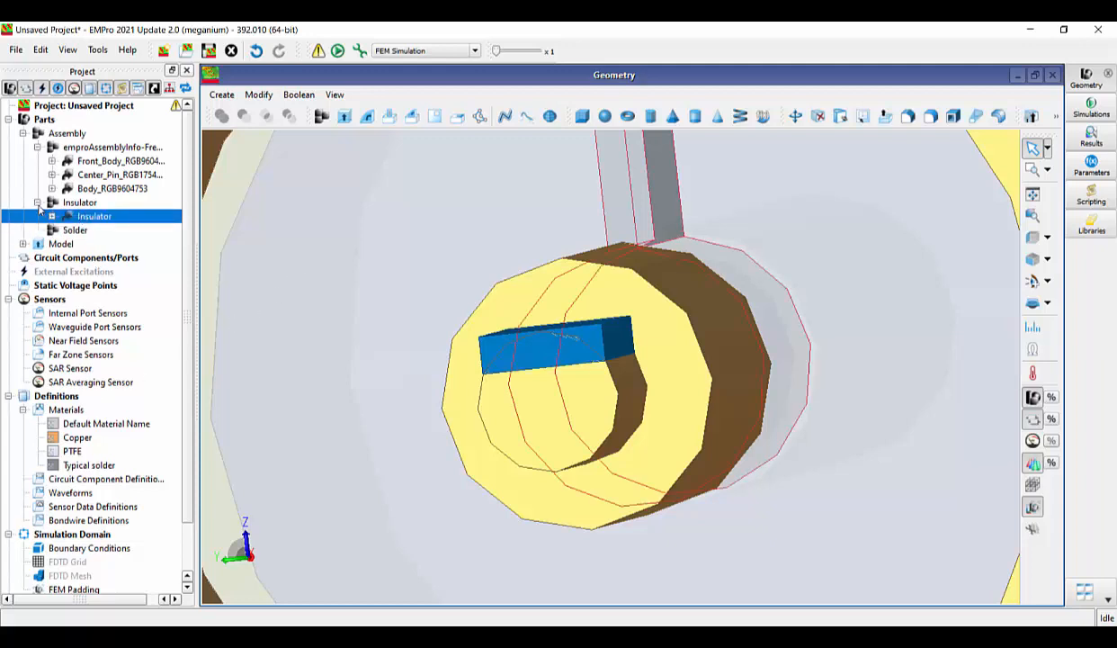
left_click_drag(41, 247, 58, 231)
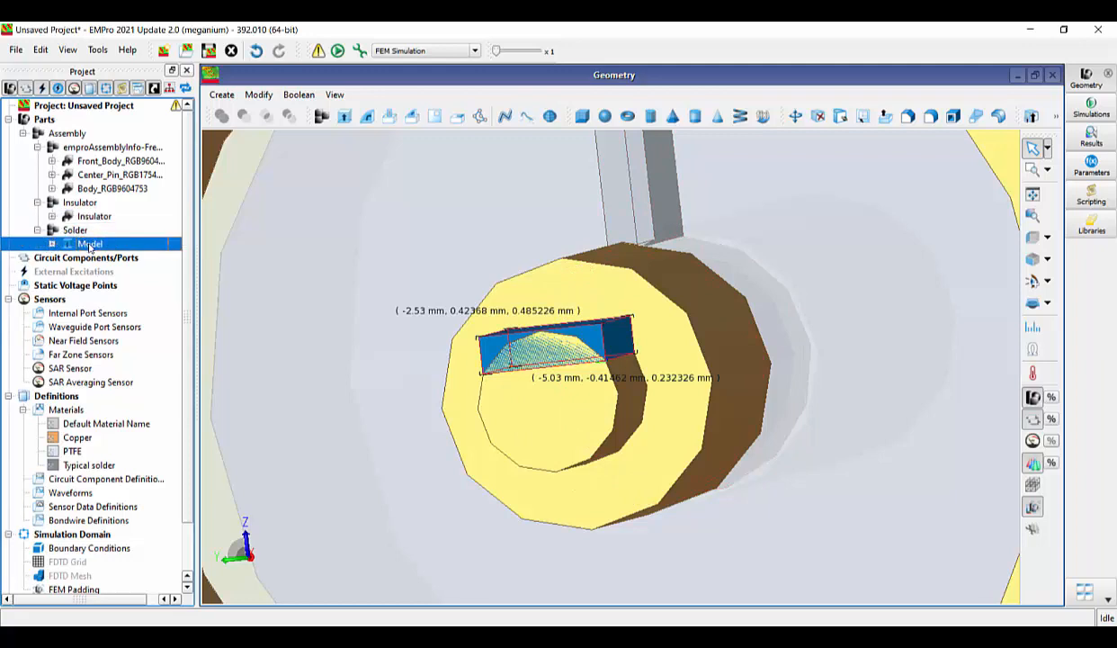
Rename the extruded block in the Solder sub-assembly as Solder_Center_Pin.
double_click(90, 245)
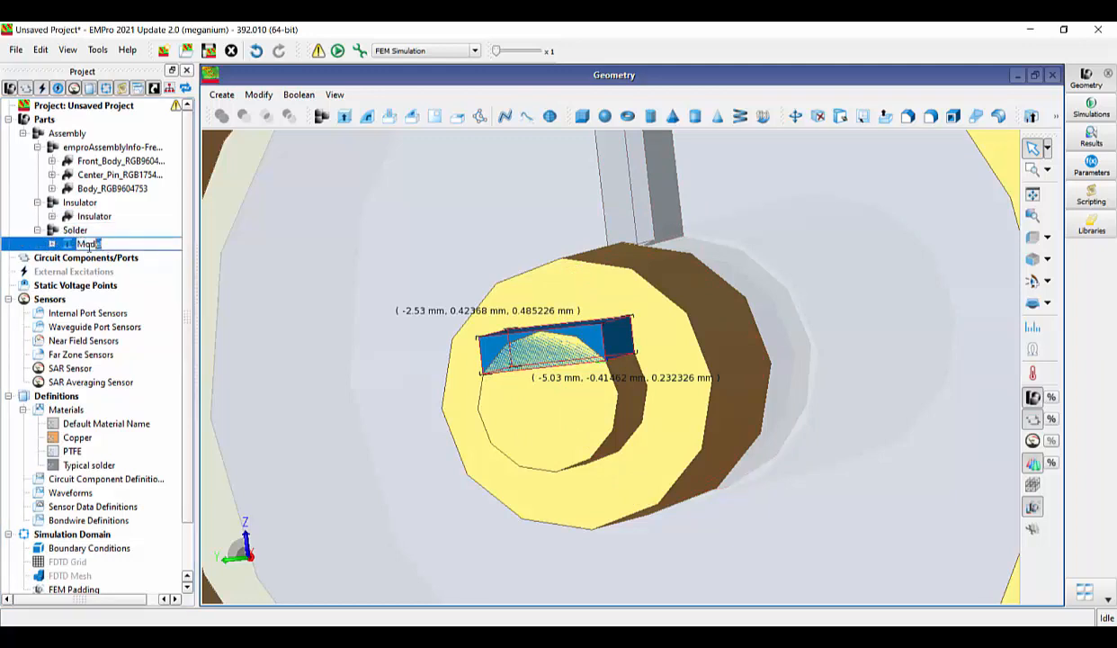
type("S")
type("older_Center_Pin")
key("Return")
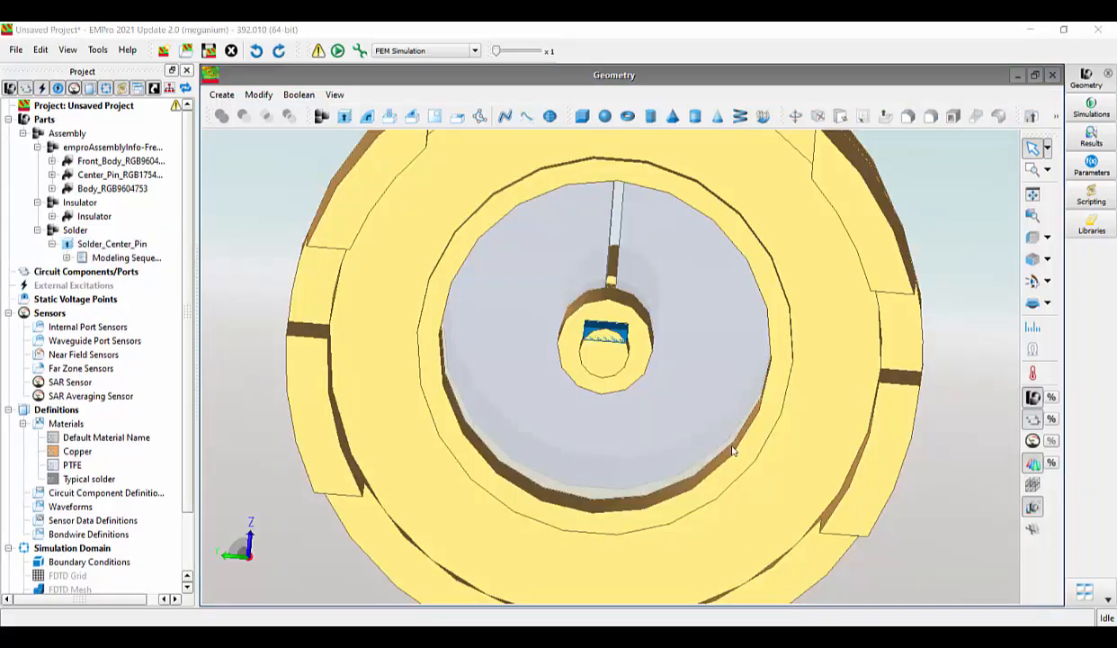
Create a sheet body named Solder1 from the two opposite lower slot faces of the Body part.
middle_click_drag(873, 393, 879, 442)
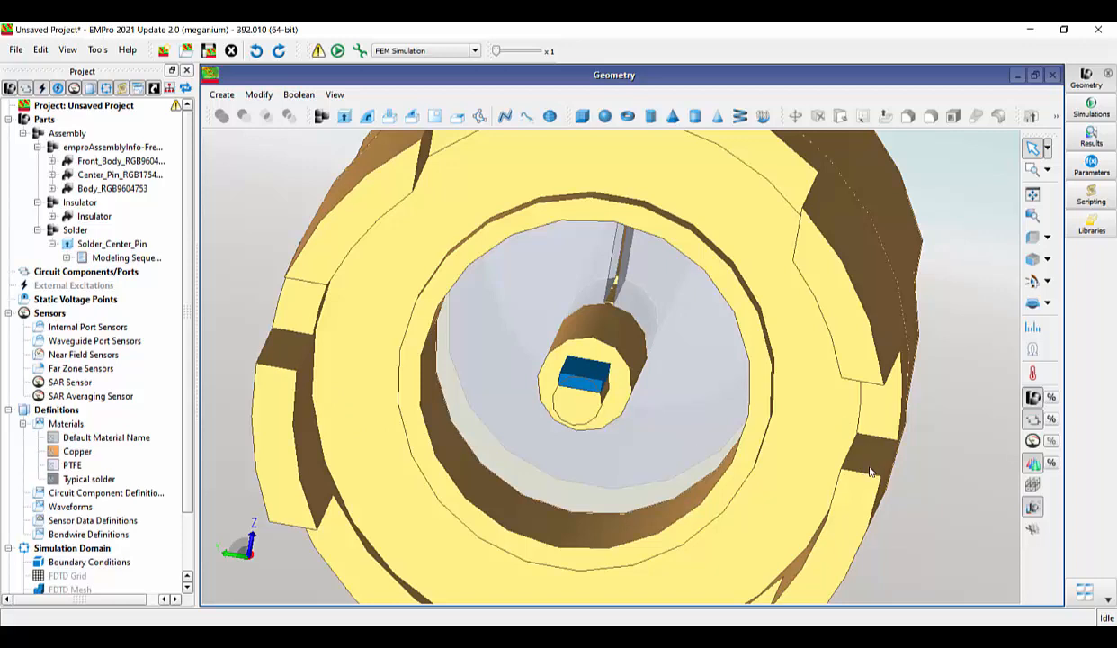
left_click(222, 97)
mouse_move(249, 122)
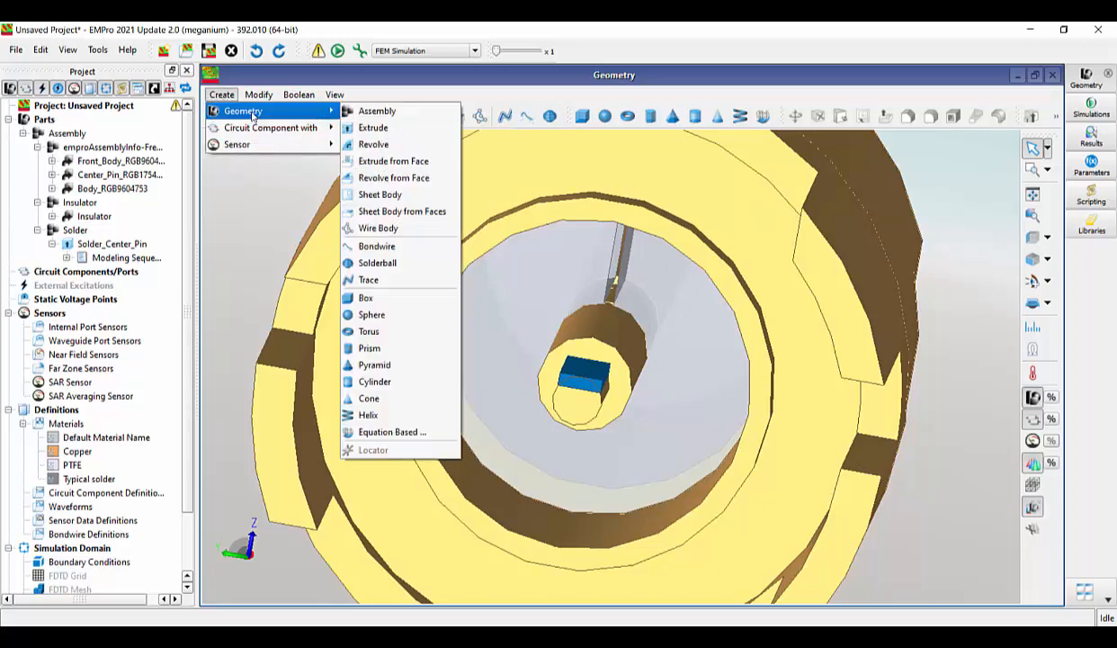
left_click(400, 213)
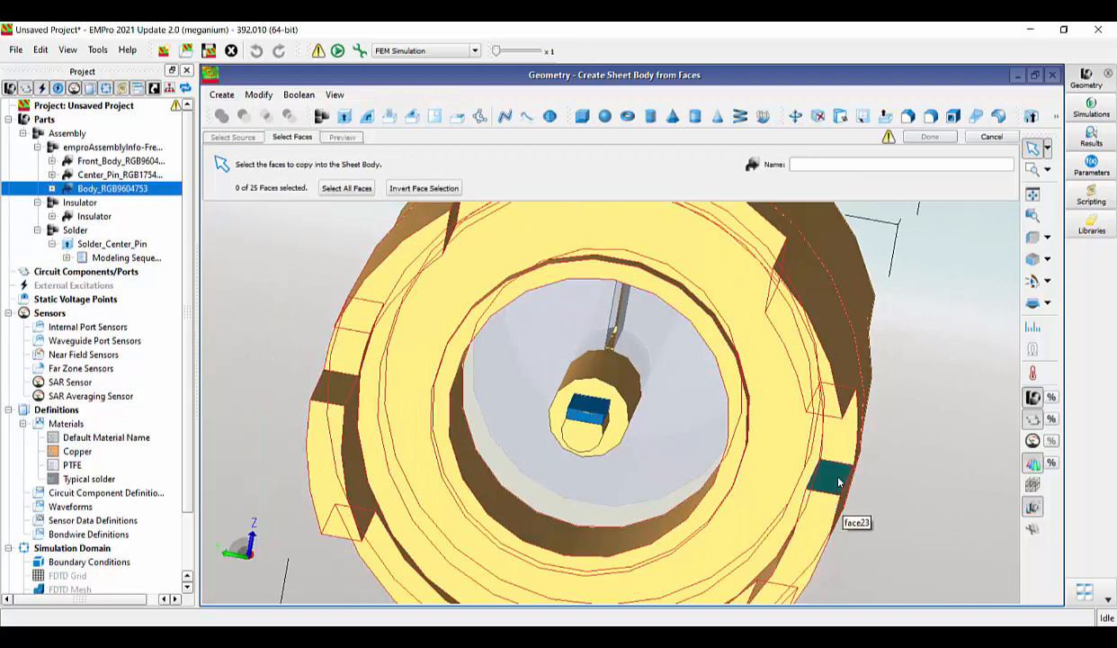
left_click(836, 478)
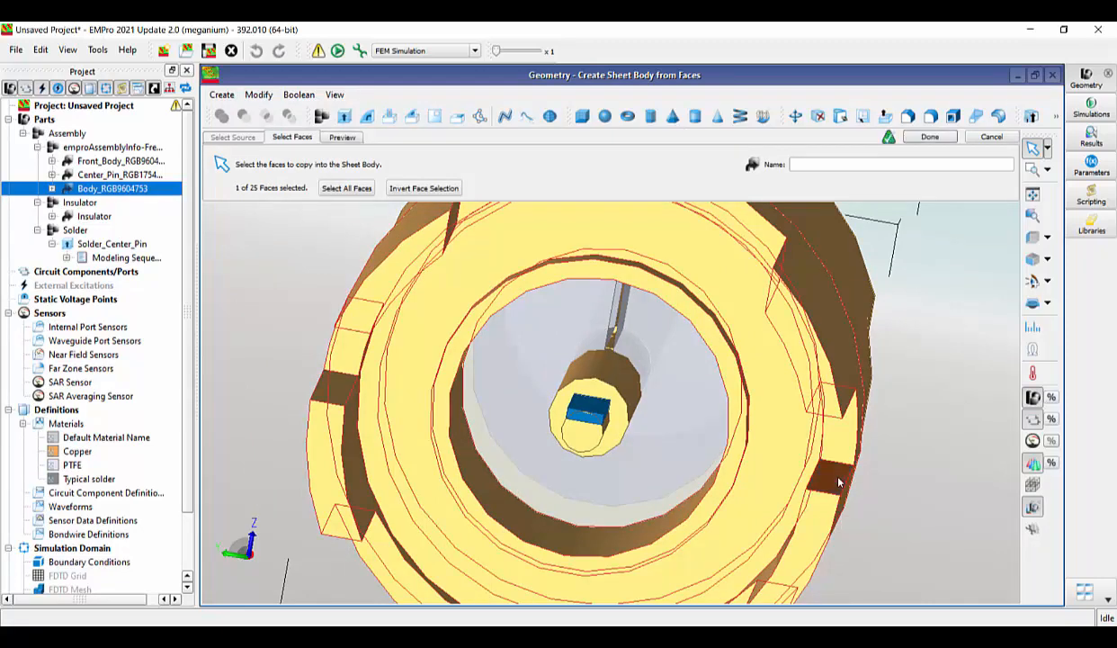
left_click(335, 389)
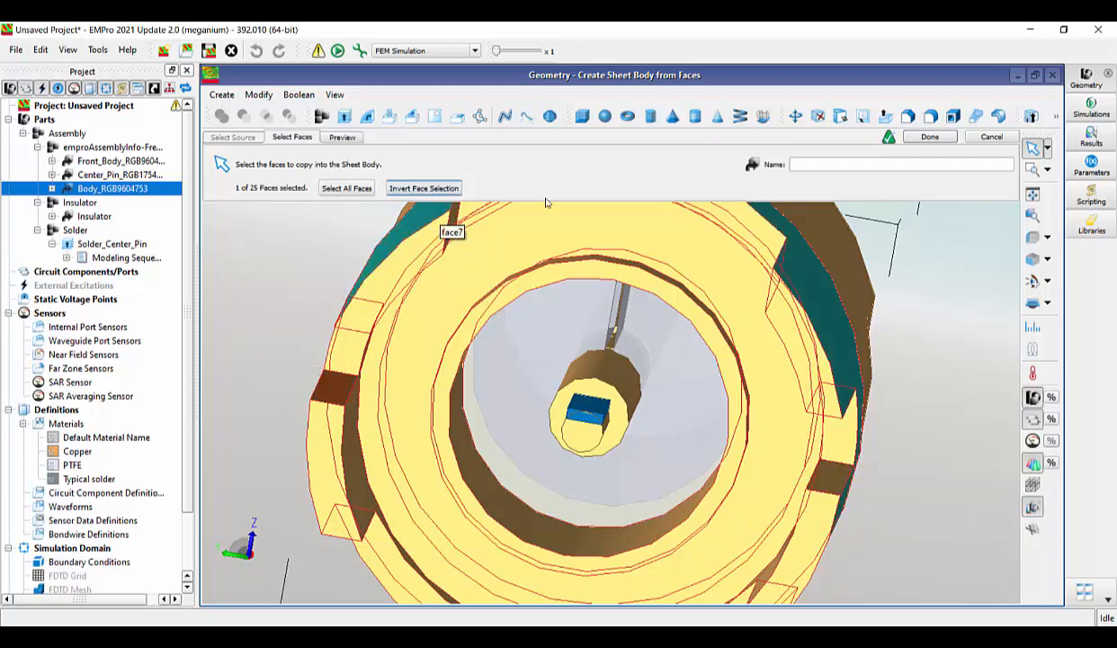
left_click(811, 164)
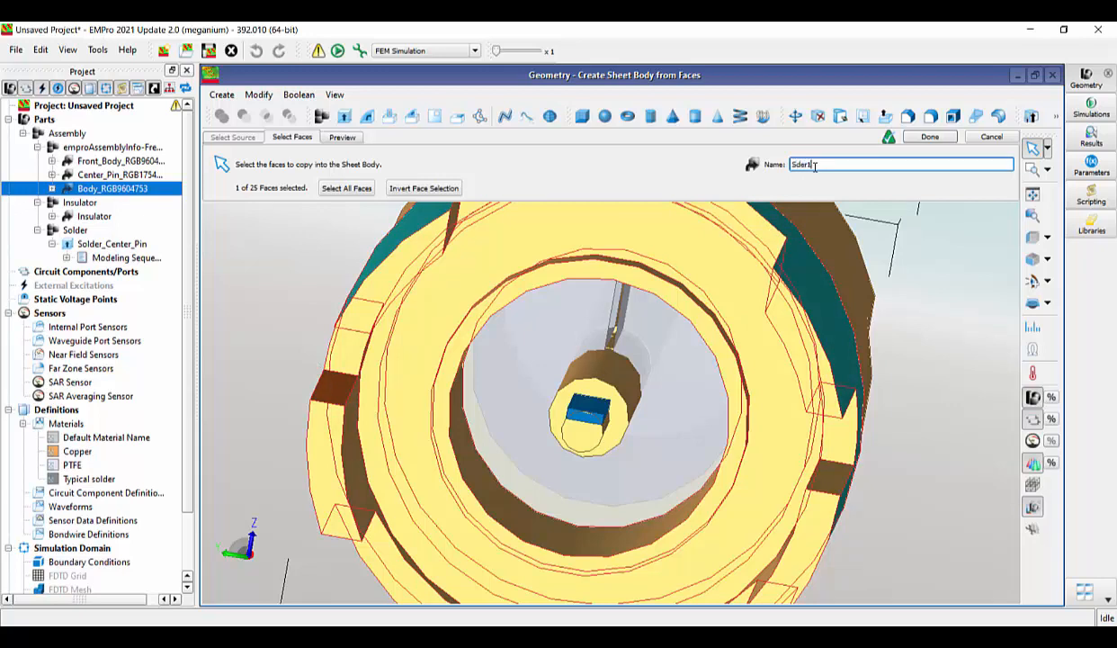
type("Solder1")
left_click(929, 137)
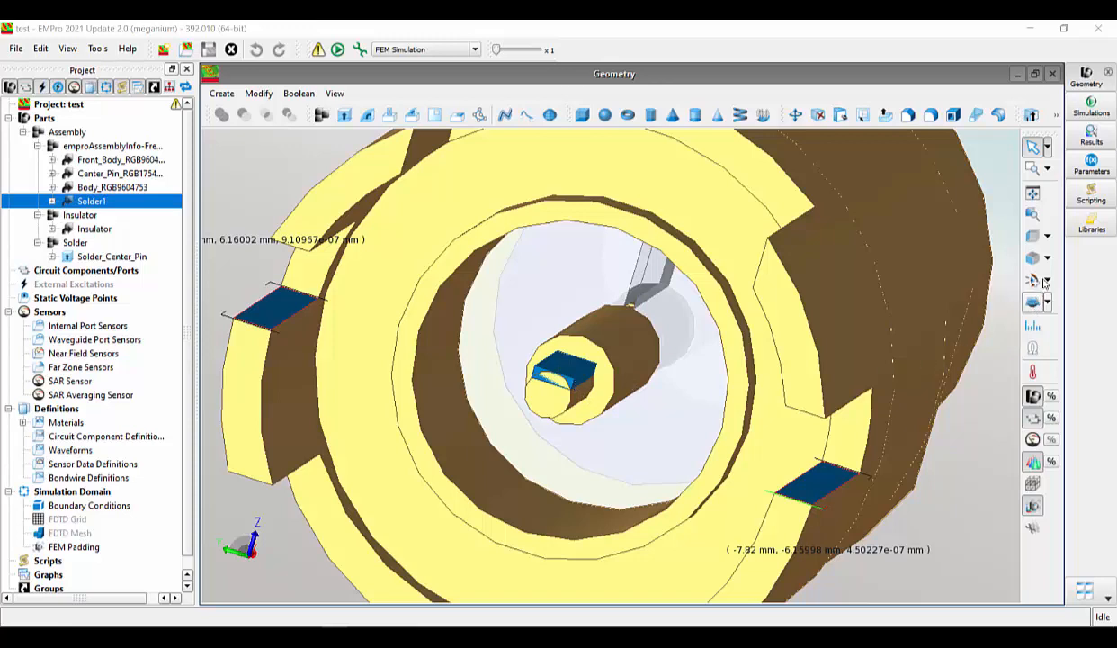
Measure the distance from the Solder1 sheet's edge to the solder block on the center pin.
left_click(1033, 328)
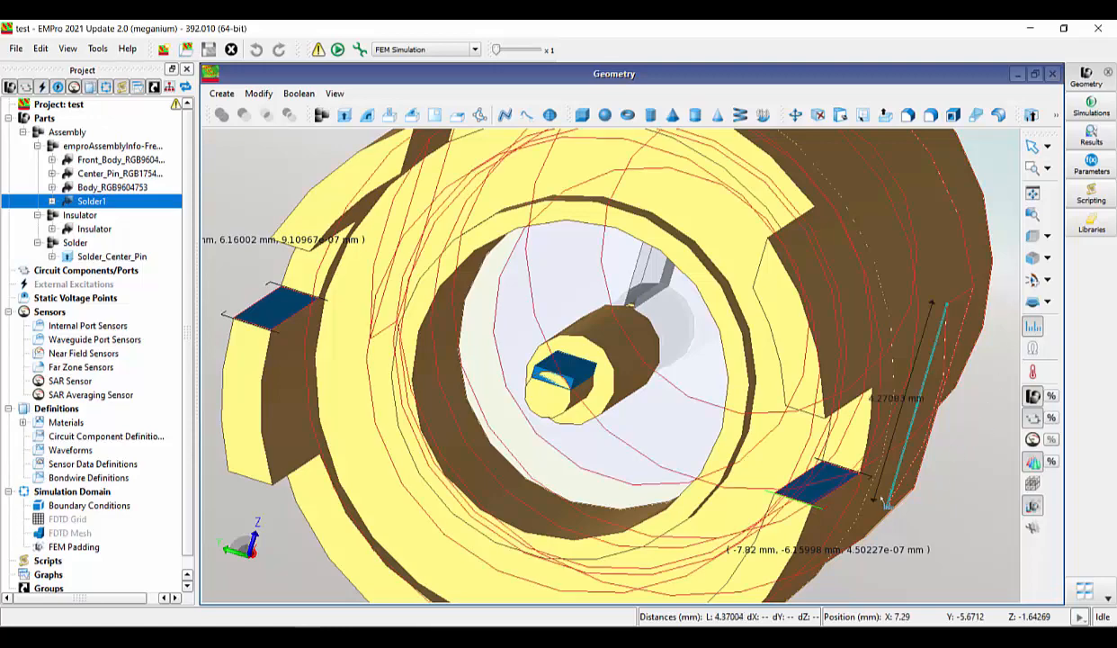
left_click(814, 508)
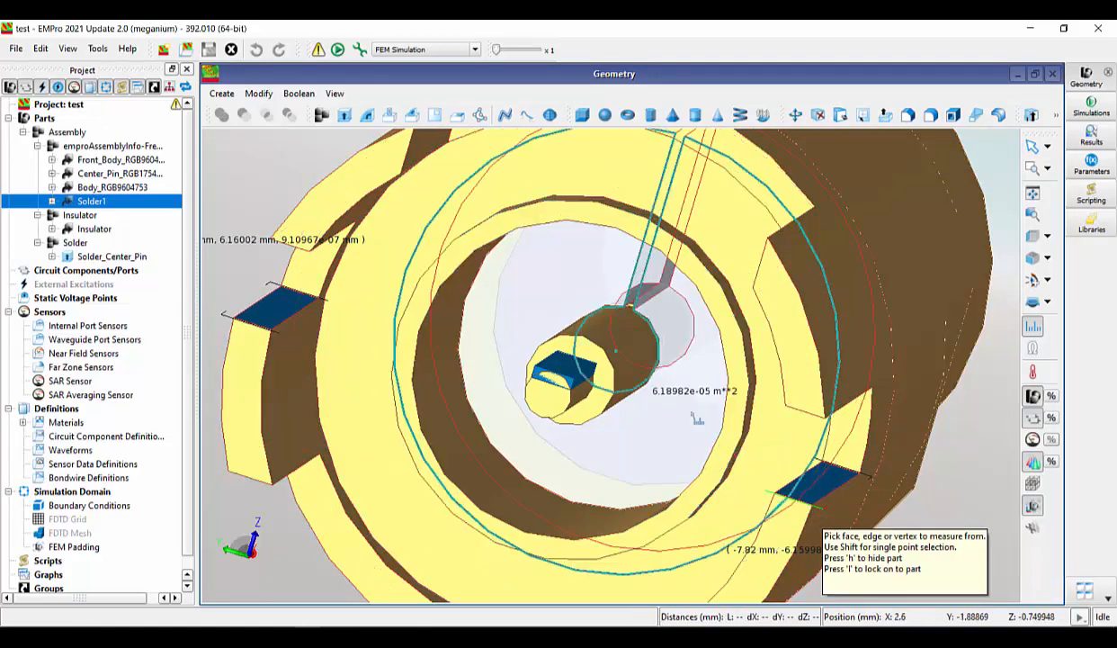
left_click(576, 385)
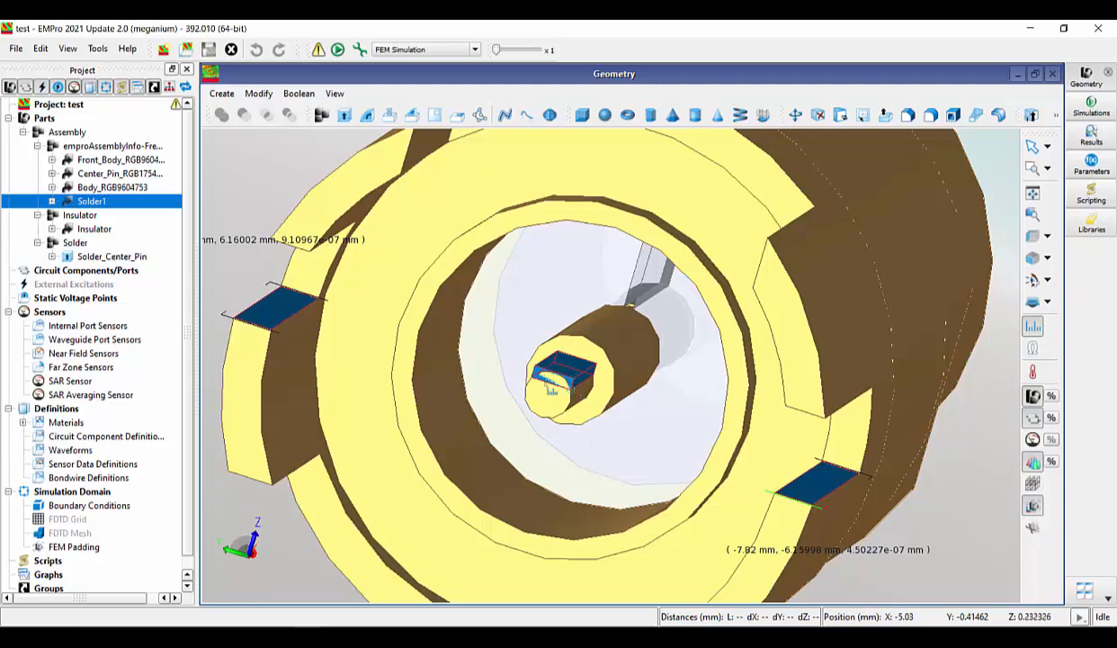
Thicken the Solder1 sheet by 0.48106 mm and move it into the Solder sub-assembly.
right_click(70, 206)
mouse_move(90, 229)
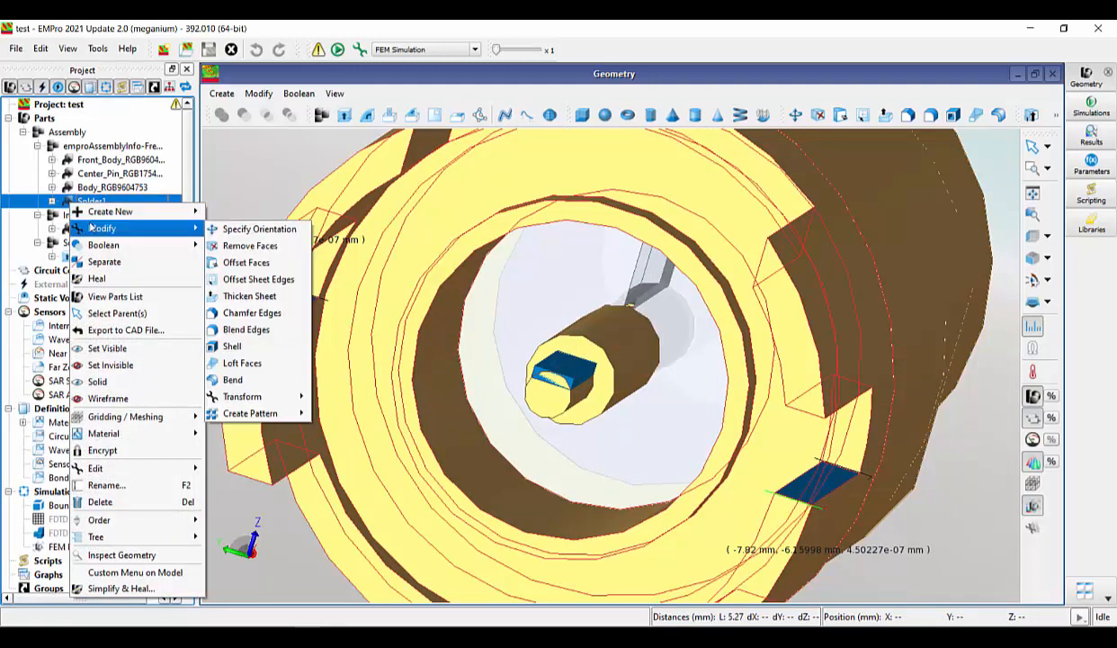
left_click(280, 296)
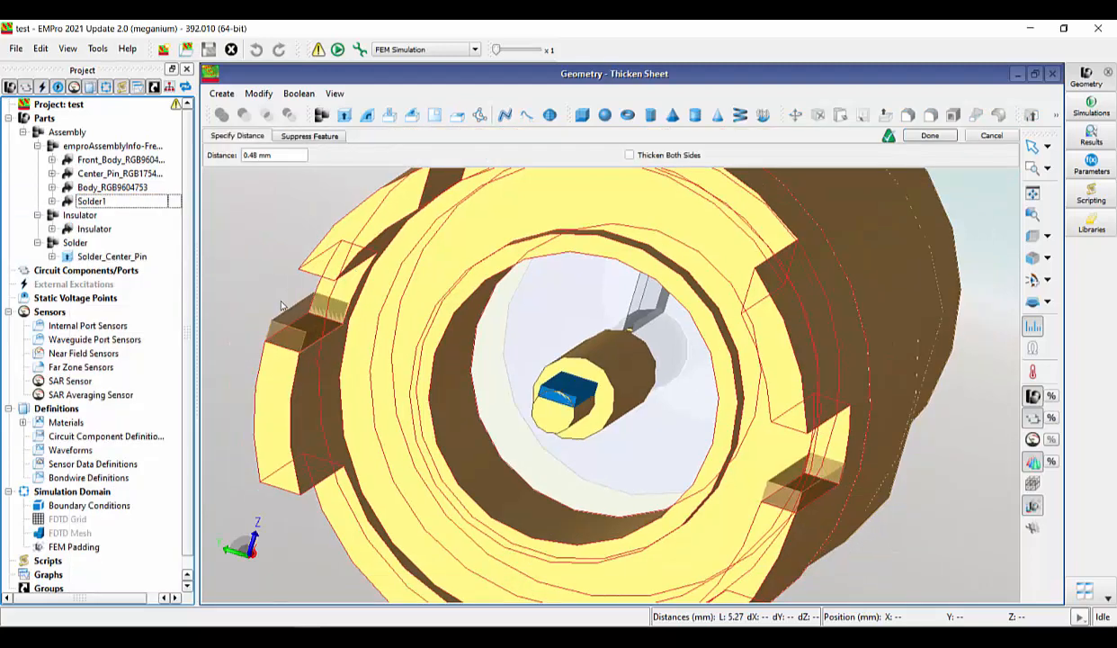
left_click(256, 155)
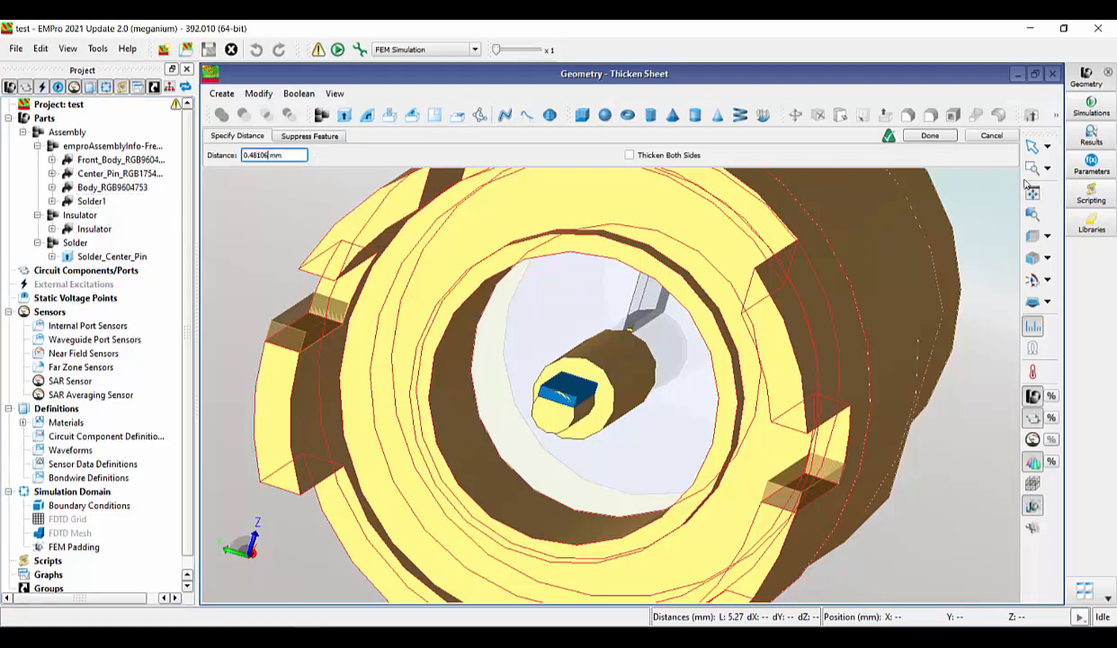
left_click(936, 140)
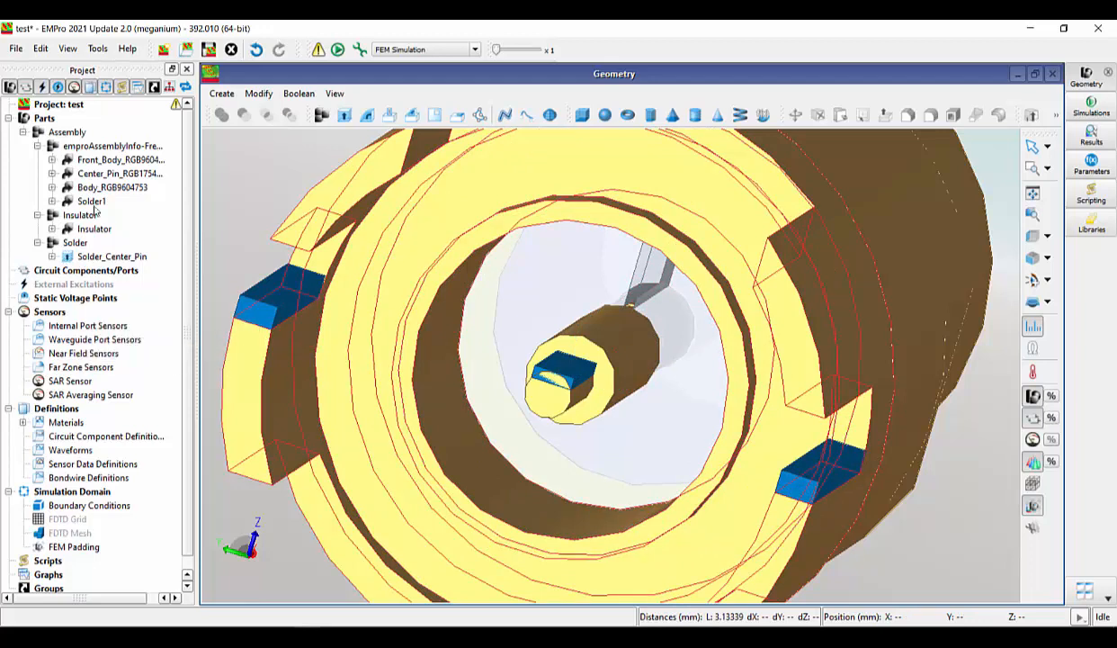
left_click_drag(91, 202, 72, 245)
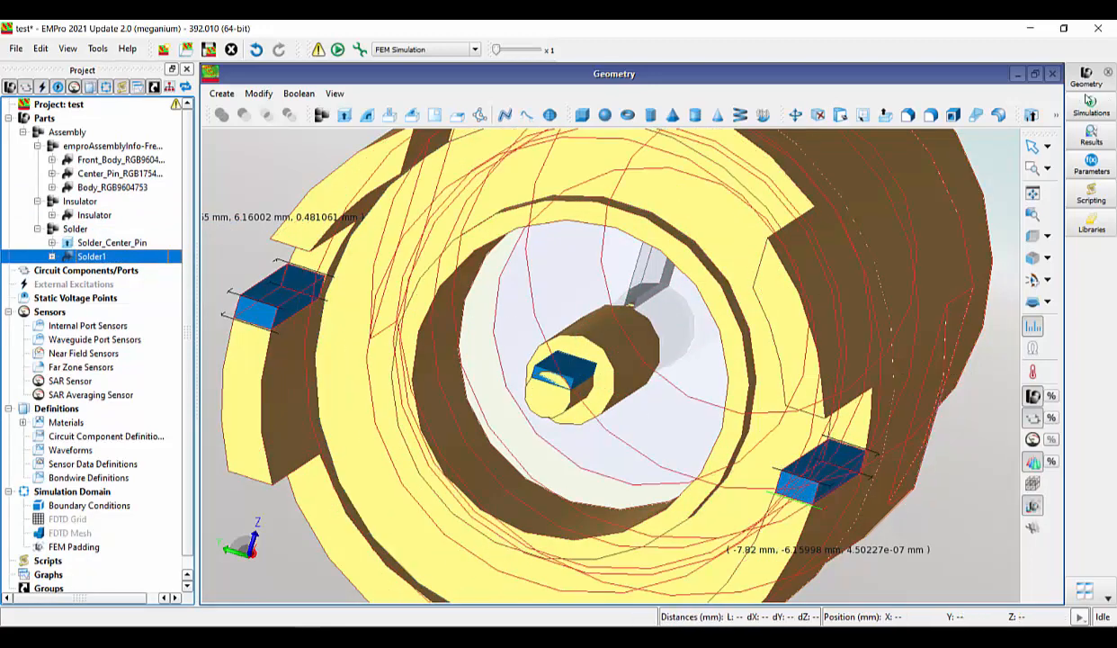
left_click(1033, 146)
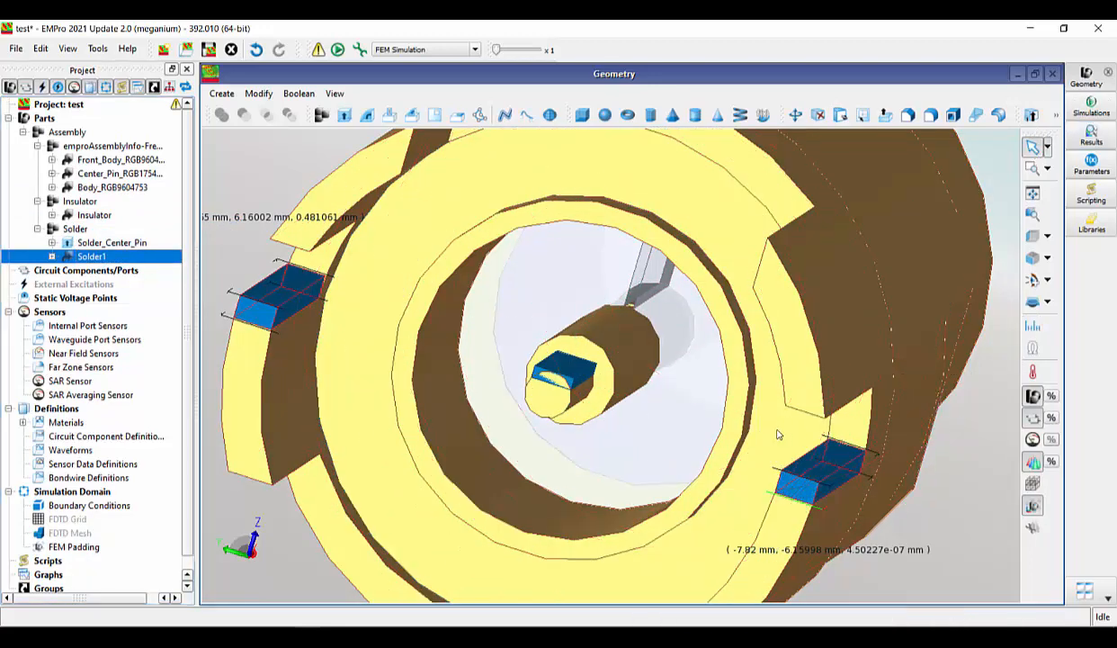
Create a sheet body named Solder2 from the Body part's two slot faces above the Solder1 blocks.
middle_click_drag(779, 434, 826, 278)
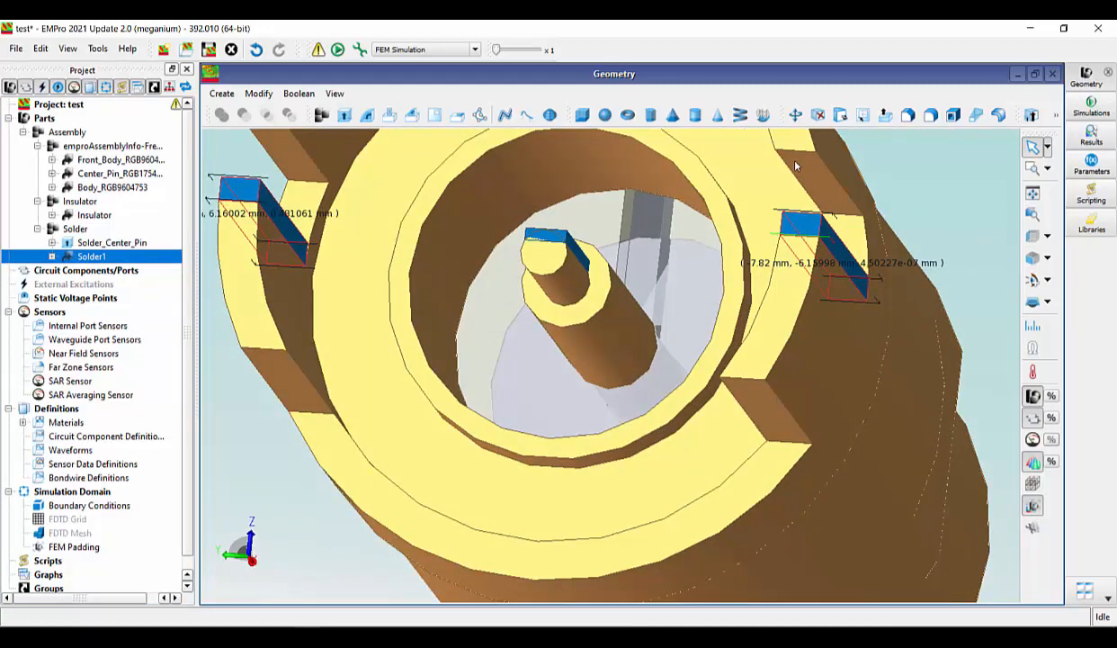
middle_click_drag(703, 222, 700, 340)
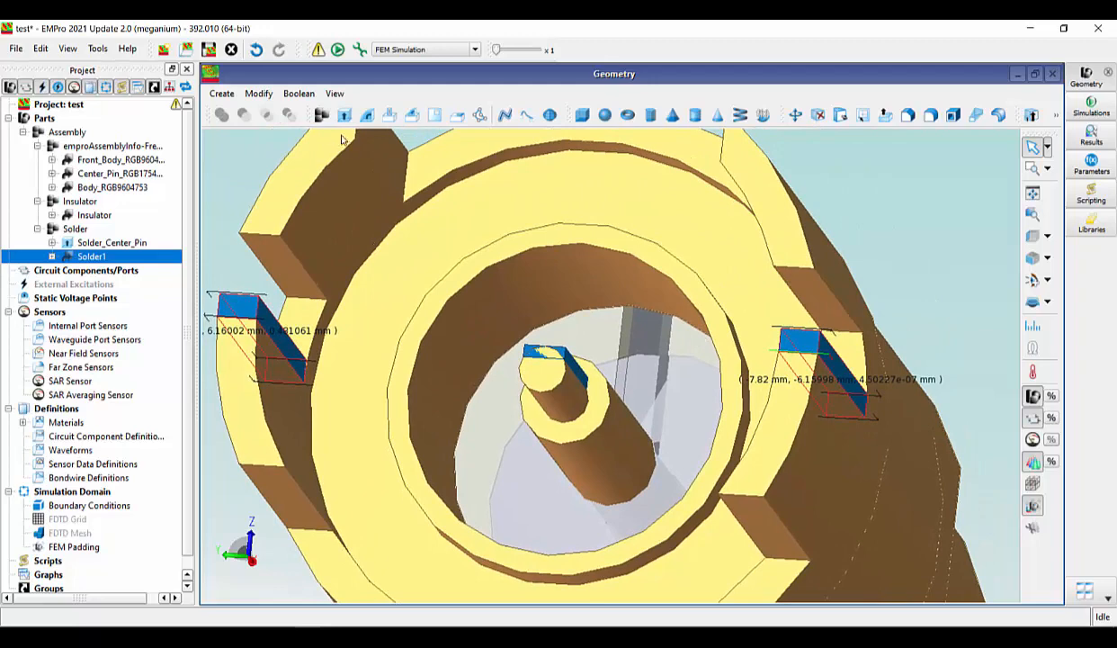
left_click(223, 94)
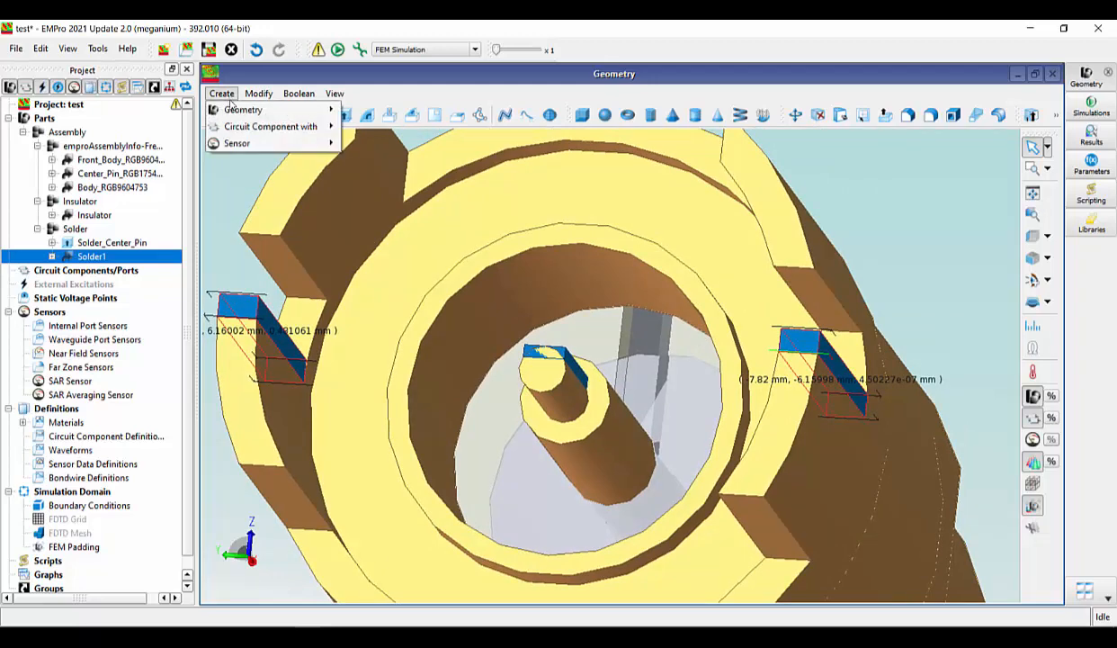
mouse_move(236, 109)
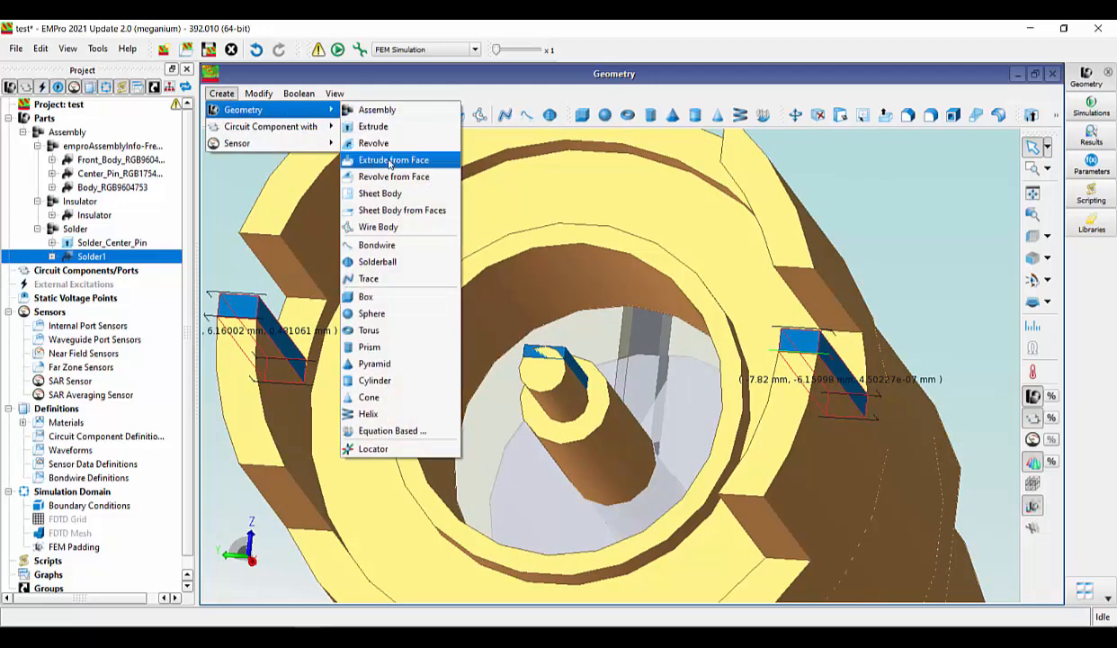
left_click(393, 211)
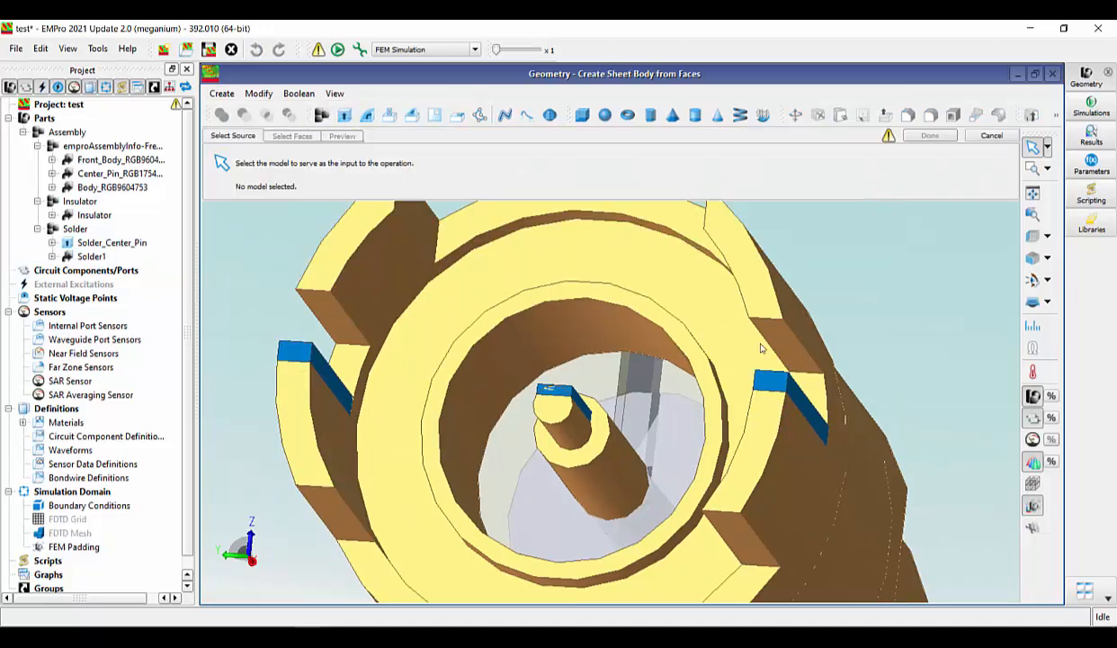
left_click(795, 339)
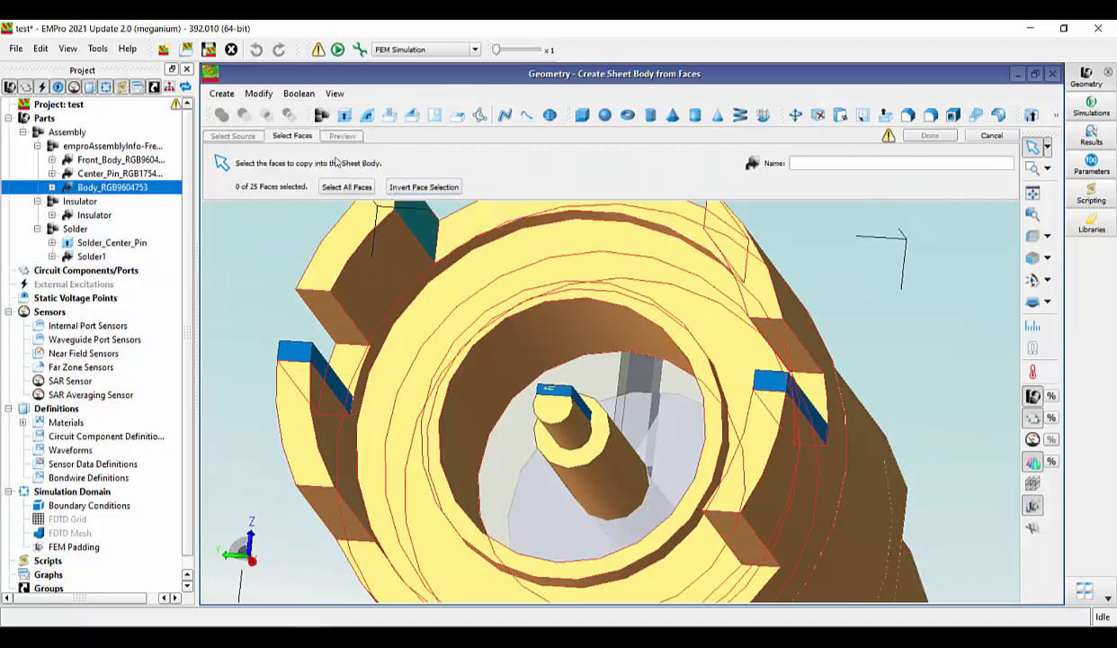
left_click(778, 331)
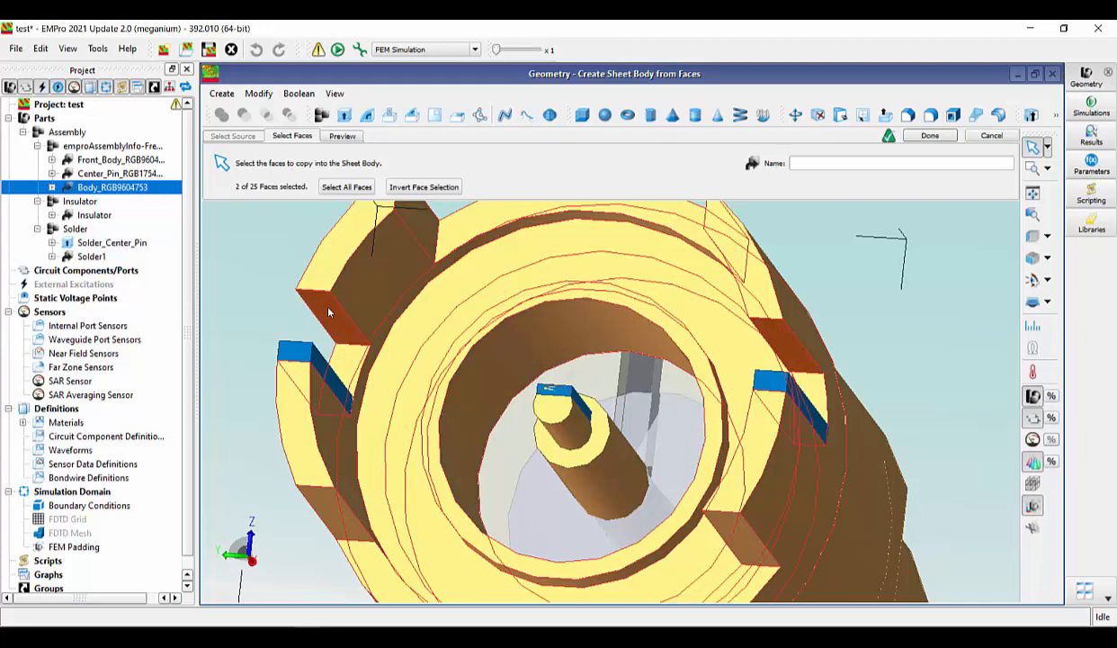
left_click(866, 165)
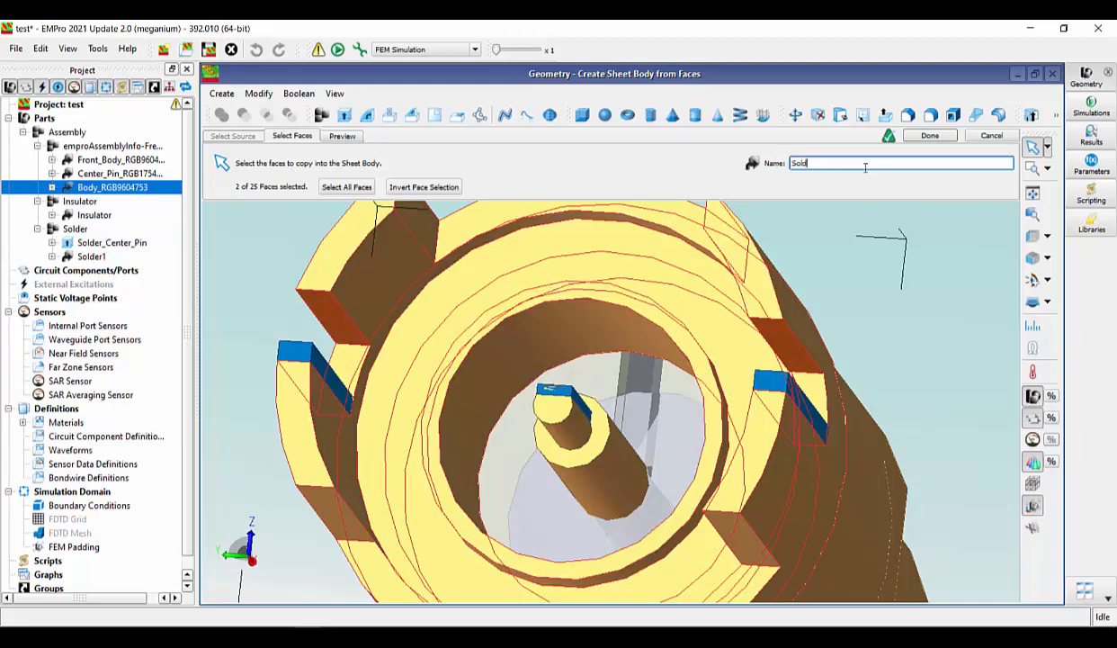
type("Solder2")
left_click(927, 136)
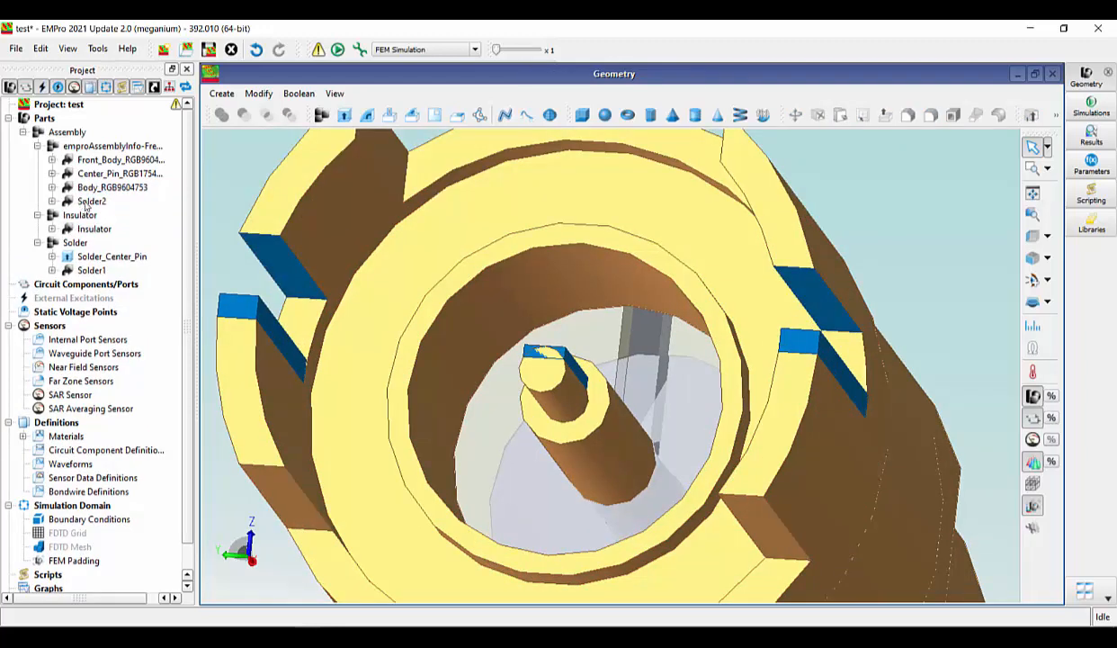
Thicken the Solder2 sheet by 0.2 mm and move it into the Solder sub-assembly.
right_click(90, 202)
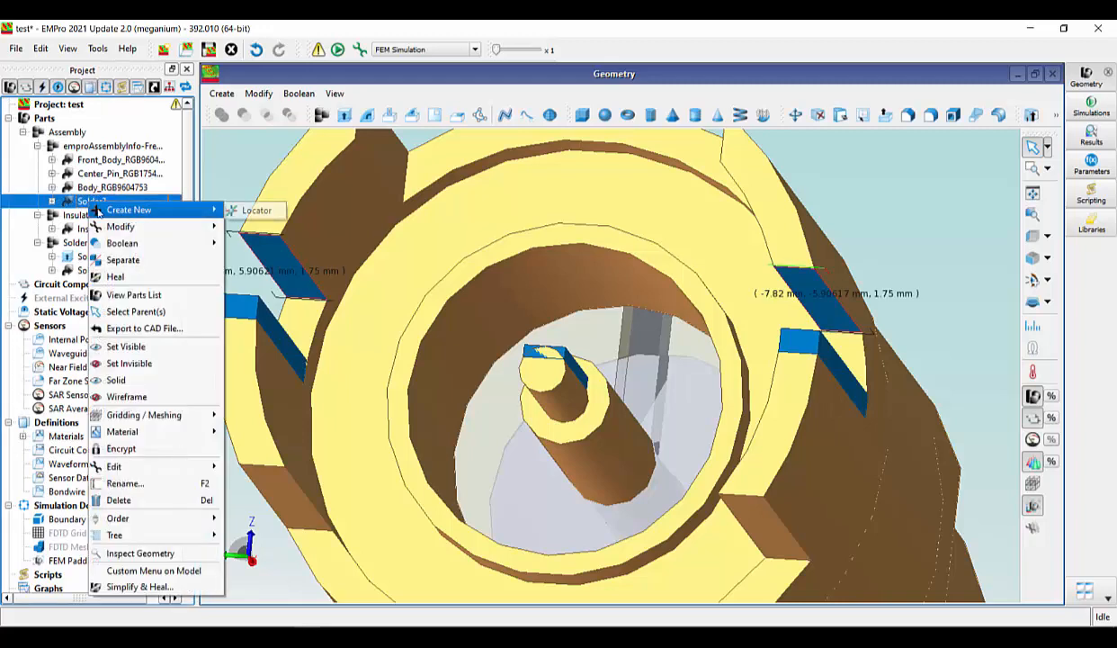
mouse_move(108, 225)
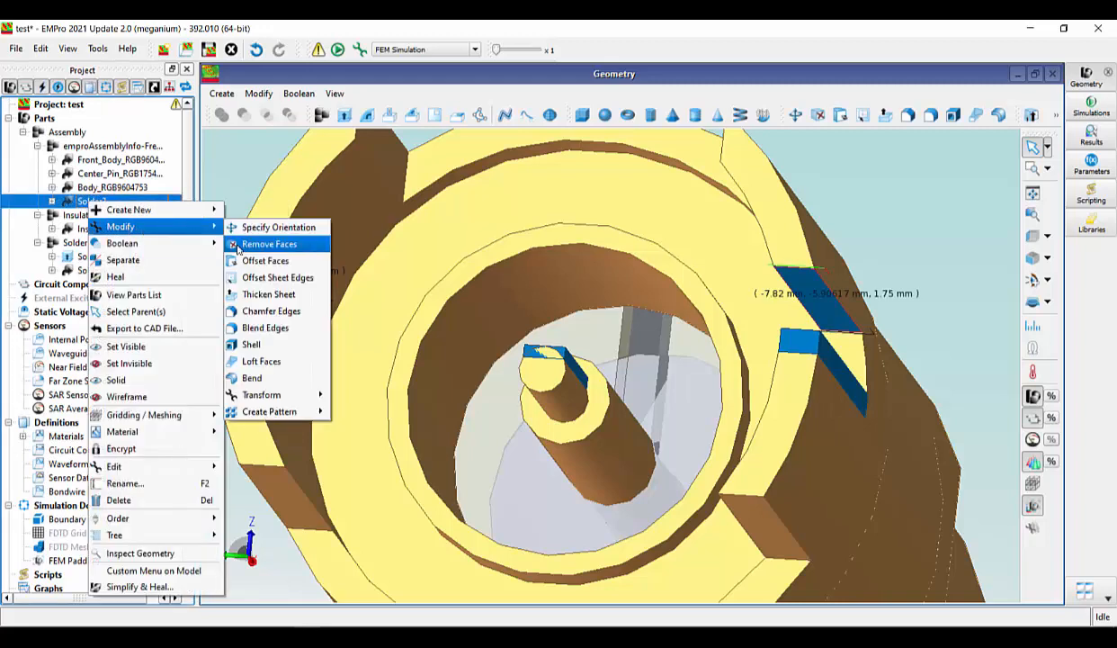
left_click(268, 295)
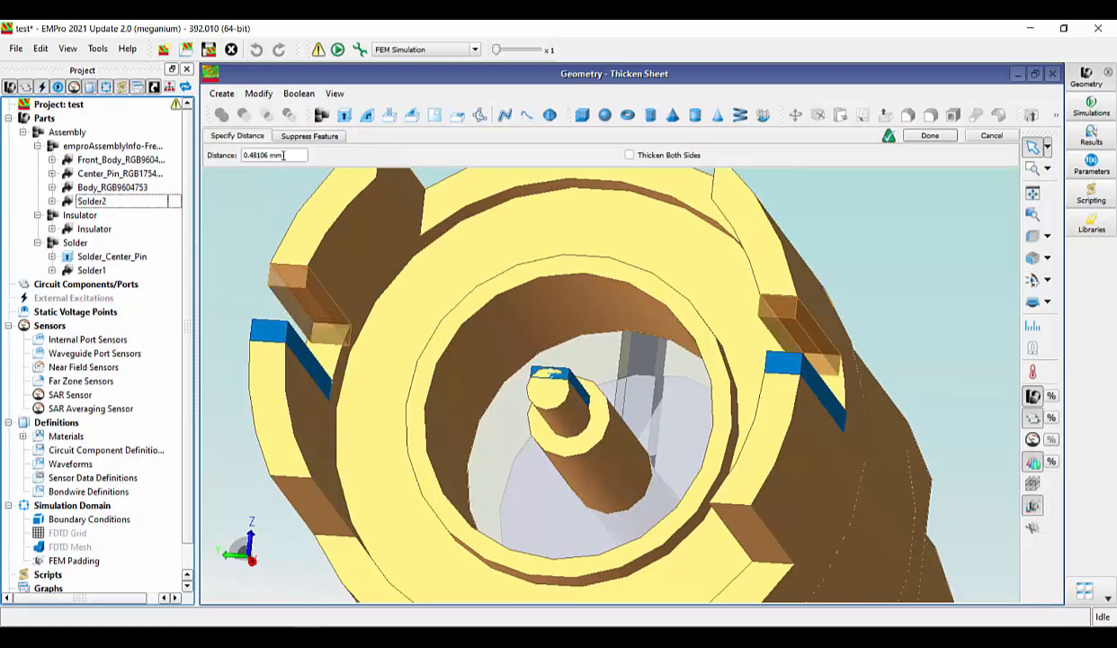
left_click_drag(268, 158, 255, 157)
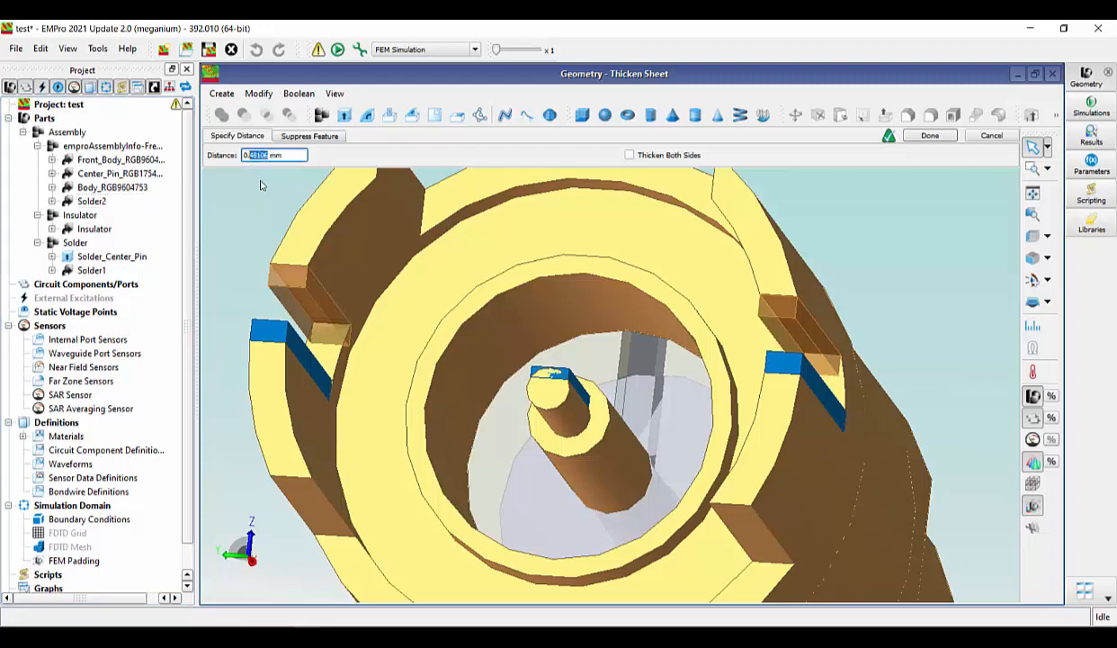
type("2")
left_click(929, 136)
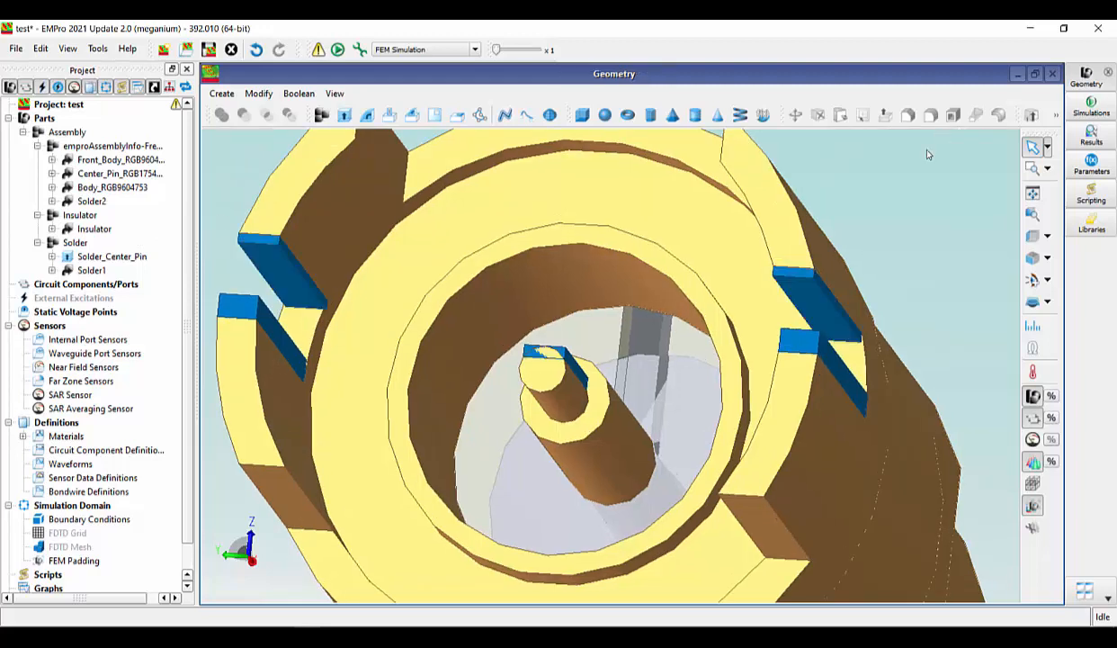
left_click(90, 201)
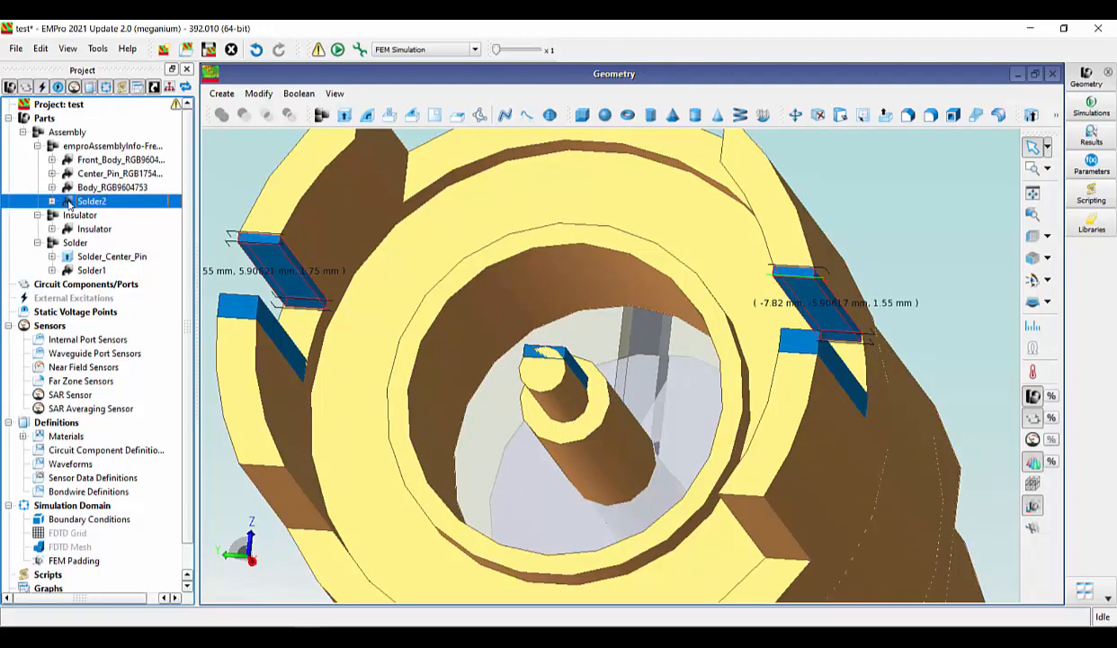
left_click_drag(70, 205, 66, 250)
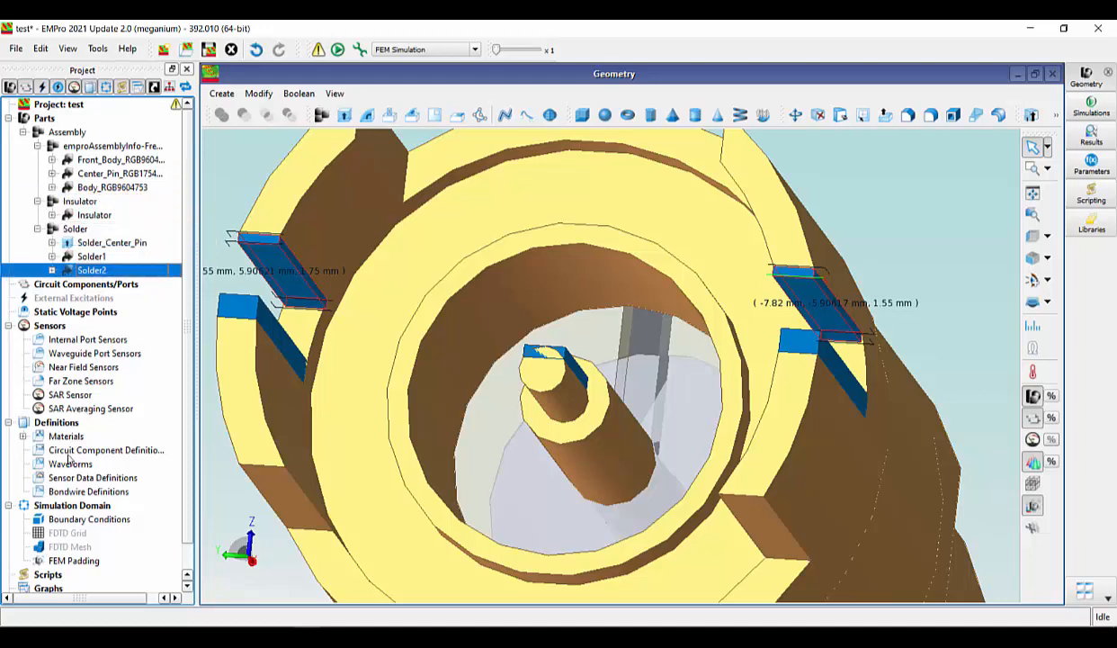
Assign the Typical solder material to all three parts of the Solder sub-assembly.
left_click(22, 437)
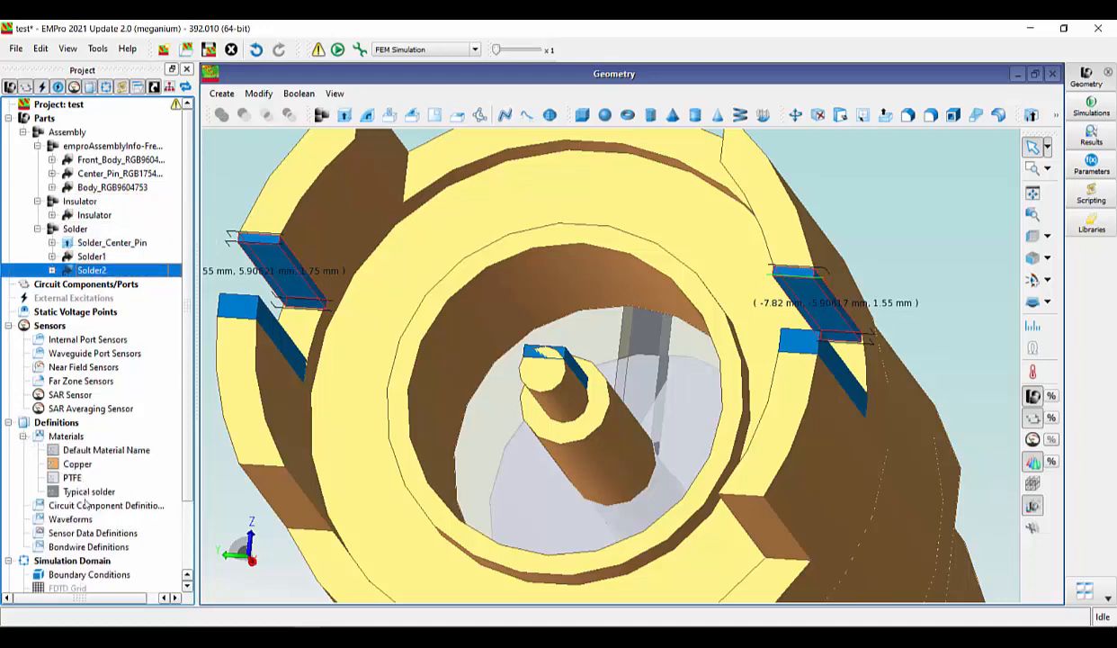
left_click(90, 492)
left_click_drag(90, 494, 94, 241)
scroll(500, 353, "down", 2)
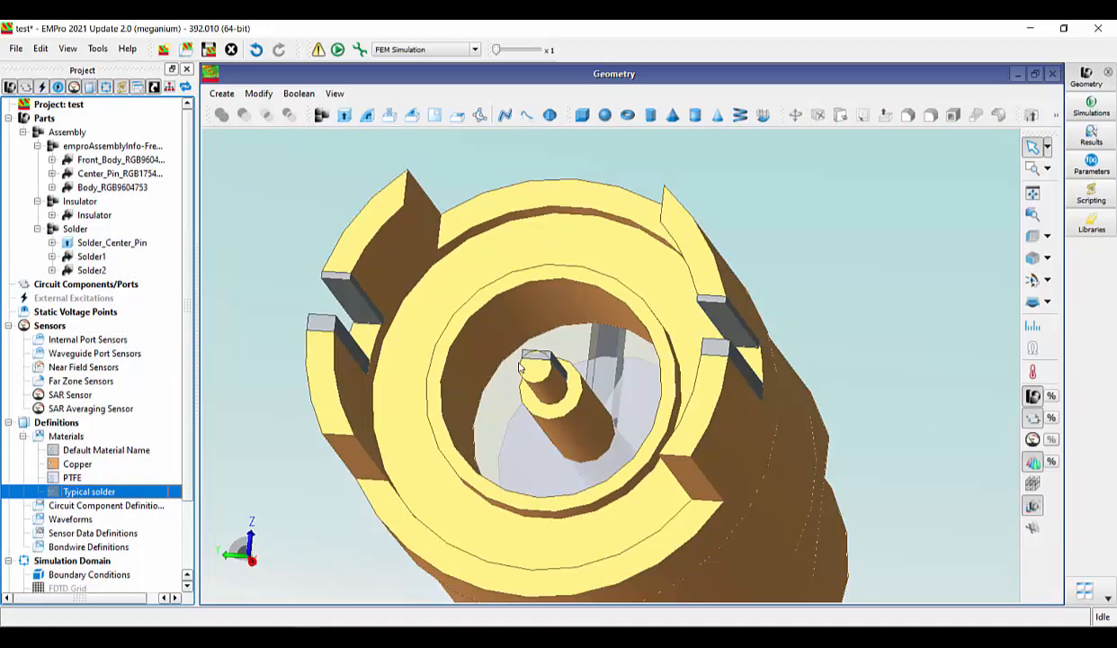
left_click_drag(502, 354, 441, 387)
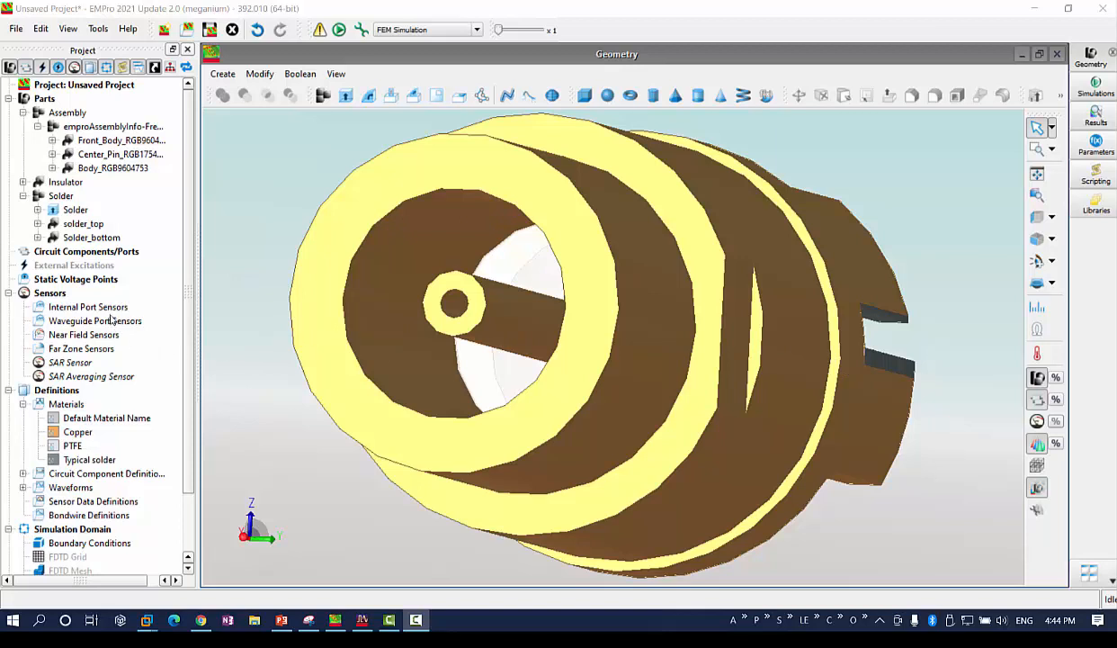
Create a new waveguide port located on the annular end face of the Center_Pin part.
left_click(87, 254)
right_click(87, 255)
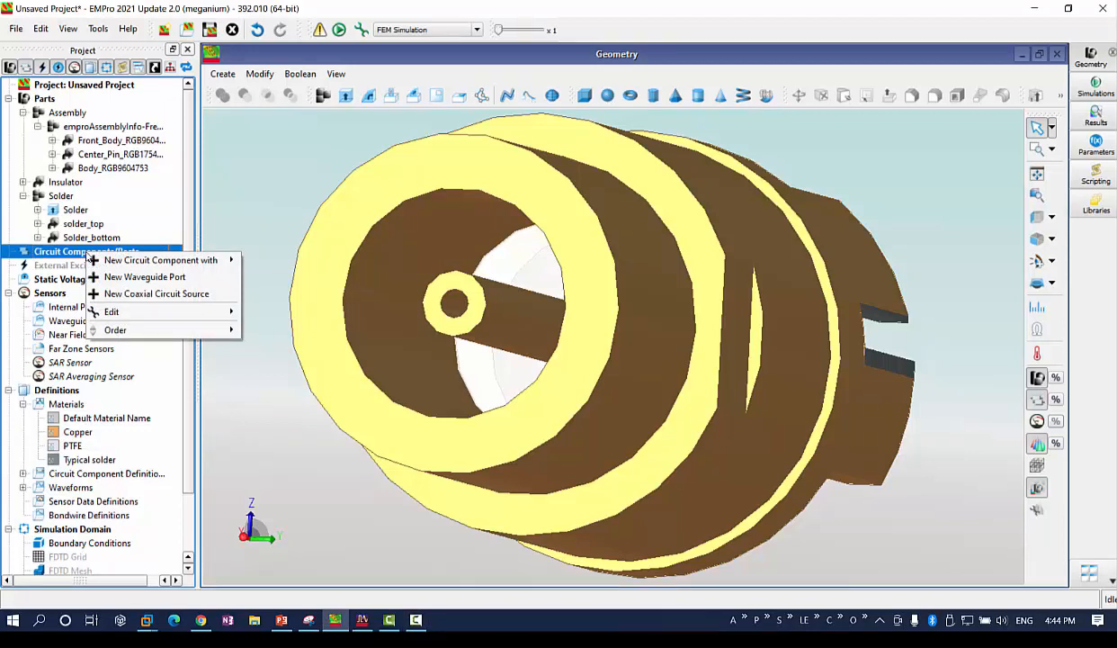
left_click(116, 279)
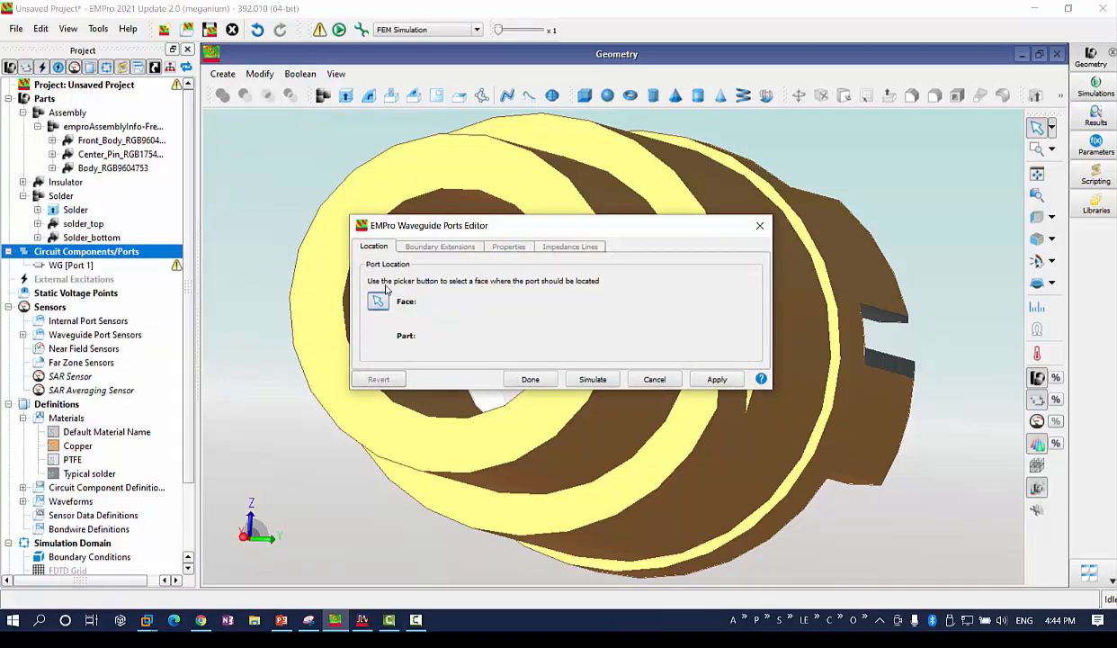
left_click_drag(439, 223, 690, 183)
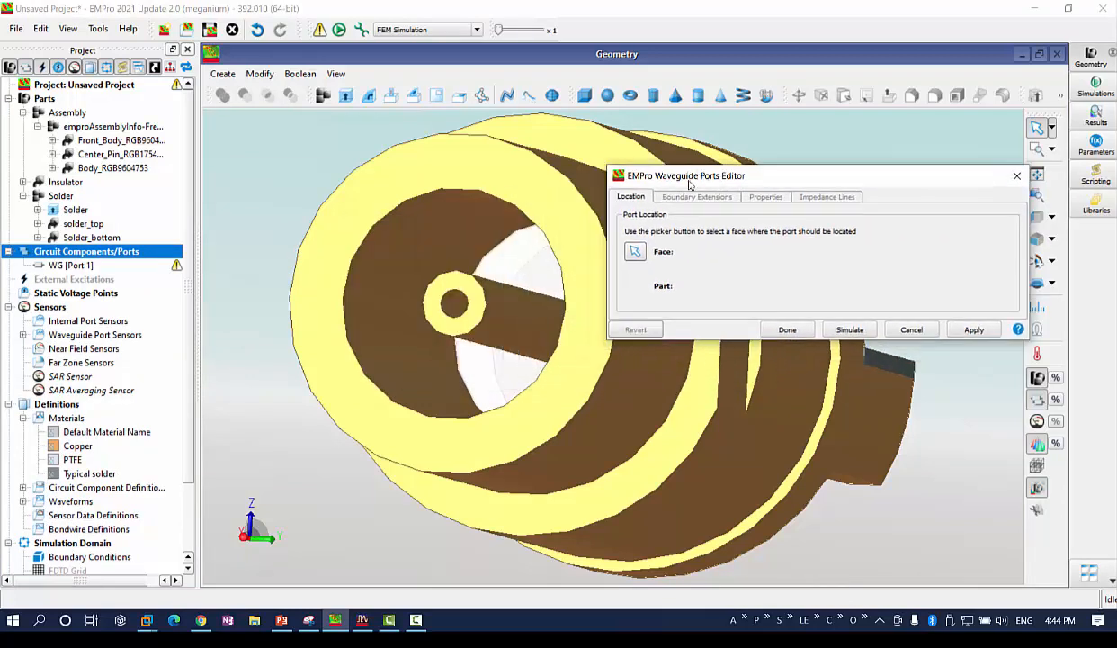
left_click(441, 286)
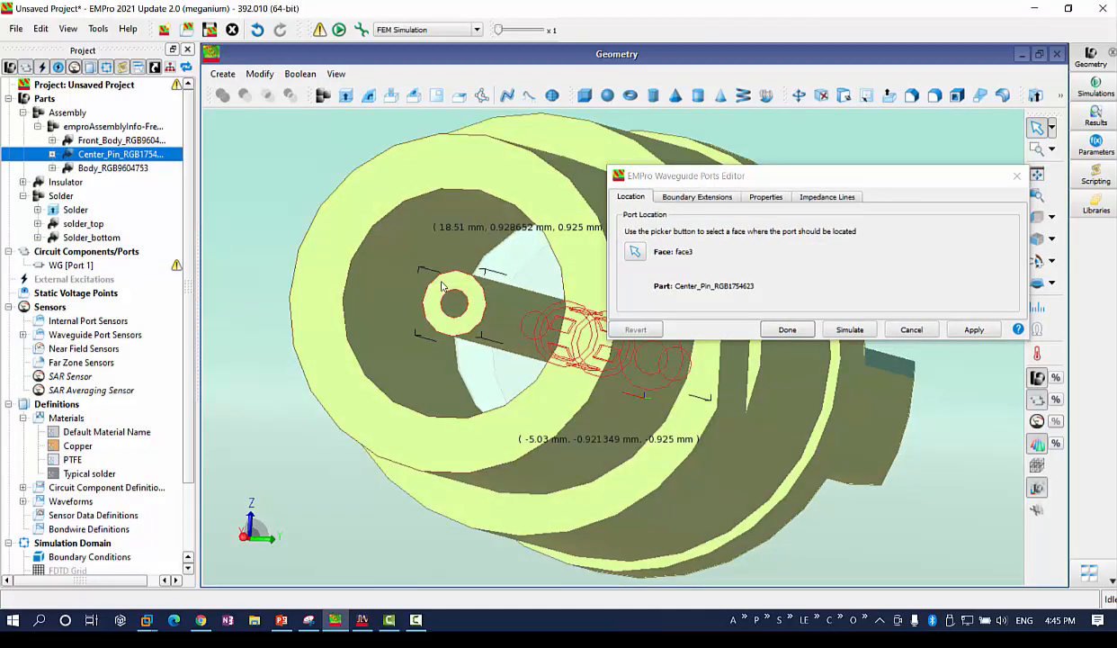
Disable auto-extension of the port to the simulation domain boundaries and set its lower and upper U and V extensions to 2.4 mm.
left_click(712, 198)
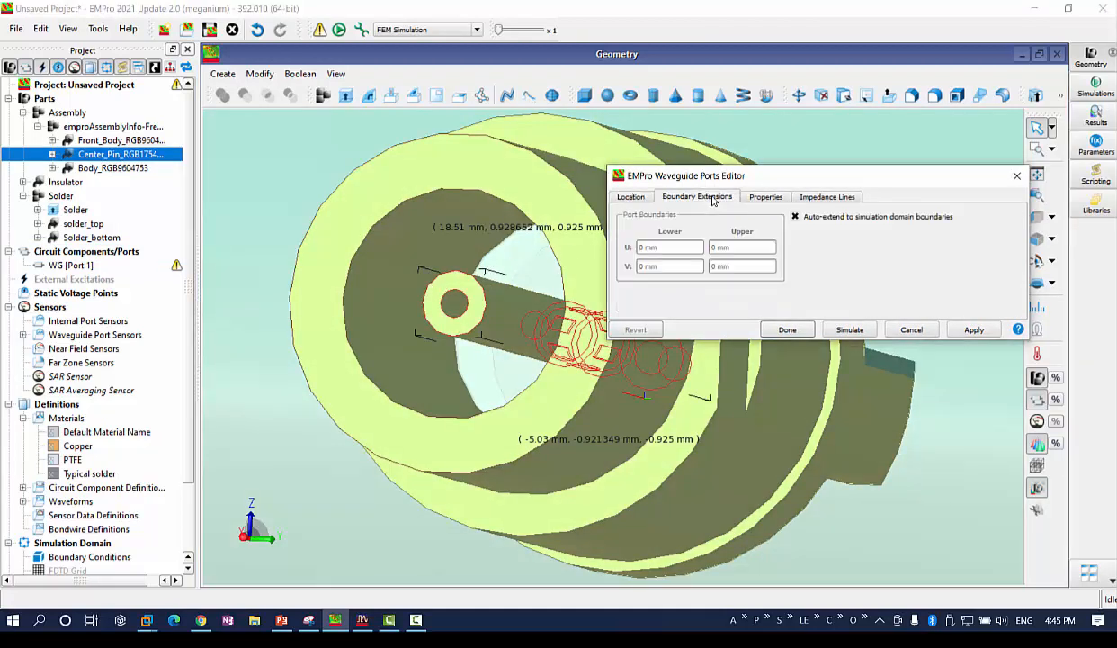
left_click(795, 217)
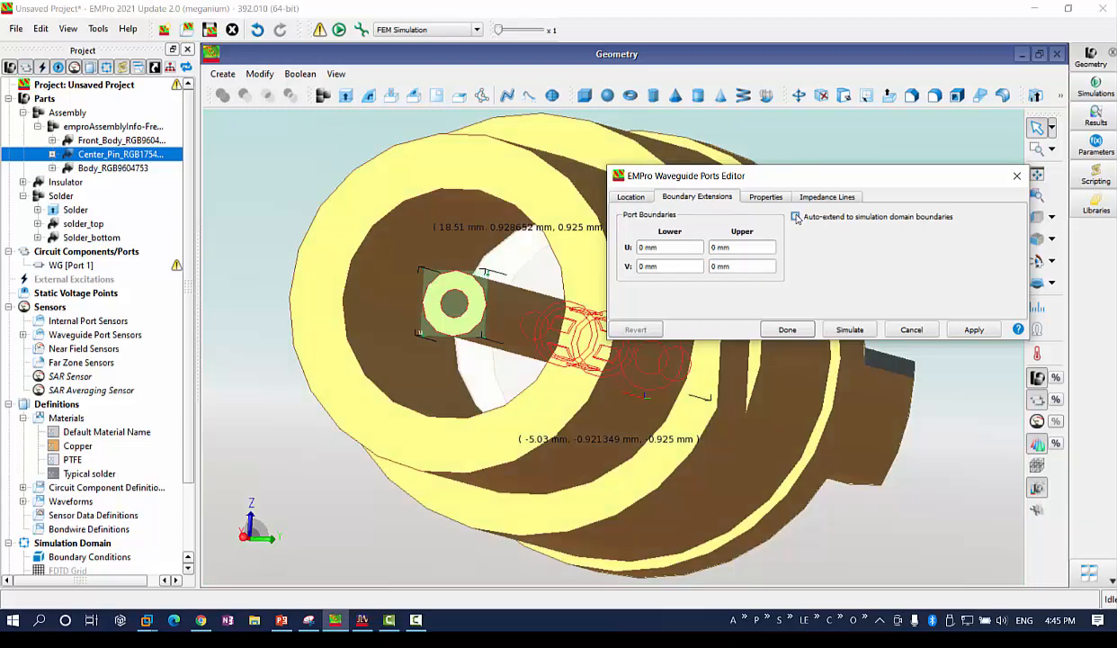
double_click(645, 248)
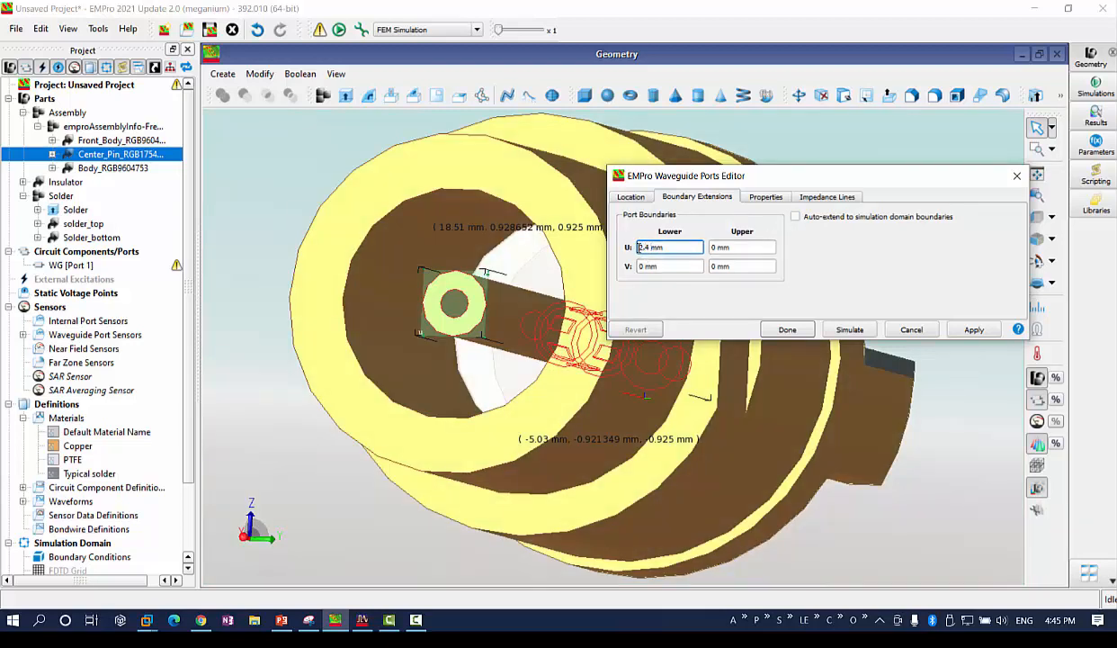
left_click_drag(682, 250, 603, 254)
key("ctrl+c")
key("Tab")
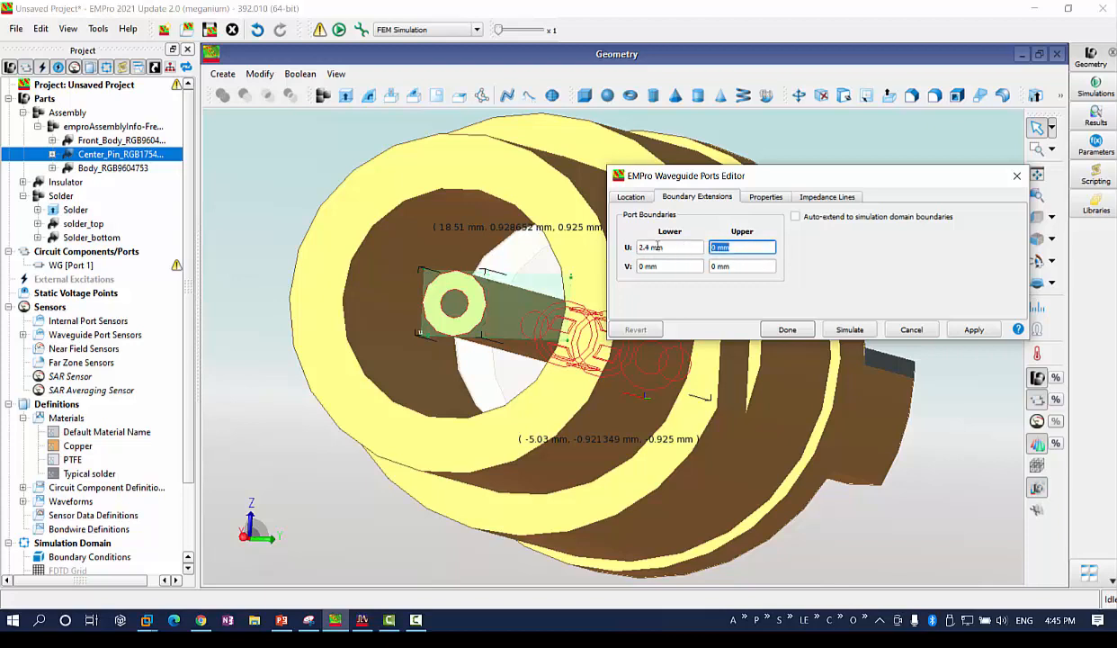
key("ctrl+v")
key("Tab")
key("ctrl+v")
key("Tab")
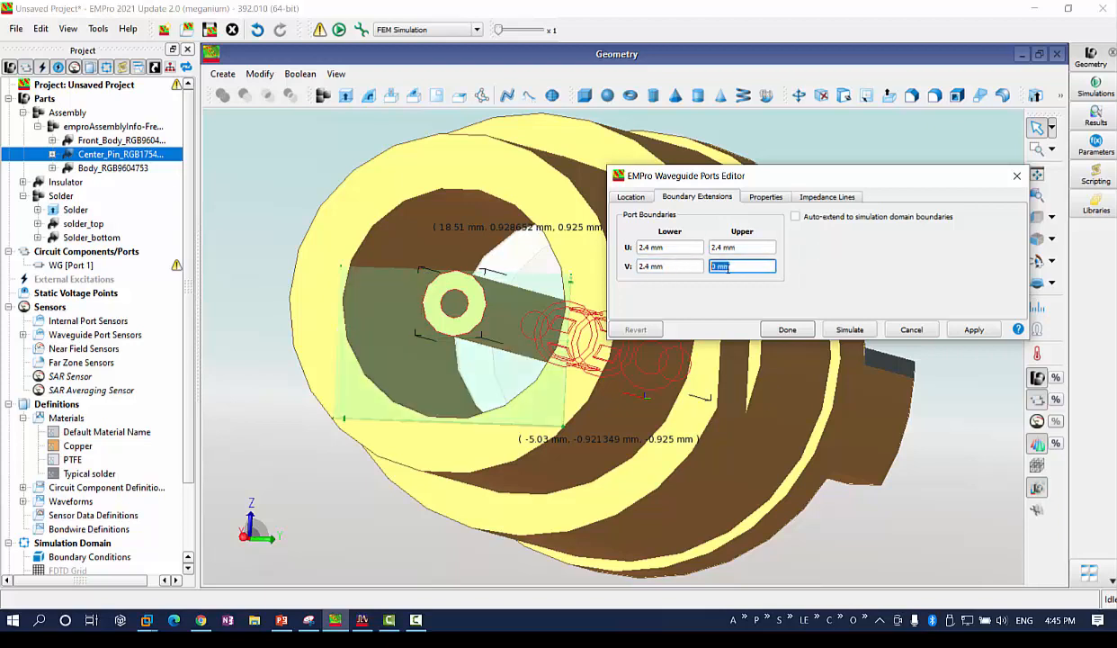
key("ctrl+v")
Assign the 50 ohm Voltage Source definition to the waveguide port.
left_click(765, 197)
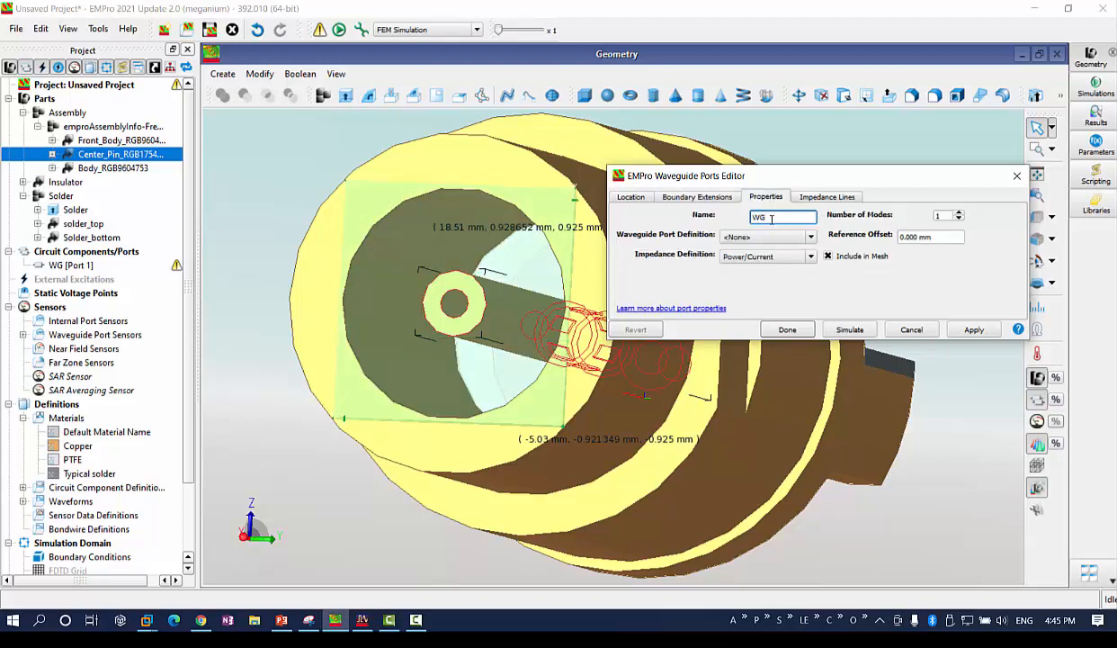
left_click(766, 237)
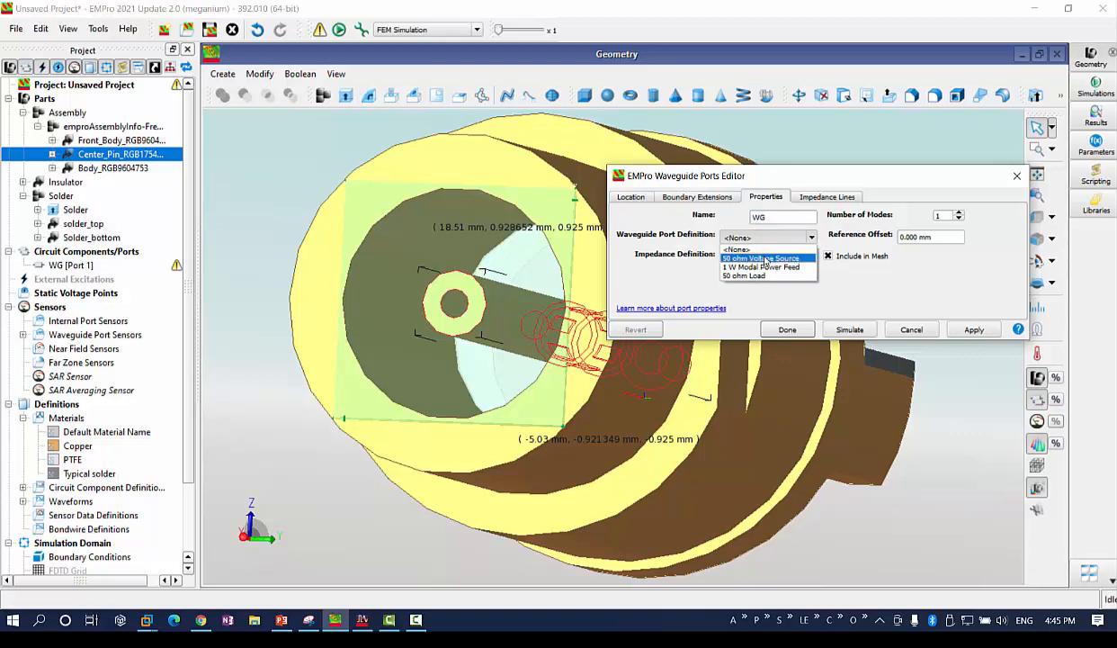
left_click(765, 259)
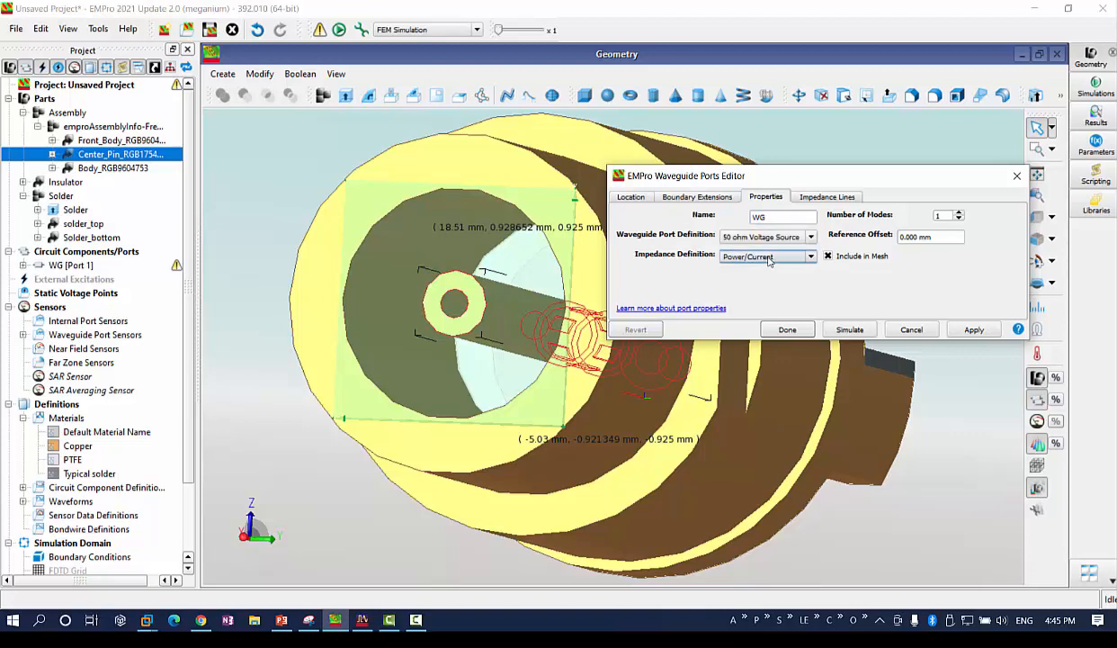
Define the port's impedance line from the outer conductor's inner rim (negative endpoint) to the center pin's end face (positive endpoint) and apply the port.
left_click(826, 197)
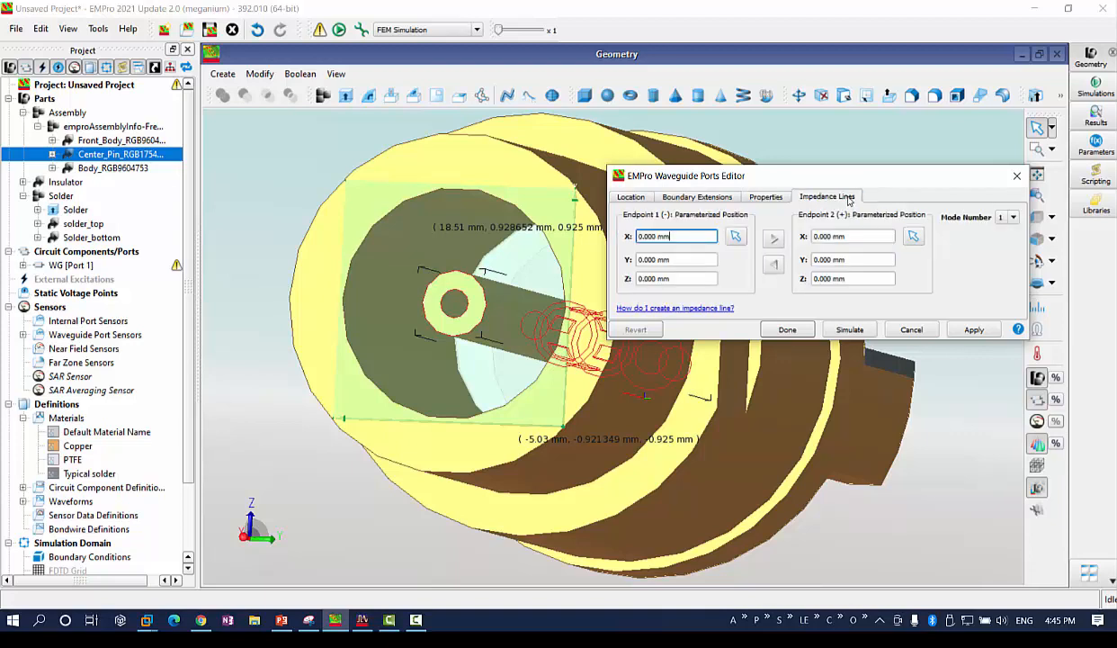
left_click(914, 236)
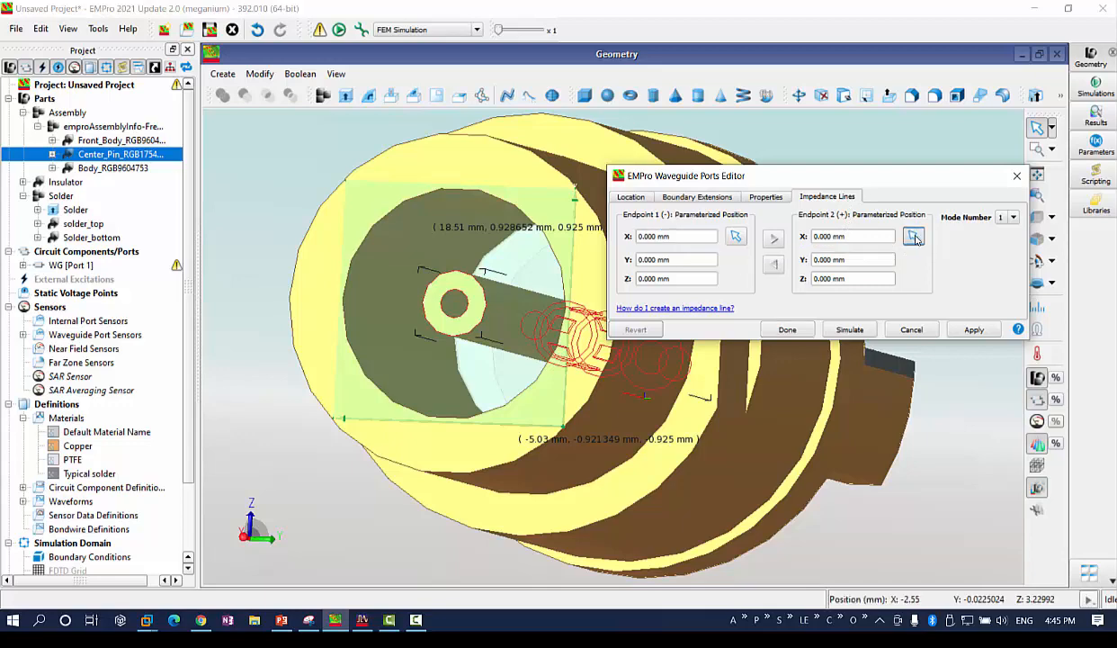
left_click(472, 317)
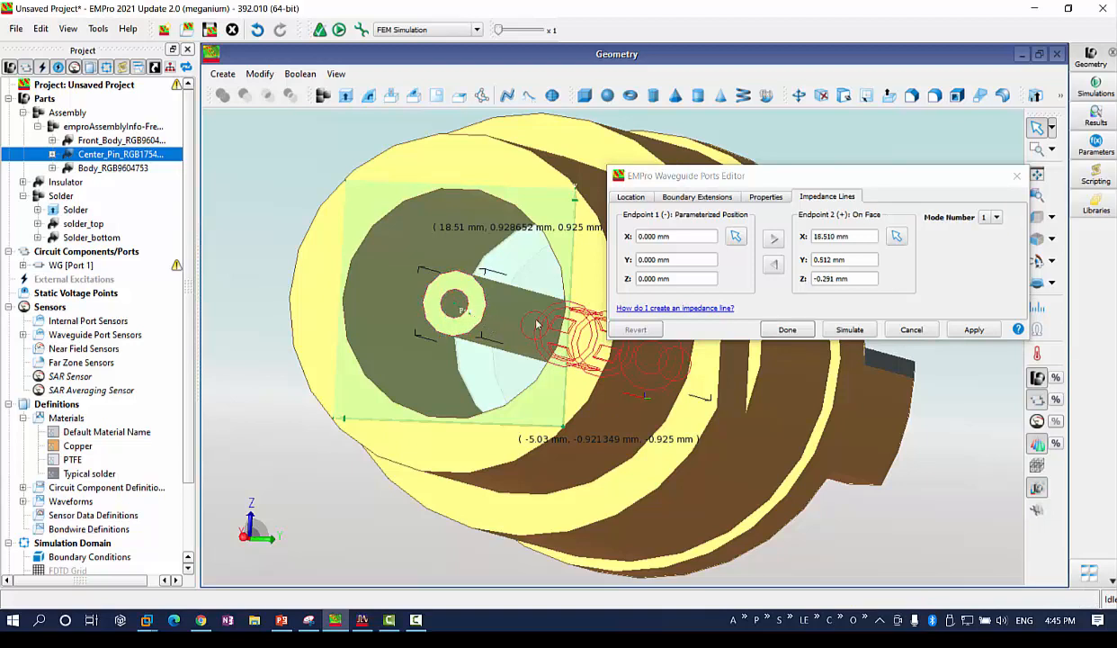
left_click(738, 236)
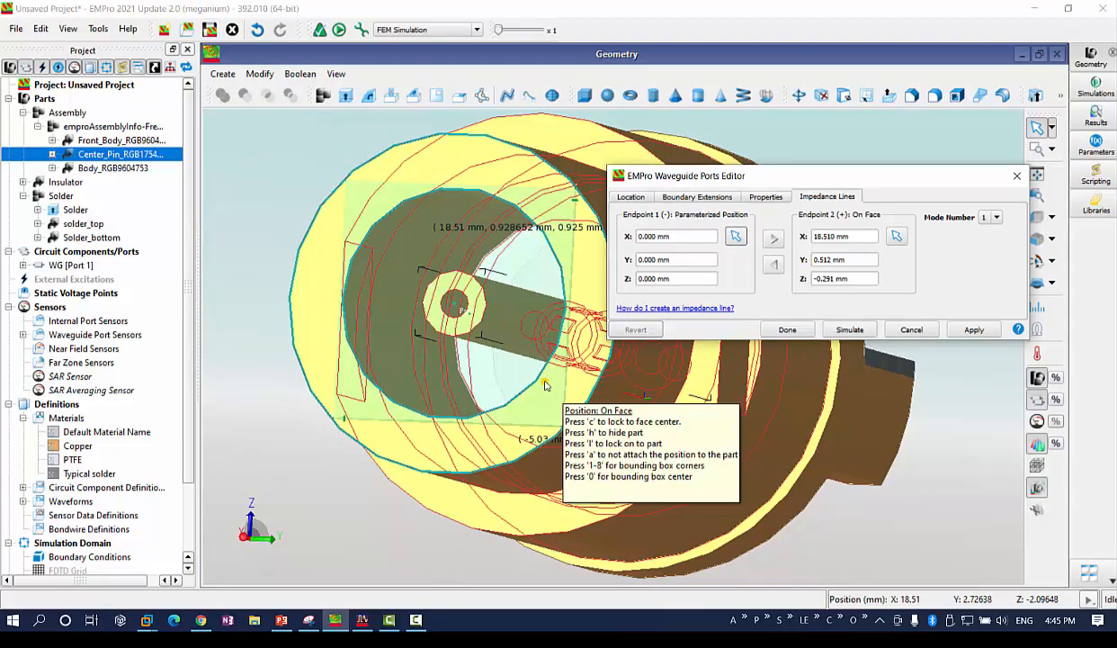
left_click(544, 385)
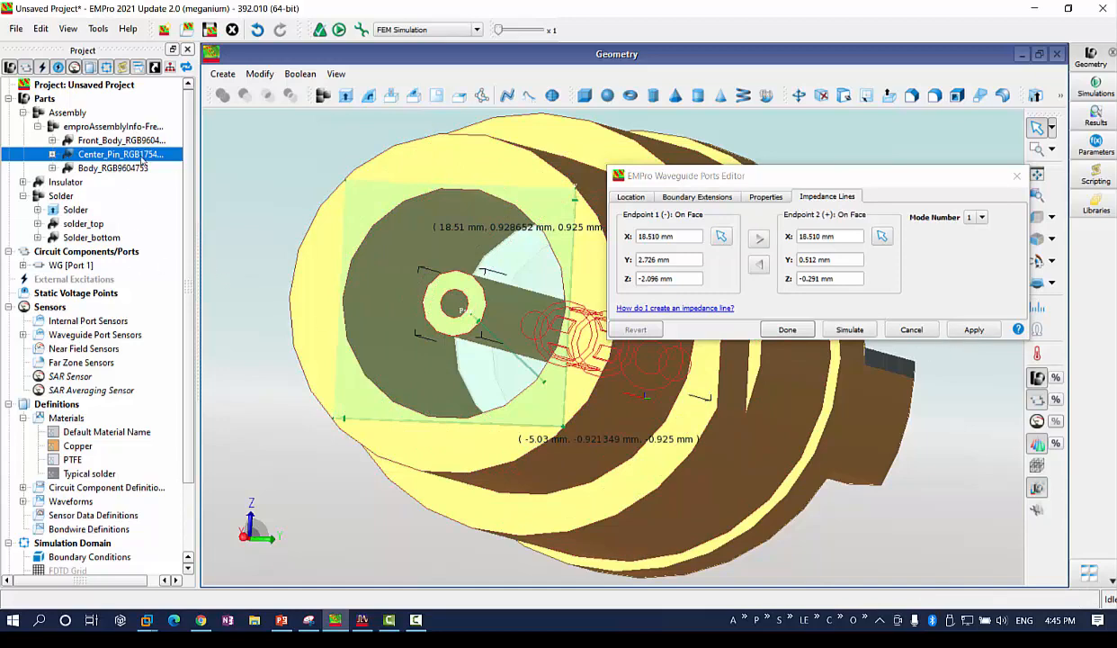
left_click(979, 332)
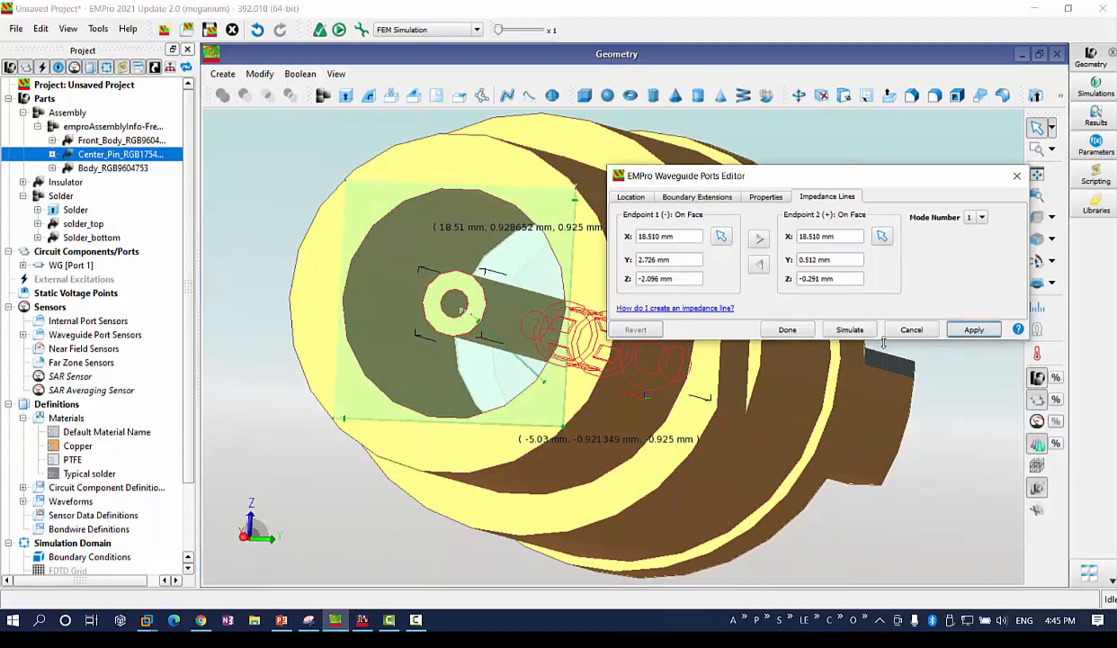
left_click(787, 329)
Create a new circuit component with no definition for the slotted, soldered end of the connector.
scroll(607, 324, "down", 2)
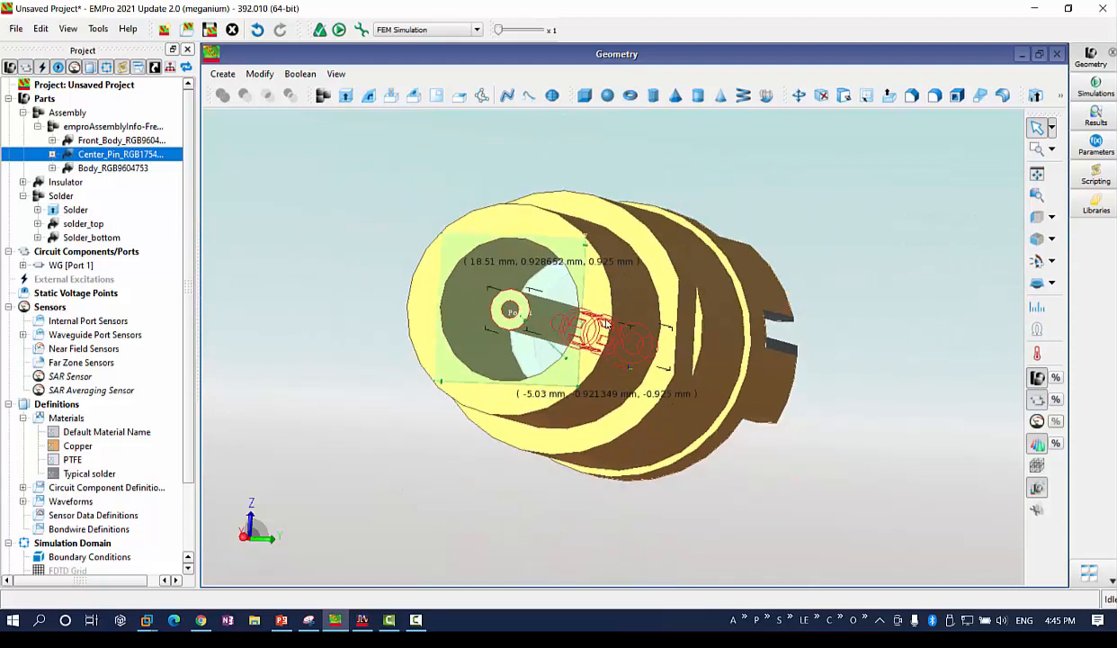
middle_click_drag(608, 324, 276, 344)
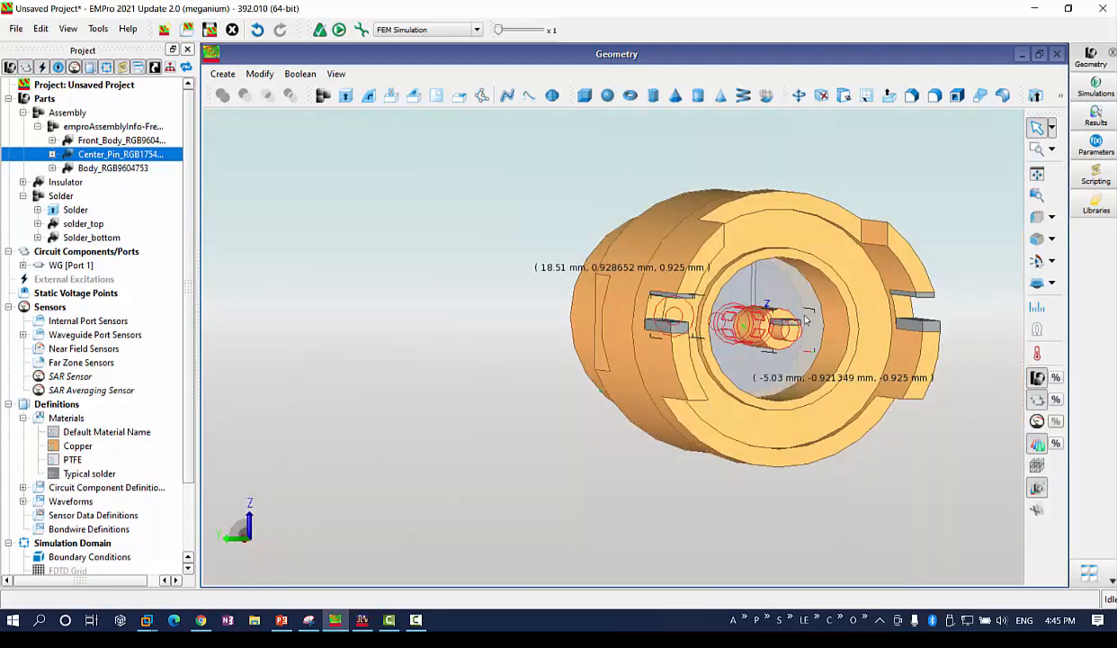
middle_click_drag(803, 323, 774, 409)
scroll(751, 365, "up", 2)
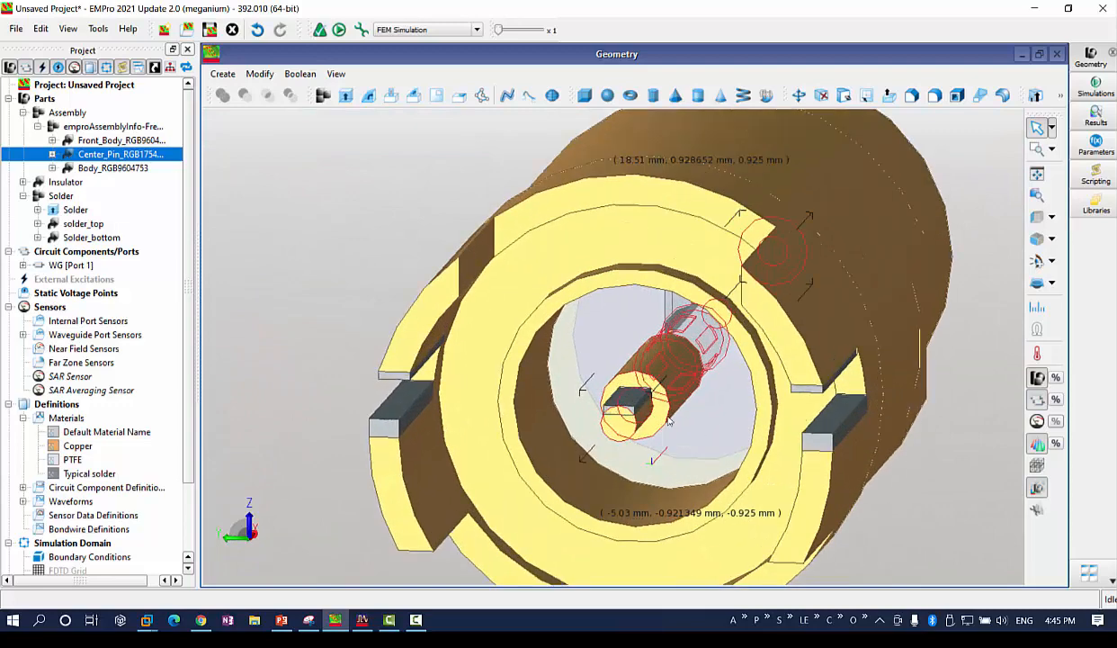
mouse_move(642, 402)
middle_mouse_down()
mouse_move(658, 409)
mouse_move(636, 394)
middle_mouse_up()
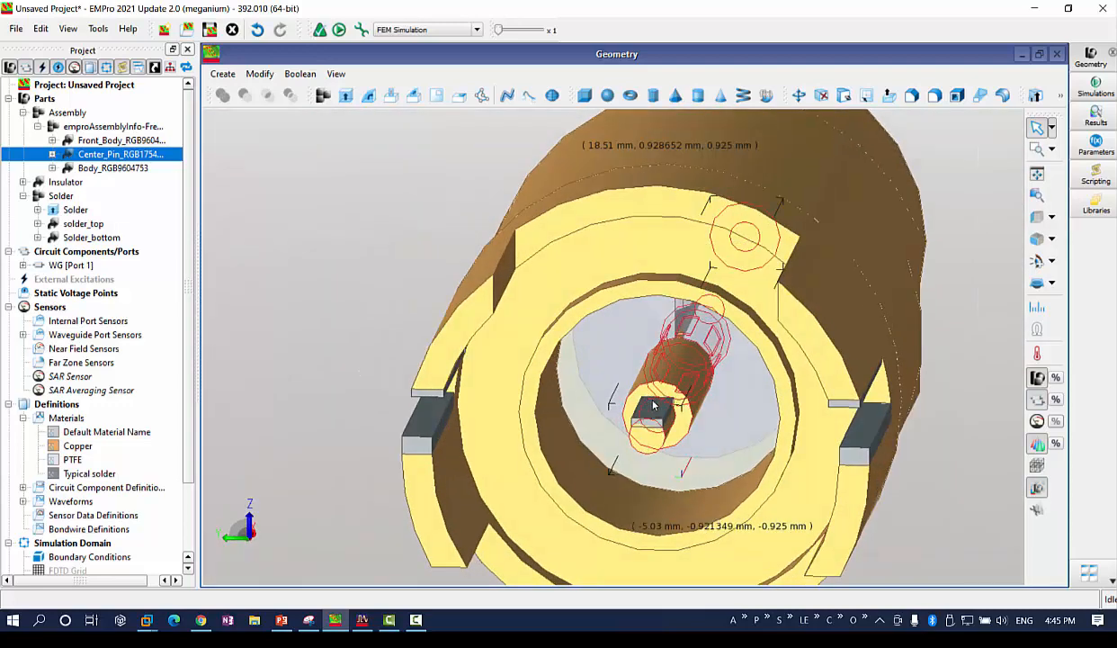
left_click(90, 257)
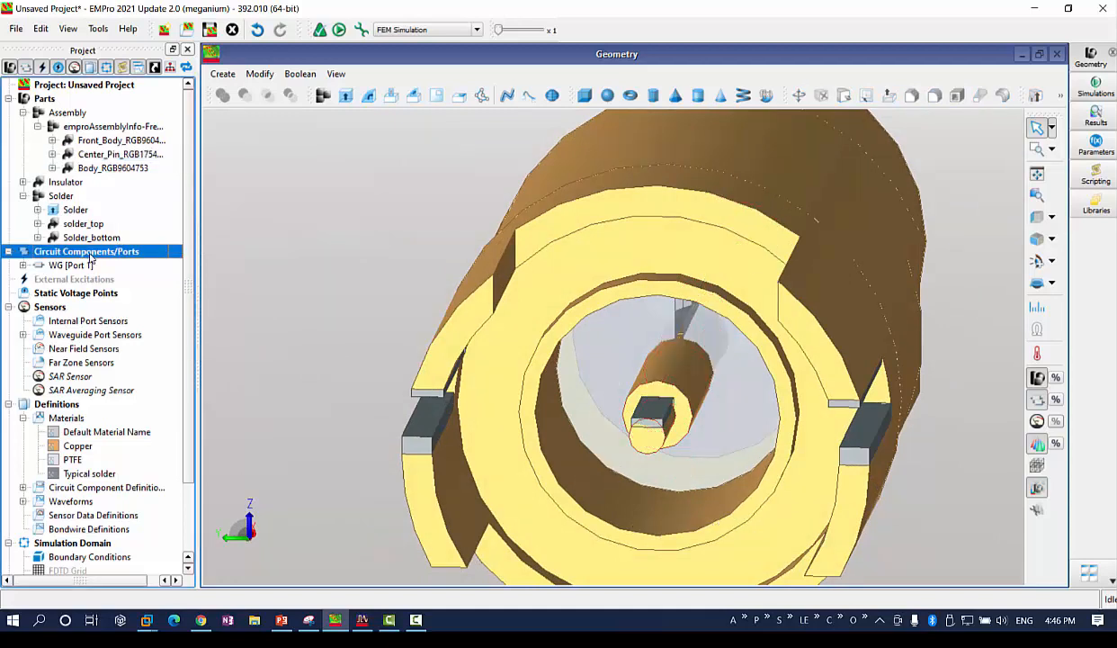
right_click(90, 258)
mouse_move(132, 264)
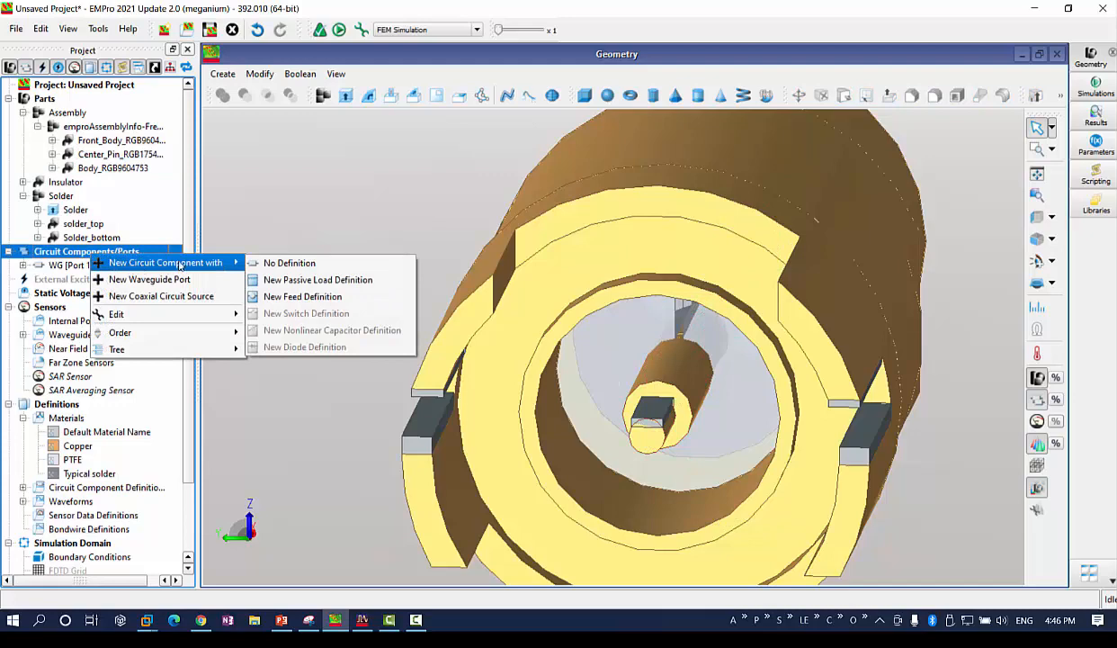
left_click(281, 263)
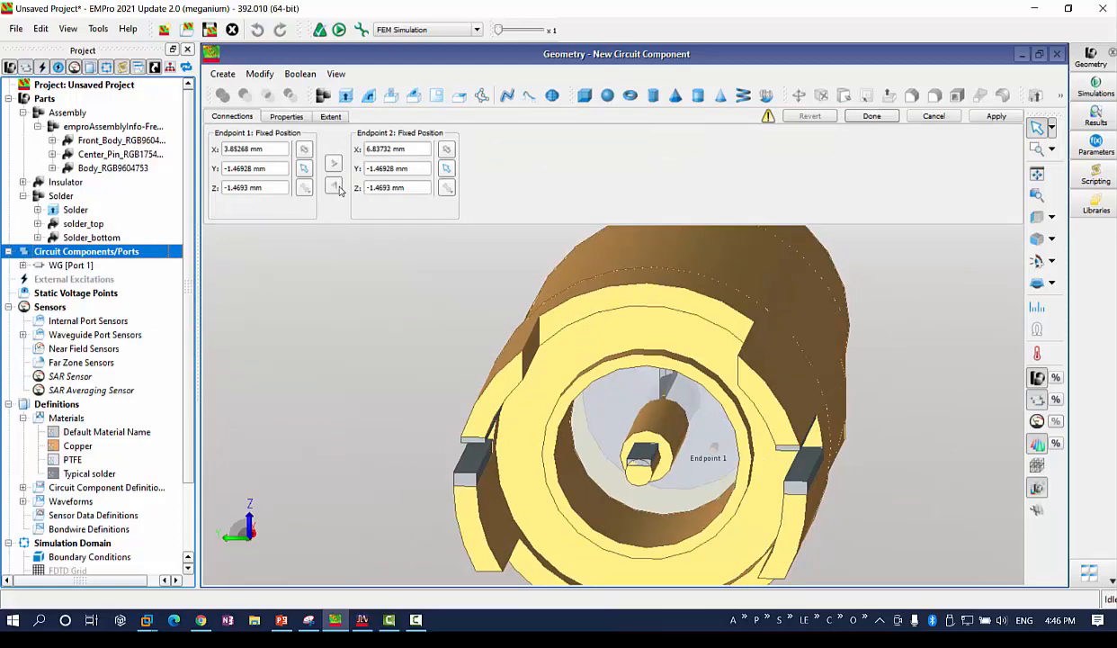
Place the component's Endpoint 2 at the center of the upper edge of the solder block where it meets the center pin.
left_click(446, 169)
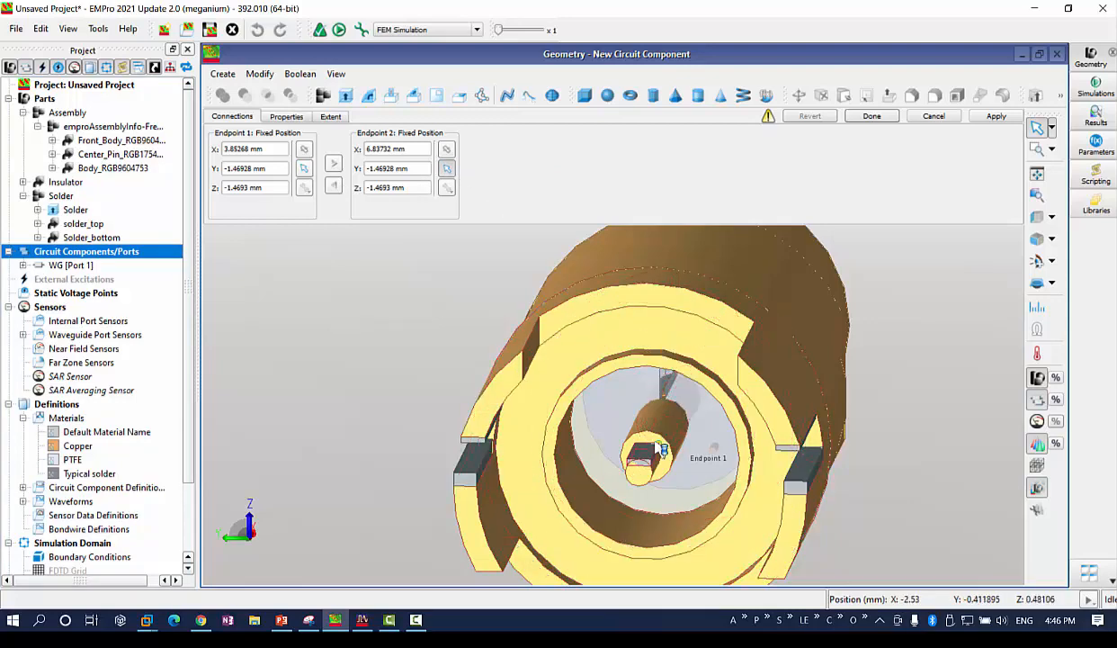
scroll(655, 450, "up", 2)
scroll(655, 450, "up", 3)
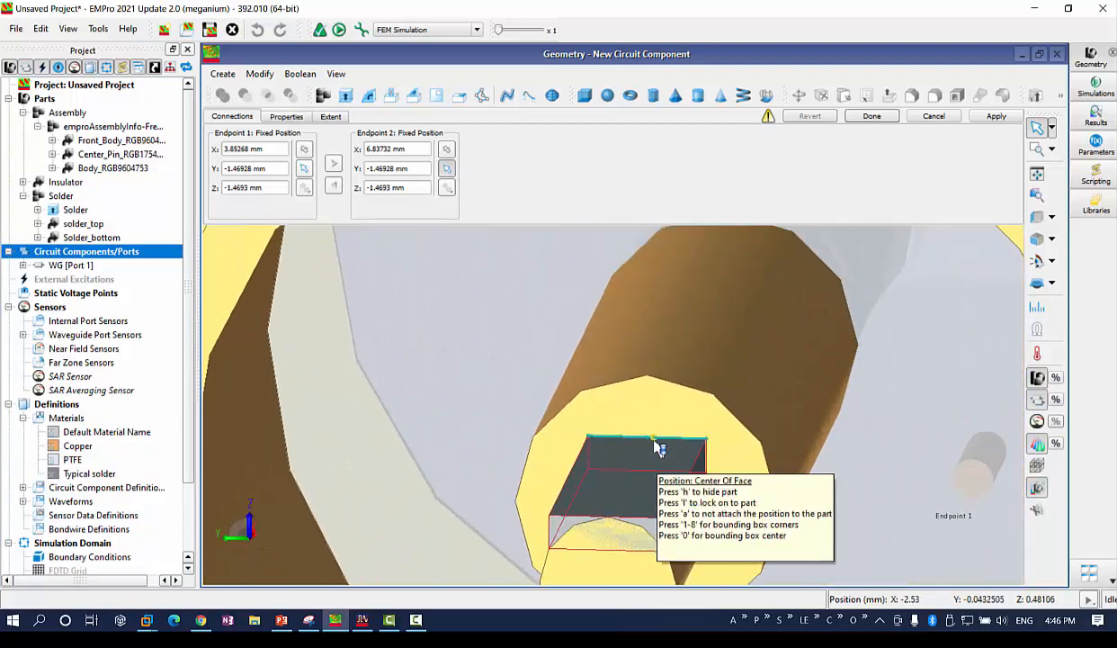
left_click(655, 450)
scroll(654, 443, "down", 5)
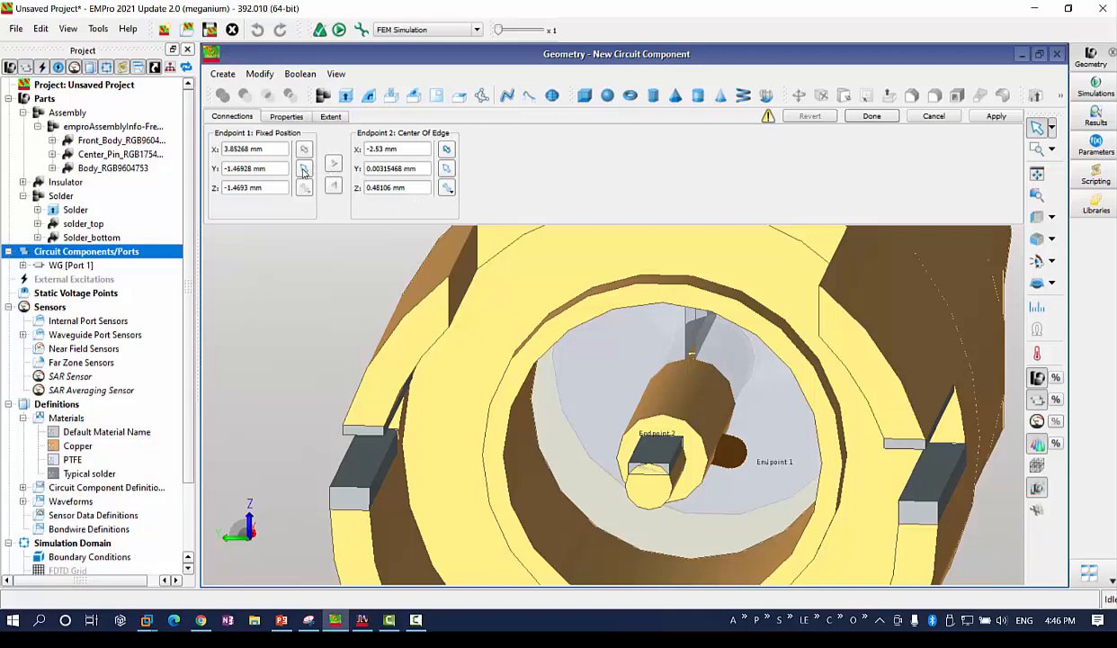
Place Endpoint 1 on the body's inner ring face directly above the pin and set its X coordinate to -2.53 mm.
left_click(302, 169)
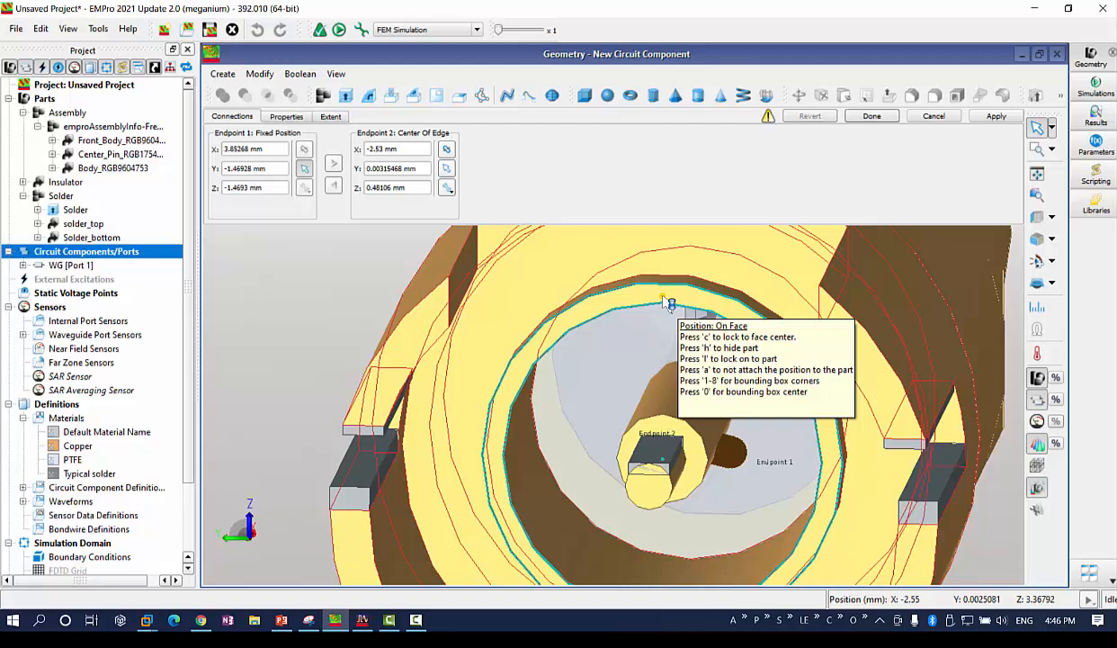
left_click(665, 301)
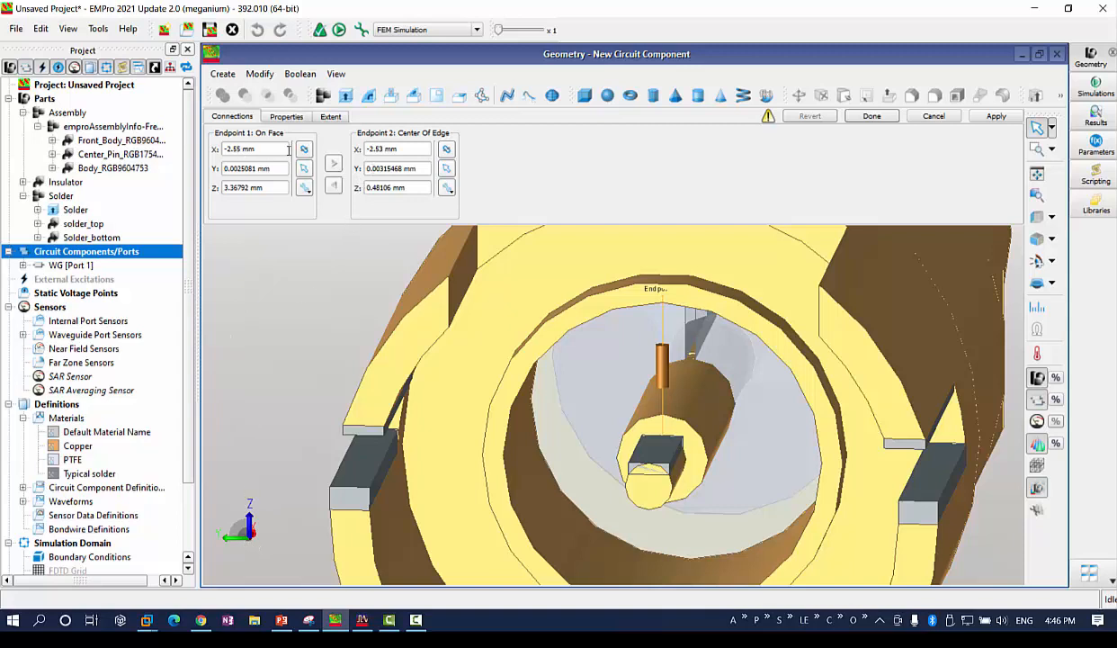
left_click(235, 149)
key("BackSpace")
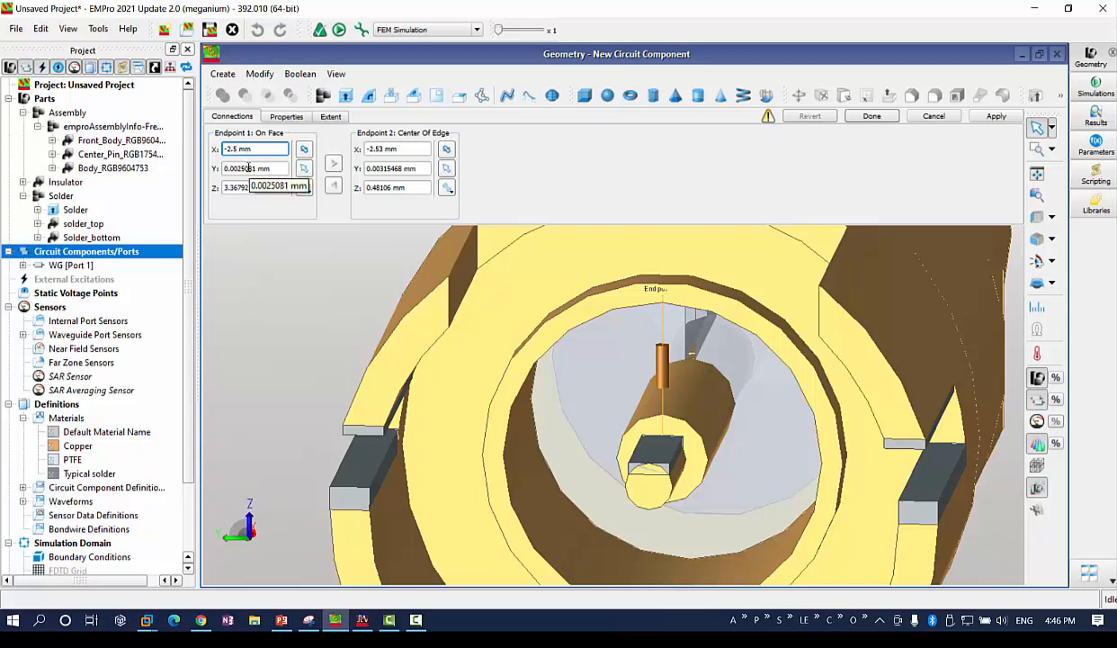
type("3")
Name the circuit component P, assign the 50 ohm Voltage Source definition and finish creating it.
left_click(286, 117)
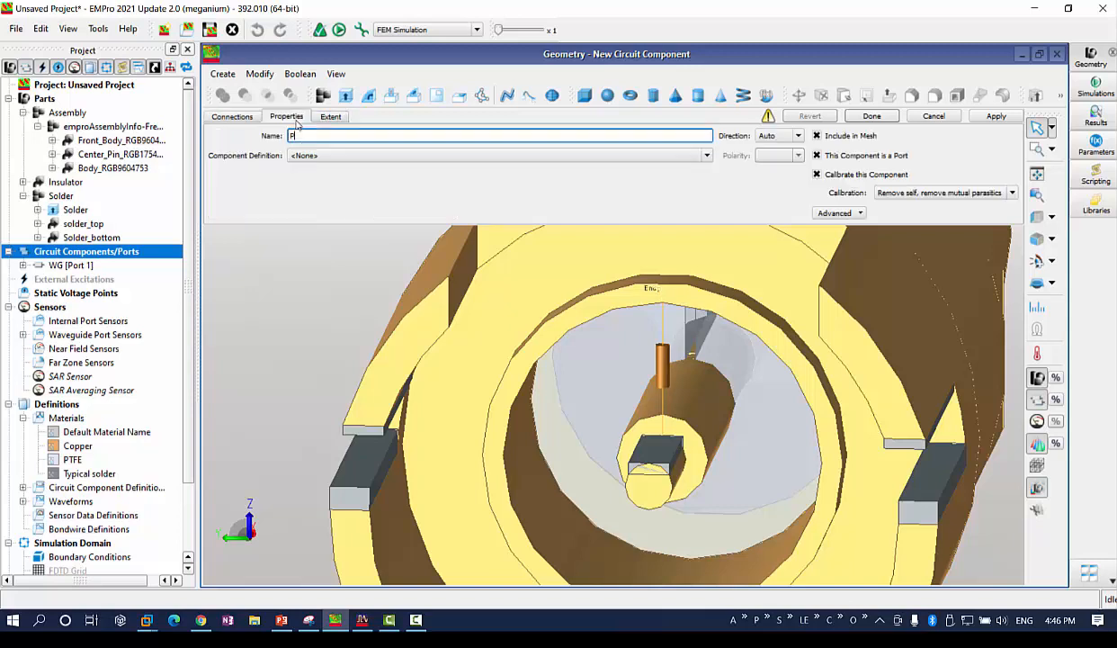
left_click(323, 156)
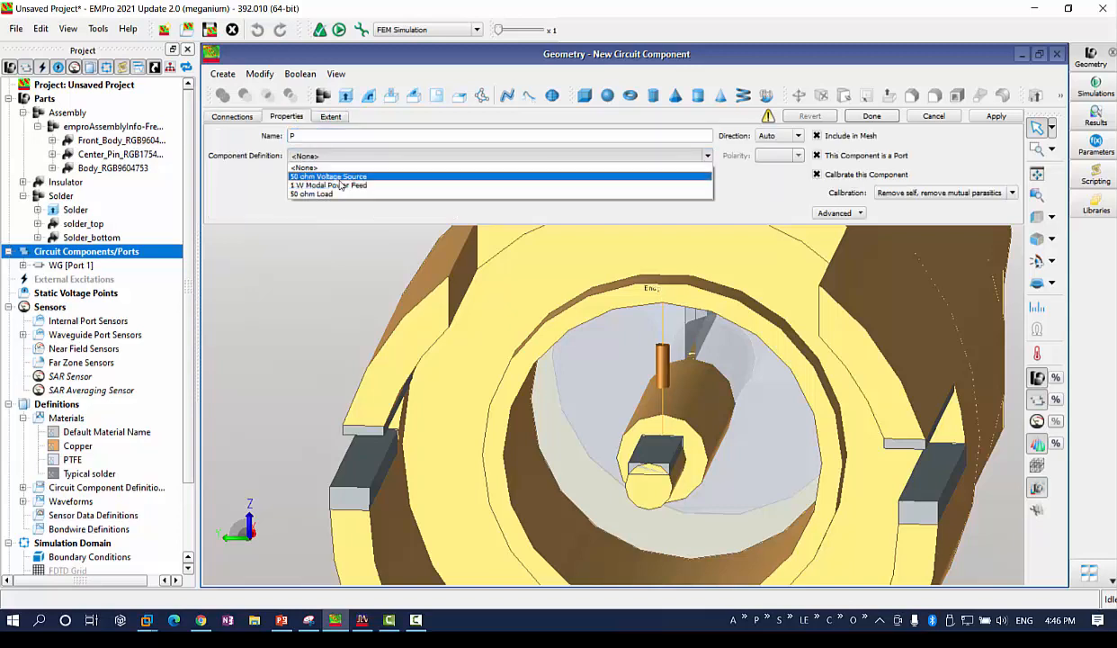
left_click(351, 175)
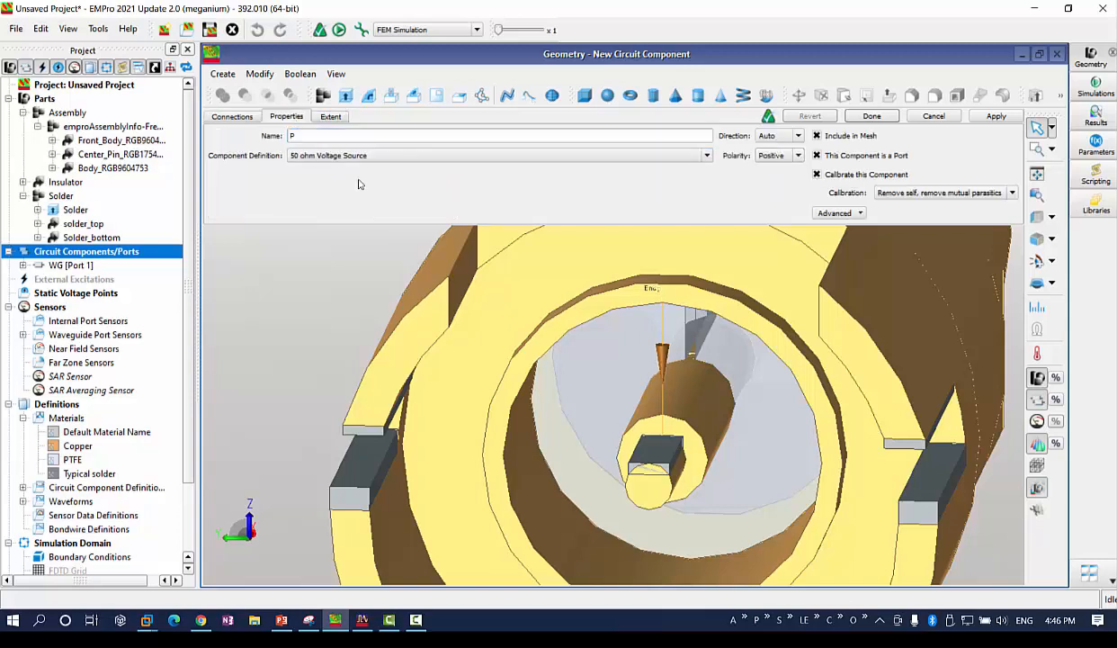
left_click(891, 122)
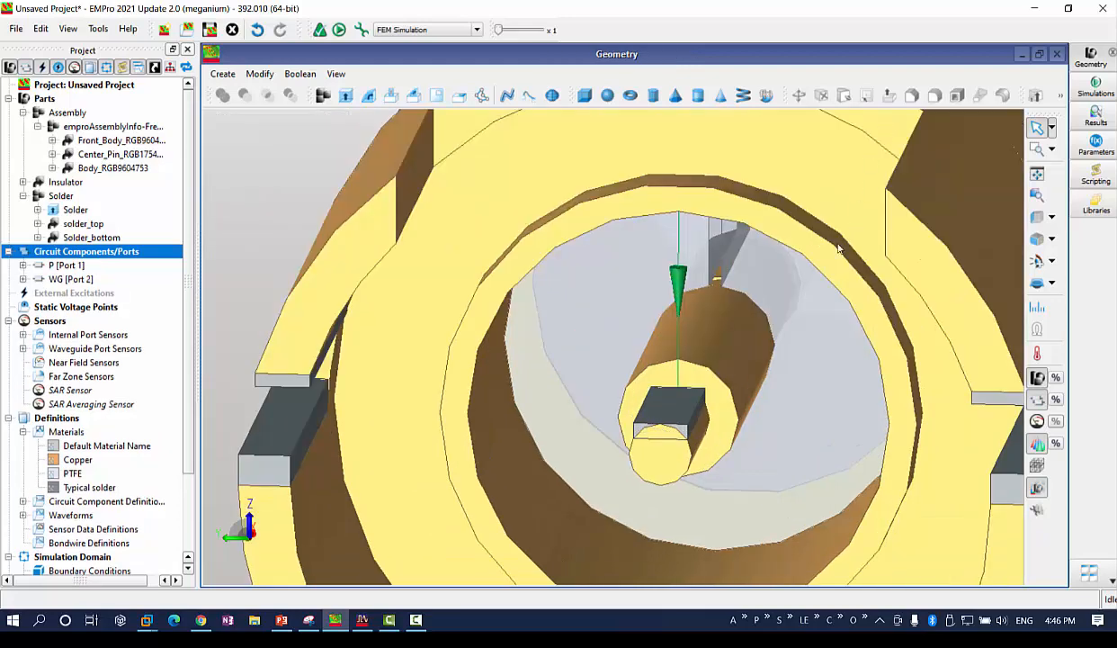
scroll(841, 283, "down", 3)
scroll(845, 284, "down", 3)
right_click_drag(871, 295, 717, 295)
middle_click_drag(820, 280, 625, 353)
right_click_drag(721, 326, 743, 361)
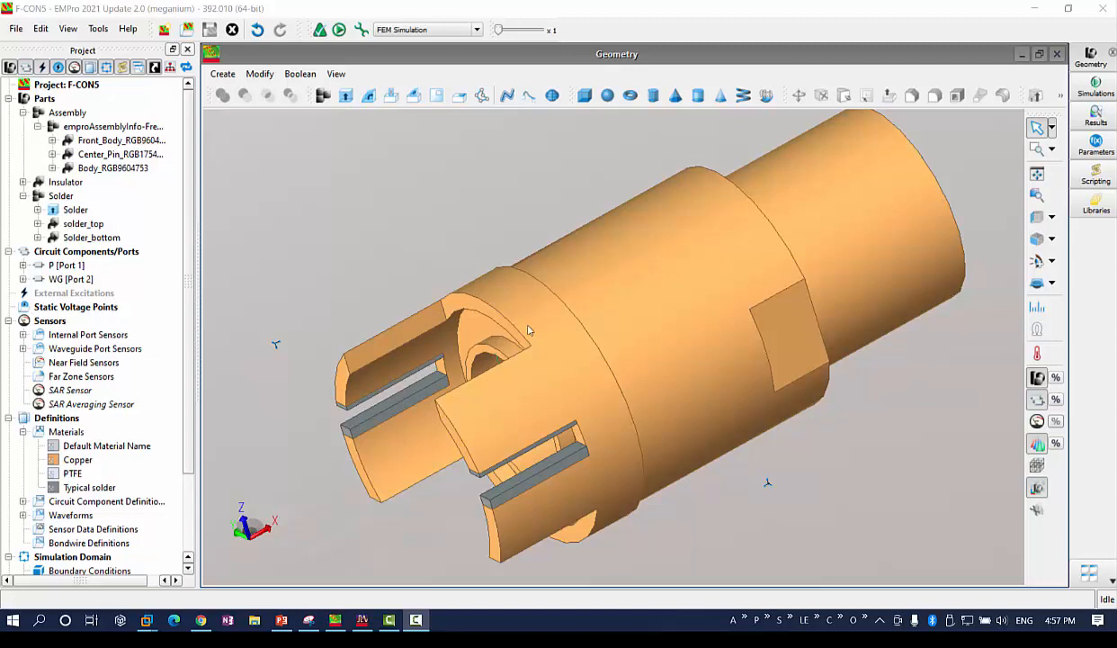
Start saving the project under another name and review the available project types.
left_click(20, 31)
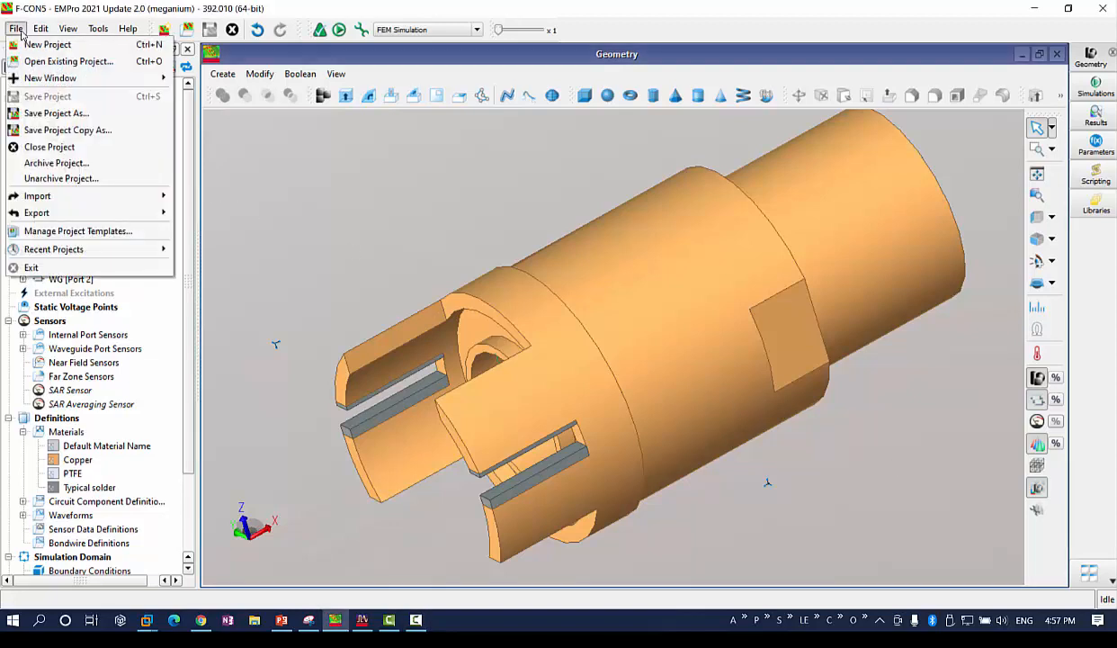
mouse_move(90, 256)
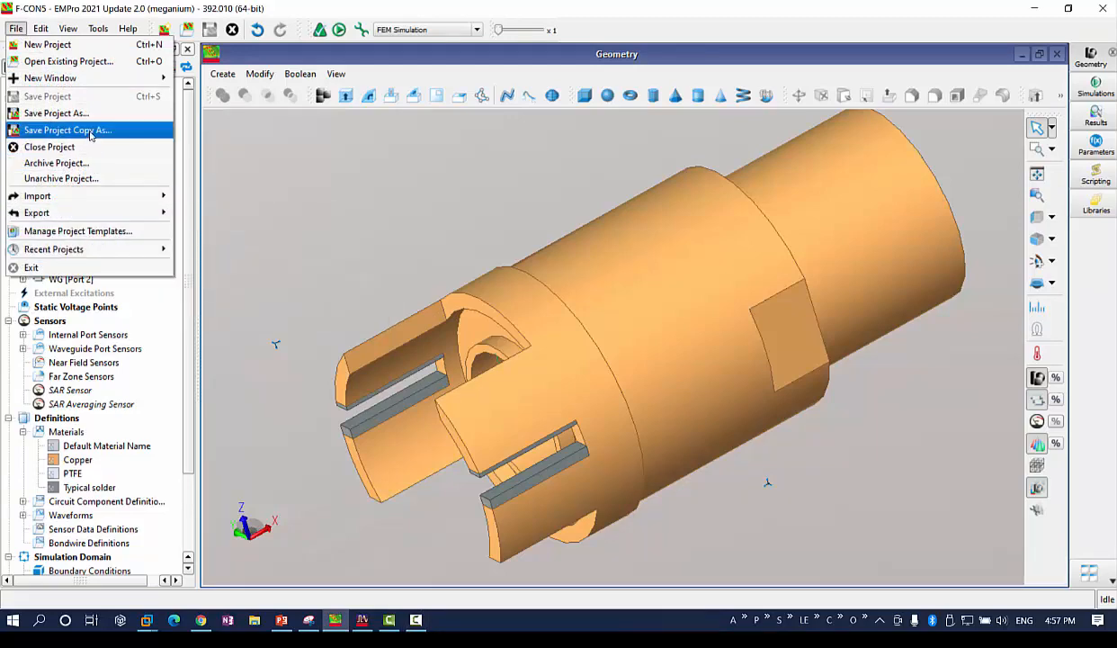
left_click(92, 115)
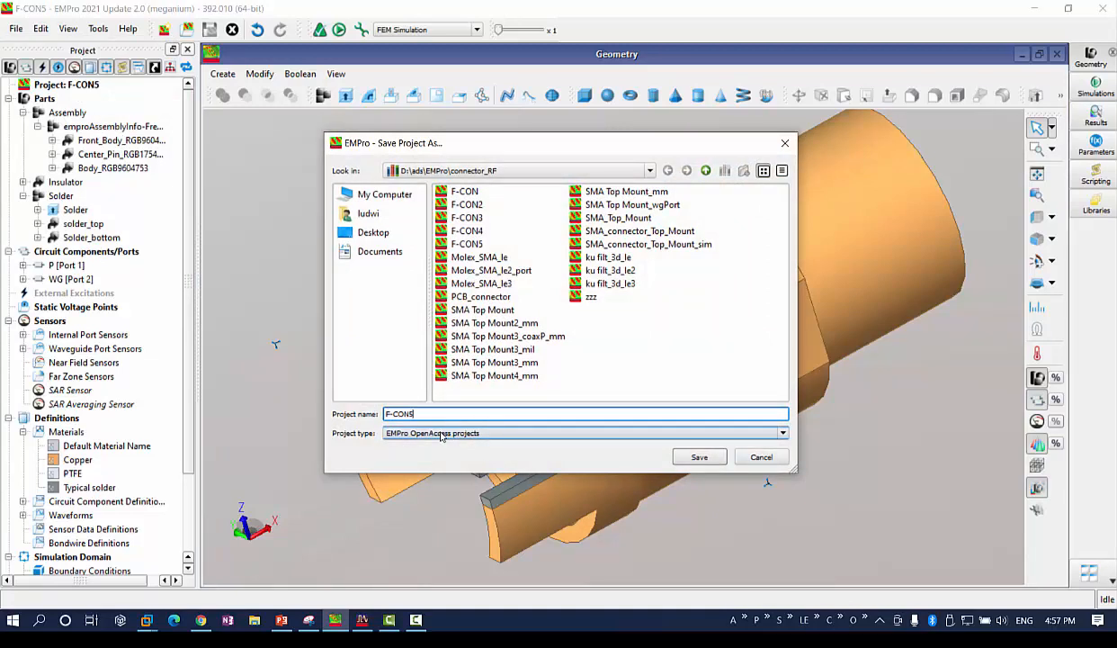
left_click(486, 436)
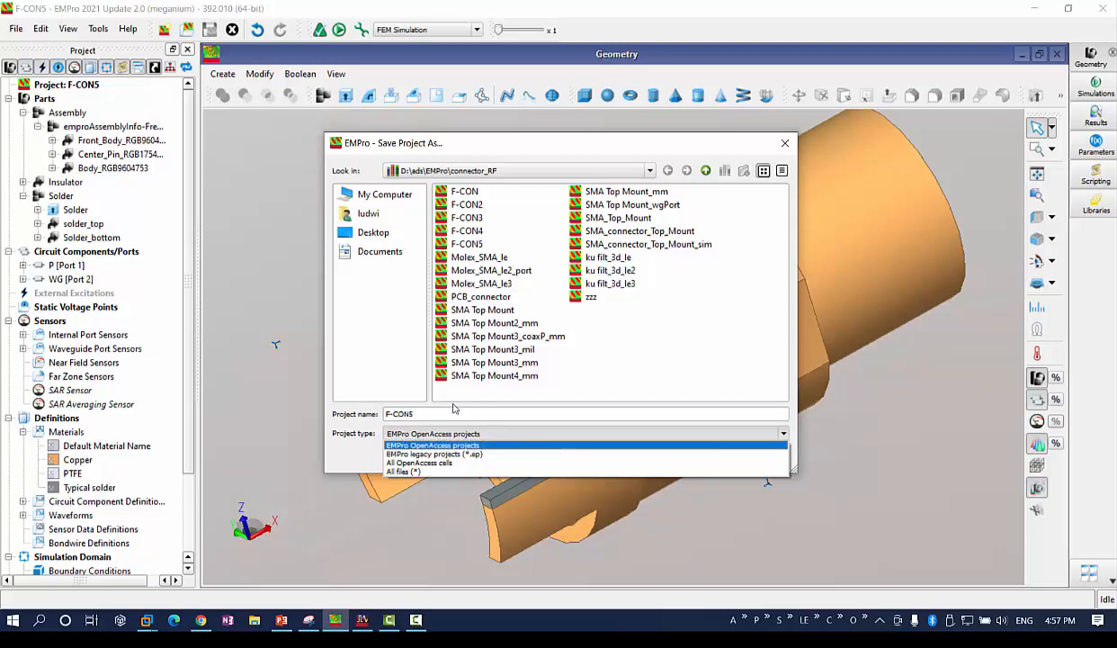
left_click(361, 432)
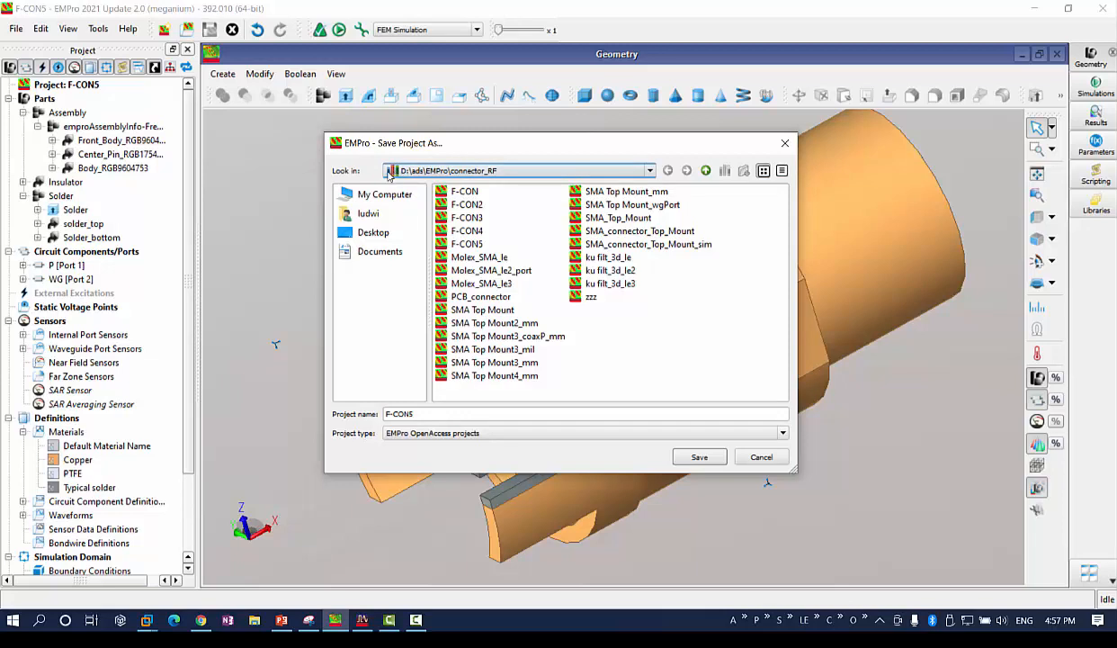
Reopen the connector_RF library from the EMPro folder and save the project there as F-CON6.
left_click(705, 172)
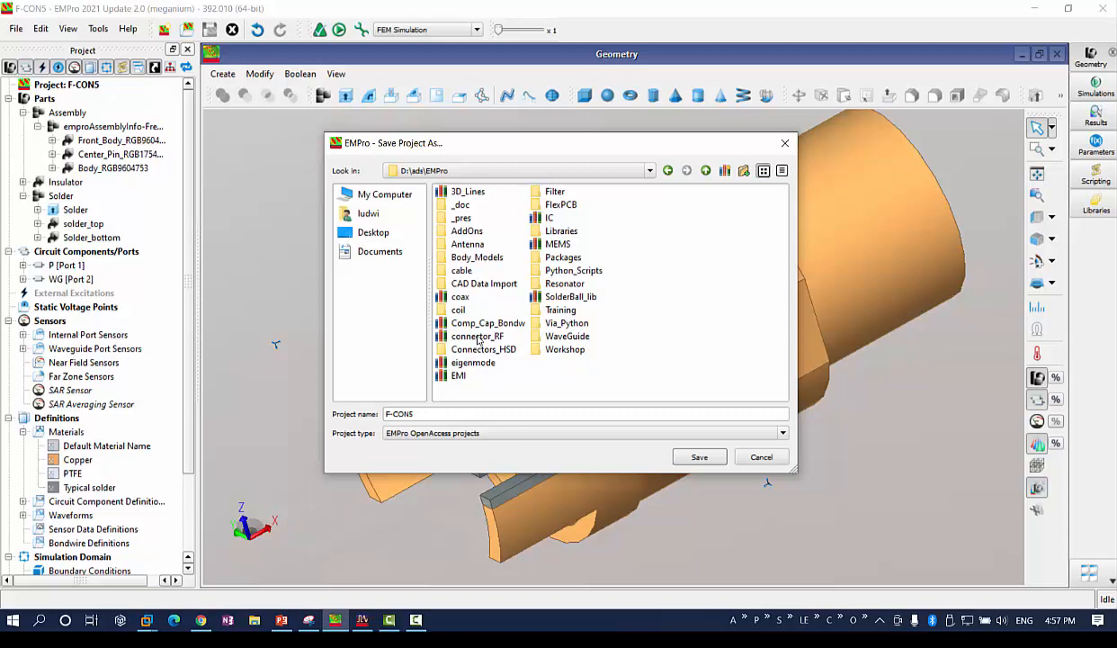
double_click(478, 336)
left_click(478, 337)
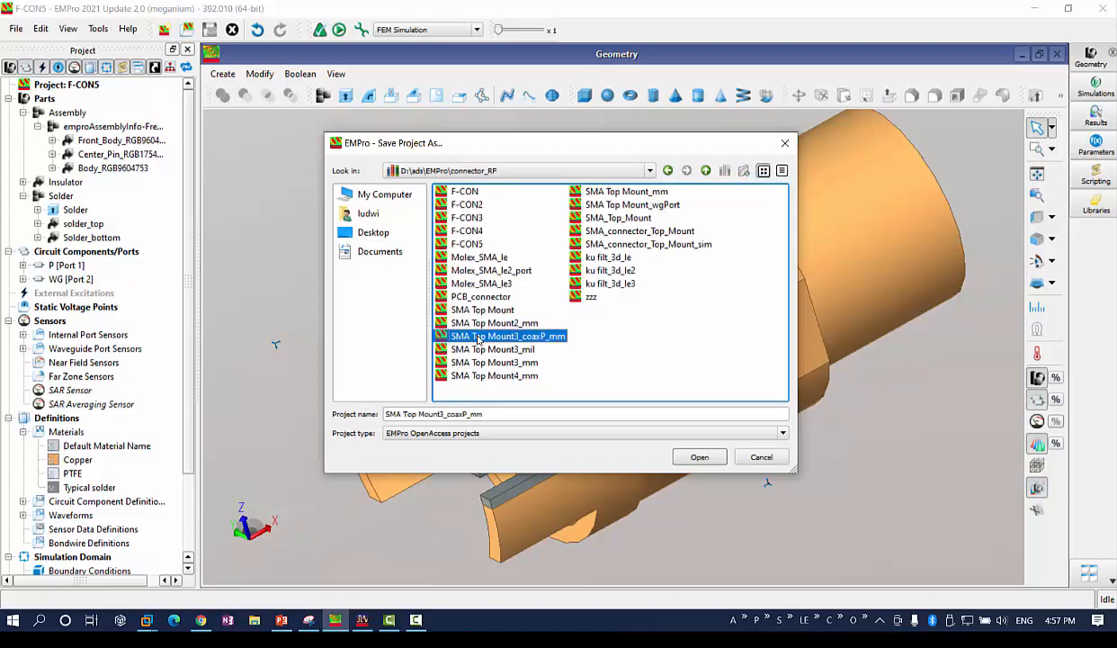
left_click(466, 242)
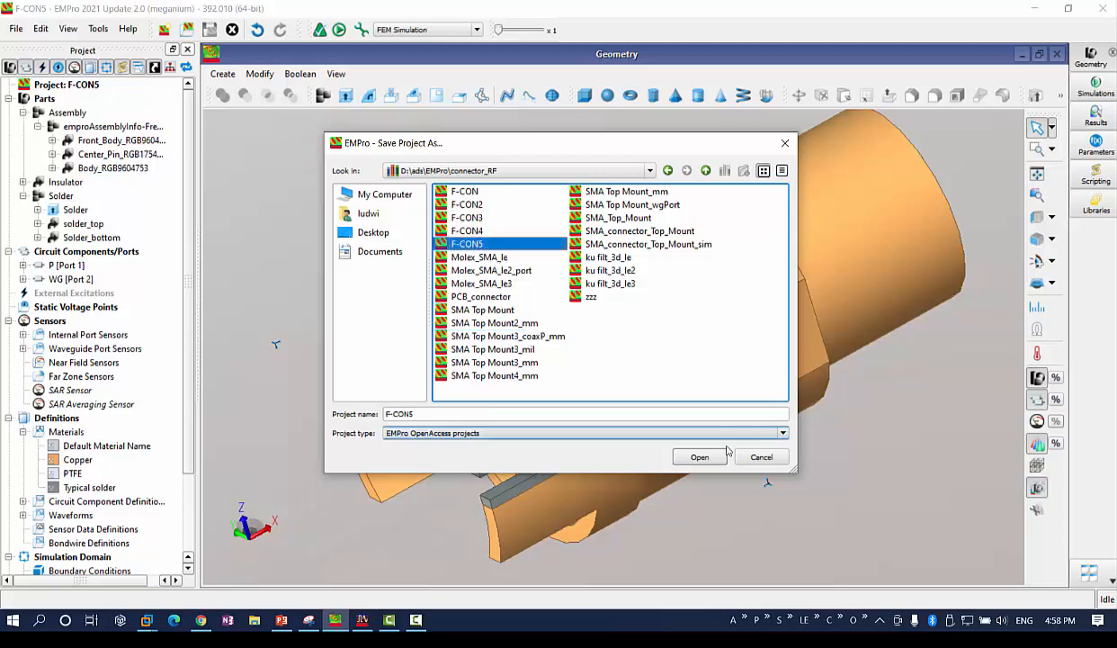
left_click(415, 414)
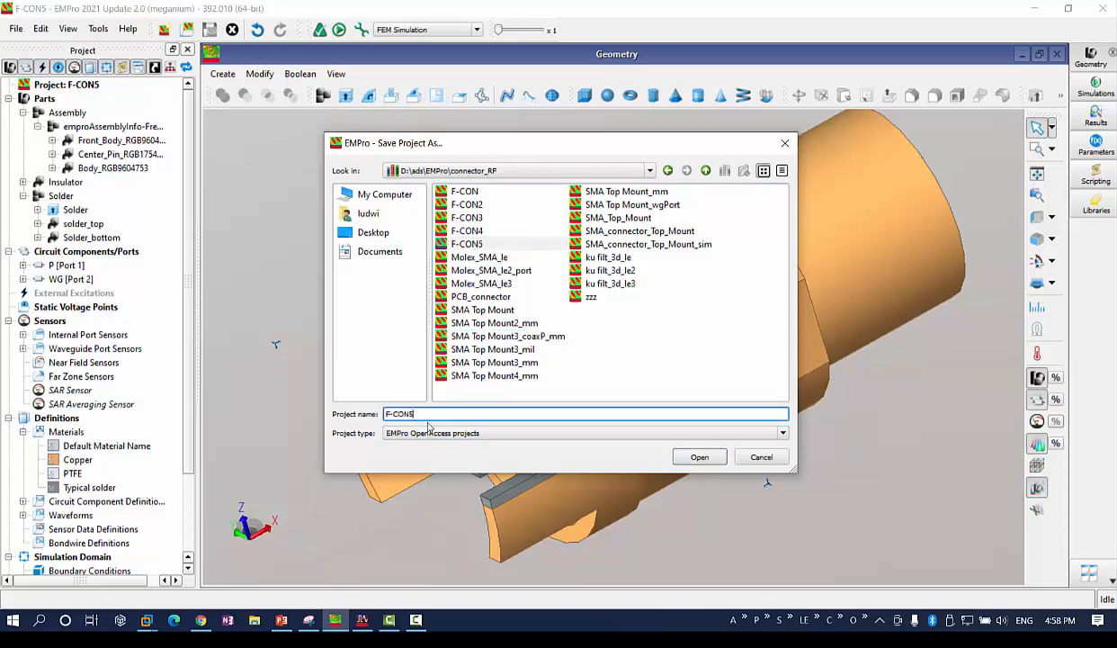
key("BackSpace")
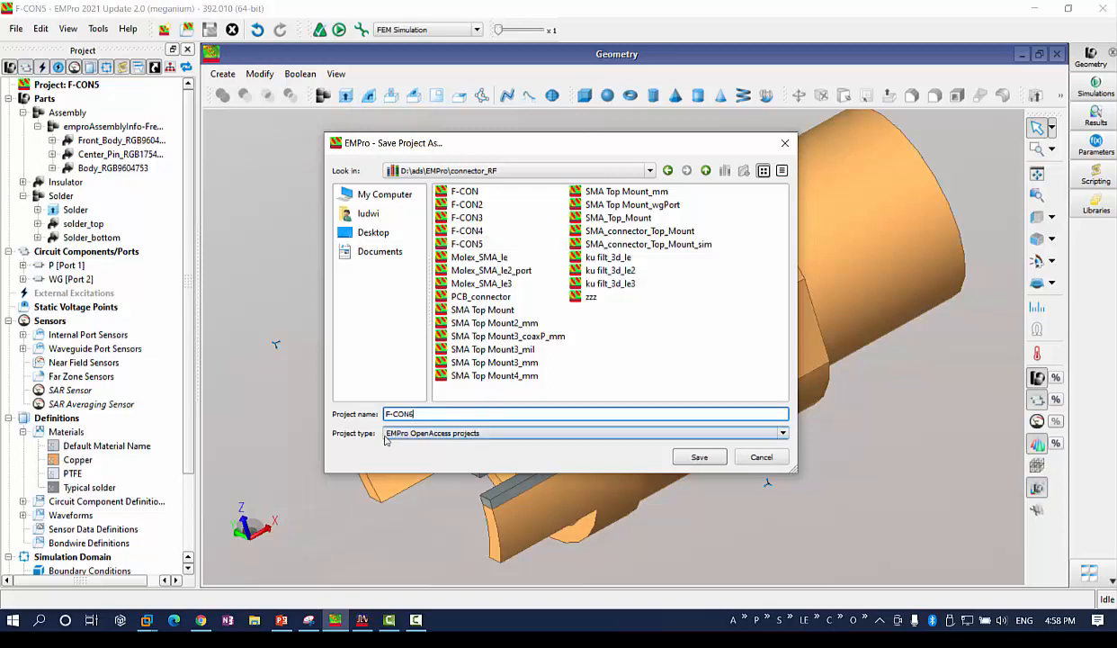
left_click(700, 459)
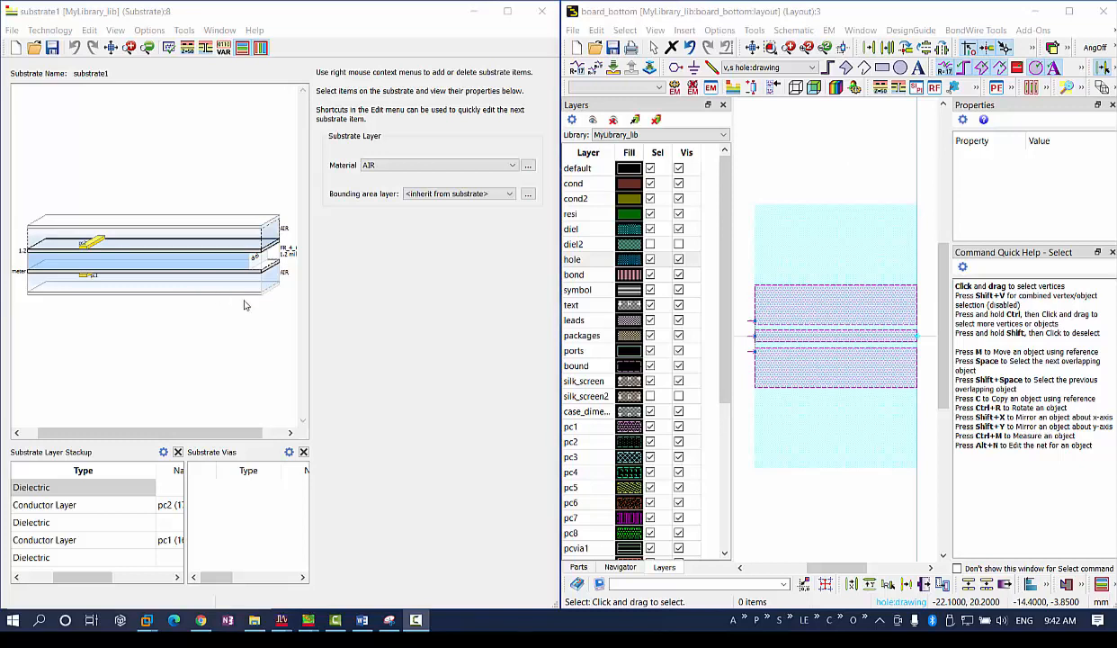
In Advanced Design System, compare the board_bottom layout's center trace layer with the pc1 conductor definition in substrate1.
left_click(837, 340)
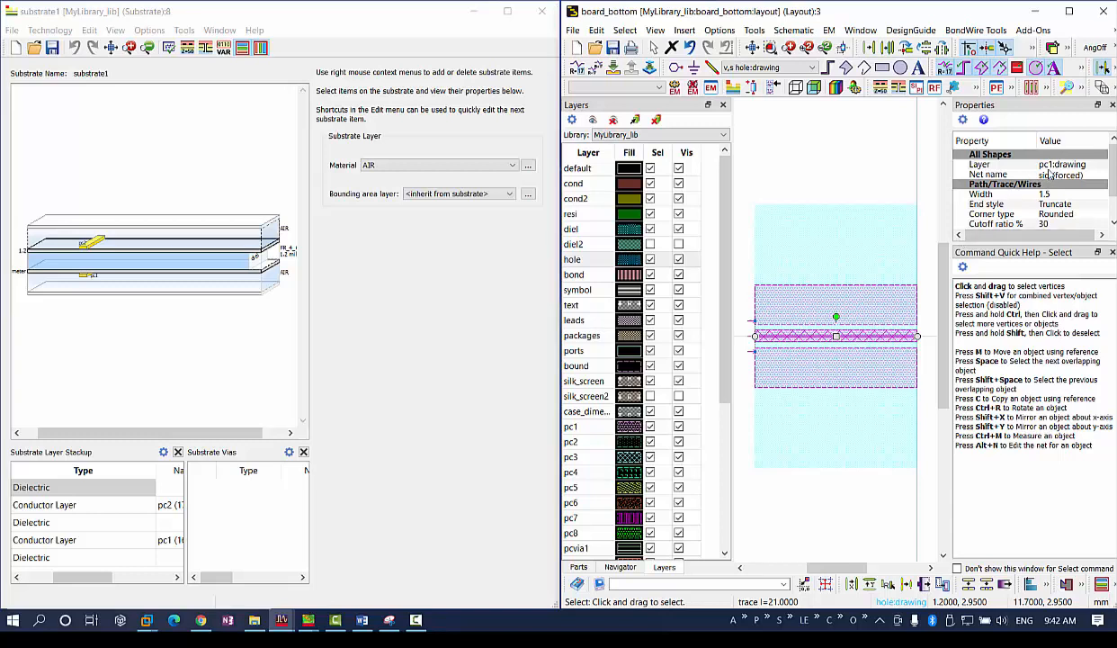
left_click(85, 279)
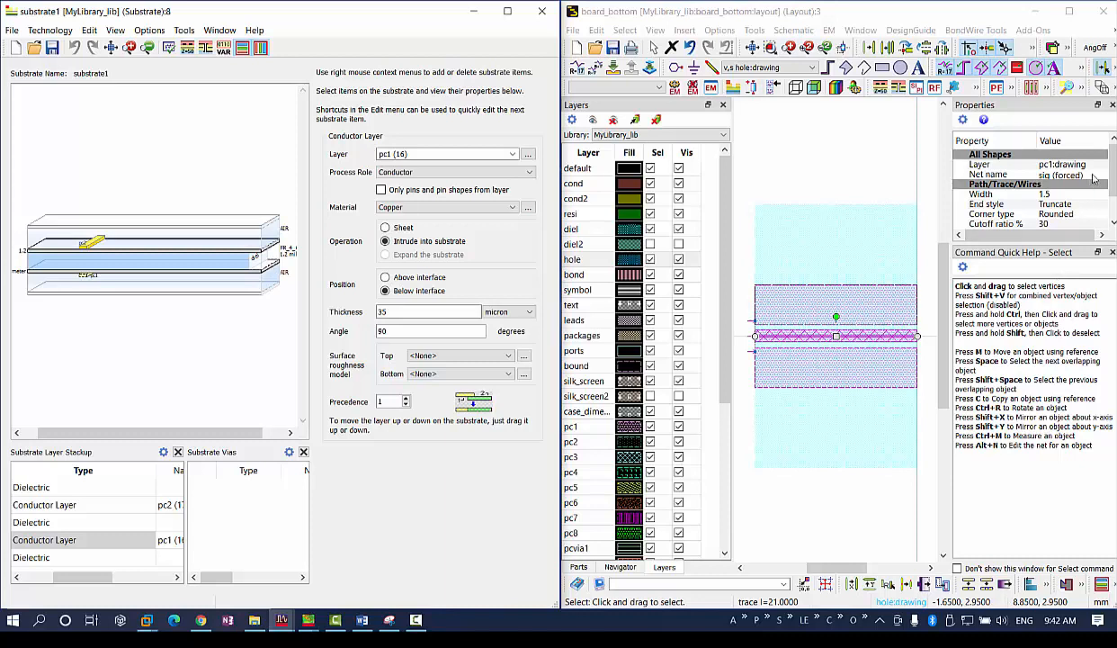
left_click(1066, 165)
left_click(1102, 164)
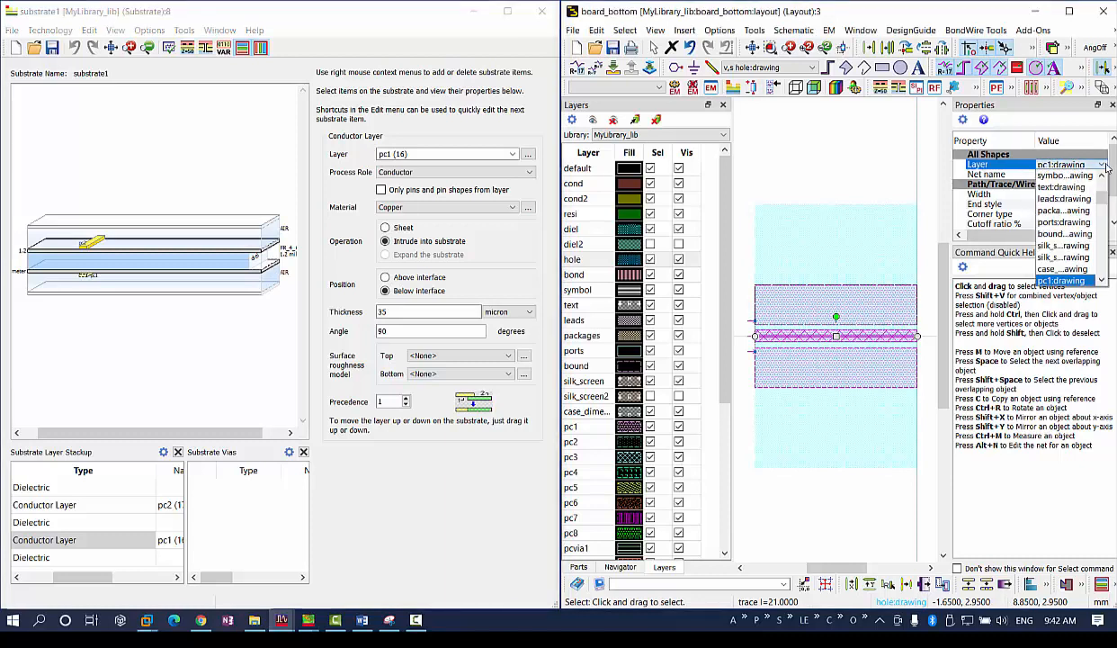
left_click(1106, 167)
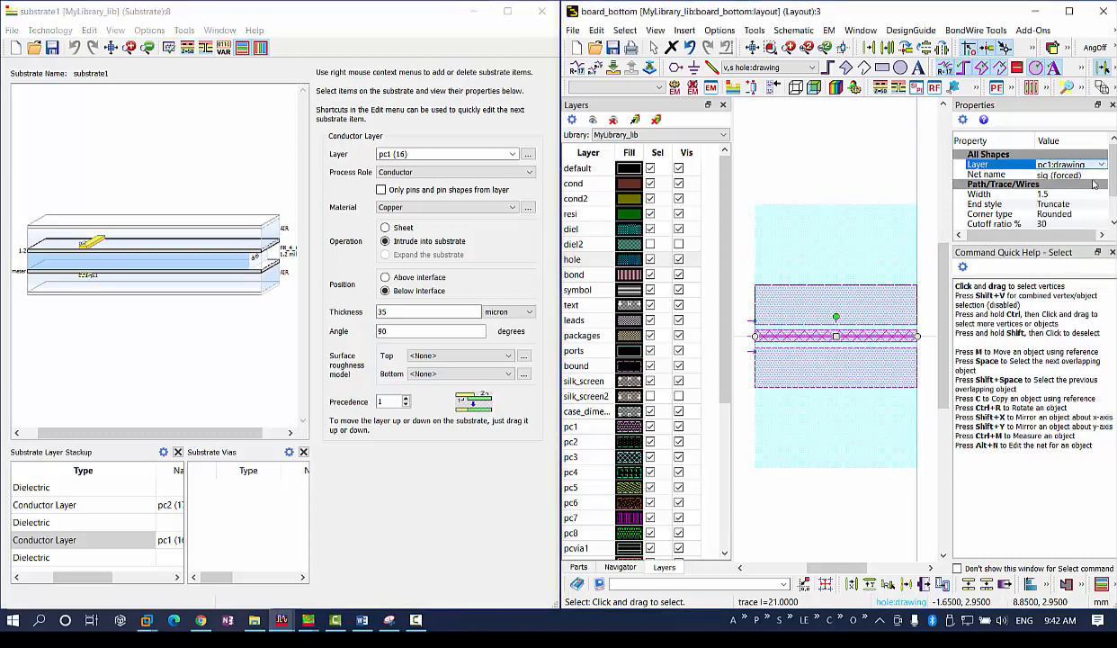
Inspect the layer and net name of the two rectangles on either side of the center trace.
left_click(819, 183)
left_click(813, 300)
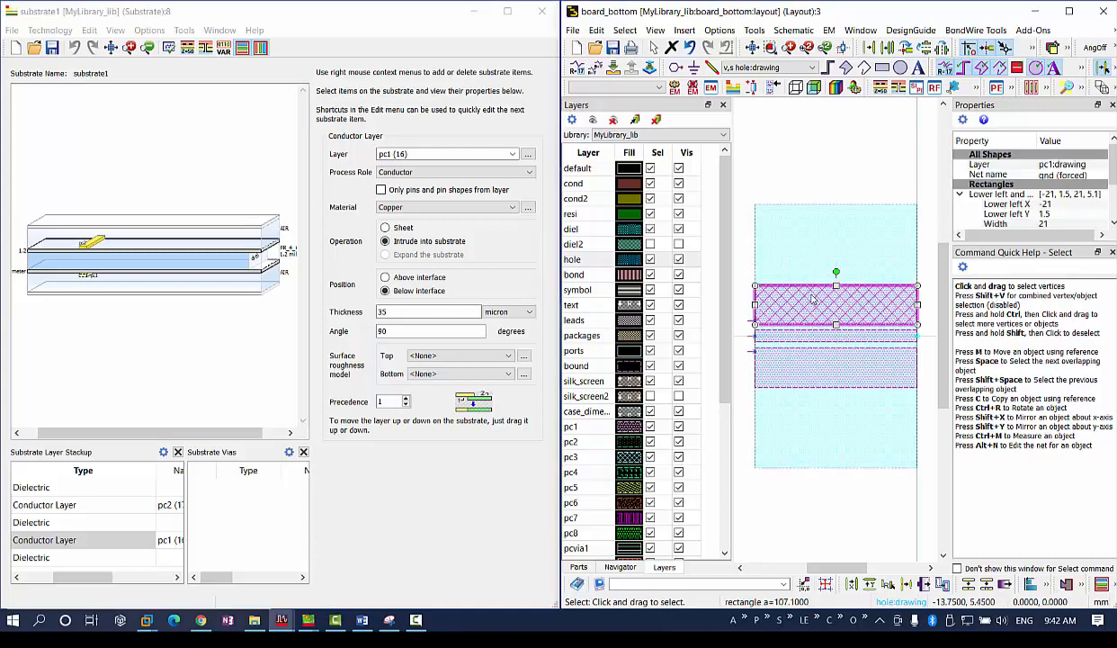
left_click(807, 363)
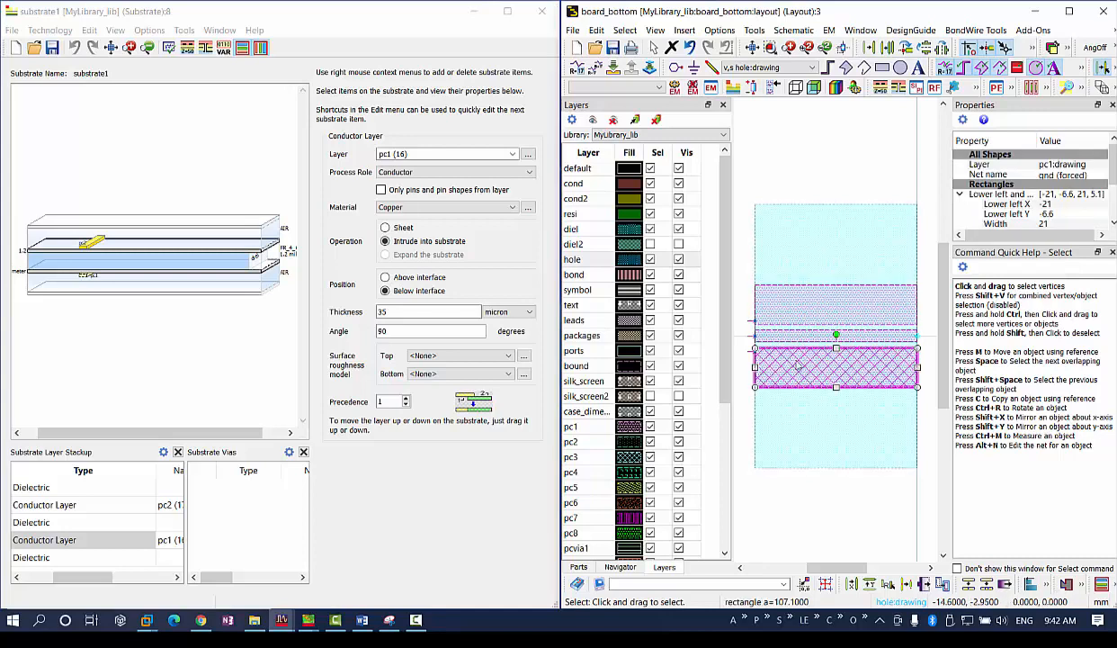
left_click(752, 337)
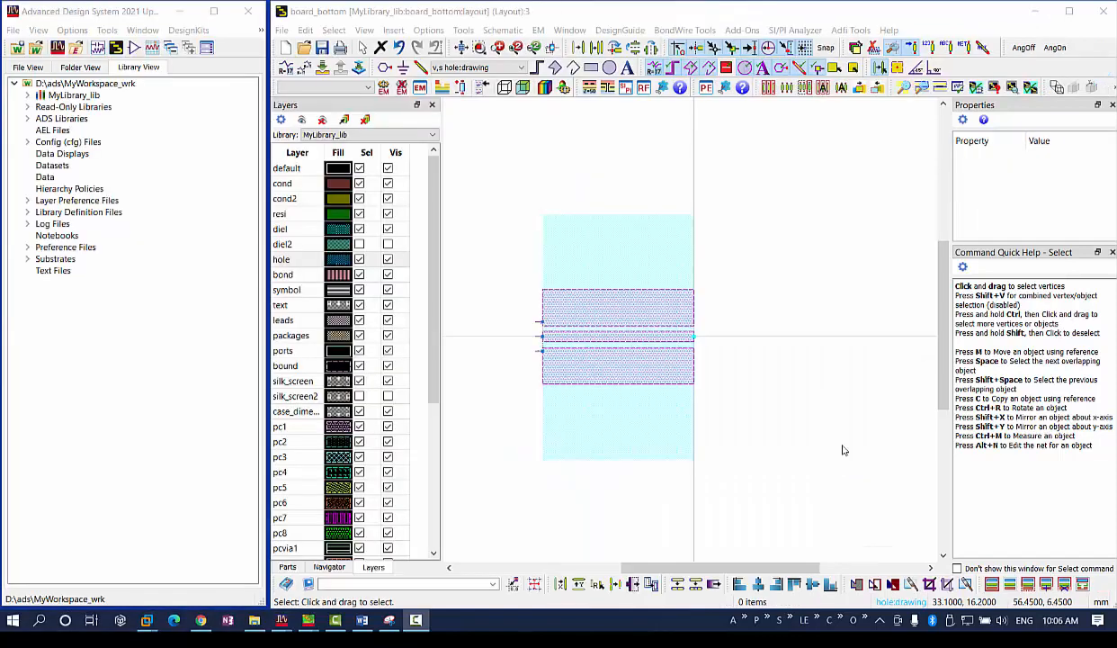
Examine the workspace by files, by folders and by libraries, including the cells and substrates in MyLibrary_lib.
left_click(28, 68)
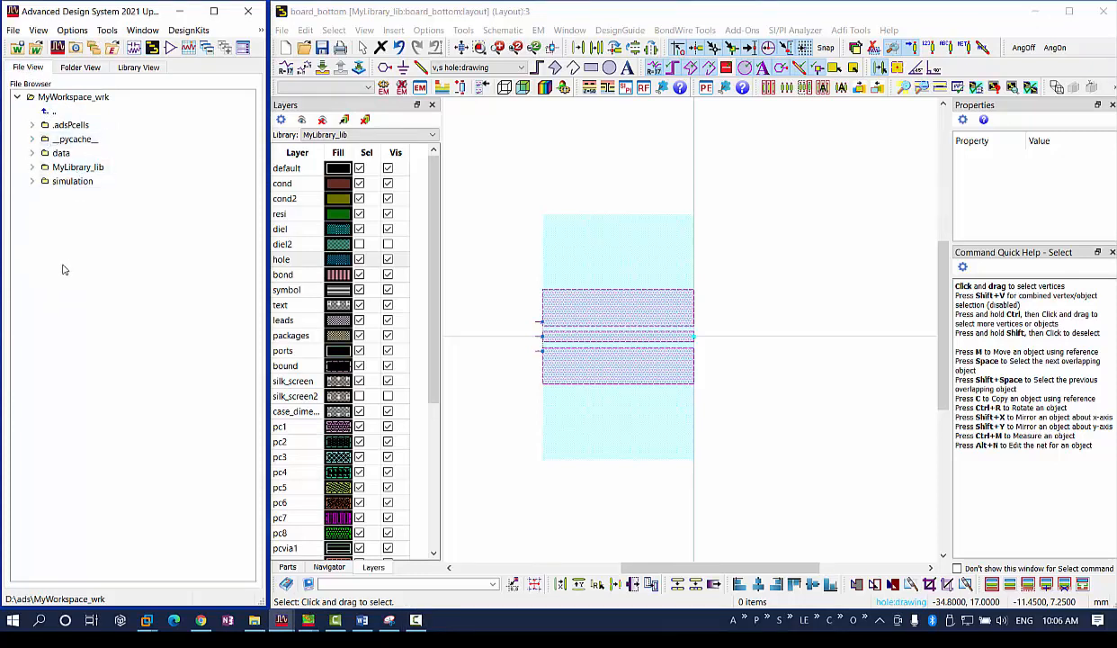
left_click(81, 69)
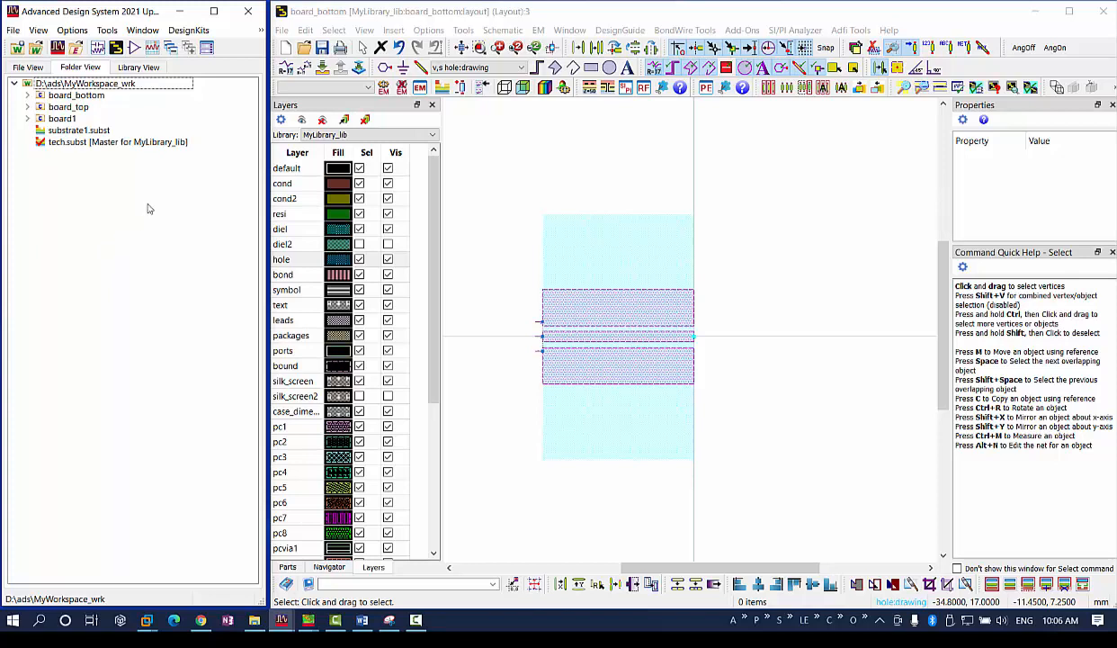
right_click(52, 86)
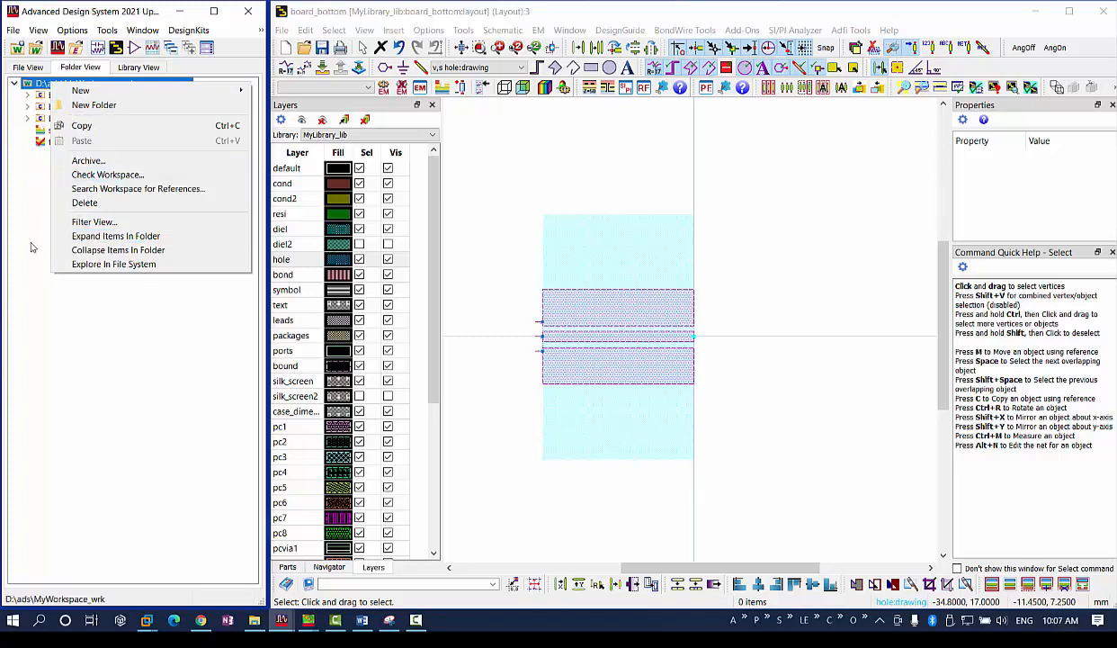
left_click(67, 282)
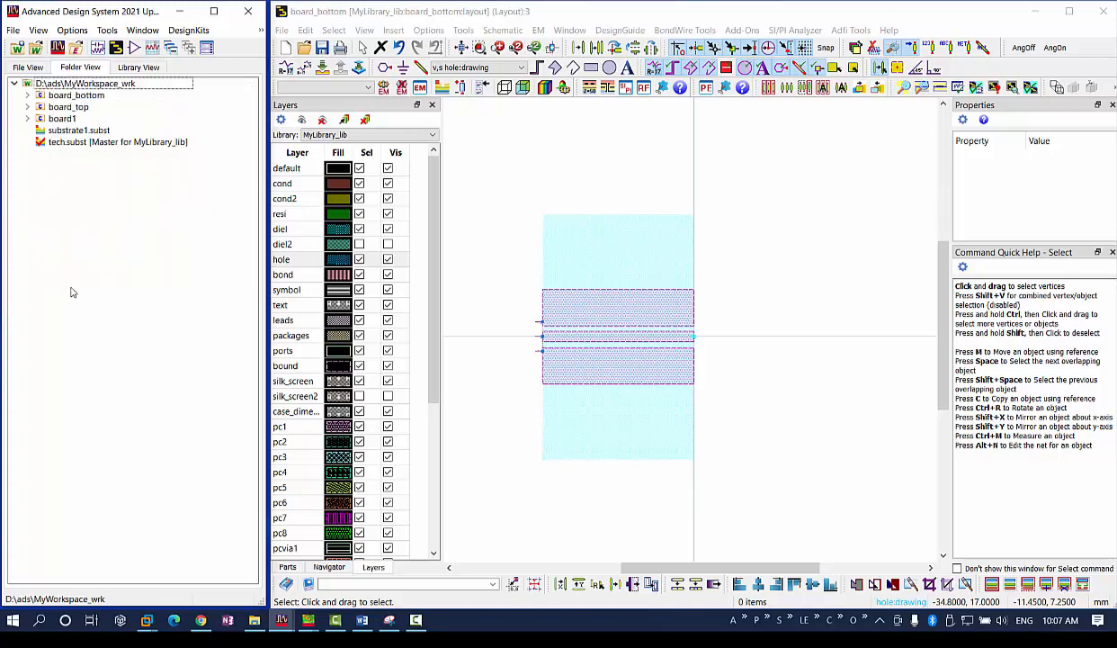
left_click(138, 68)
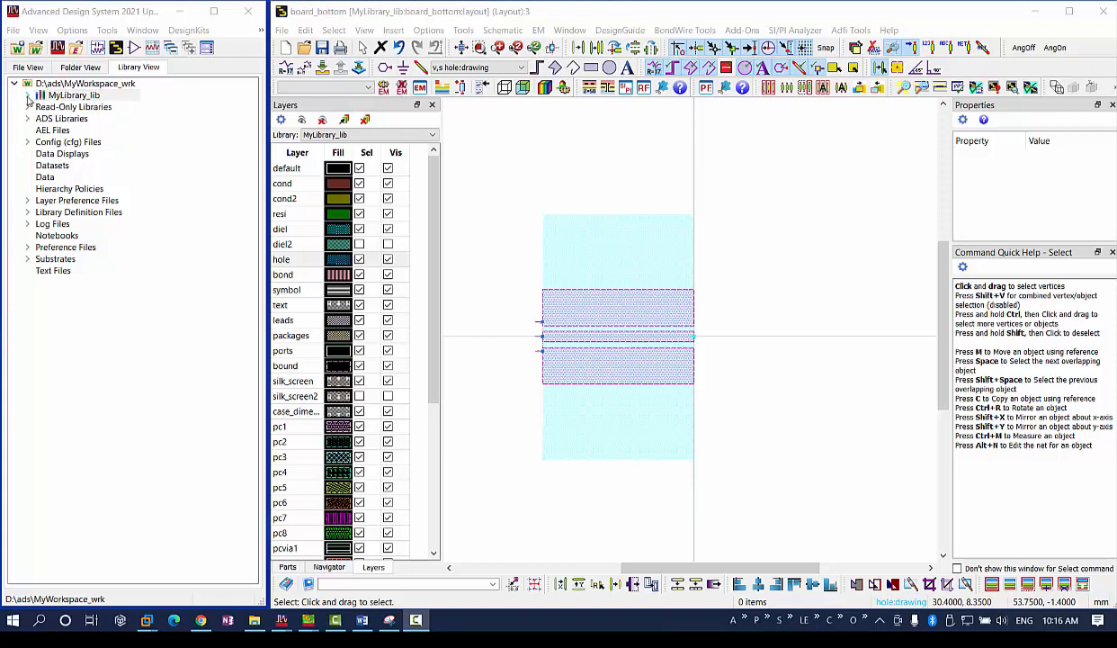
left_click(28, 95)
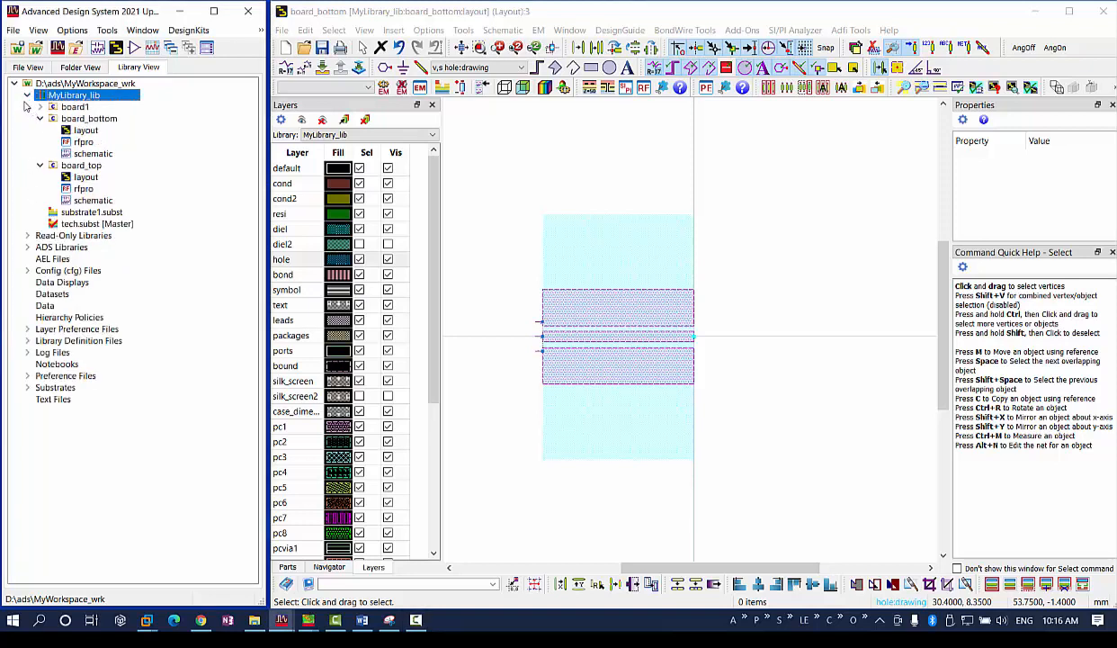
left_click(27, 96)
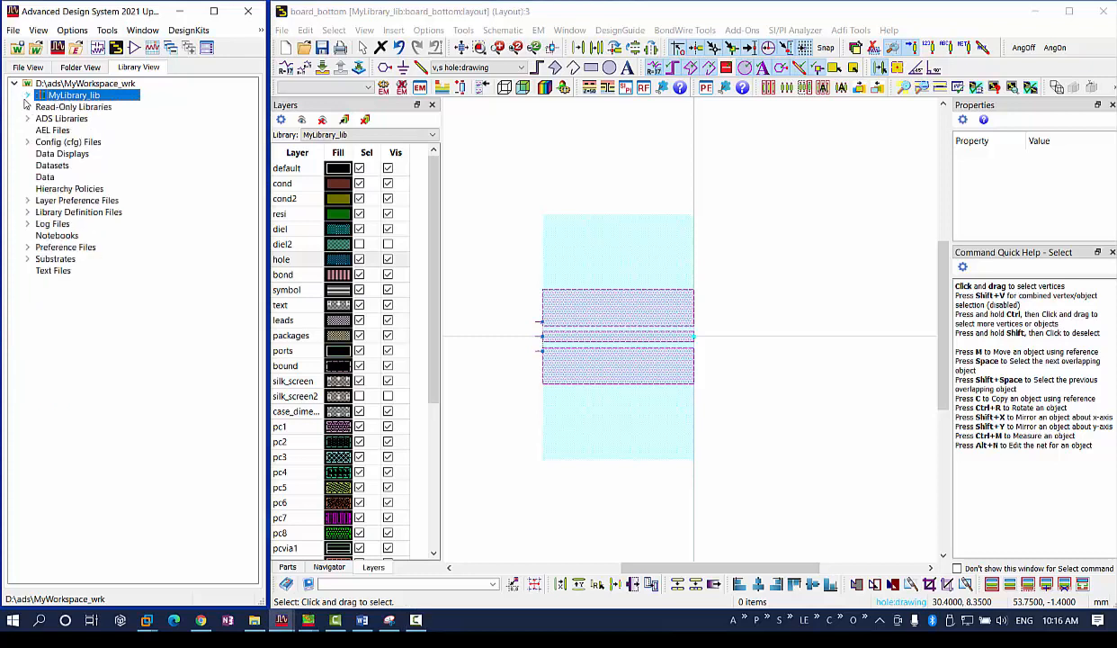
Review MyLibrary_lib's technology setup: referenced libraries, layout units, layers and purposes.
right_click(79, 102)
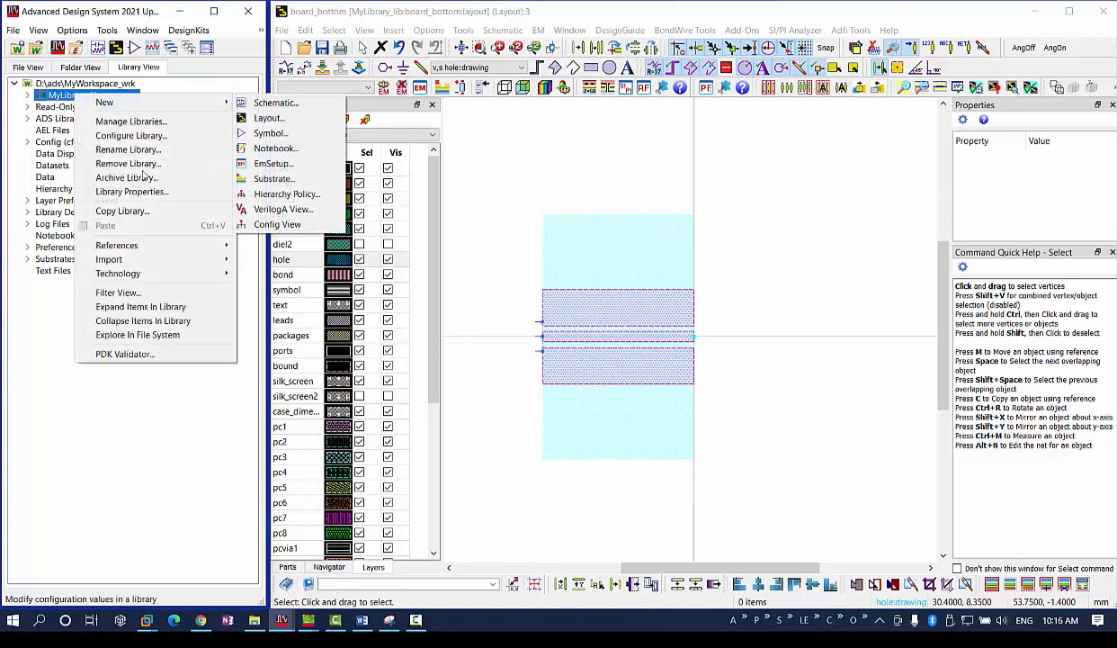
mouse_move(184, 282)
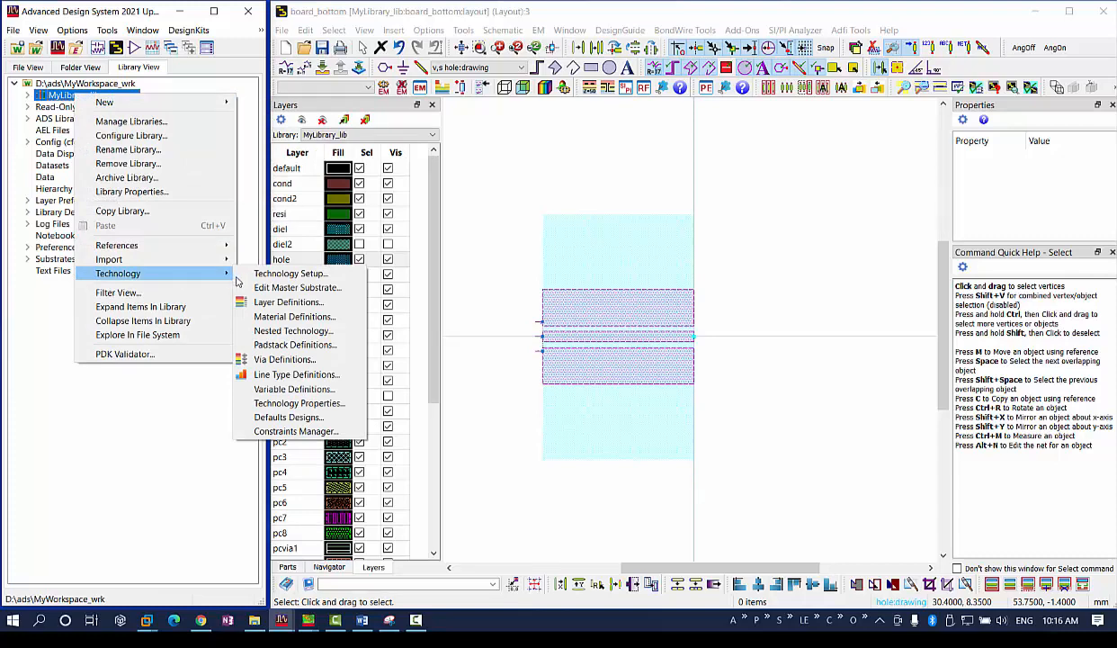
left_click(288, 278)
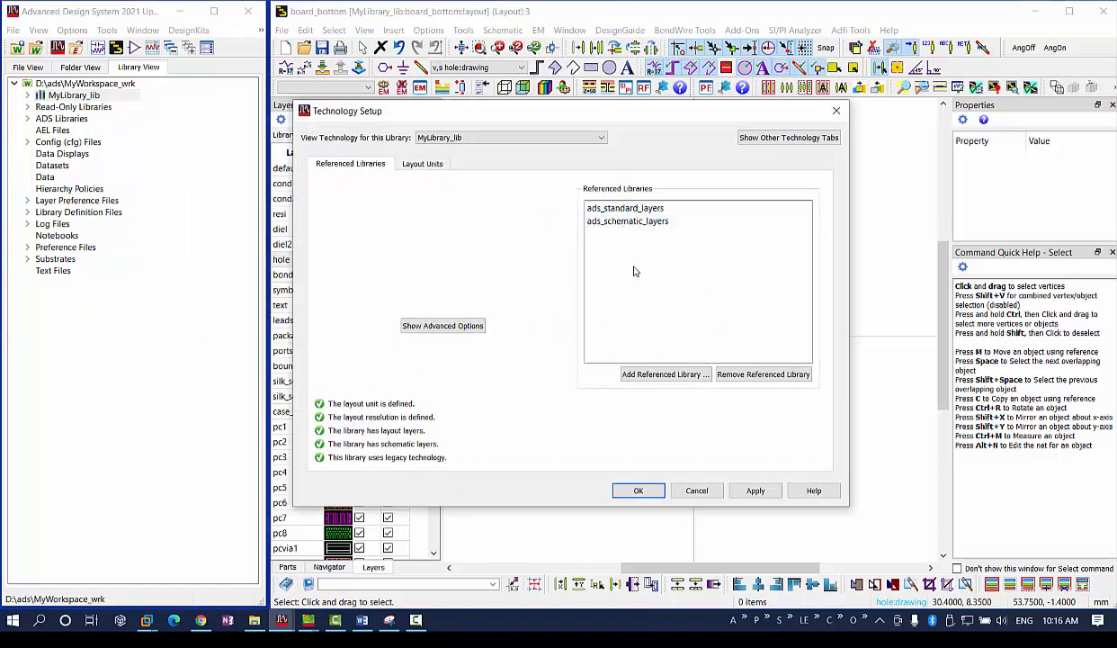
left_click(427, 164)
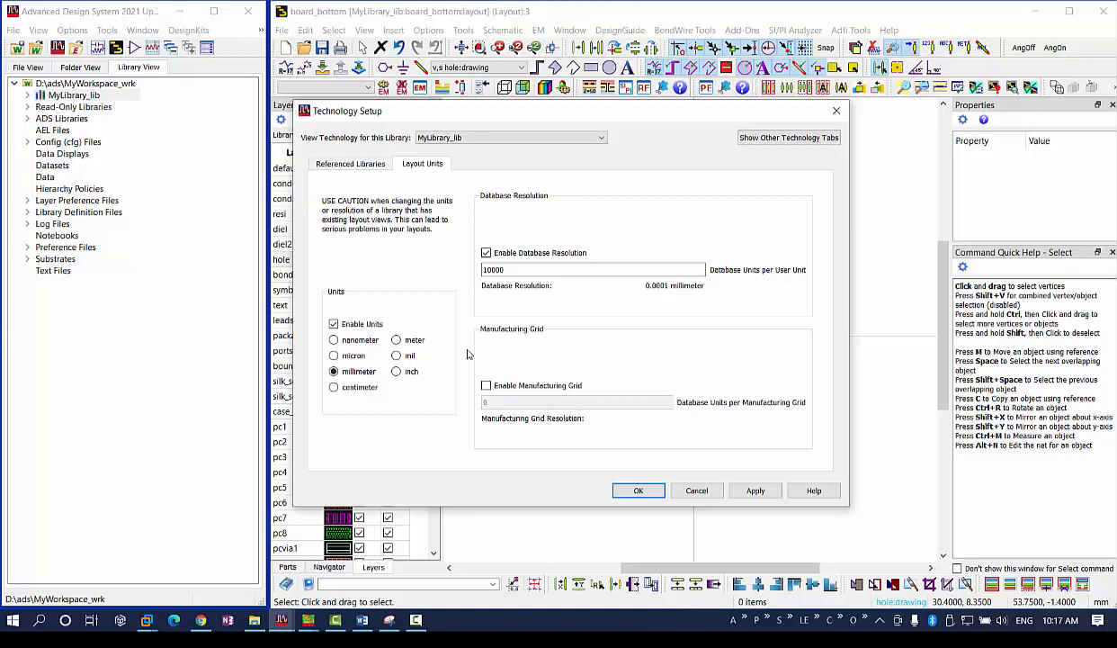
left_click(770, 139)
left_click(574, 162)
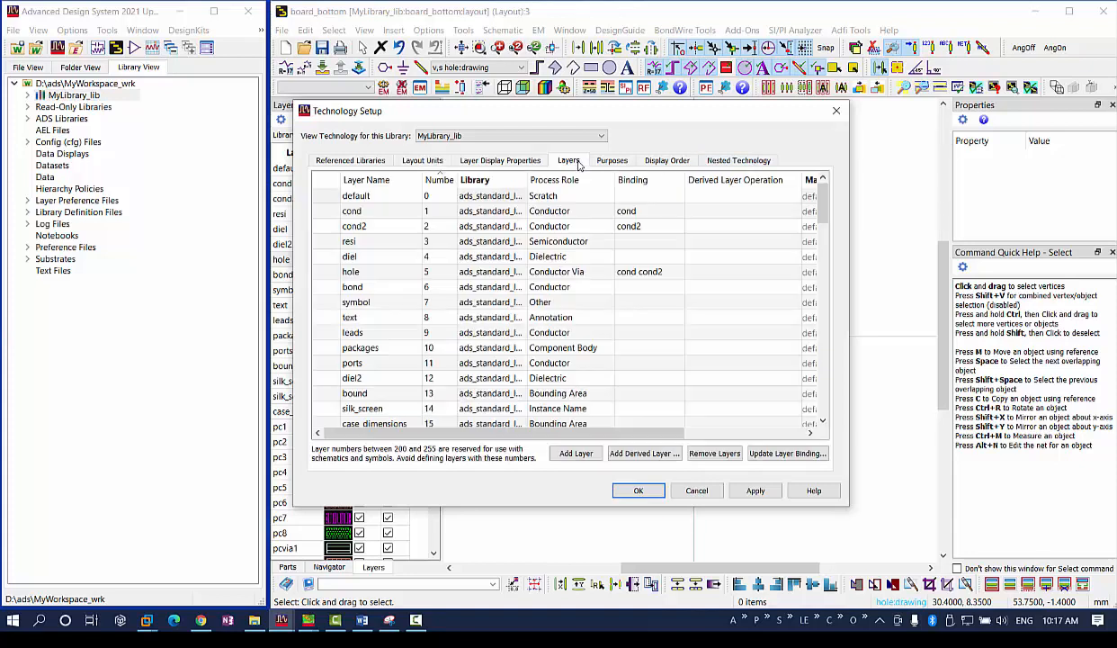
left_click(595, 162)
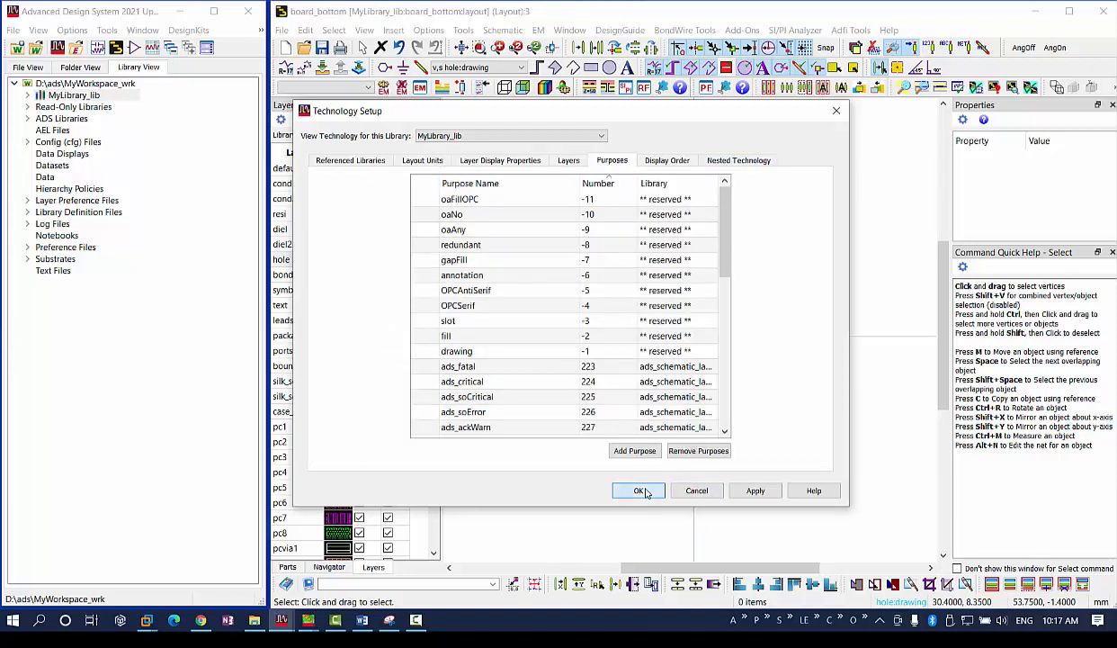
left_click(640, 491)
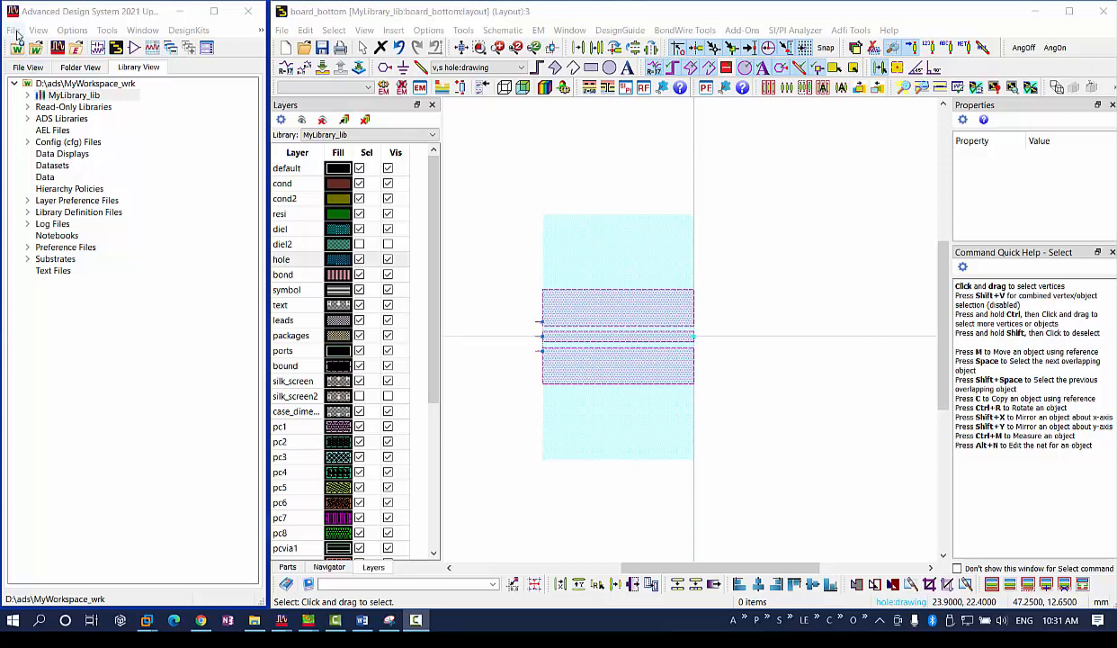
Add the connector_RF library from D:\ads\EMPro to the ADS workspace in Shared mode.
left_click(14, 31)
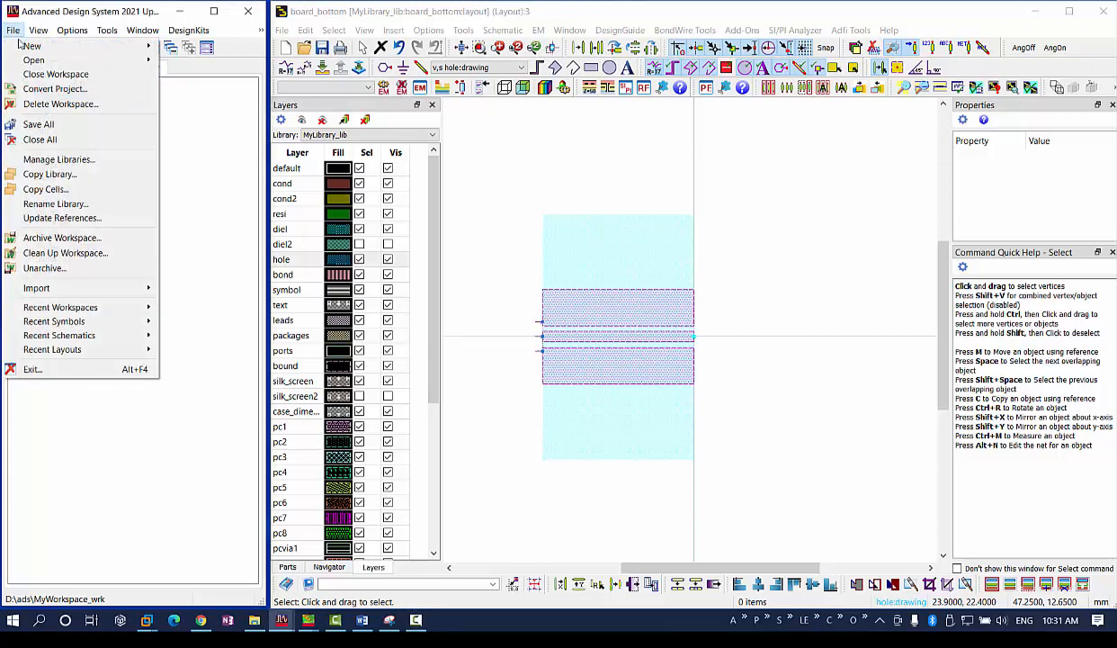
left_click(56, 160)
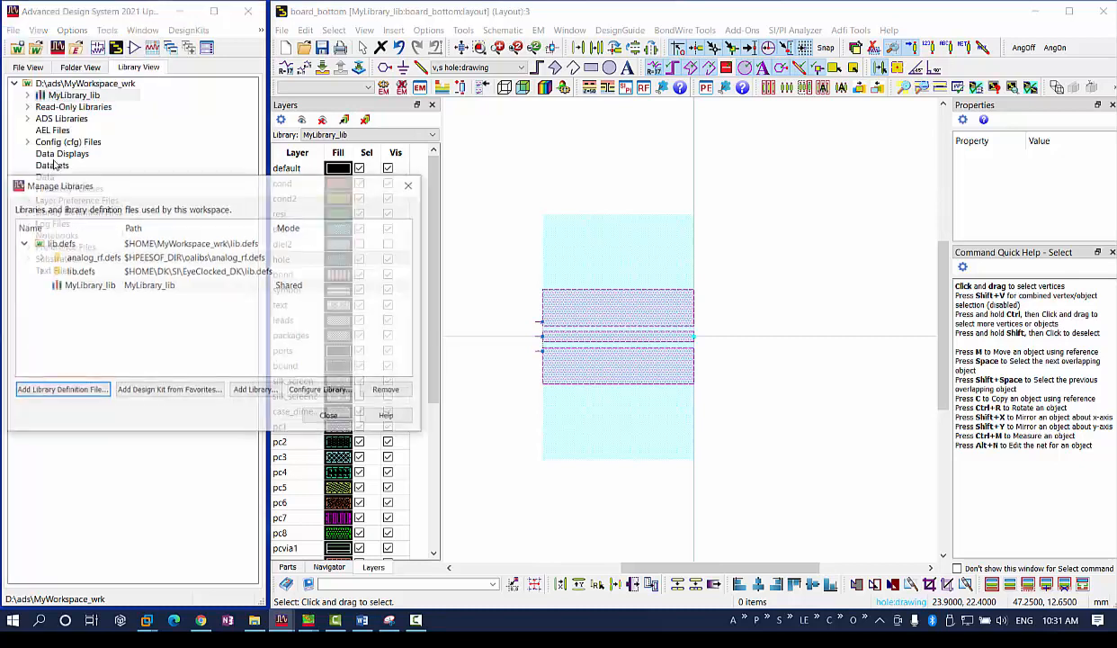
left_click(254, 391)
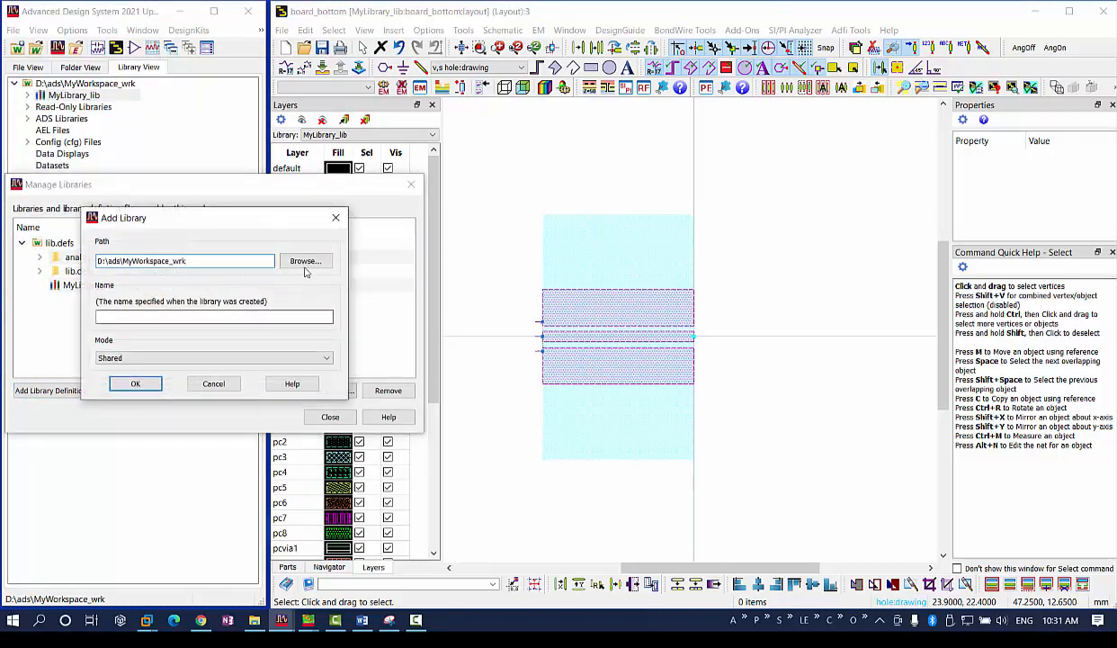
left_click(296, 262)
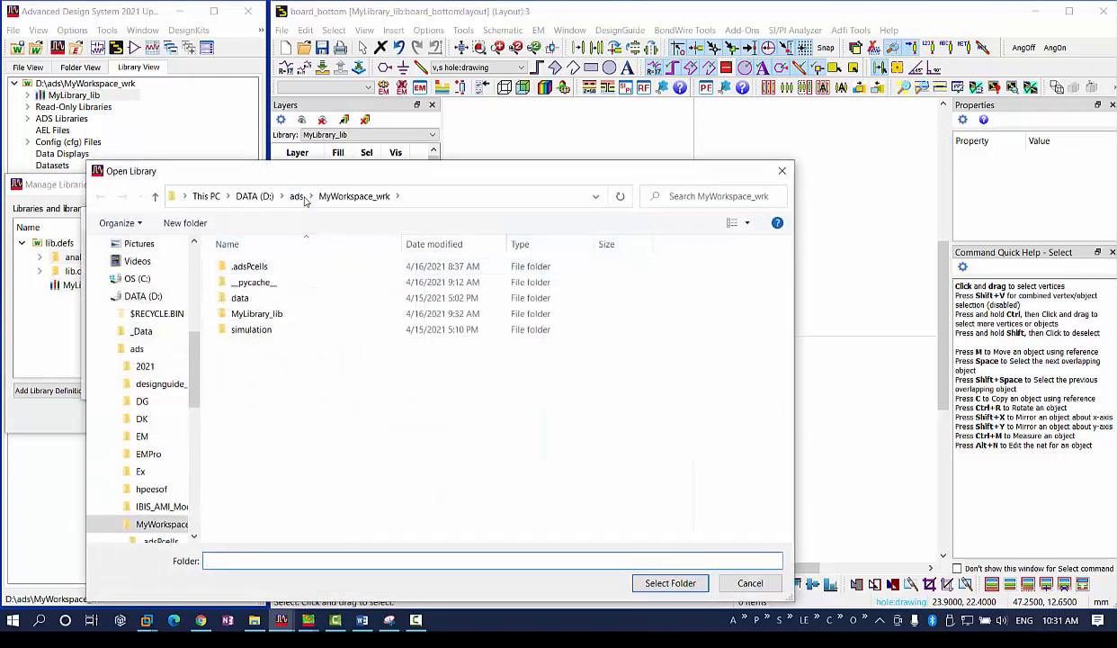
left_click(300, 196)
double_click(247, 334)
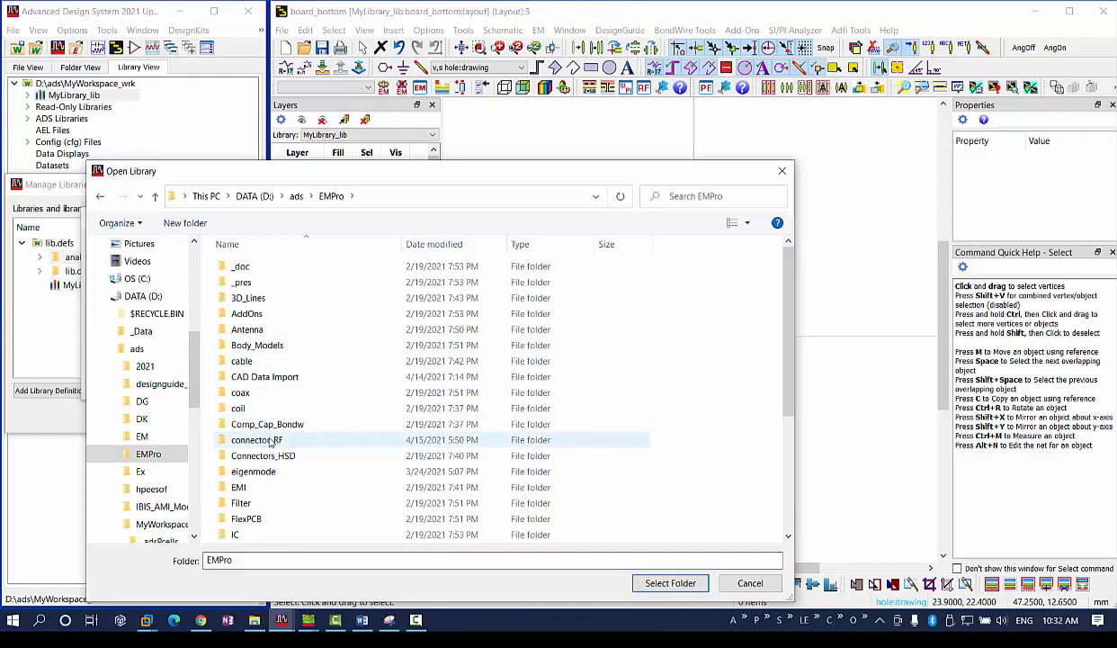
left_click(265, 440)
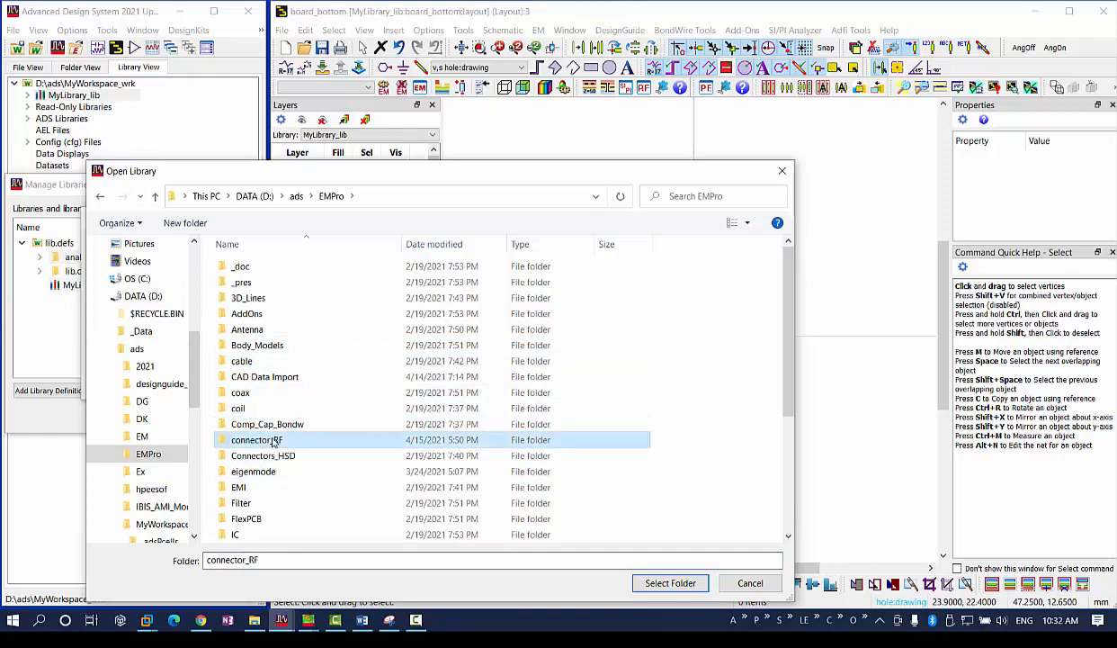
left_click(670, 583)
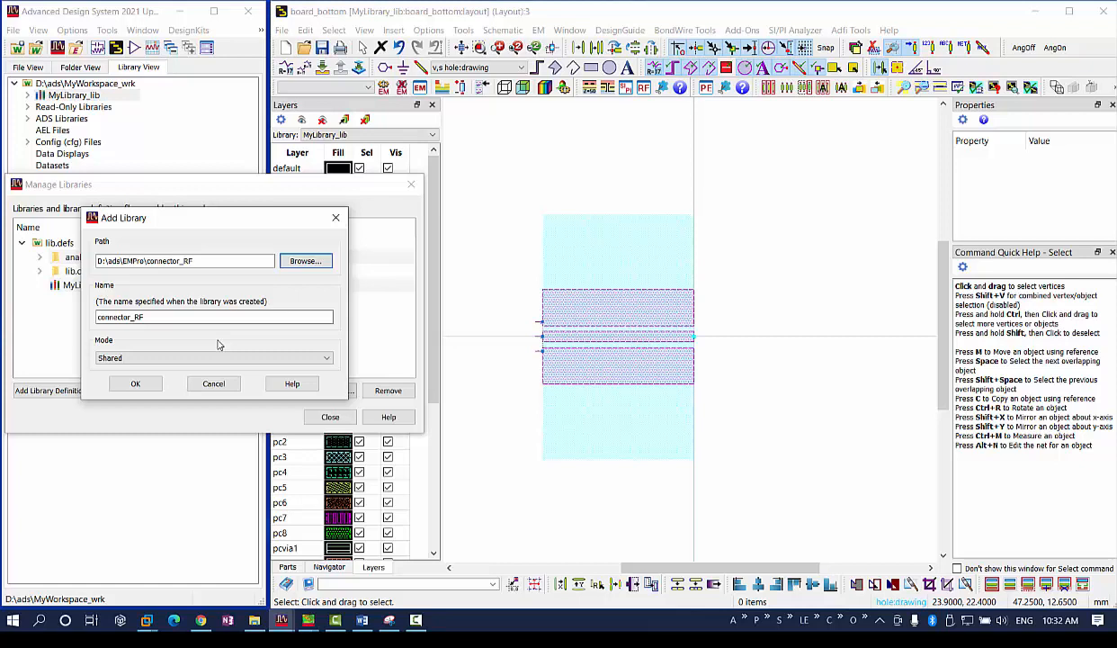
left_click(144, 387)
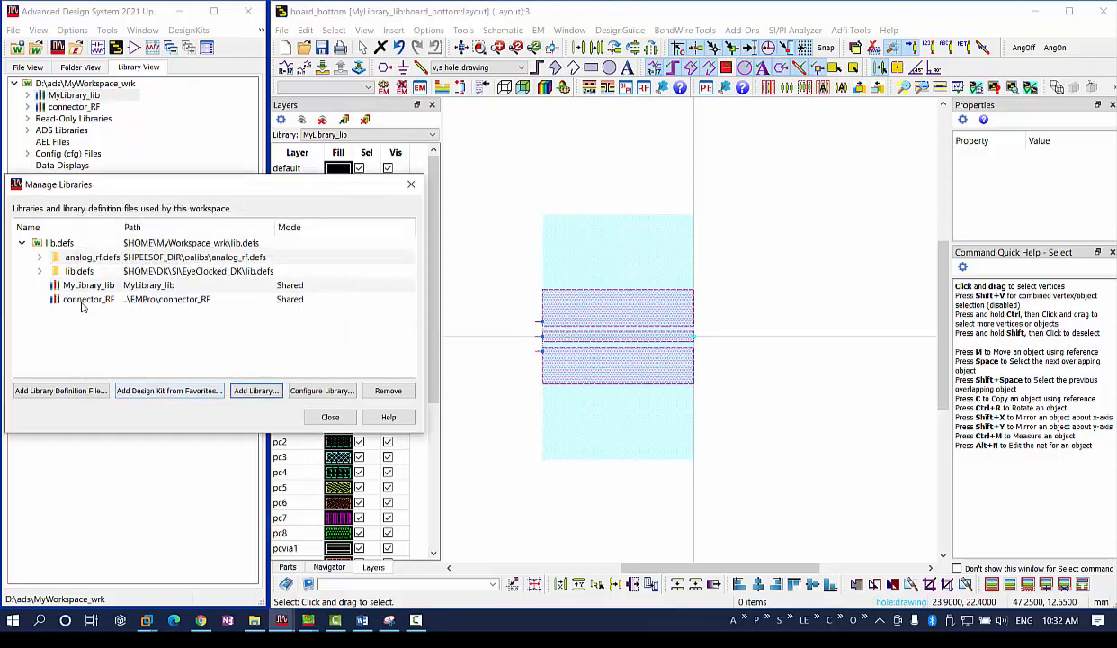
left_click(330, 417)
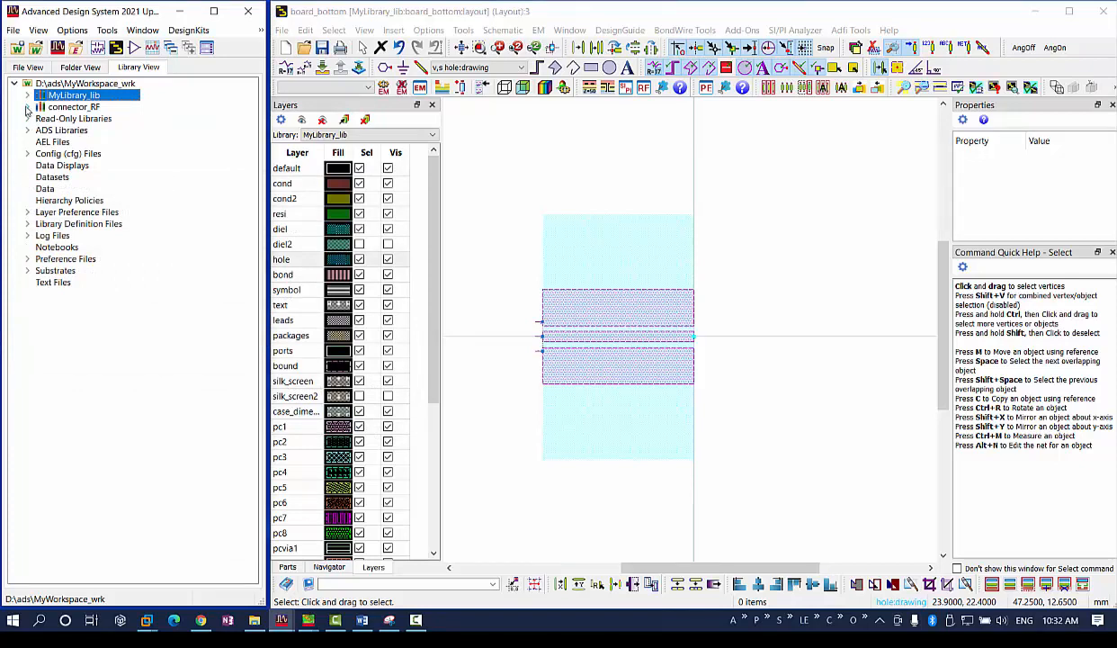
Review the connector_RF library's cells and its technology setup without changing anything.
left_click(27, 107)
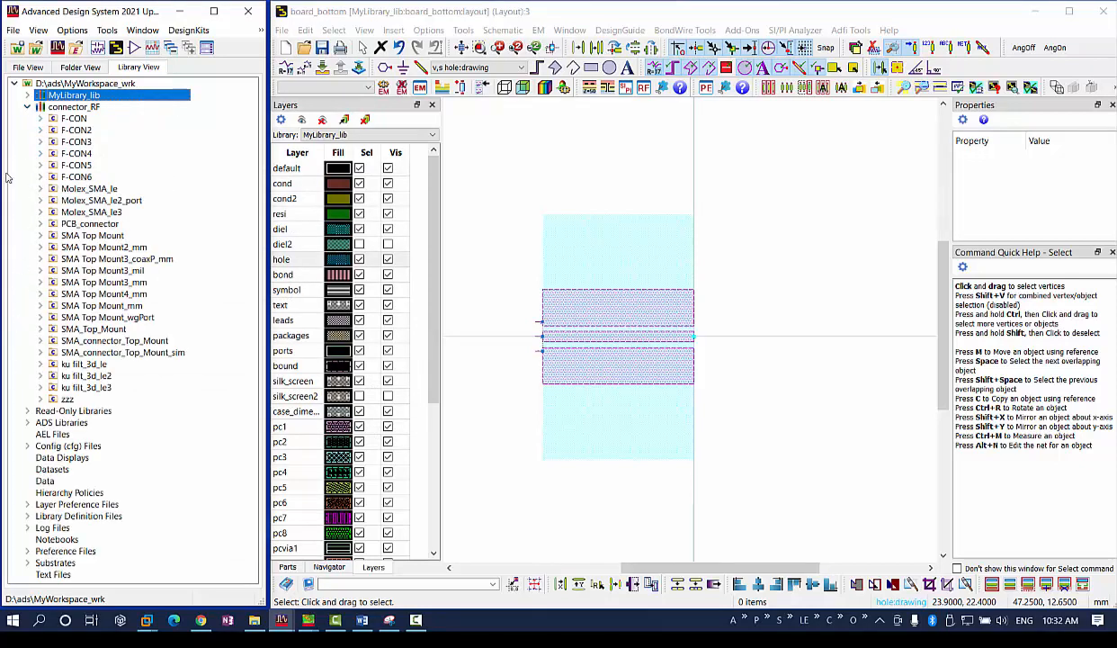
left_click(28, 107)
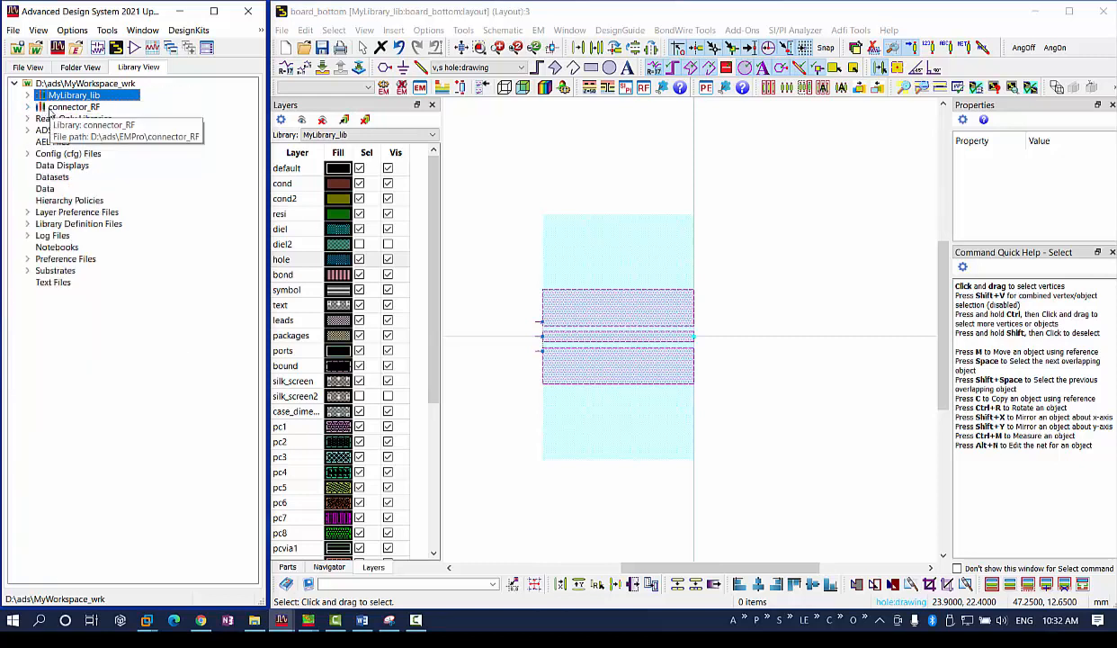
right_click(51, 108)
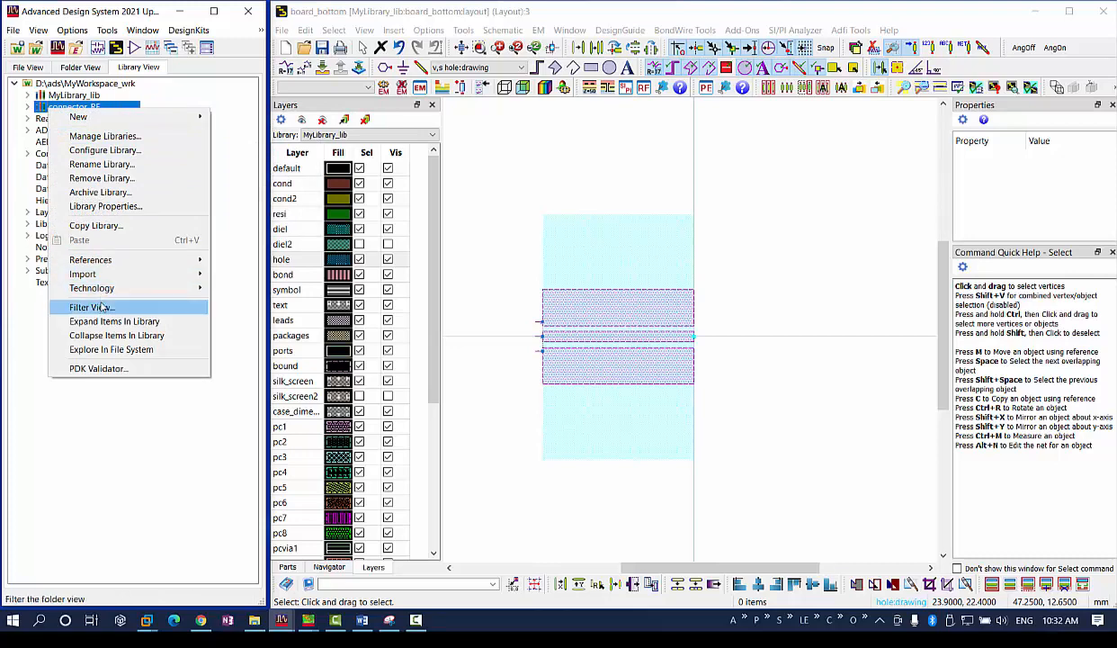
mouse_move(110, 295)
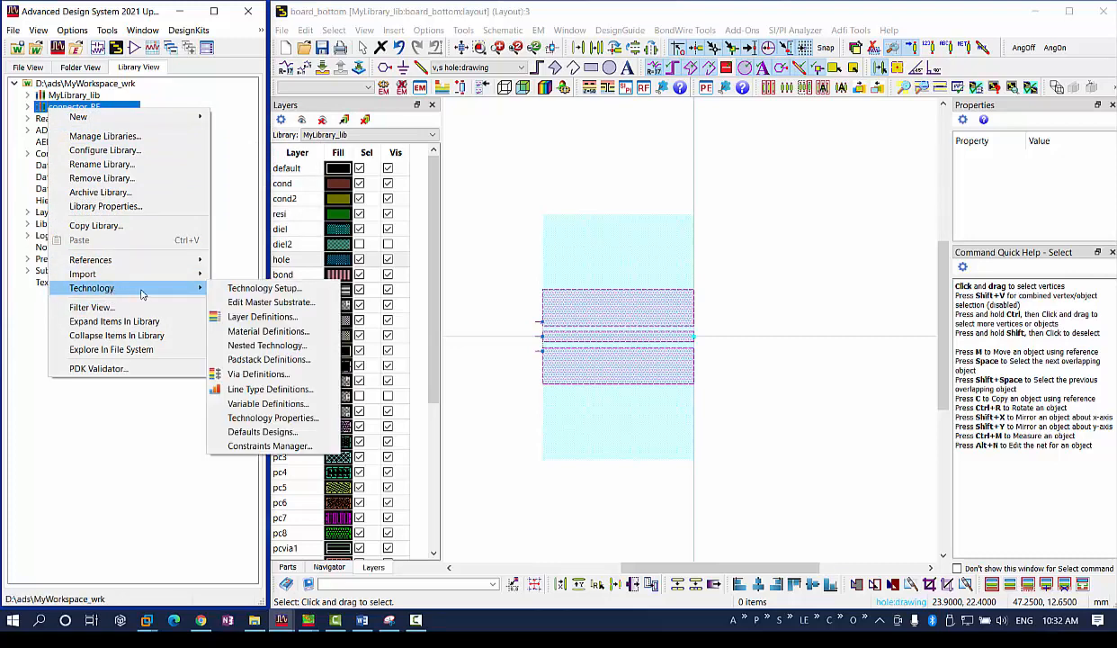
left_click(279, 295)
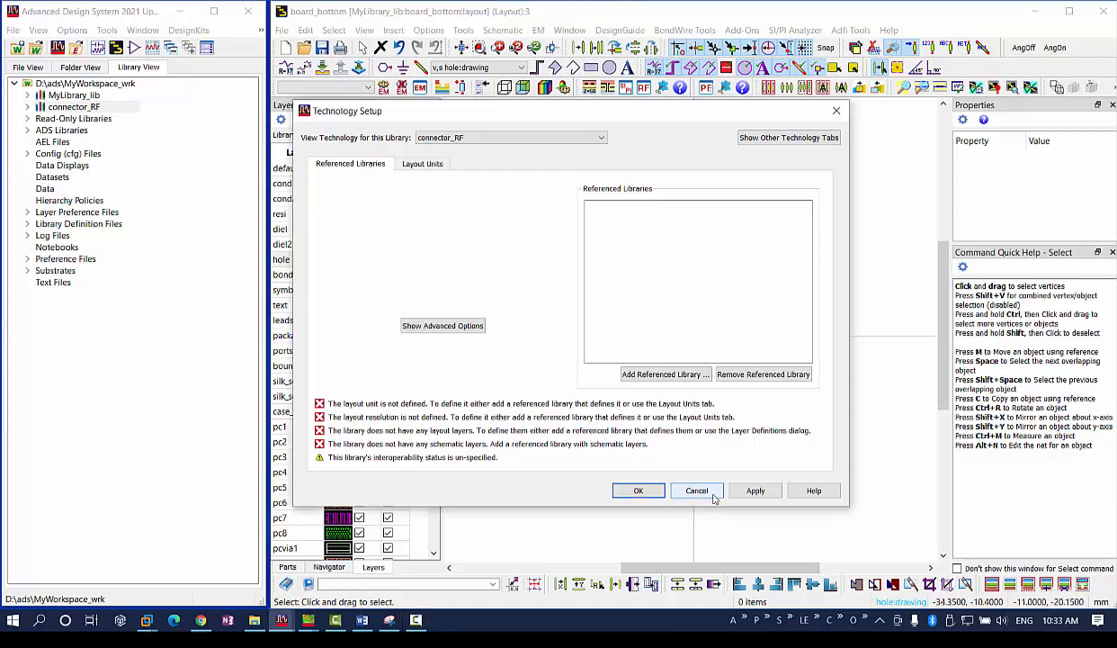
left_click(695, 488)
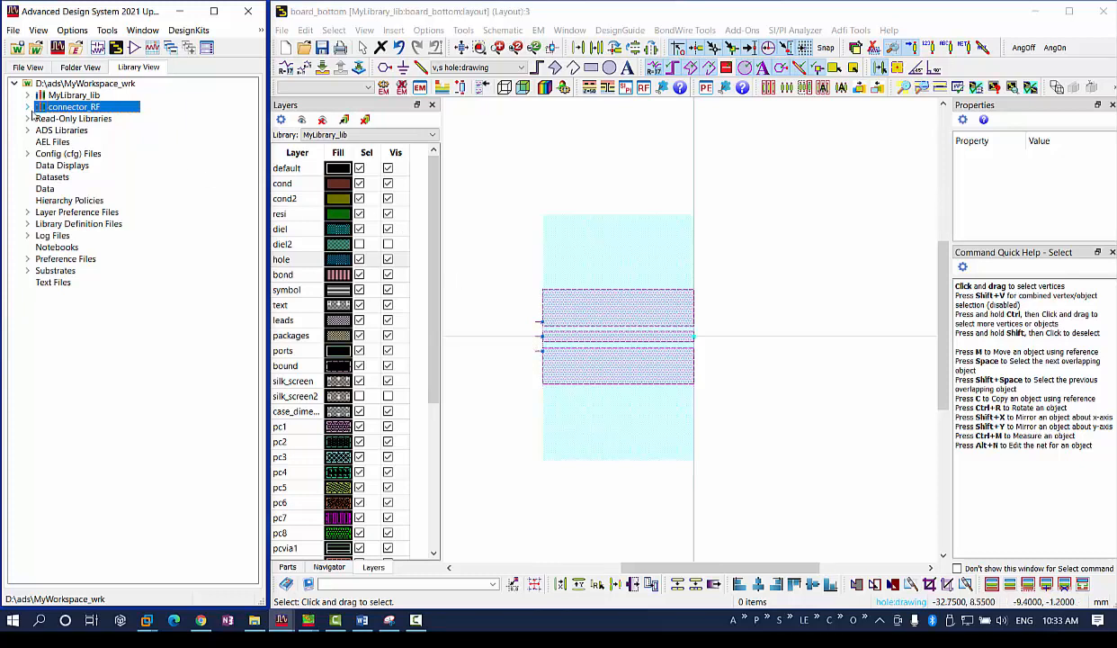
left_click(27, 106)
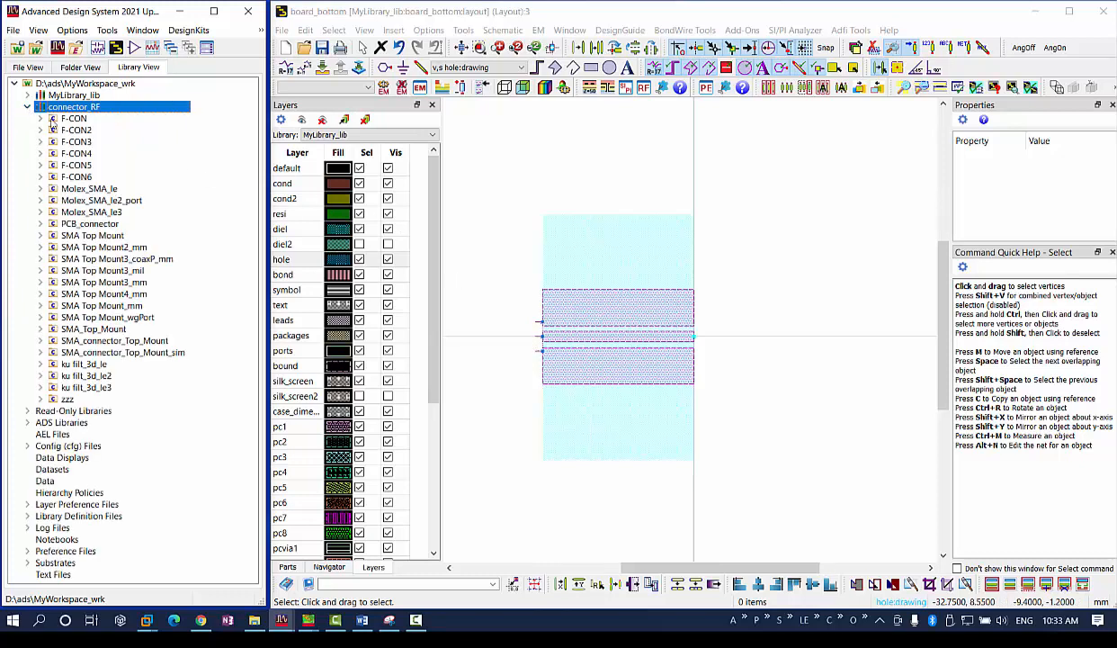
left_click(27, 107)
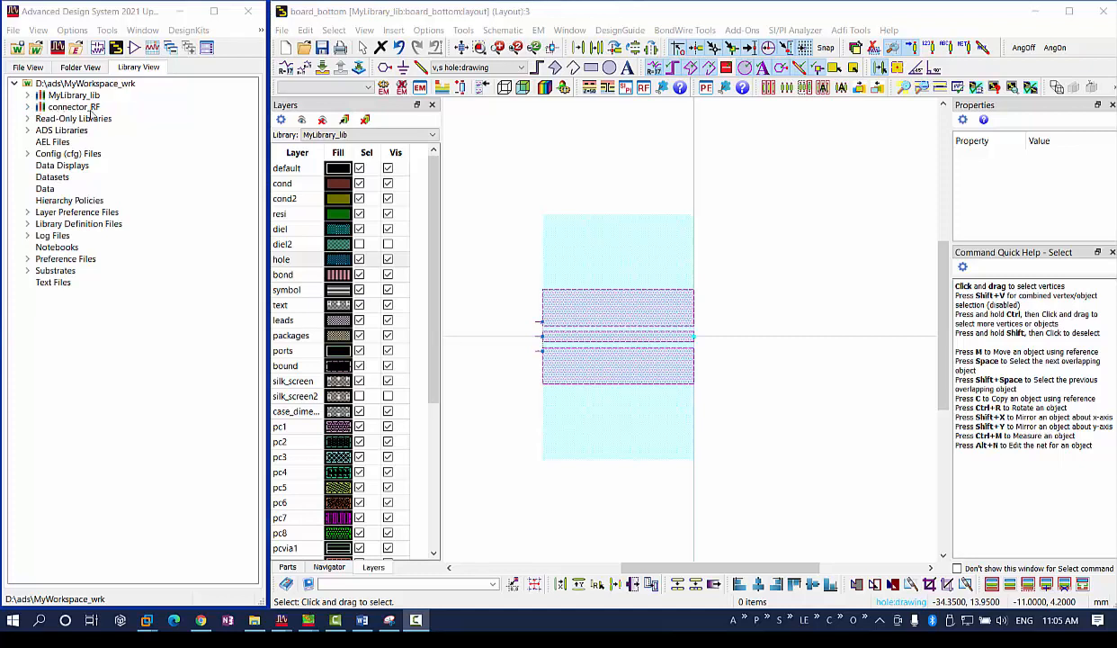
Start inserting the F-CON6 layout from connector_RF into the board_bottom layout, with CustomComponentLayer set to pc1:drawing.
left_click(29, 108)
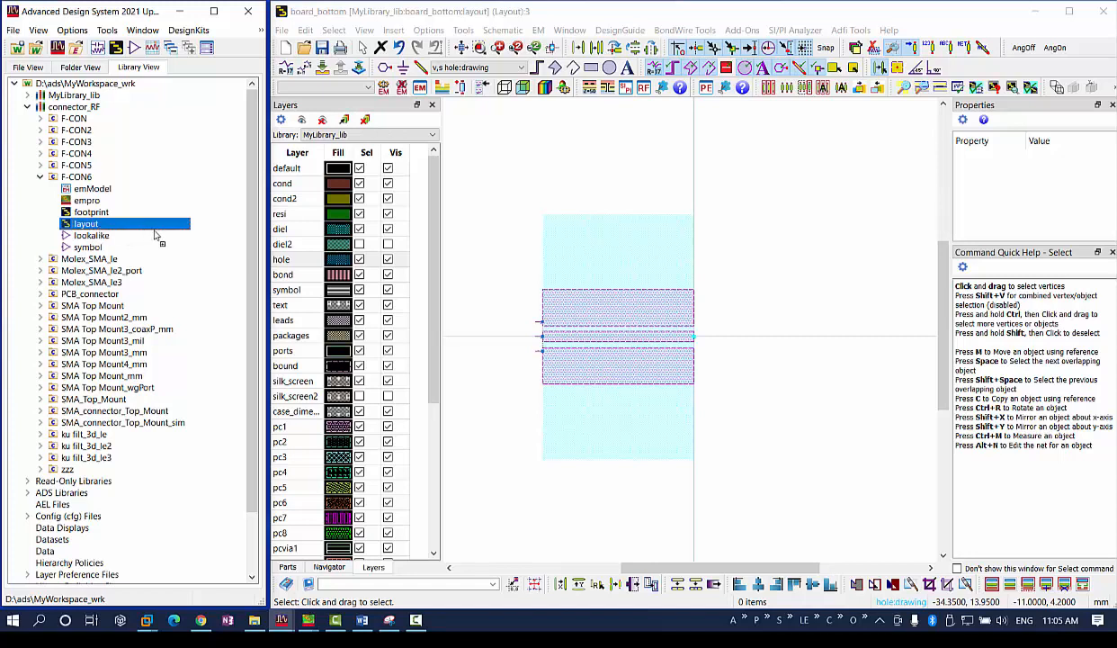
left_click_drag(636, 279, 688, 277)
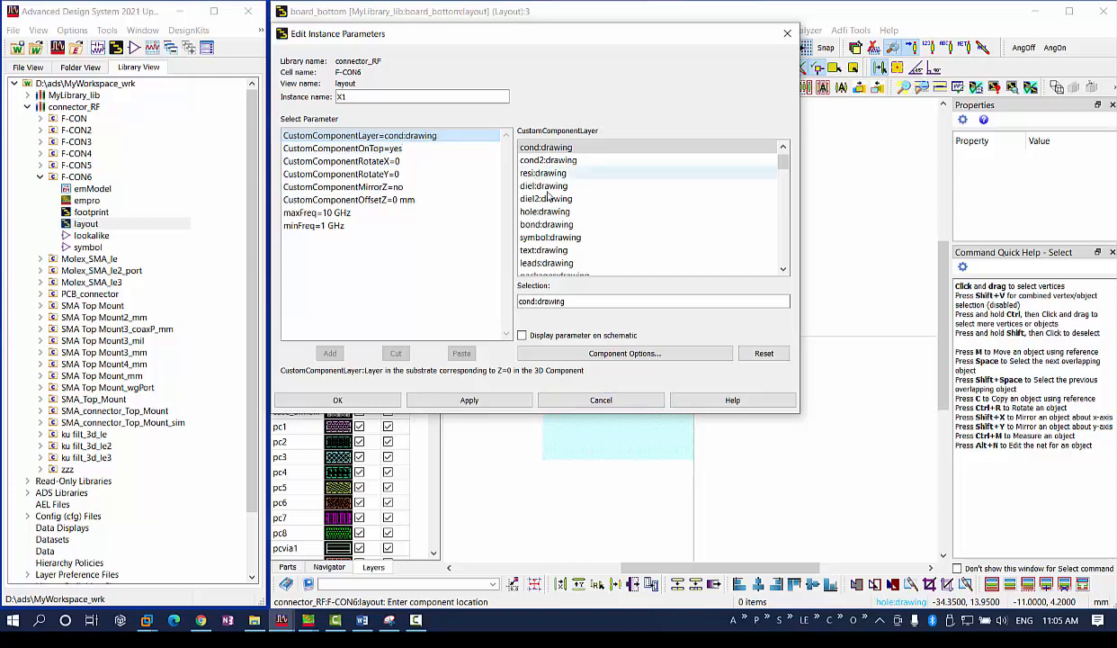
scroll(556, 200, "down", 5)
left_click(556, 161)
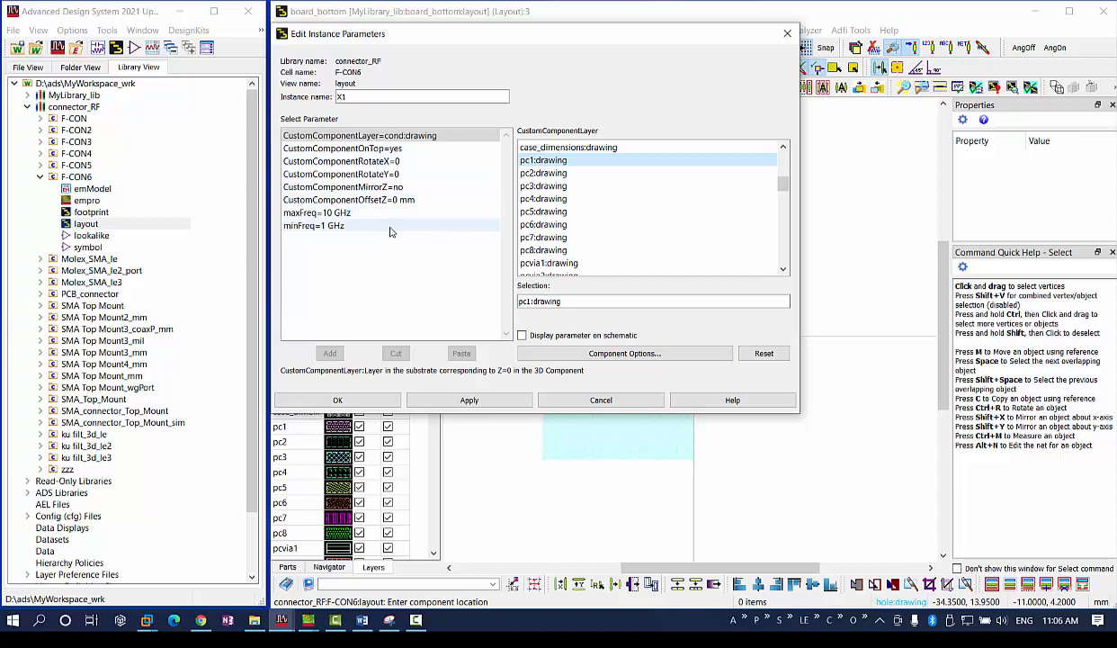
Set CustomComponentOffsetZ to -0.48 mm and place the F-CON6 connector at the center trace's end on the board edge.
left_click(393, 200)
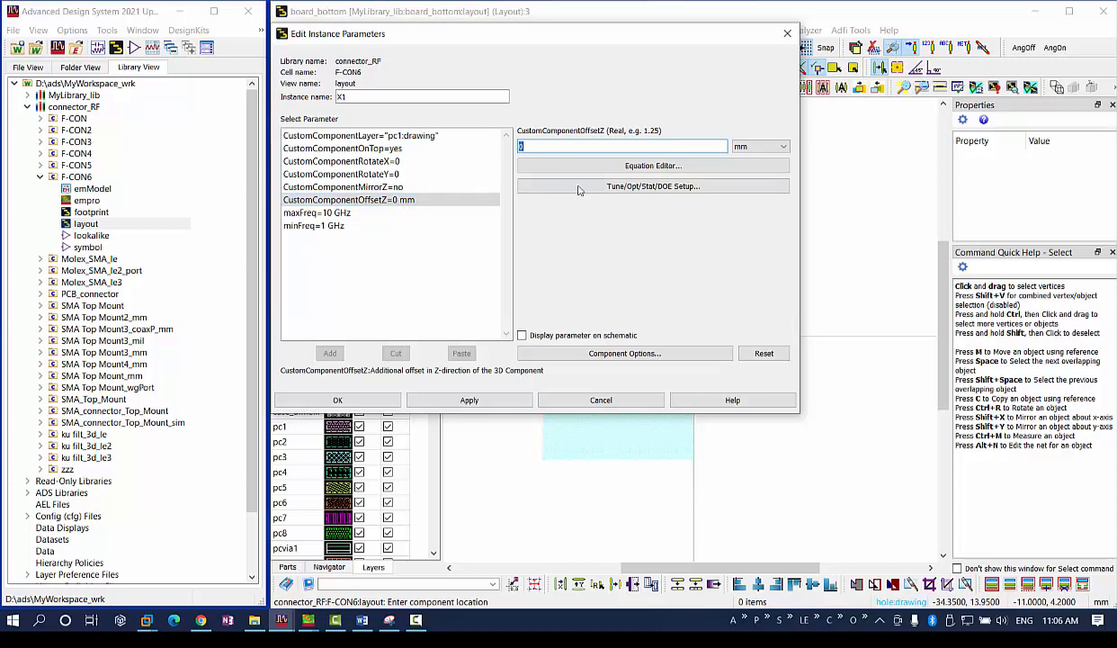
left_click(556, 147)
type(".")
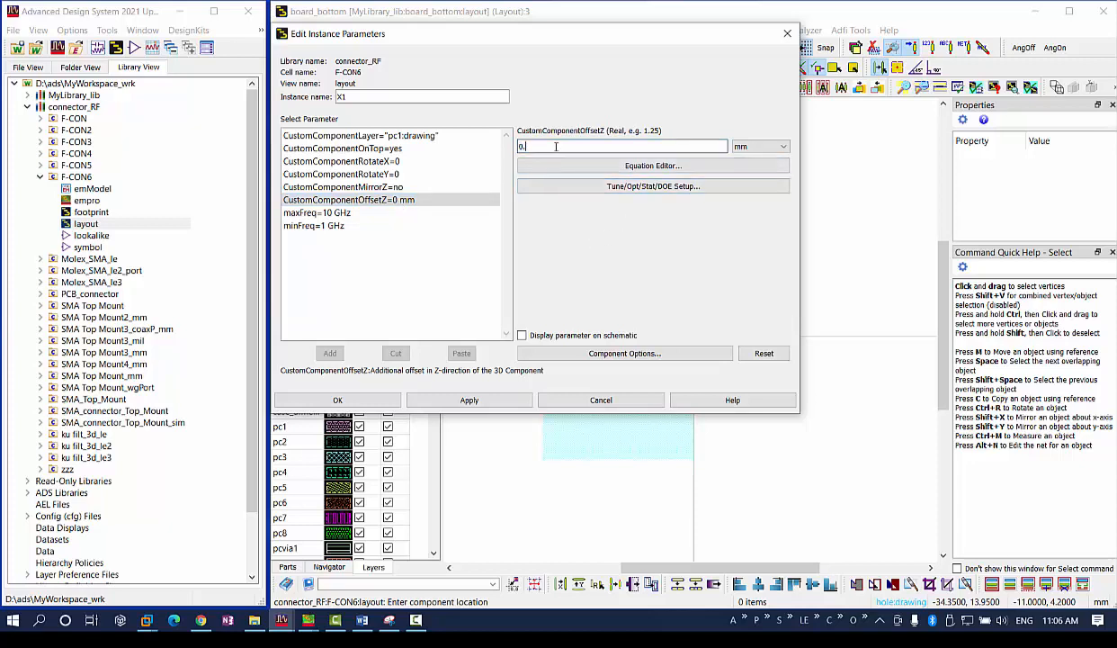
type("4")
key("Home")
type("-0.48")
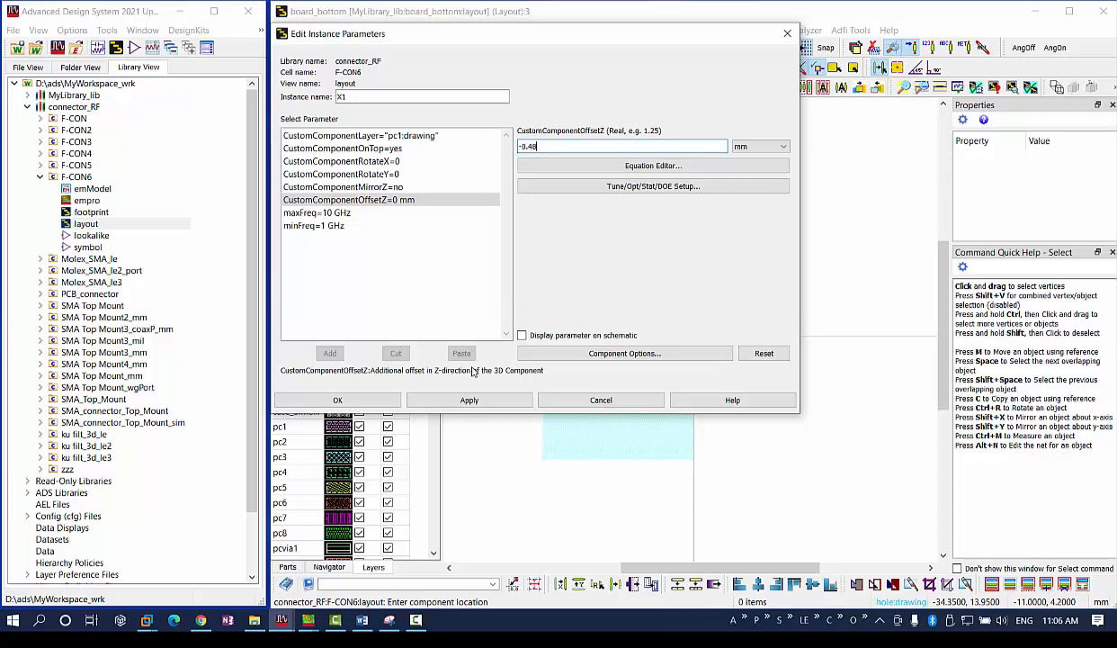
left_click(366, 403)
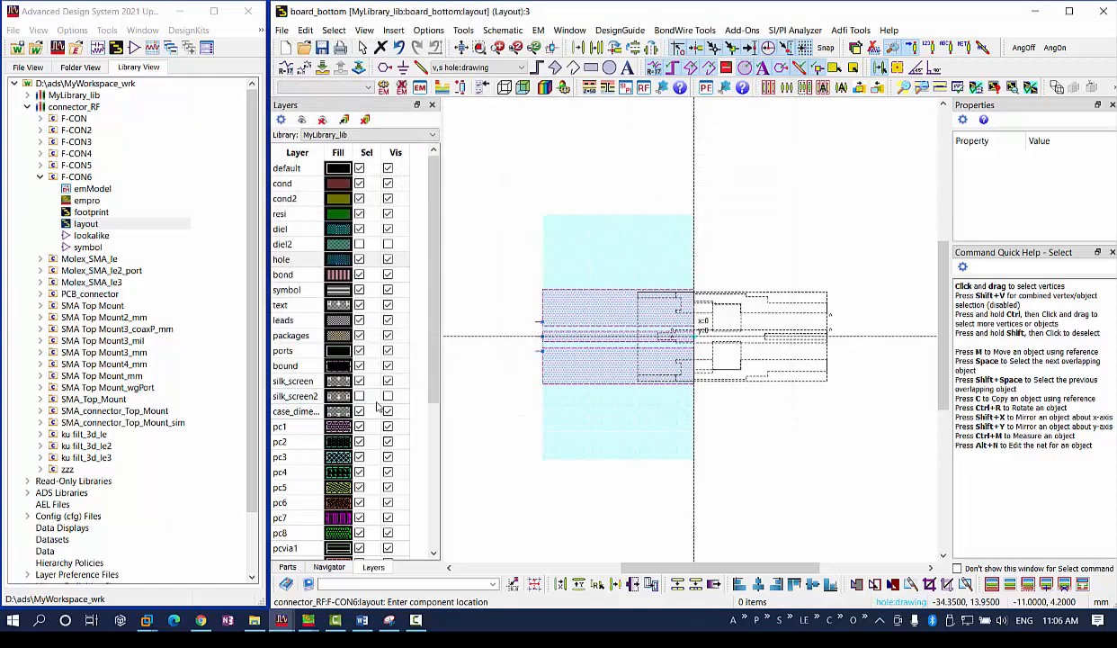
scroll(686, 371, "up", 4)
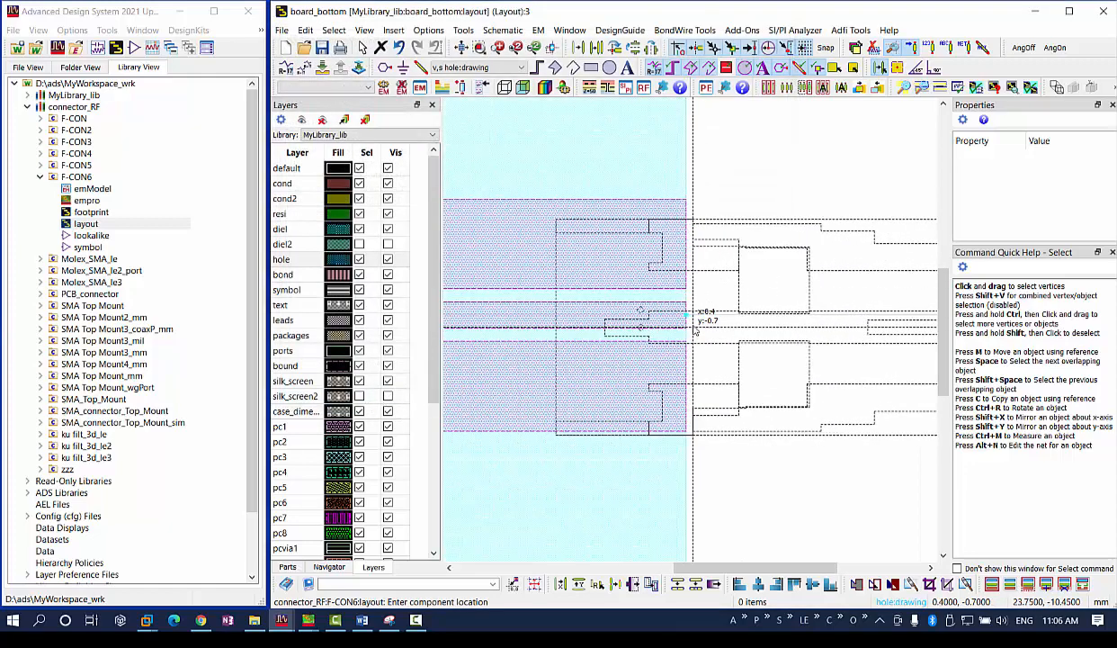
left_click(689, 319)
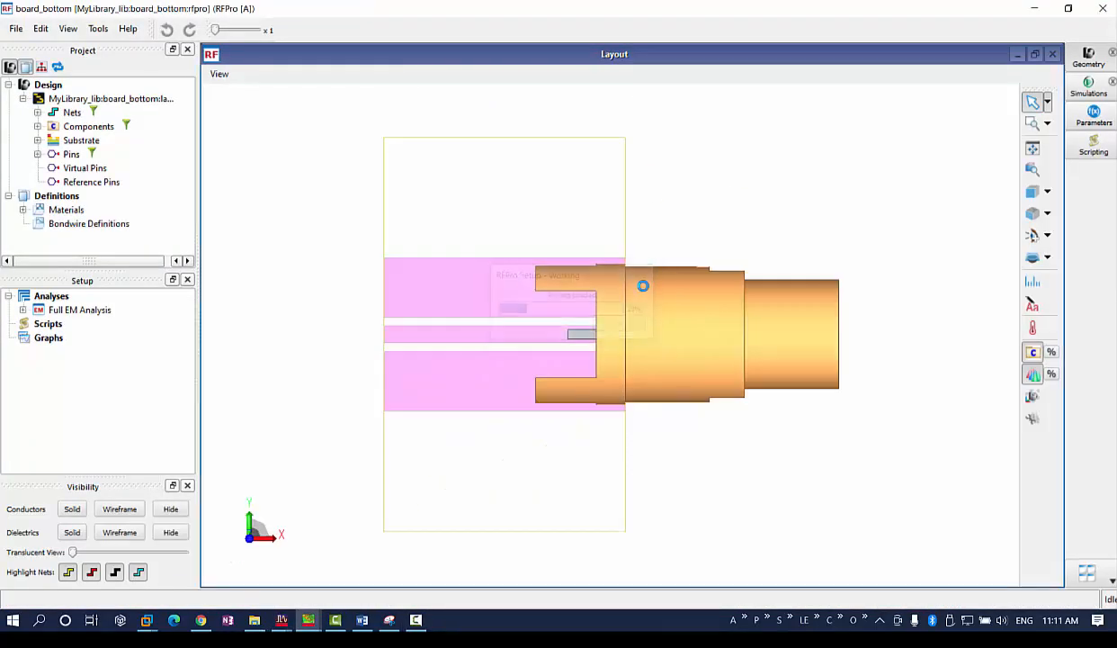
In RFPro, show the dielectrics as solid and examine in 3D how the connector's center pin and legs meet the board traces.
left_click_drag(631, 404, 764, 298)
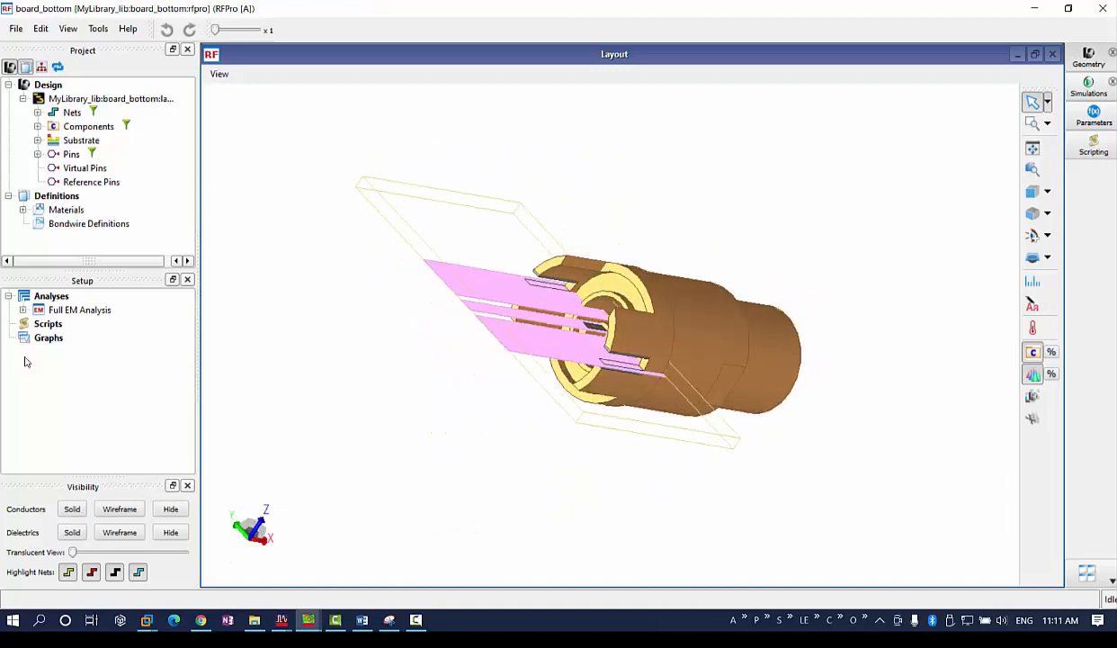
left_click(72, 532)
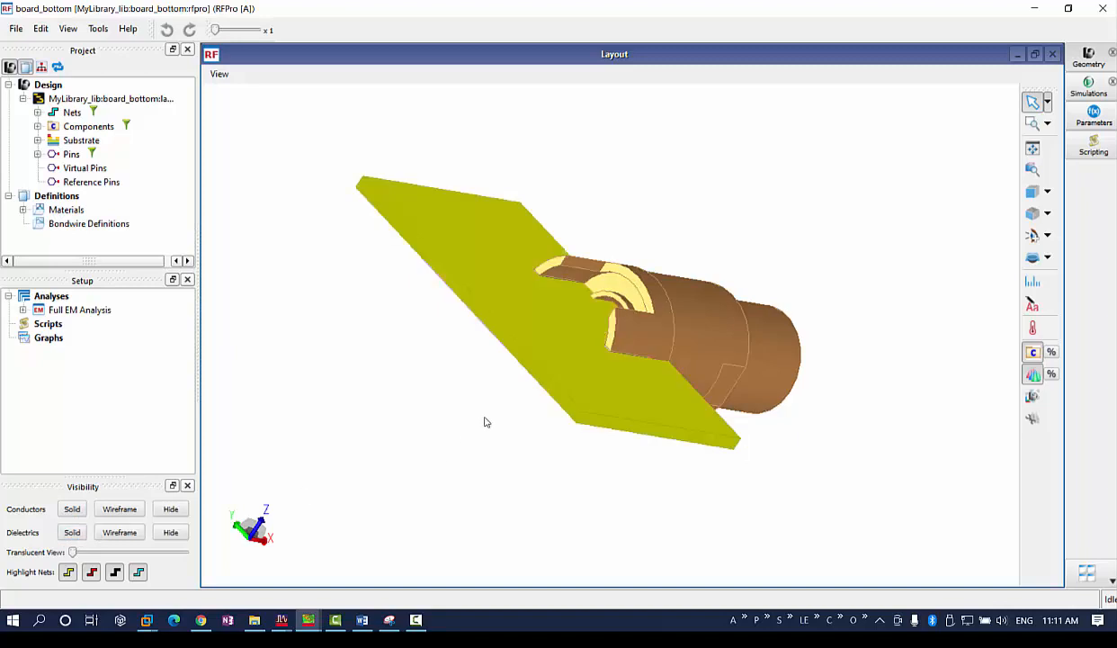
left_click_drag(470, 404, 629, 300)
scroll(630, 287, "up", 3)
scroll(628, 304, "up", 4)
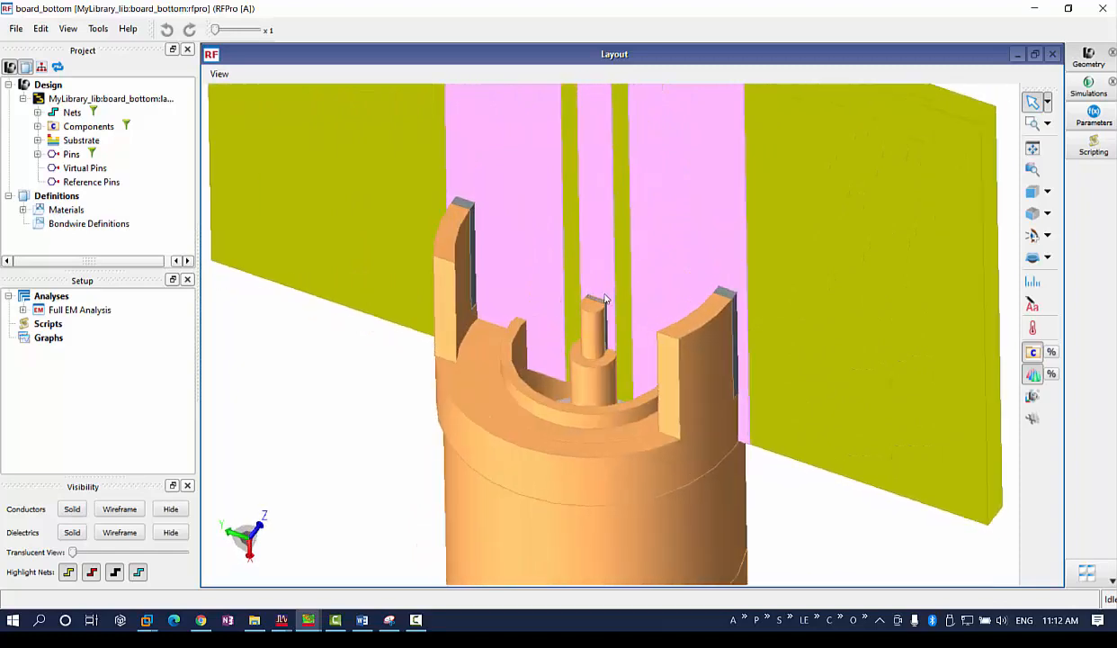
scroll(650, 293, "down", 5)
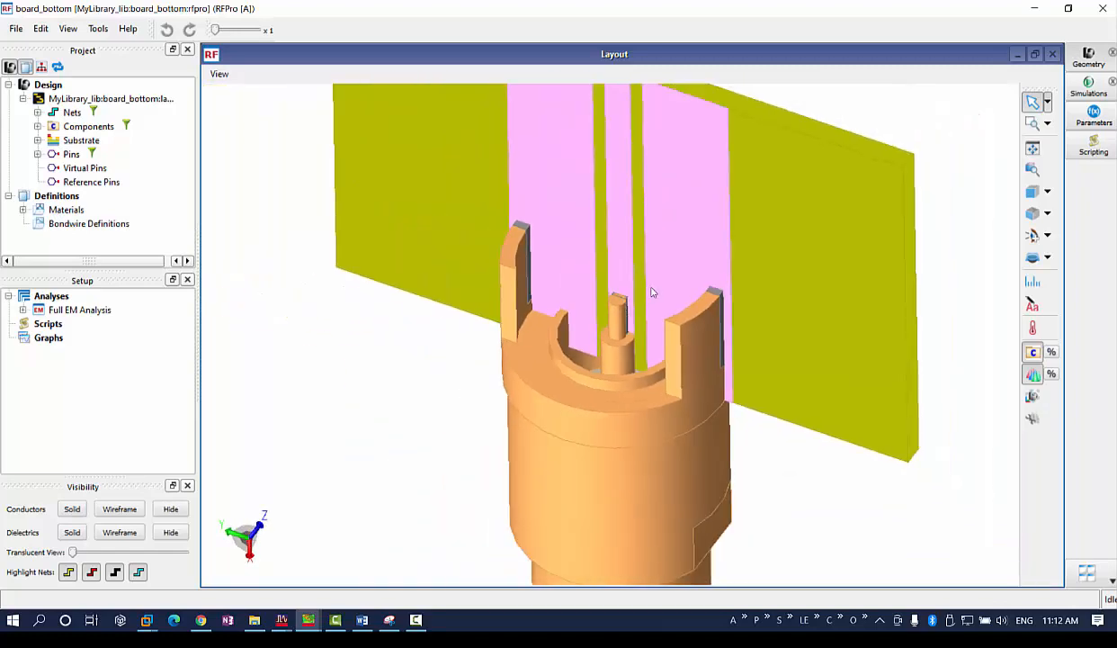
left_click_drag(646, 313, 729, 350)
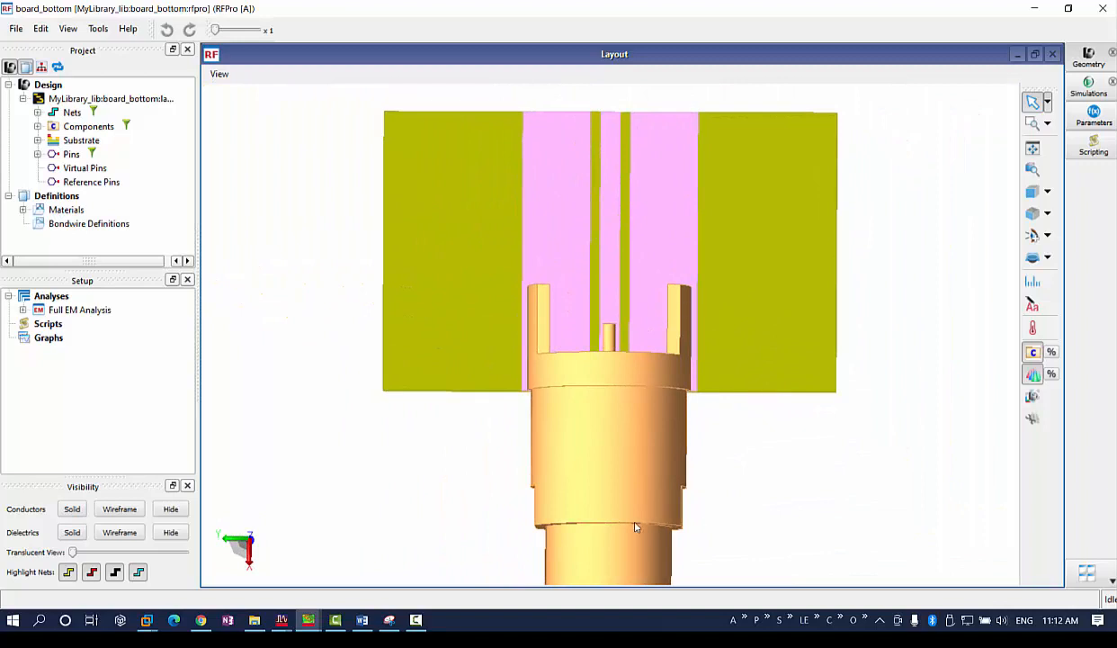
middle_click_drag(633, 526, 891, 431)
middle_click_drag(394, 420, 430, 445)
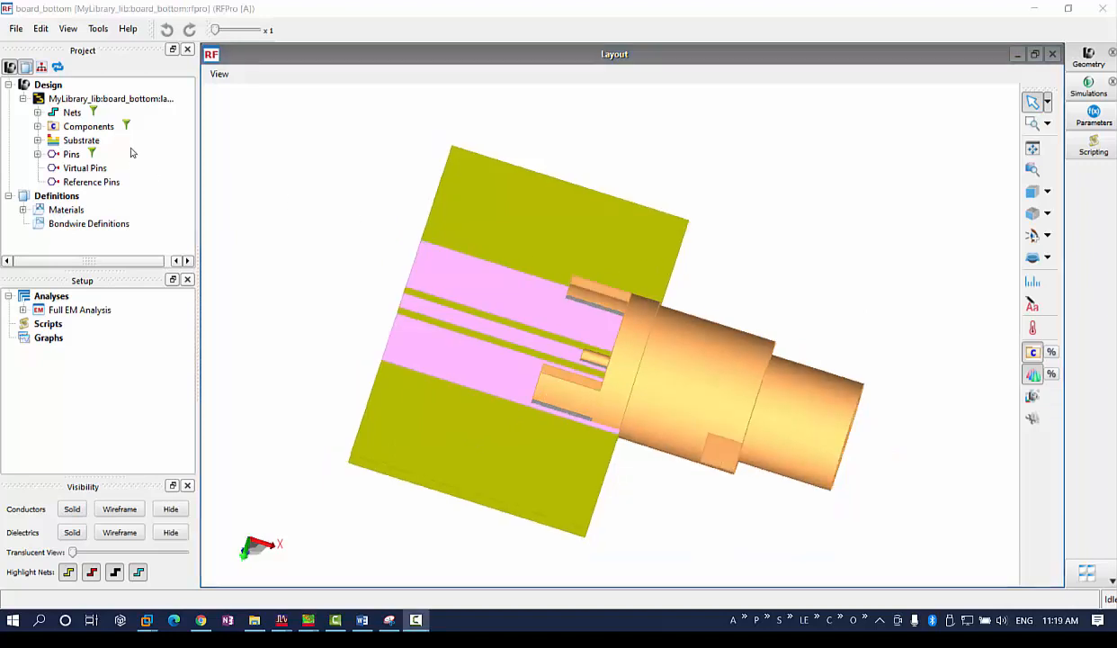
Highlight the sig net among the design's nets and hide the conductors.
left_click(37, 113)
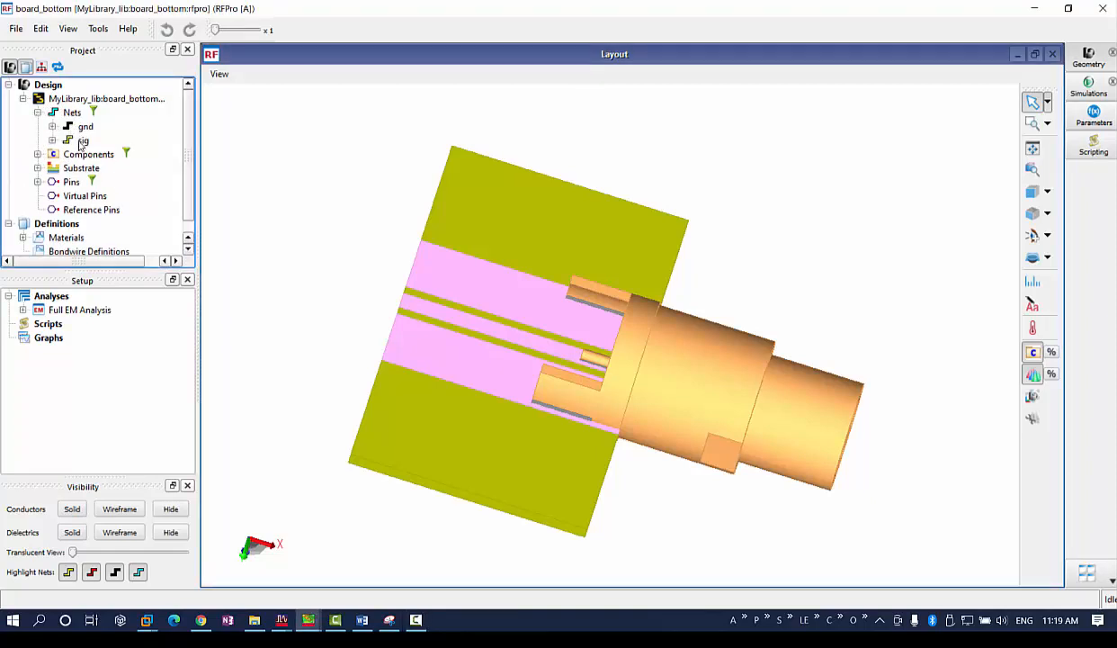
left_click(82, 141)
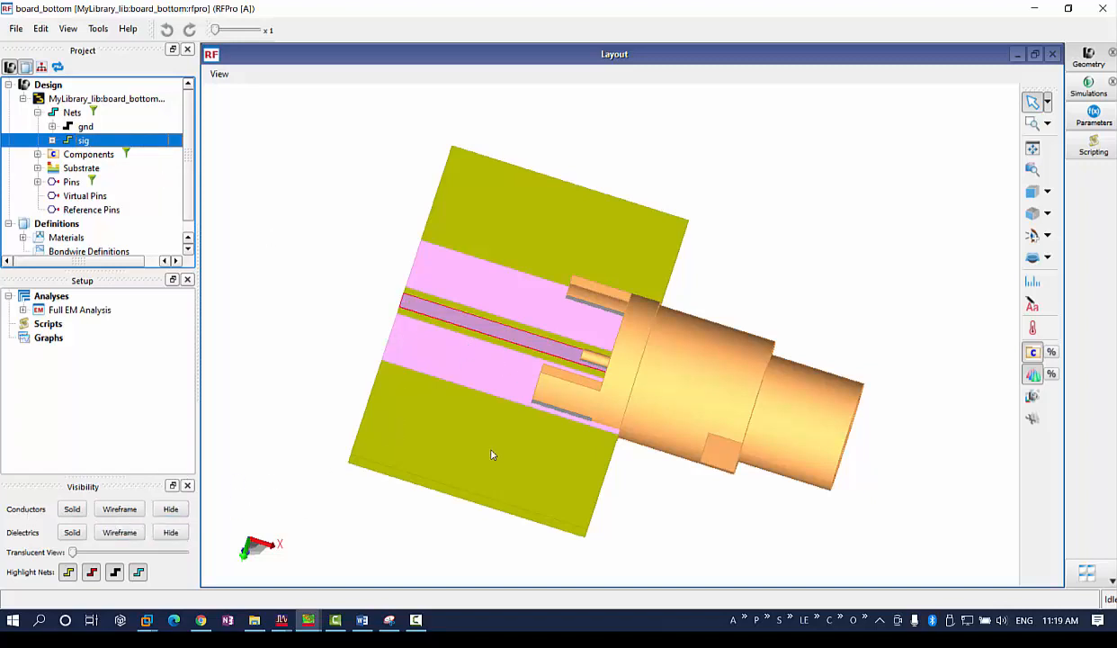
left_click(172, 509)
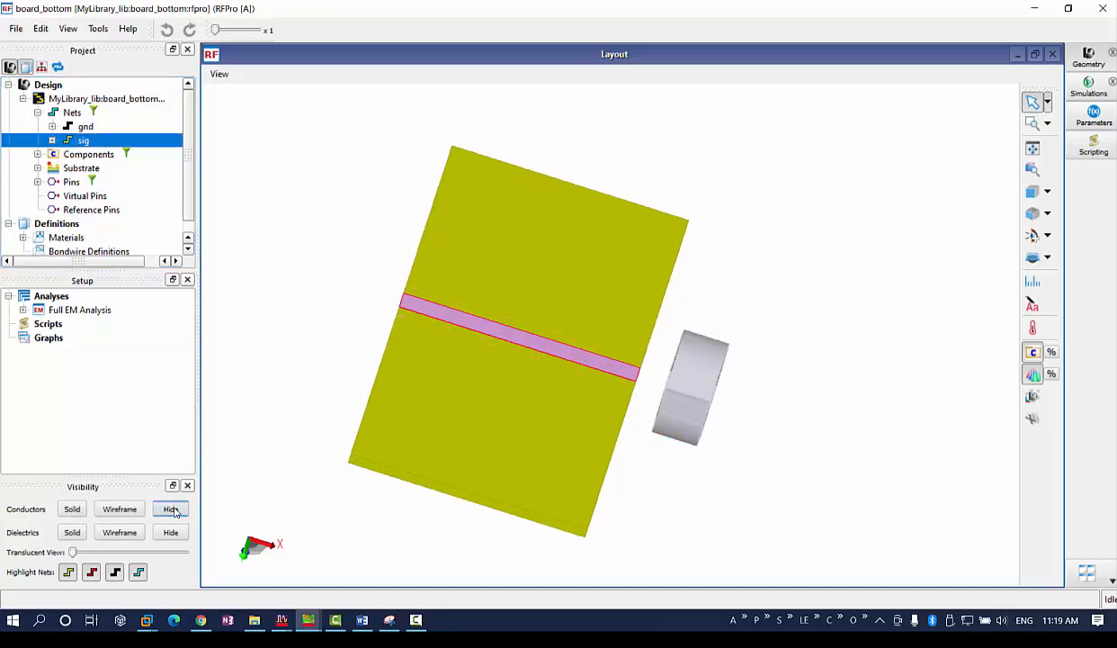
Hide the dielectrics, highlight the gnd net and the F-CON6 component, and show the dielectrics and conductors as solid again.
left_click(171, 531)
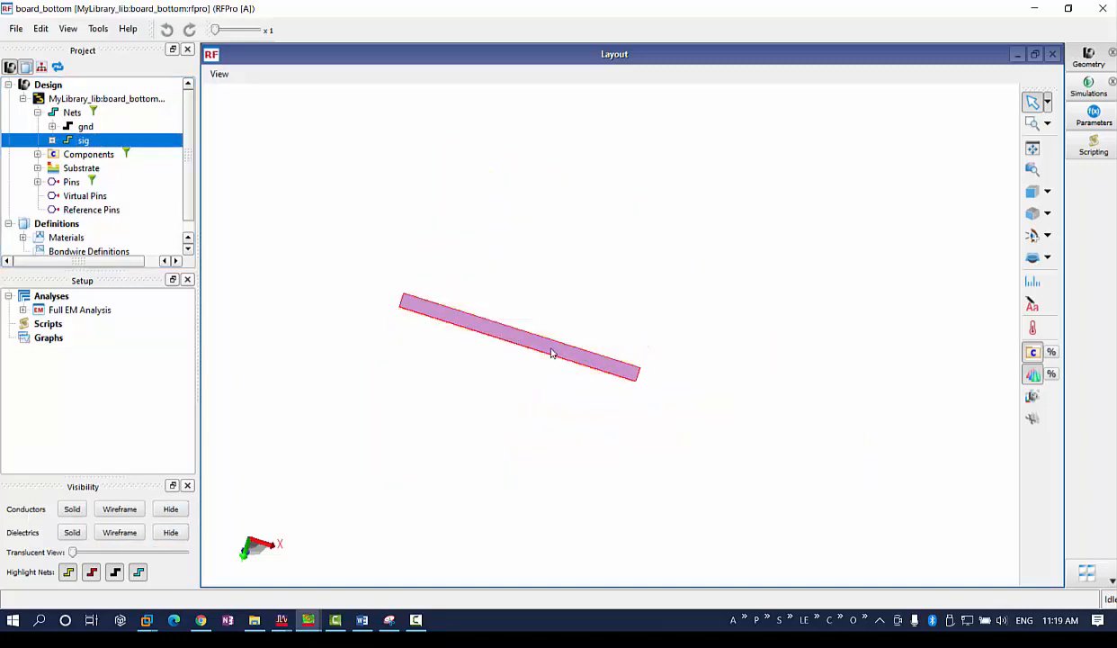
left_click(83, 127)
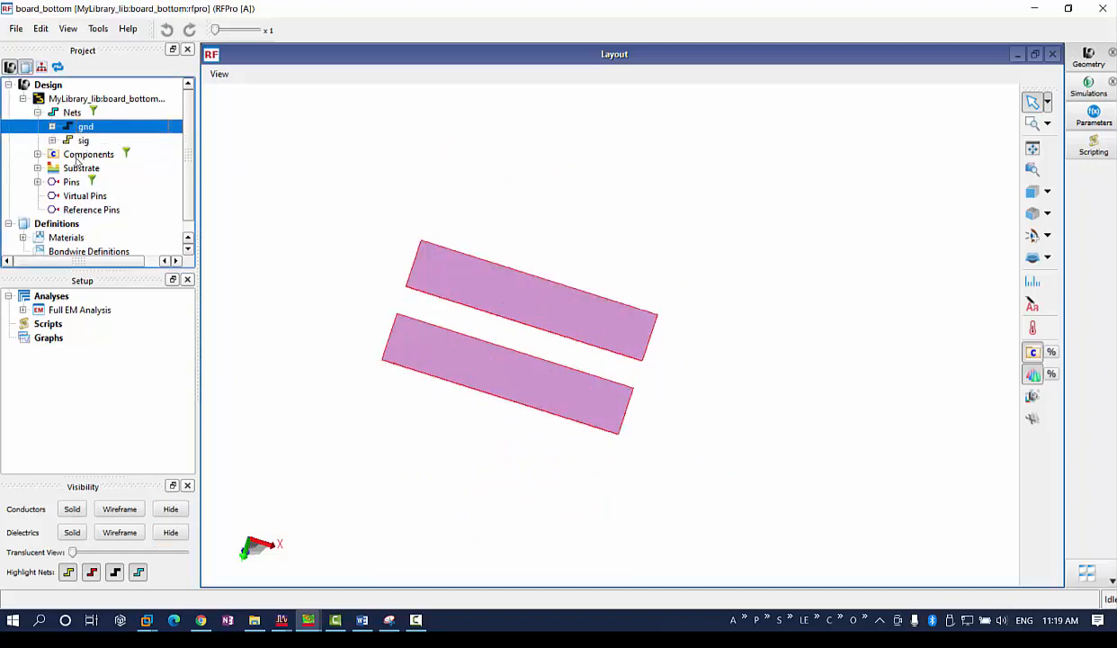
left_click(38, 155)
left_click(84, 169)
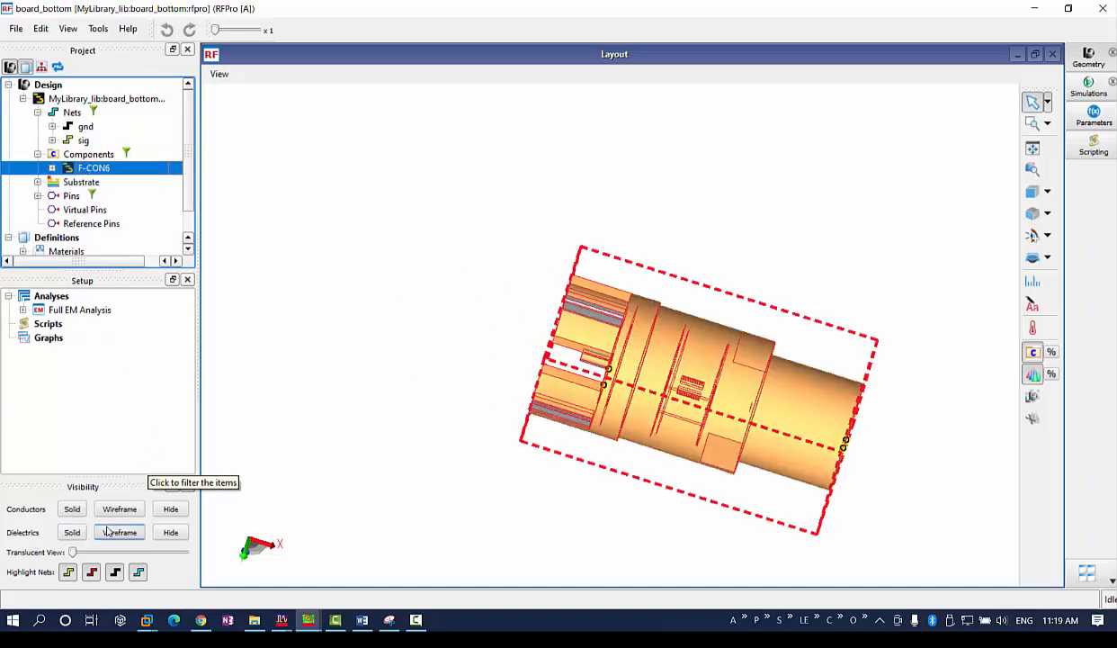
left_click(72, 531)
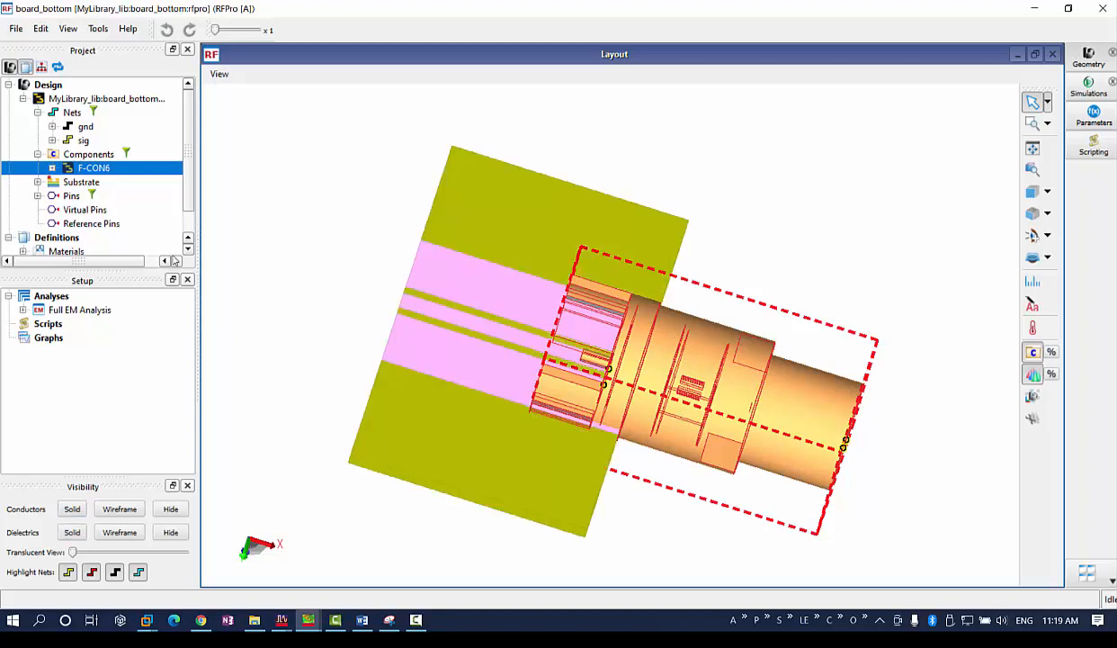
Examine the conductor and dielectric layers listed under the design's substrate and the display options of pc2.
left_click(39, 183)
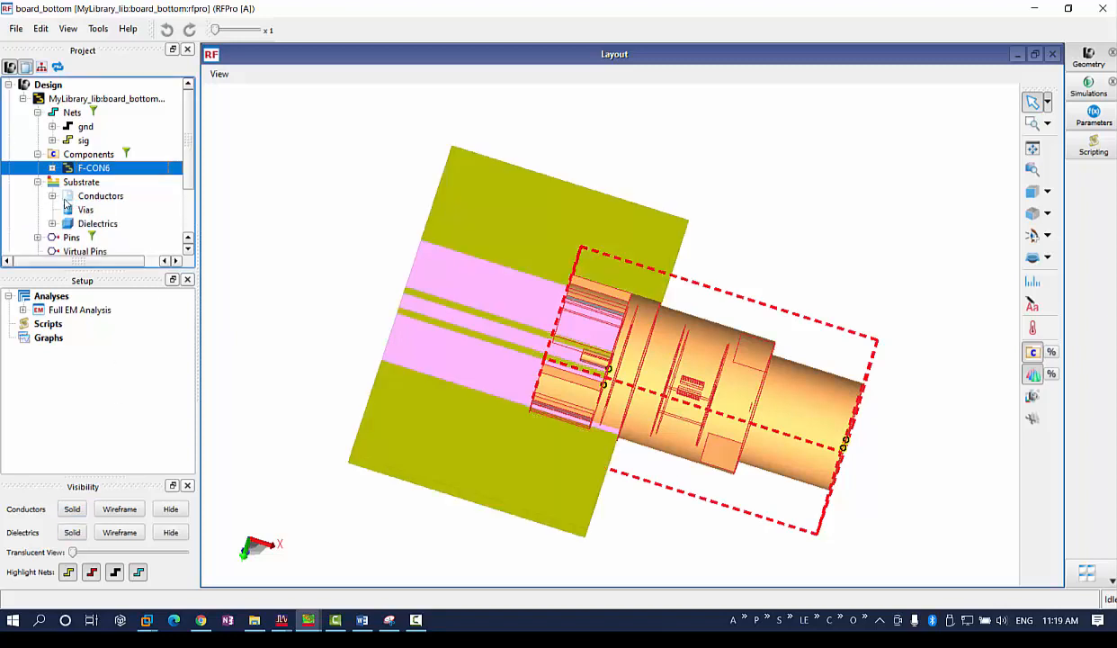
scroll(71, 198, "down", 1)
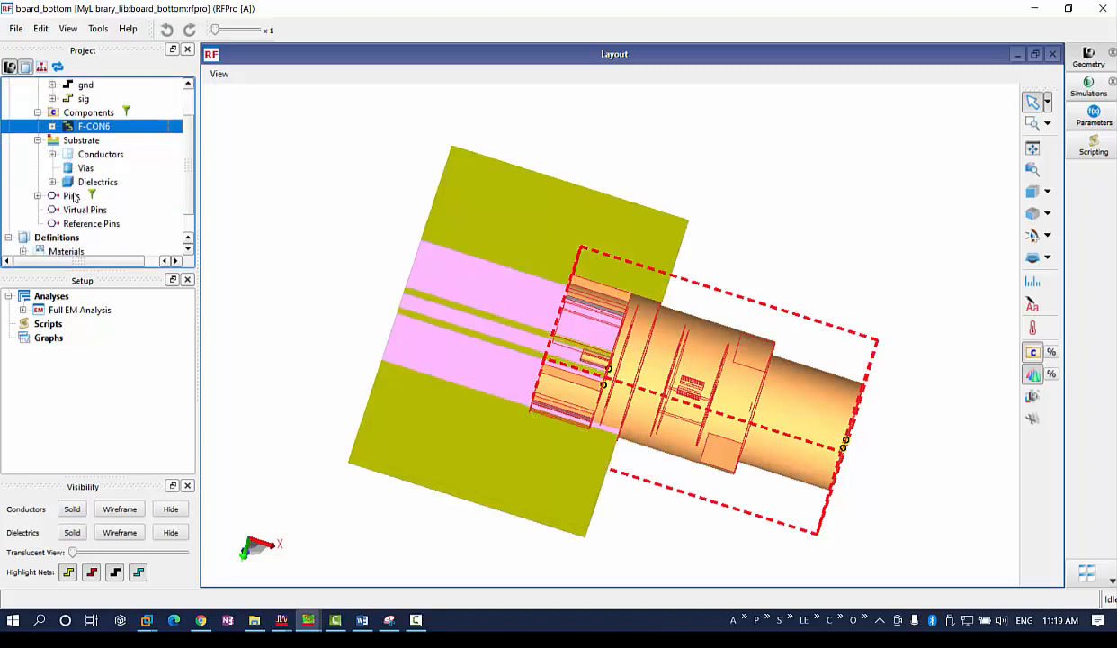
left_click(52, 182)
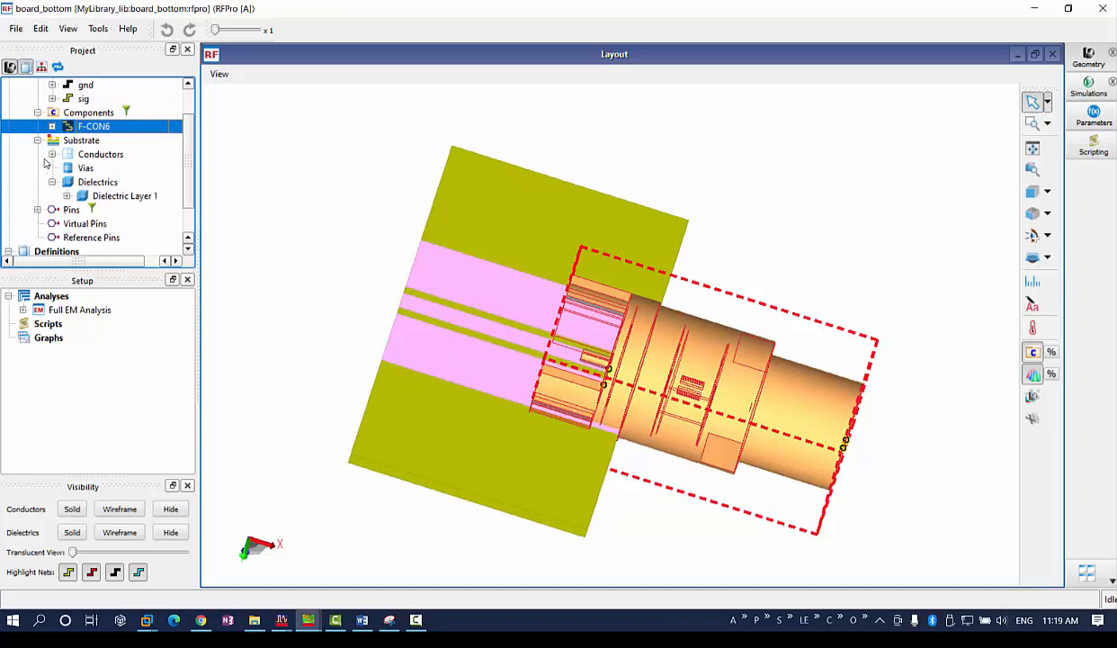
left_click(53, 154)
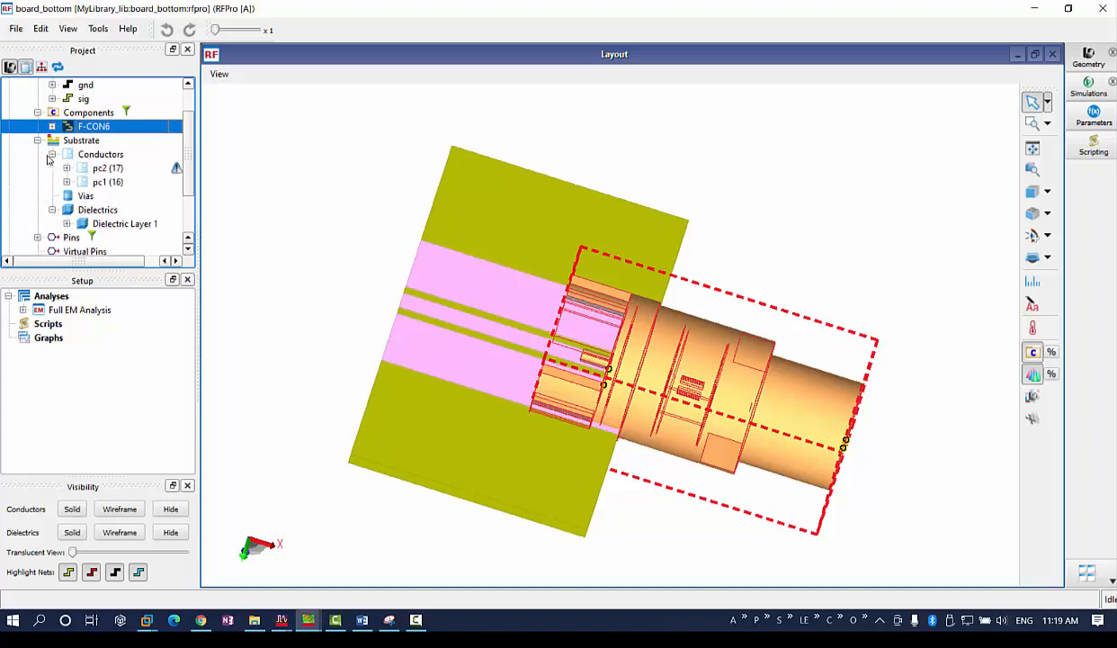
right_click(103, 169)
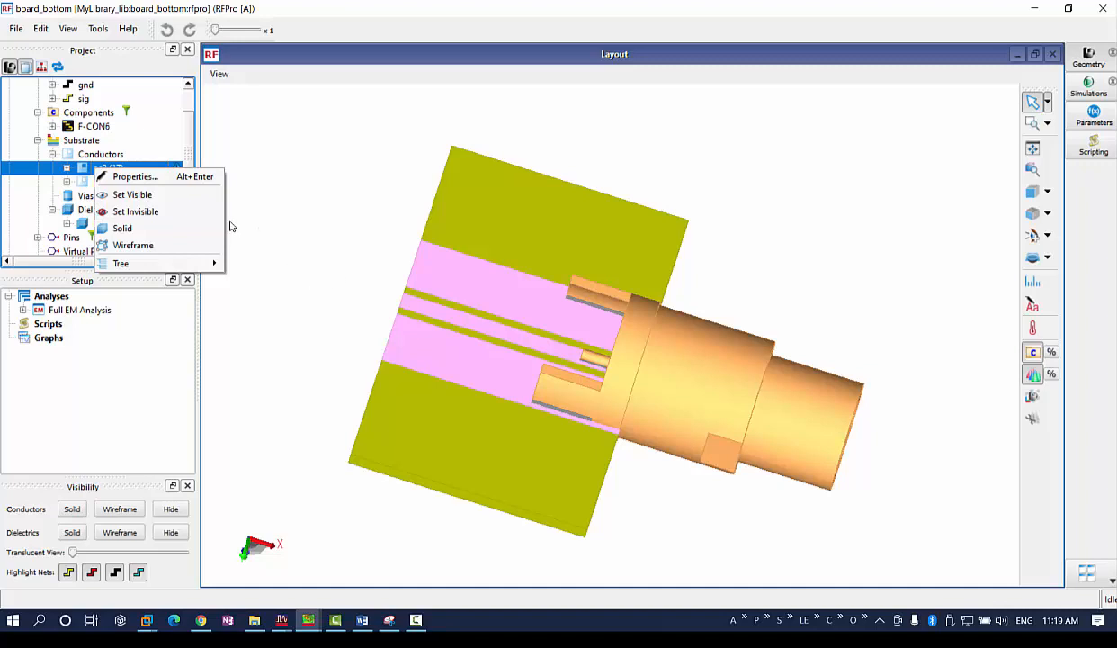
left_click(53, 154)
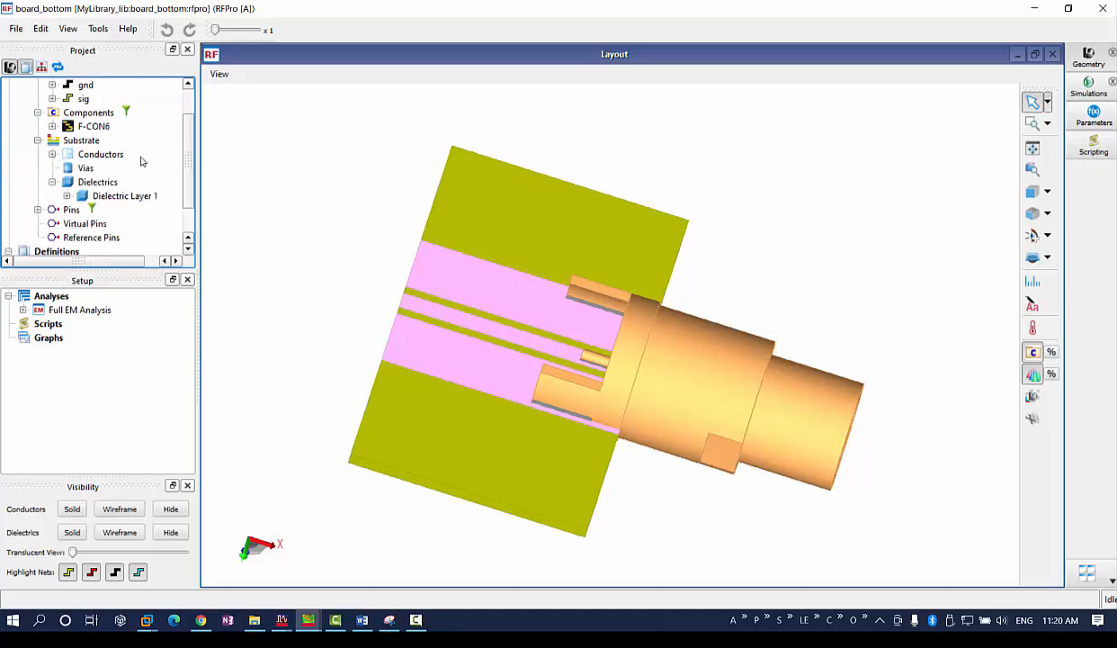
scroll(74, 147, "up", 1)
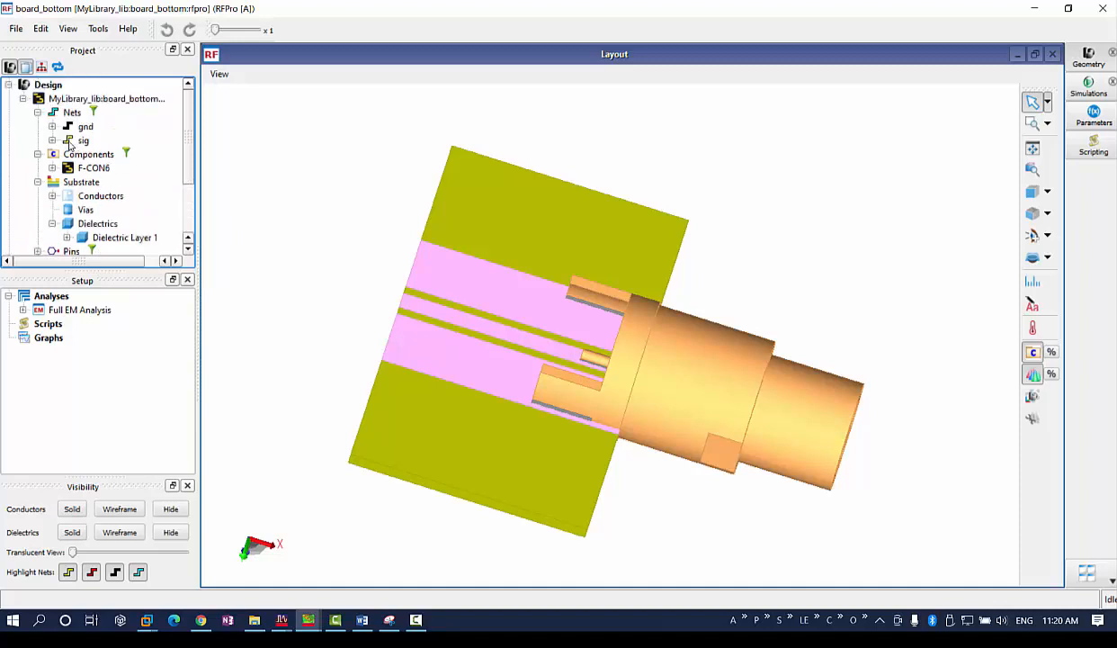
left_click(37, 113)
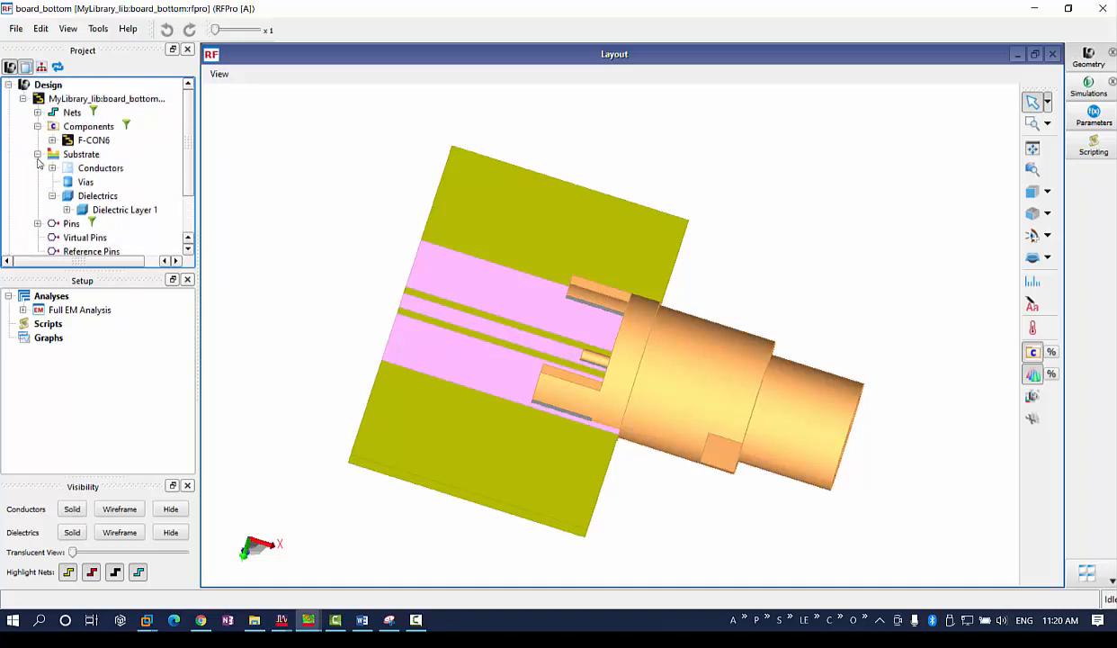
Create a new, empty EM extraction alongside Full EM Analysis and expand its setup entries.
right_click(38, 300)
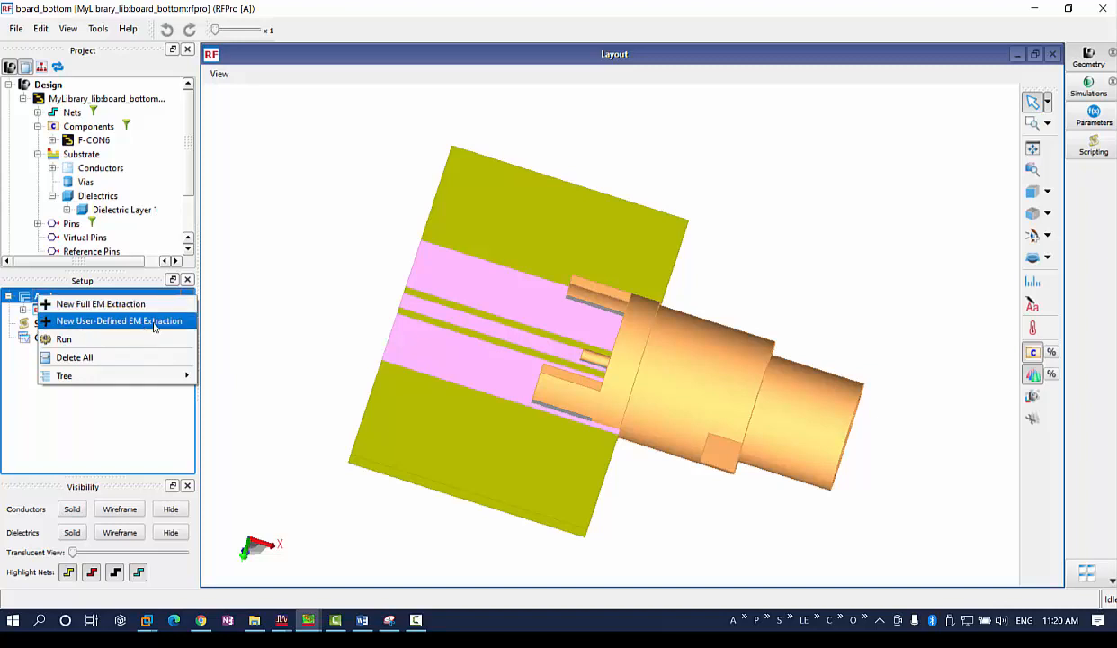
left_click(261, 304)
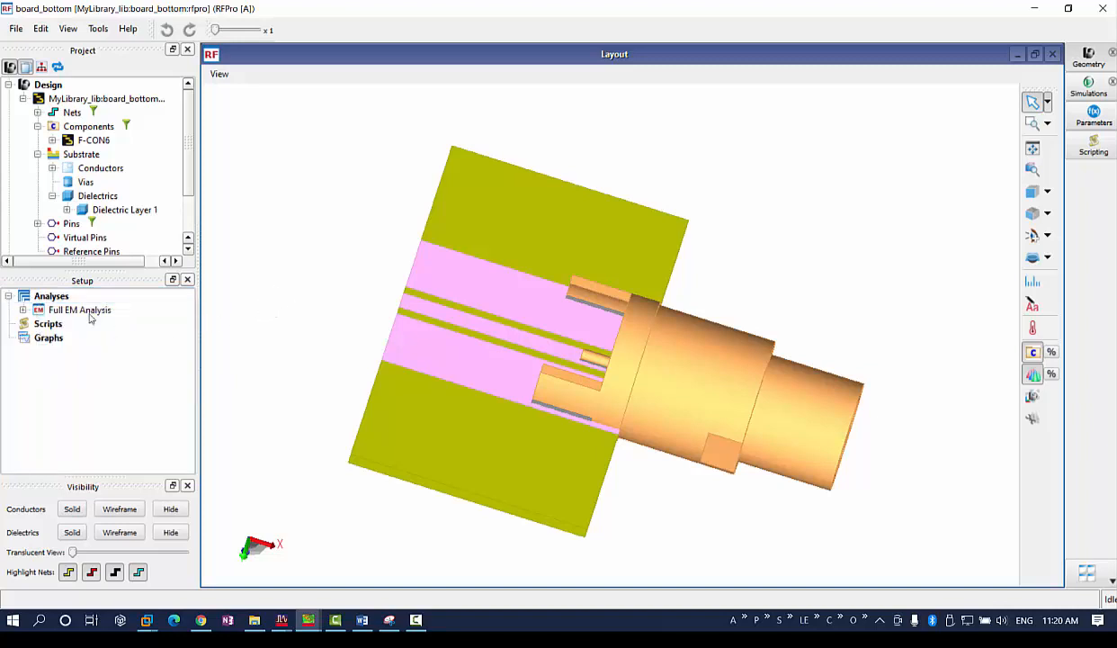
left_click(22, 309)
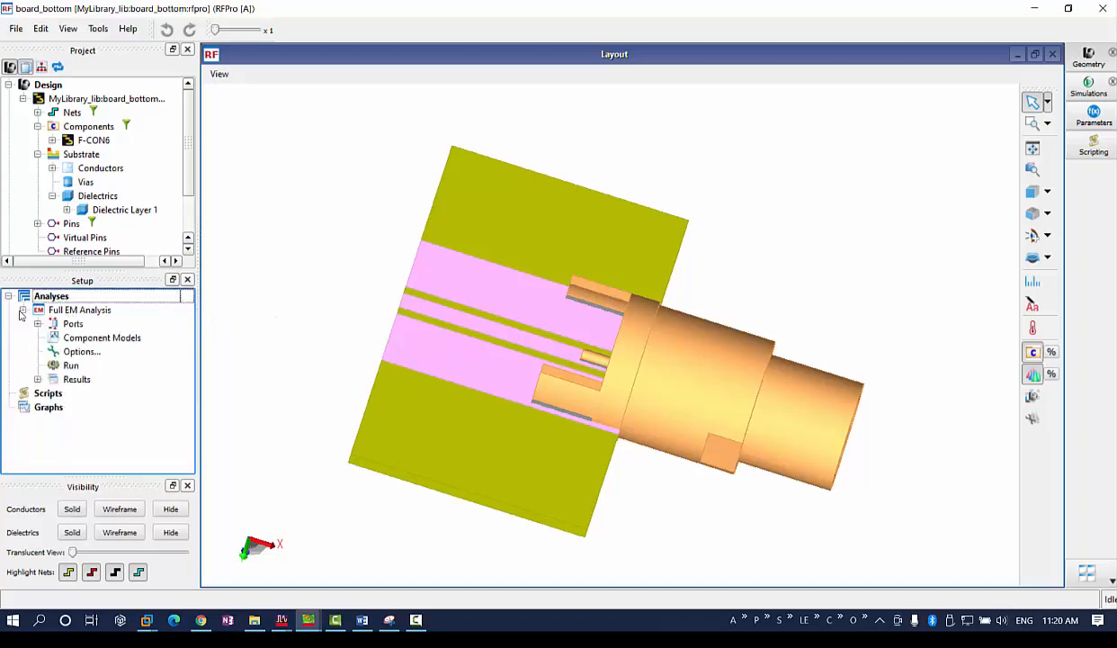
left_click(23, 309)
right_click(38, 296)
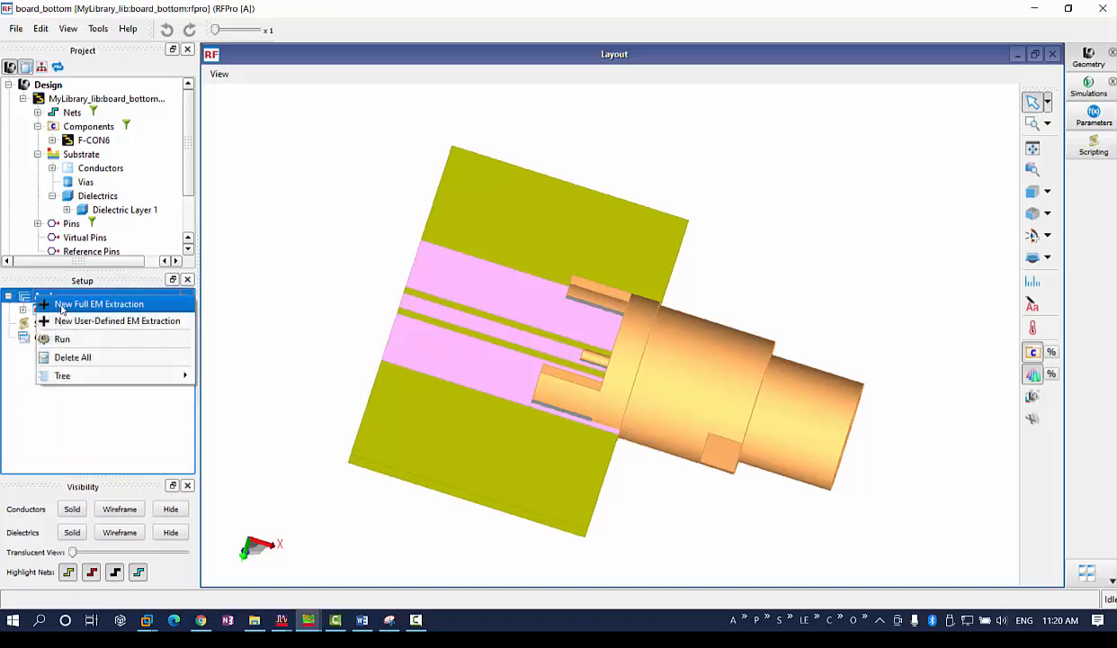
left_click(61, 306)
left_click(23, 323)
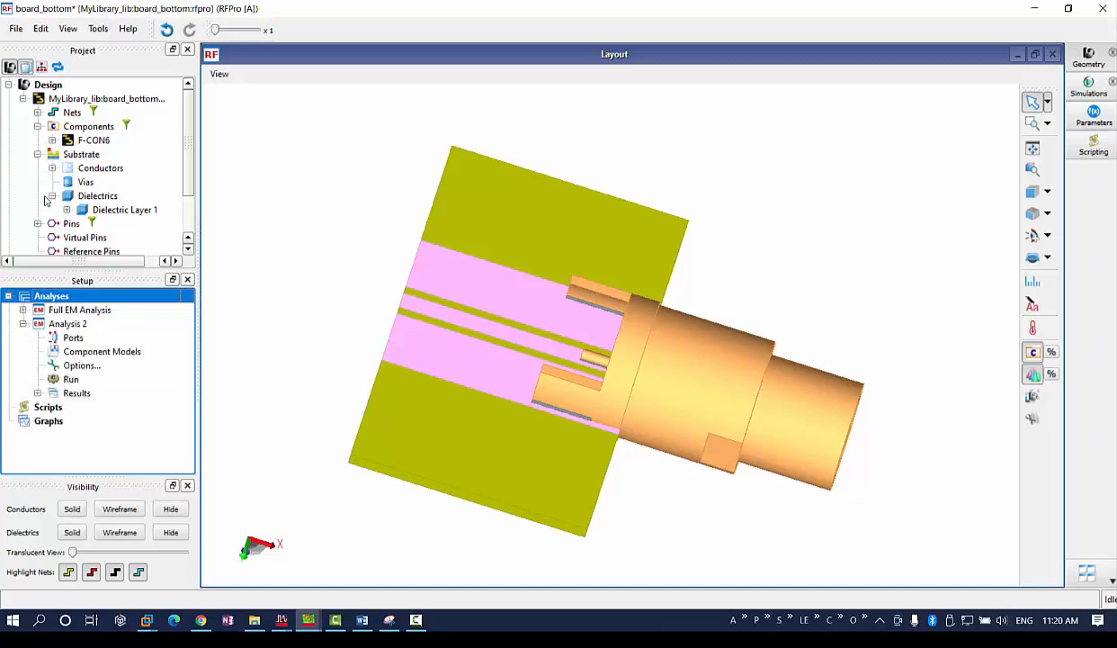
Locate the design pin P1 :: sig at the trace's board edge and add it as a port of the new analysis.
left_click(38, 224)
scroll(101, 210, "down", 2)
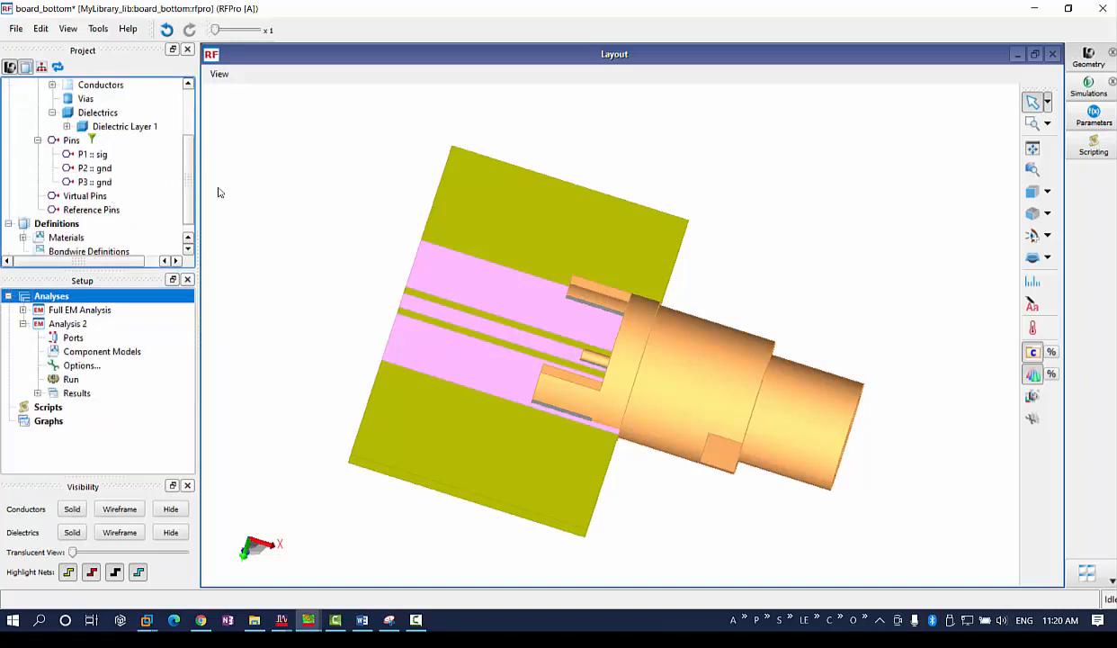
left_click(92, 155)
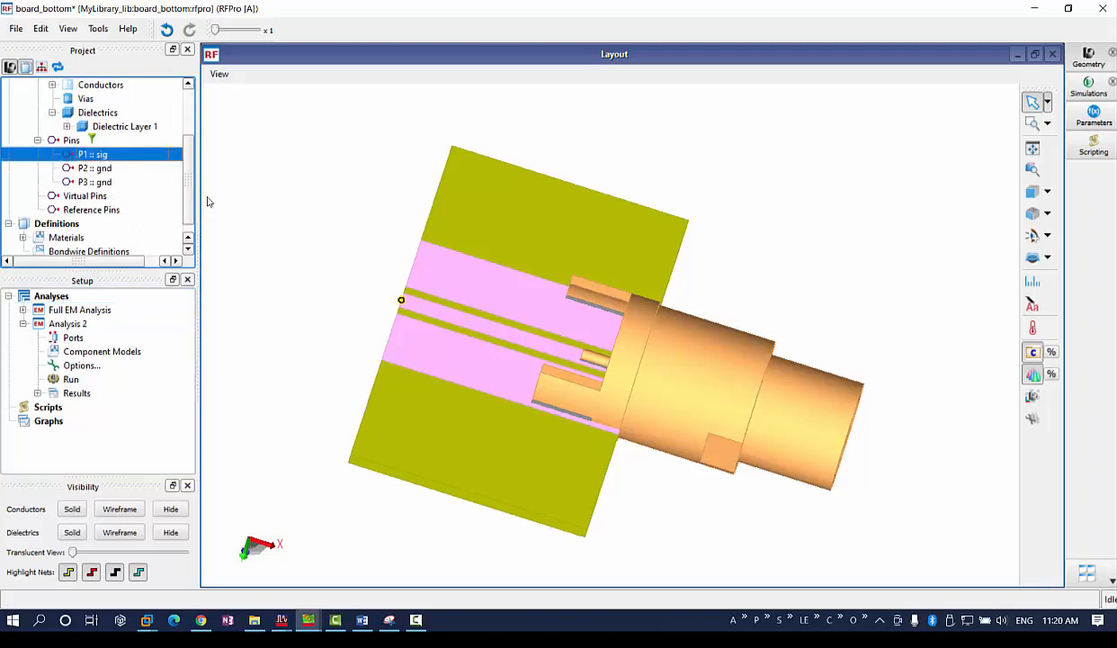
scroll(400, 316, "up", 5)
scroll(399, 317, "down", 4)
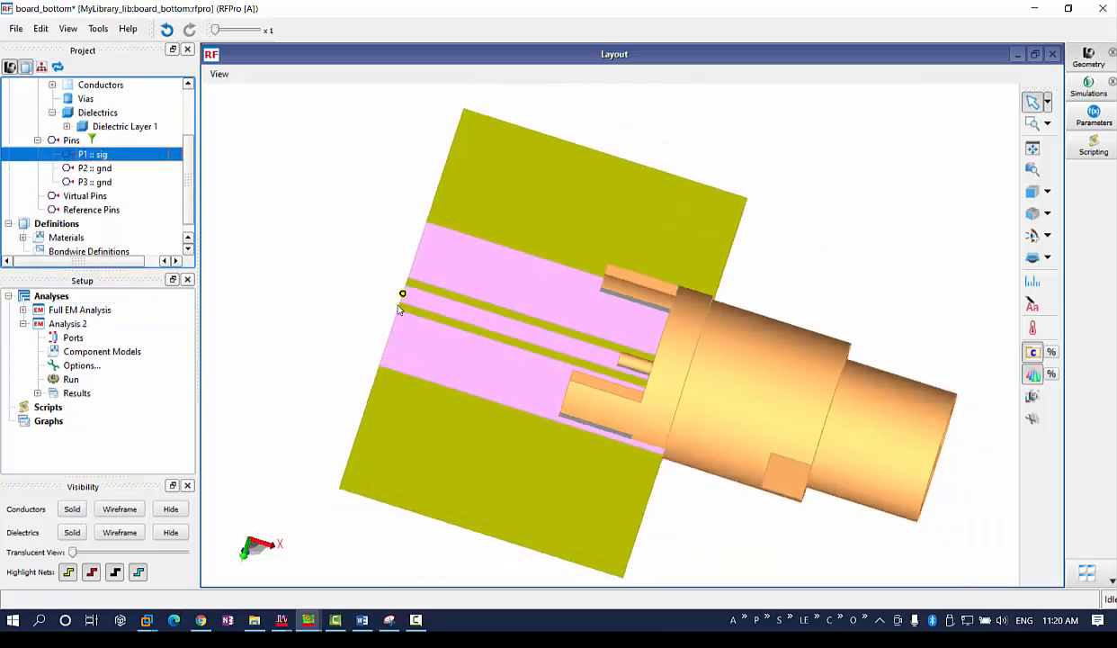
middle_click_drag(399, 317, 450, 324)
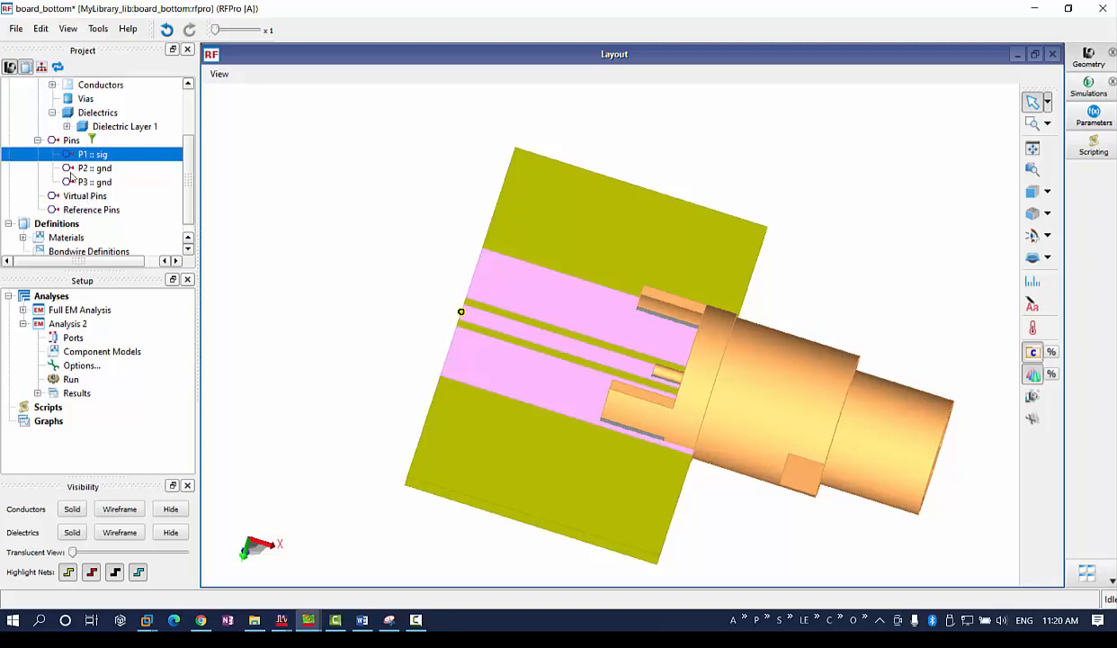
left_click_drag(77, 155, 74, 340)
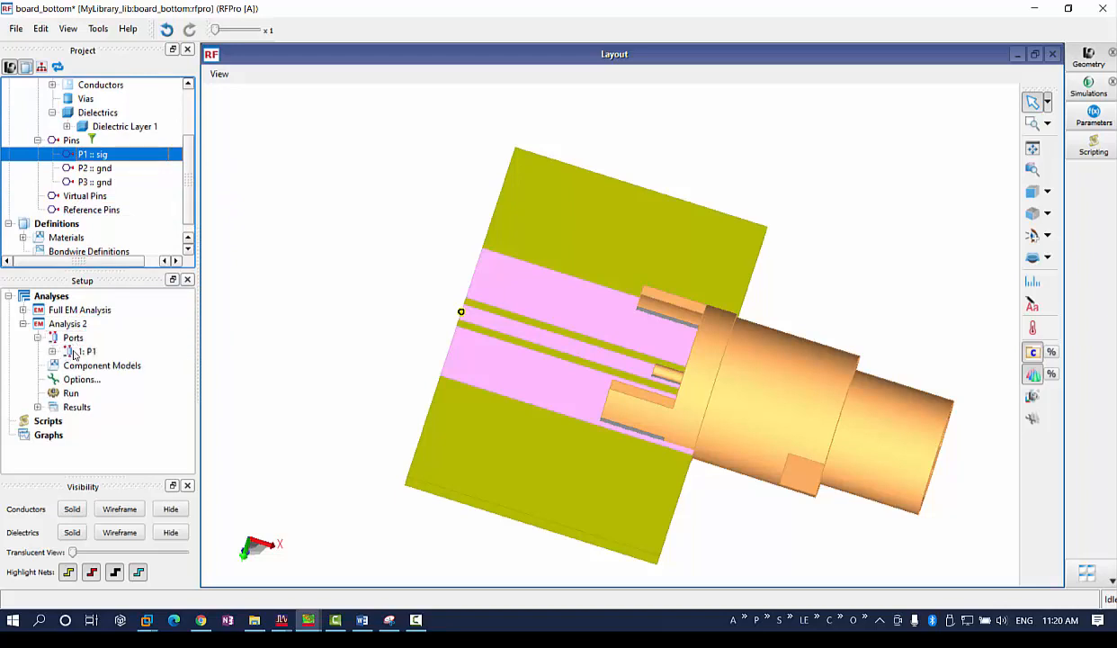
Add the ground pin P2 :: gnd to port P1 as a second negative pin and highlight the port in the layout.
left_click(84, 183)
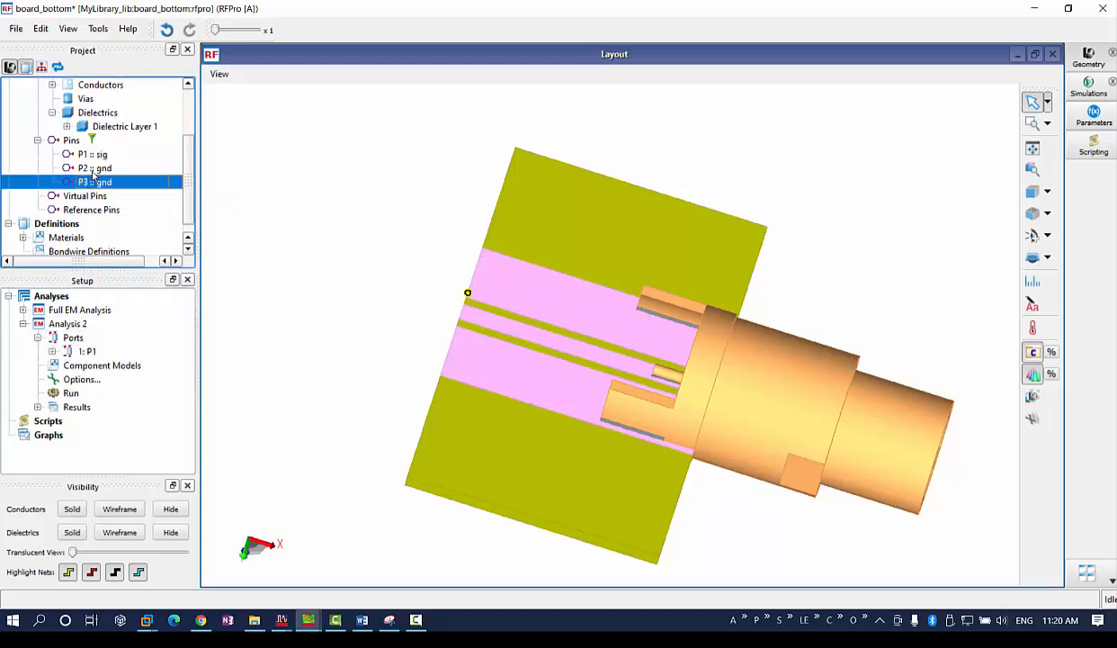
left_click(93, 169)
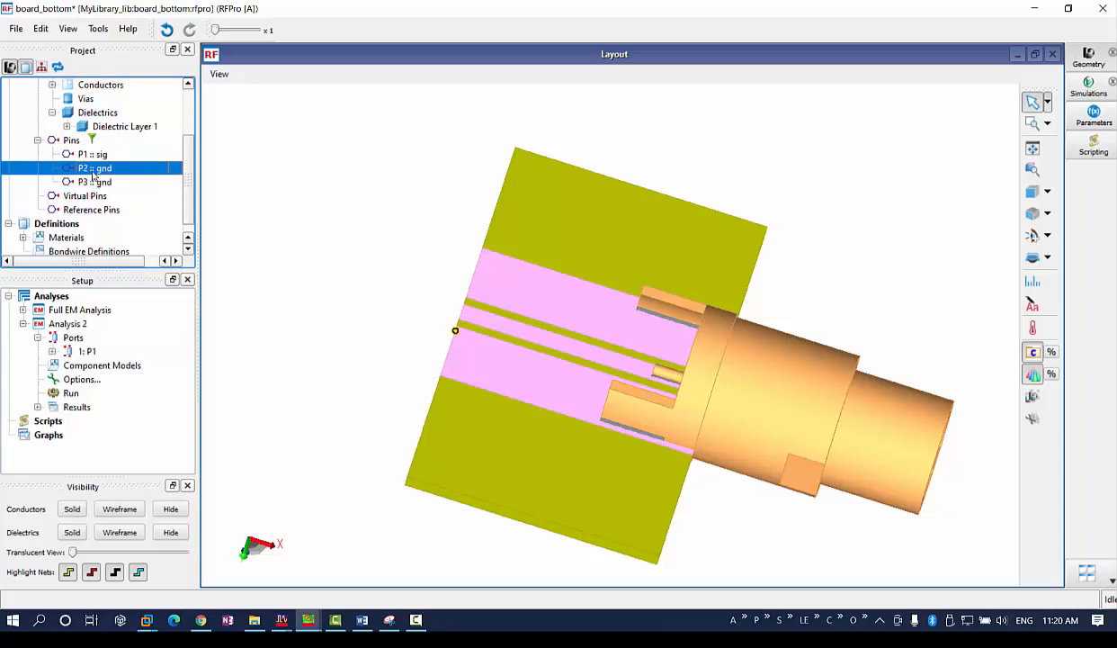
left_click(53, 350)
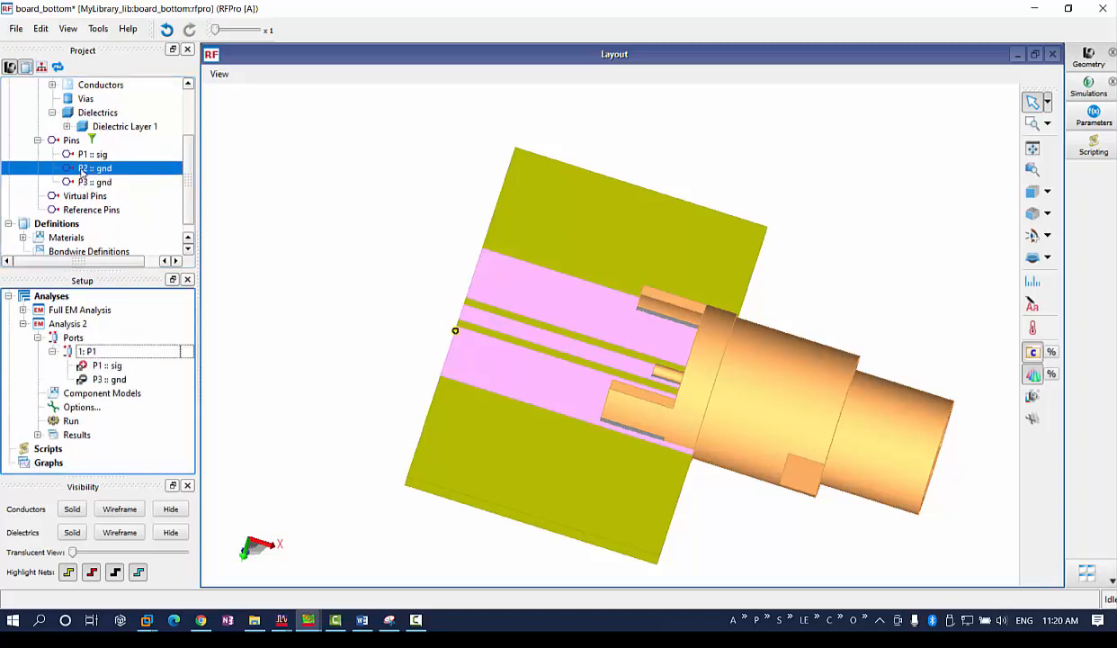
left_click_drag(82, 169, 90, 354)
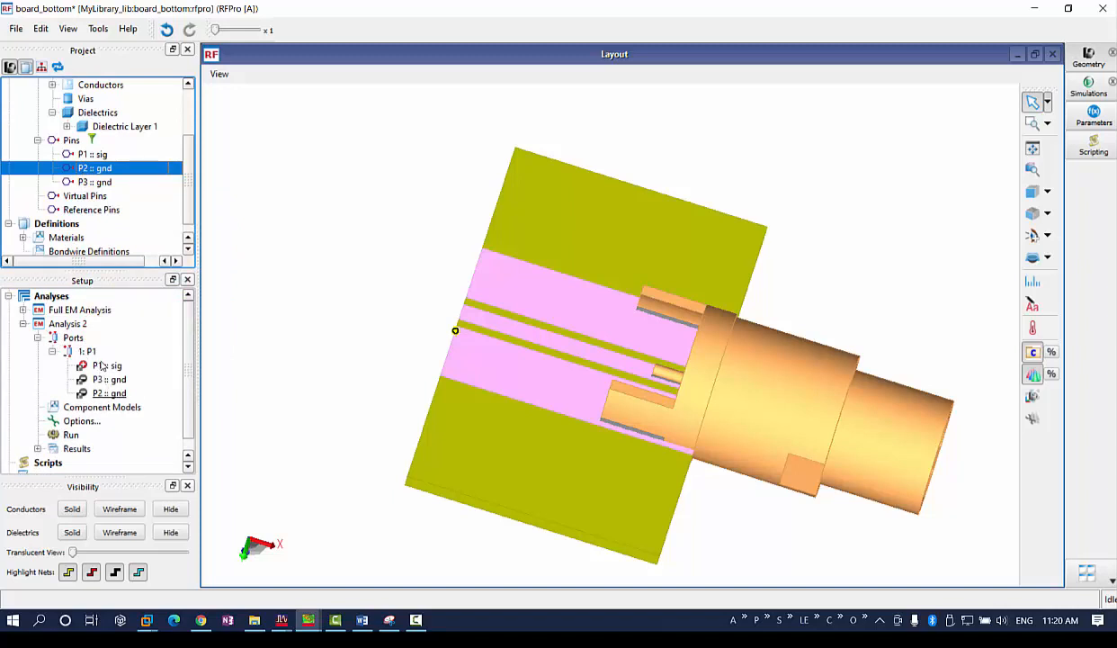
left_click(90, 351)
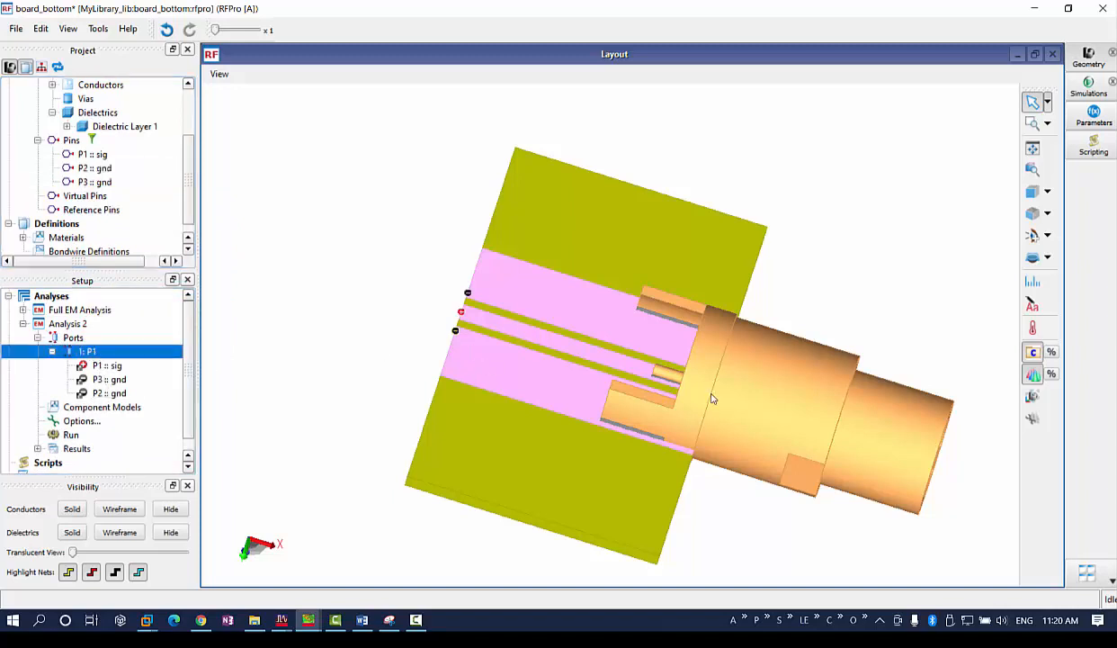
Add the WG:2+ pin of F-CON6 instance X1 as the second port of Analysis 2 and highlight it on the connector.
middle_click_drag(693, 387, 585, 336)
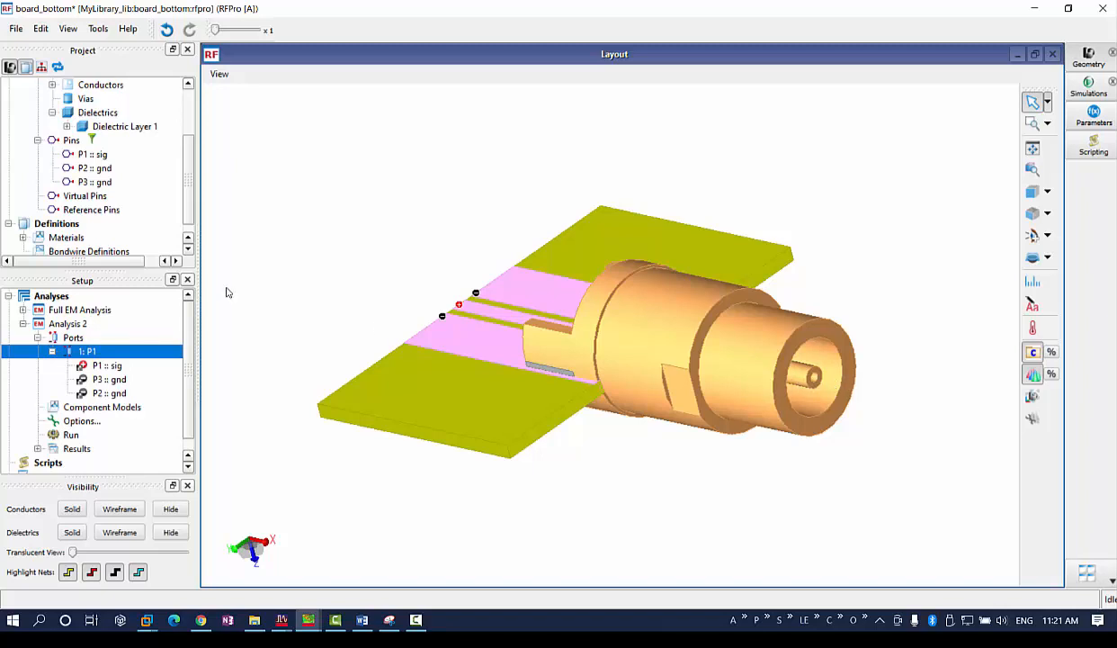
scroll(112, 173, "up", 2)
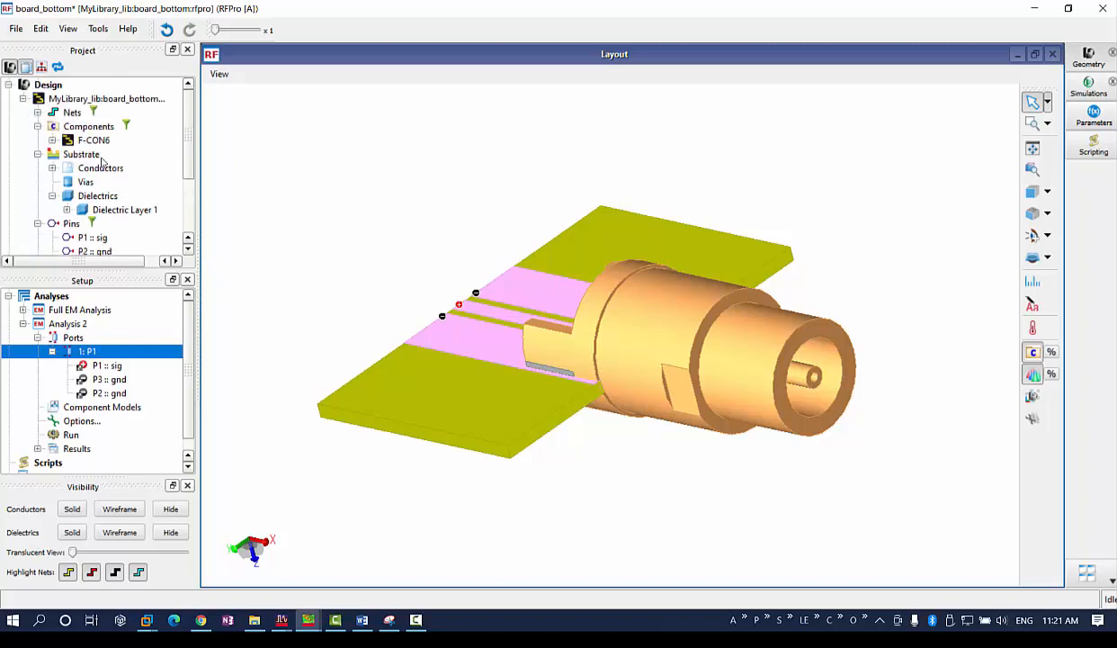
left_click(52, 141)
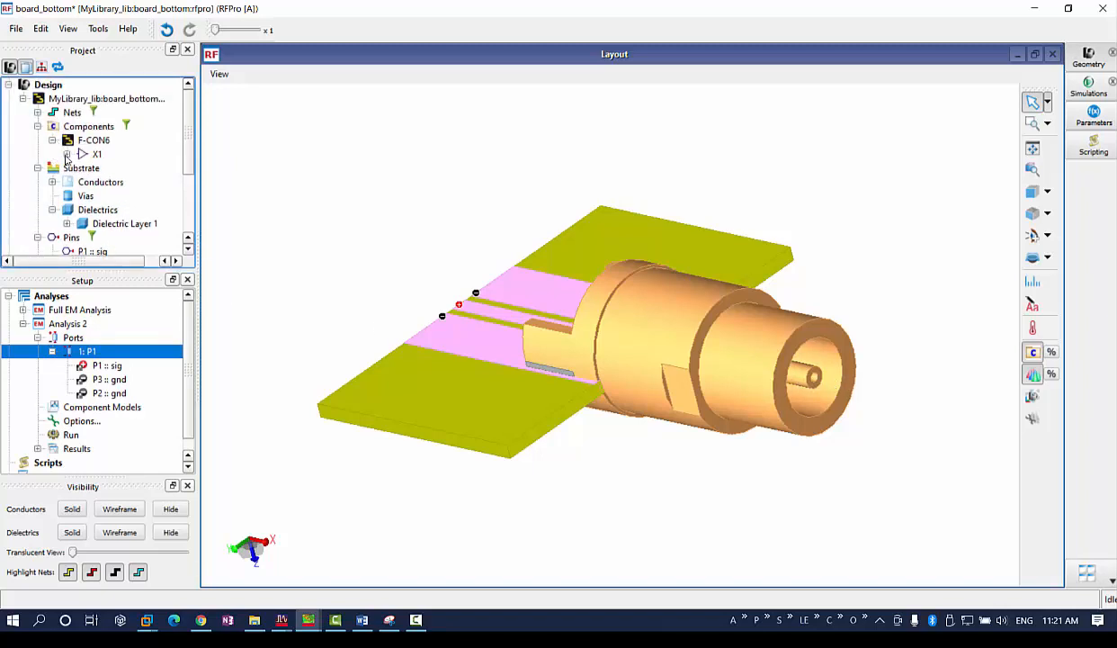
left_click(67, 154)
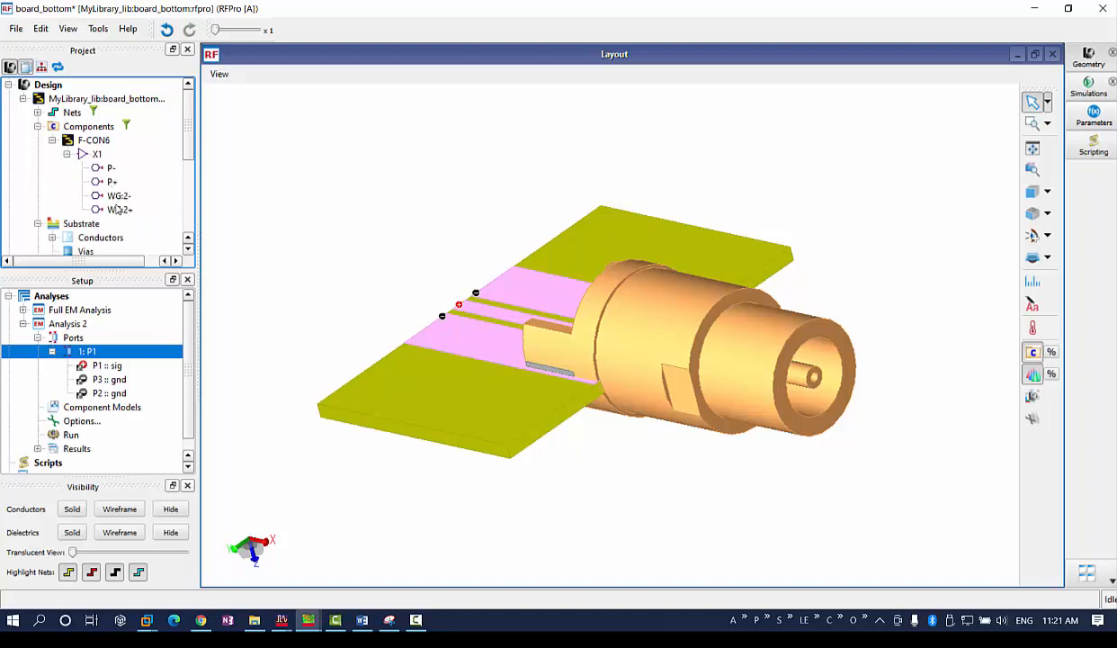
left_click(120, 211)
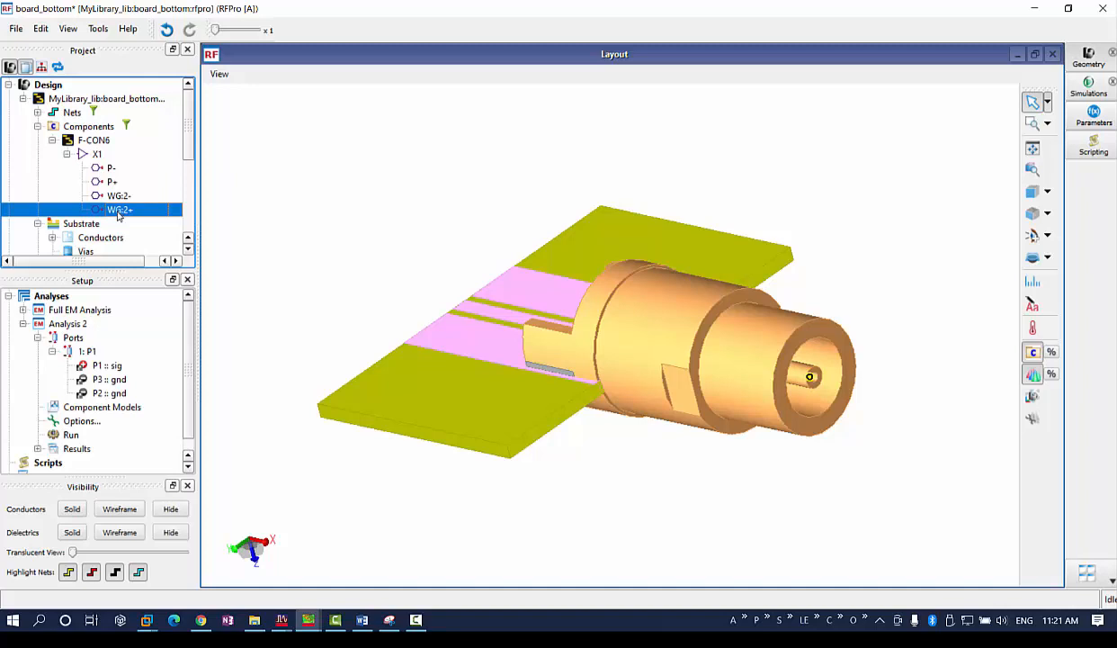
left_click_drag(118, 214, 76, 339)
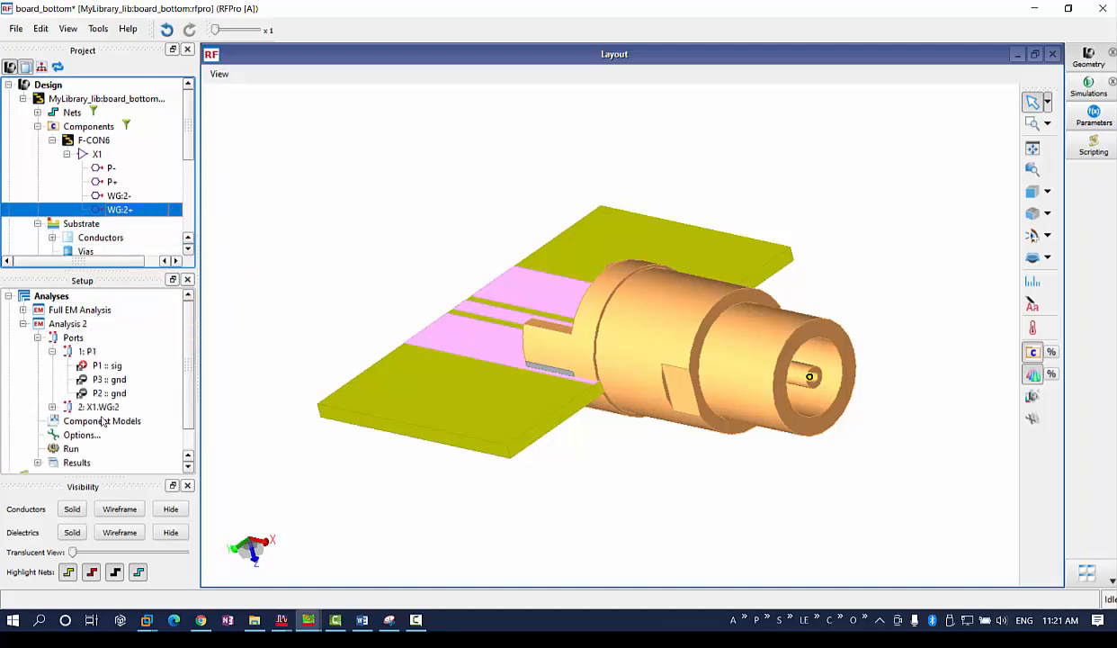
left_click(103, 406)
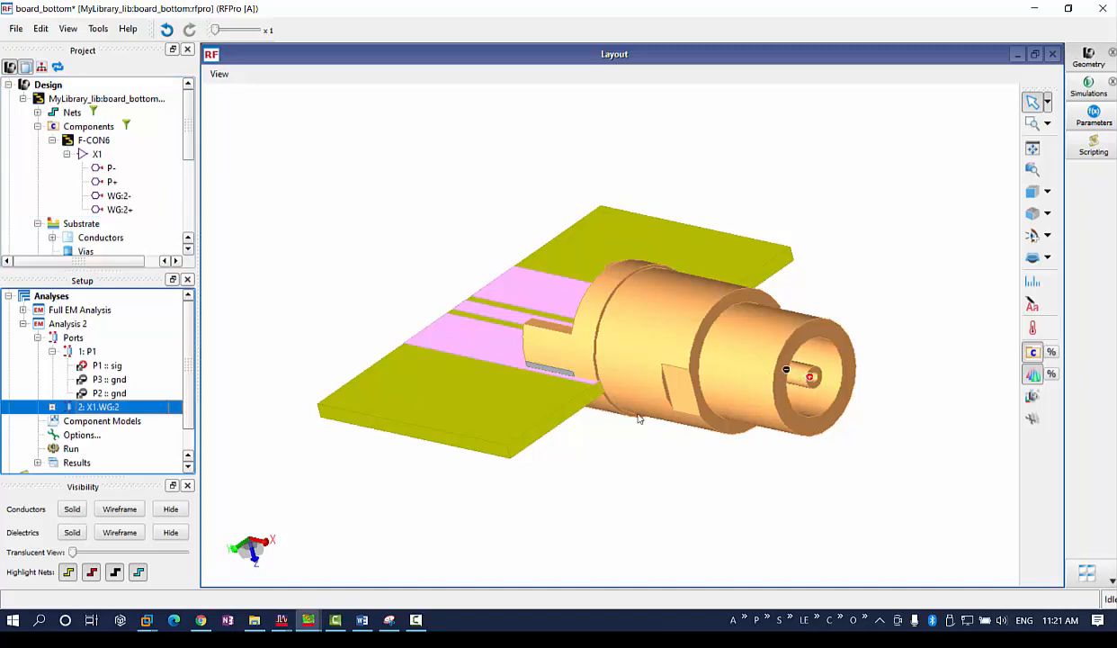
left_click(53, 351)
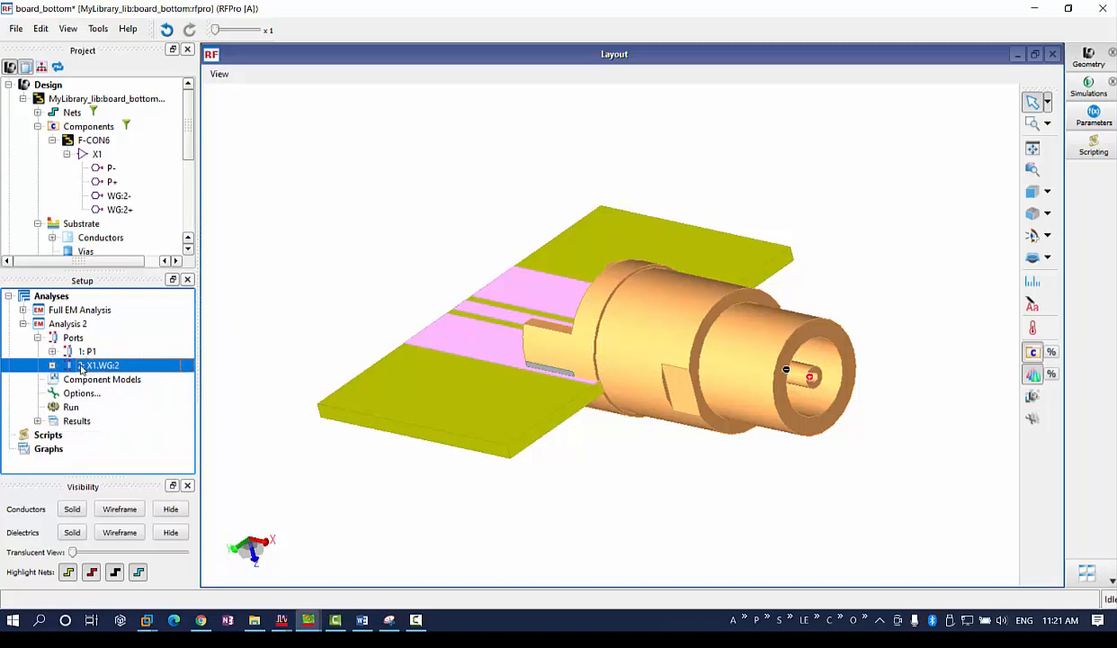
Set port X1.WG:2 of Analysis 2 to a 75 ohm reference impedance with the TML feed type.
right_click(81, 367)
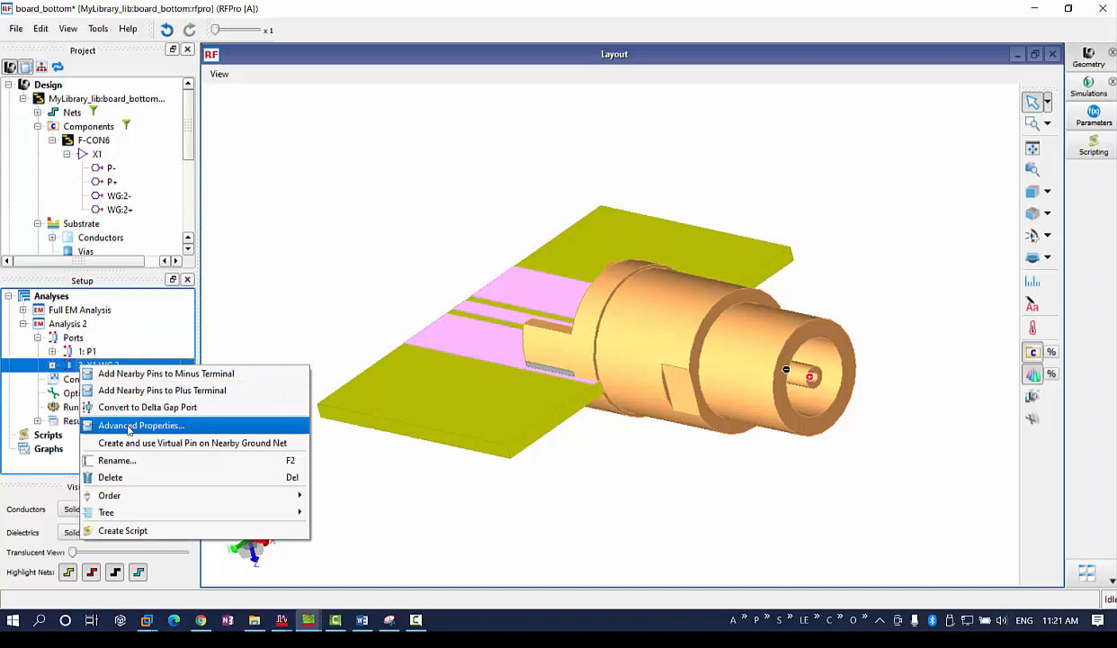
left_click(129, 426)
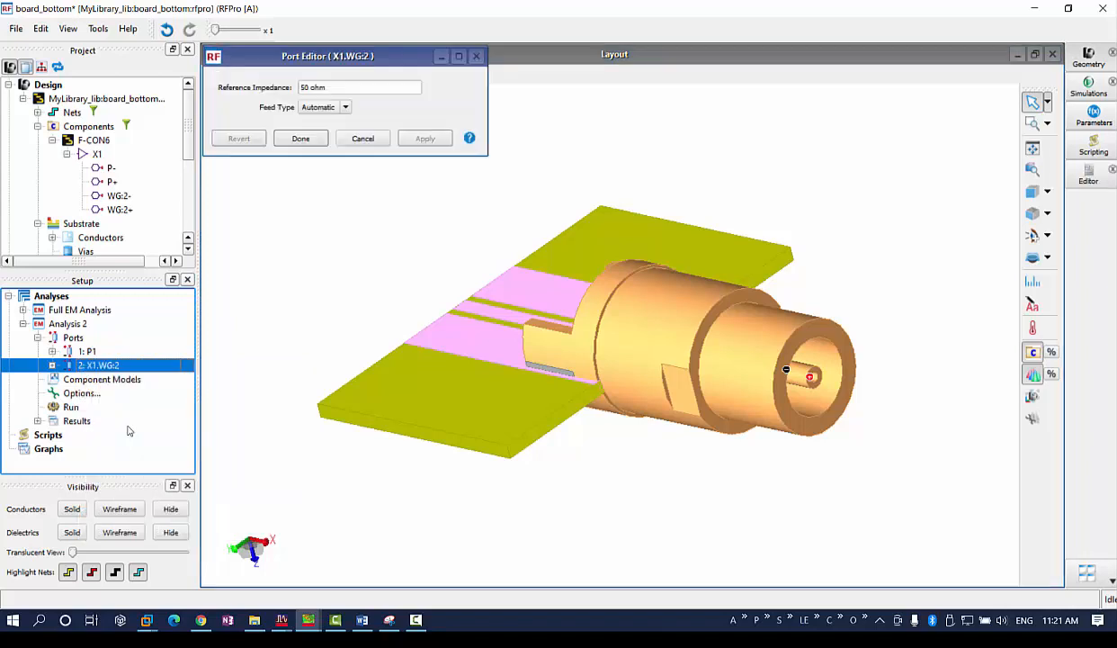
double_click(306, 87)
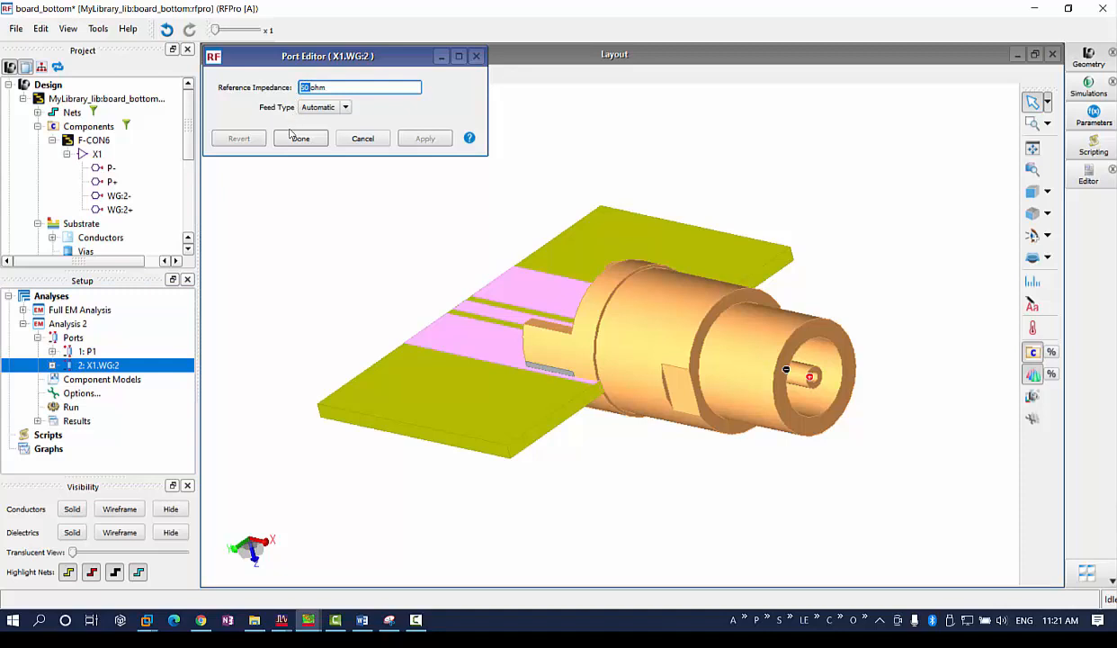
type("75")
left_click(345, 108)
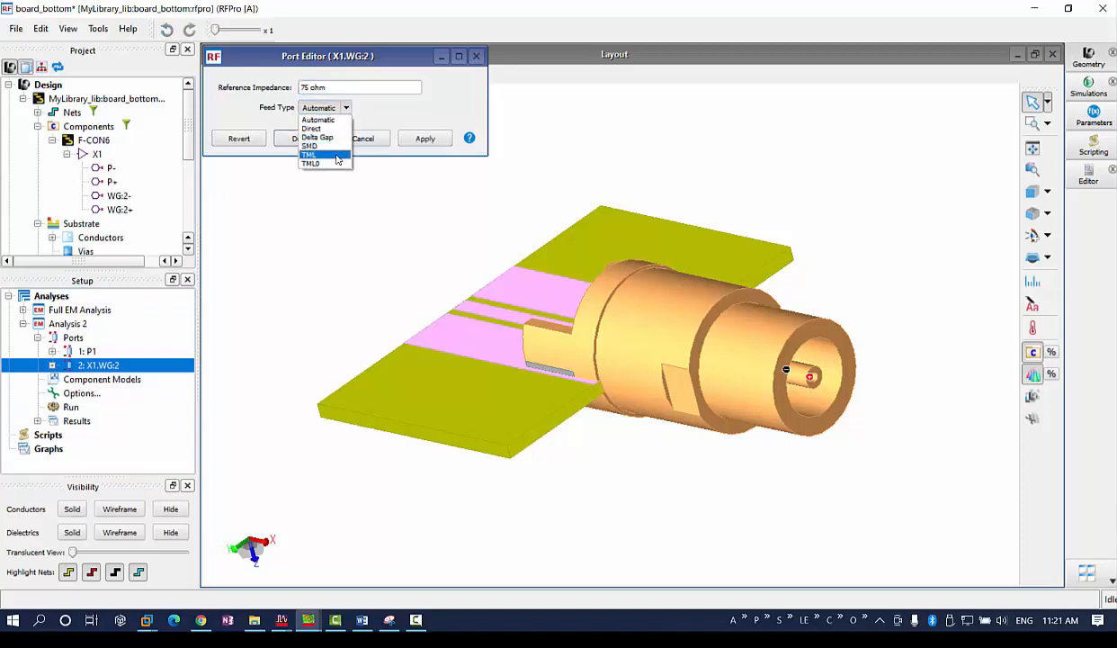
left_click(337, 158)
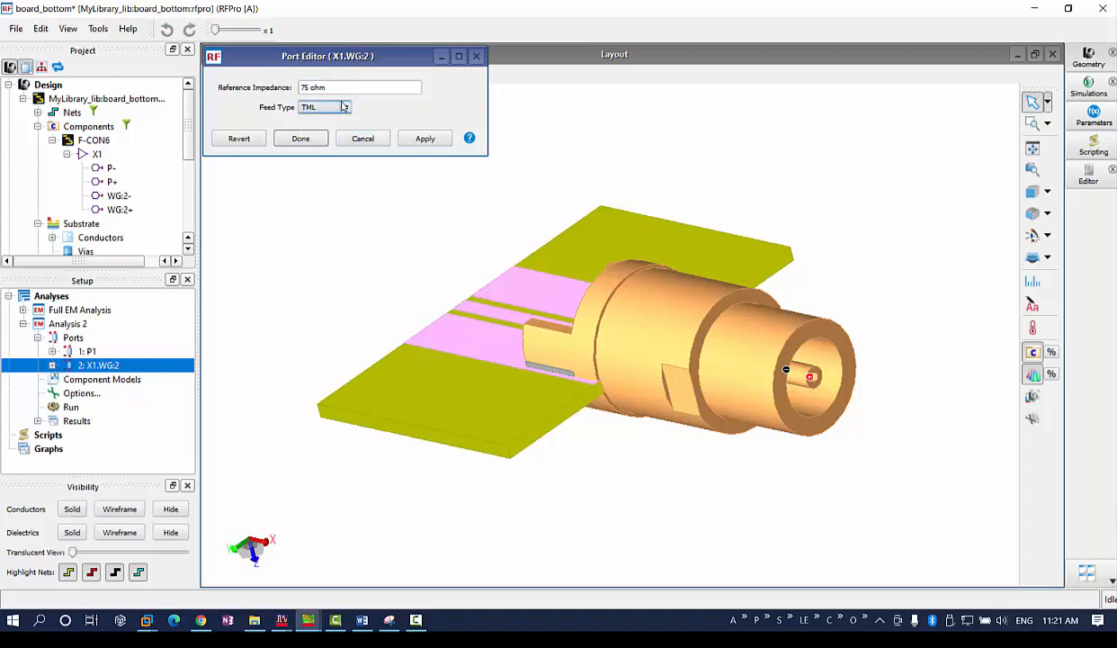
left_click(302, 138)
Set port P1 of Analysis 2 to a 75 ohm reference impedance with the TML feed type.
left_click(87, 351)
right_click(88, 352)
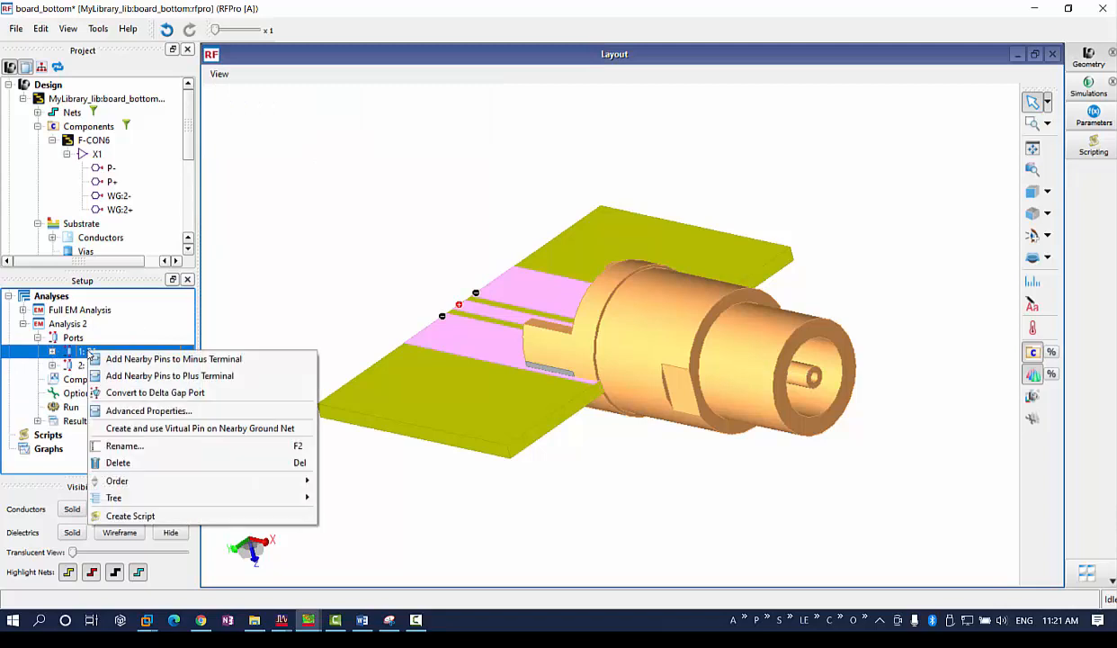
left_click(133, 412)
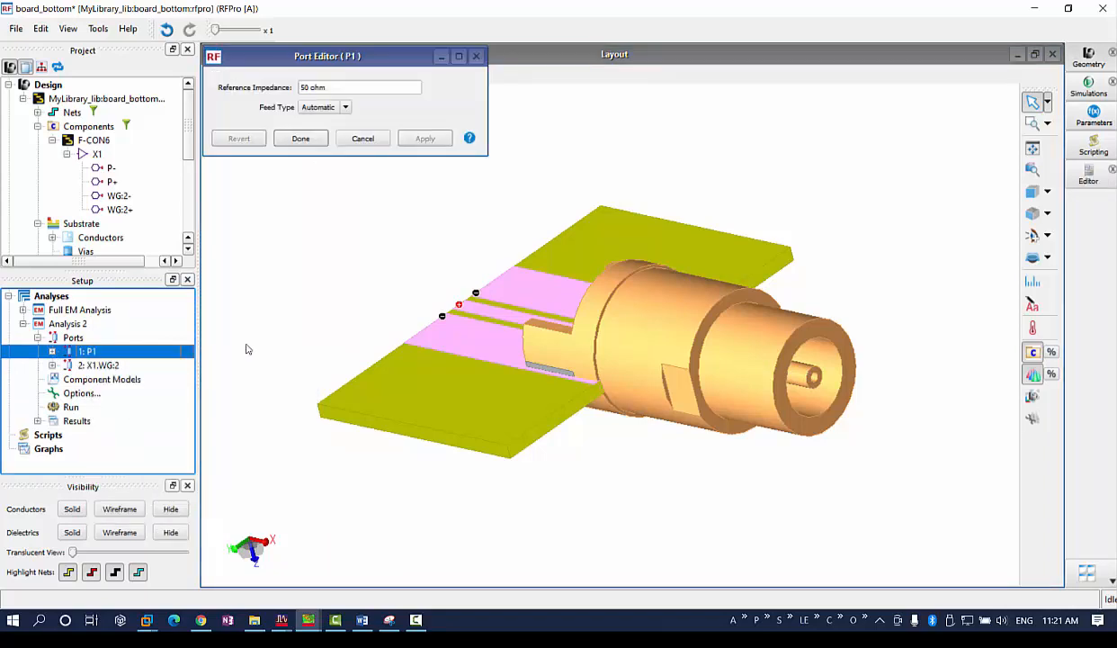
left_click(303, 86)
type("75")
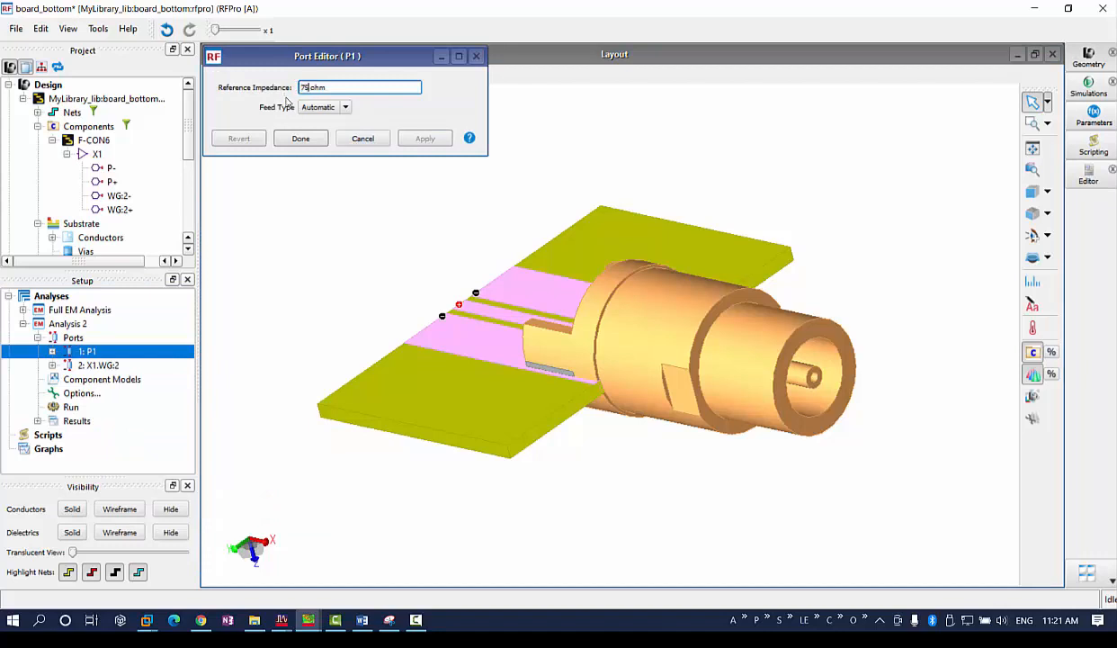
left_click(346, 109)
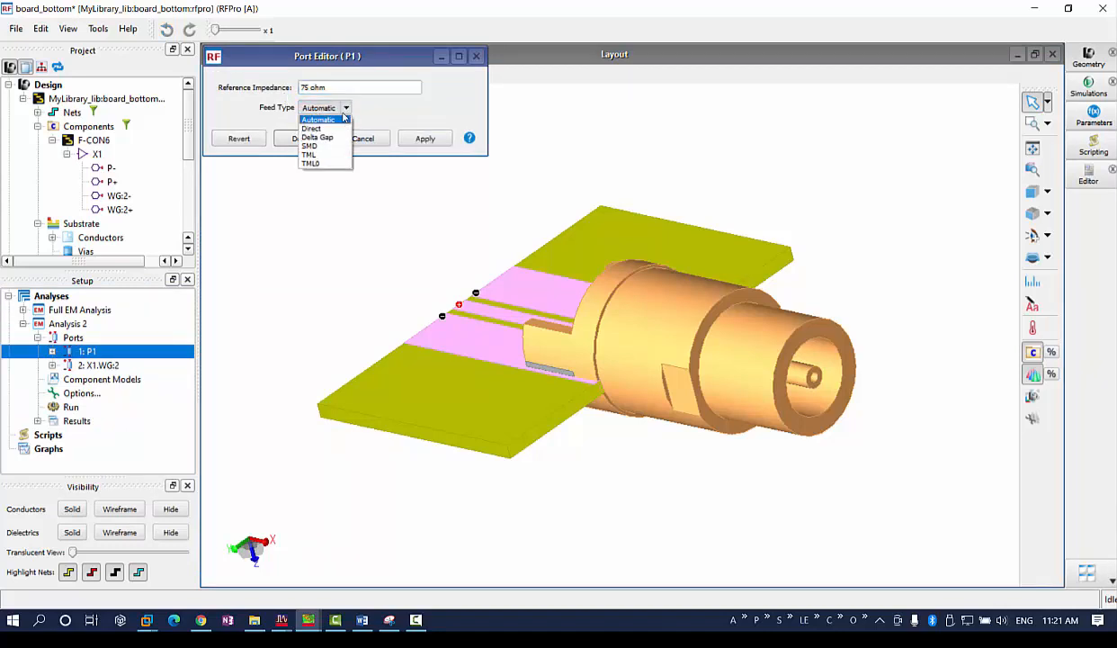
left_click(317, 146)
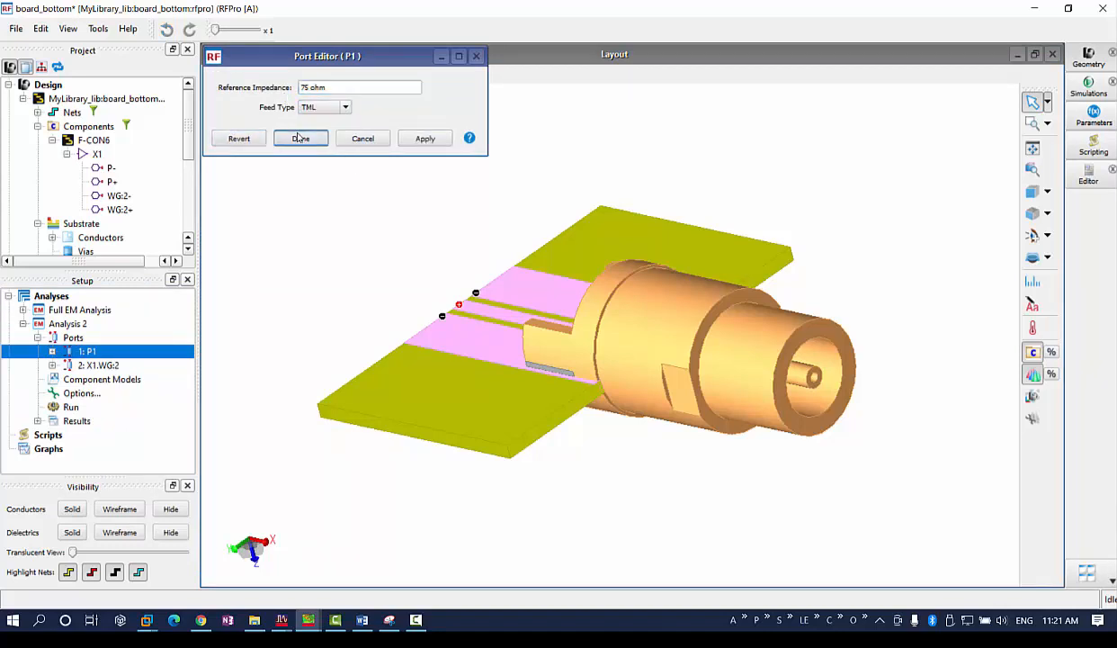
left_click(301, 139)
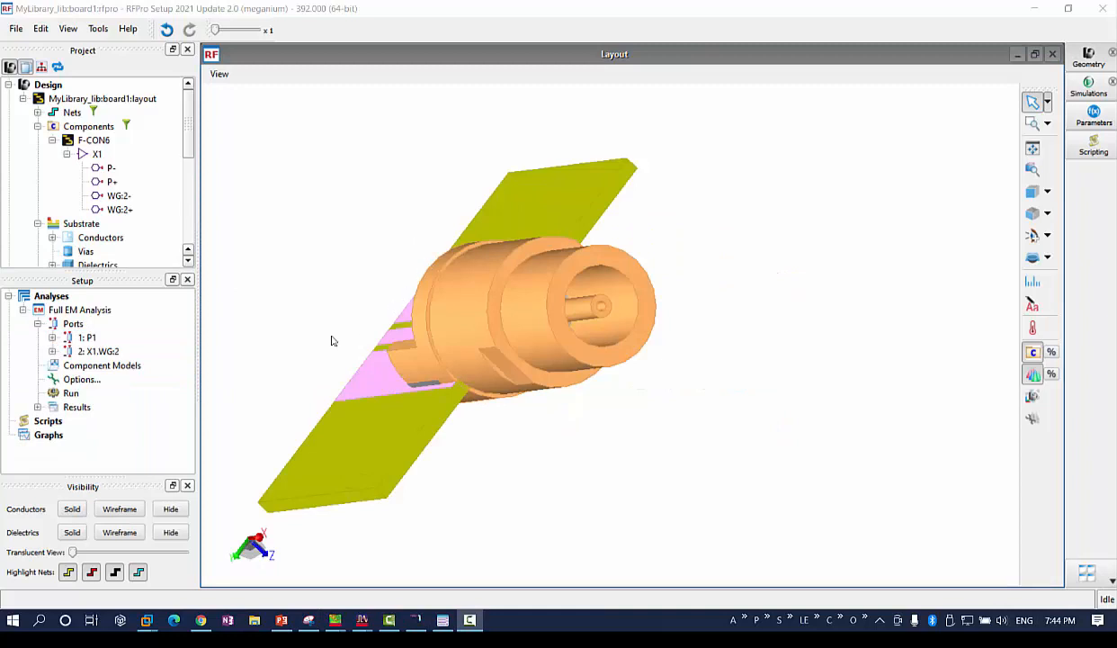
Review the frequency plan, its available sweep types and the fields storage settings in the options of Full EM Analysis.
double_click(82, 380)
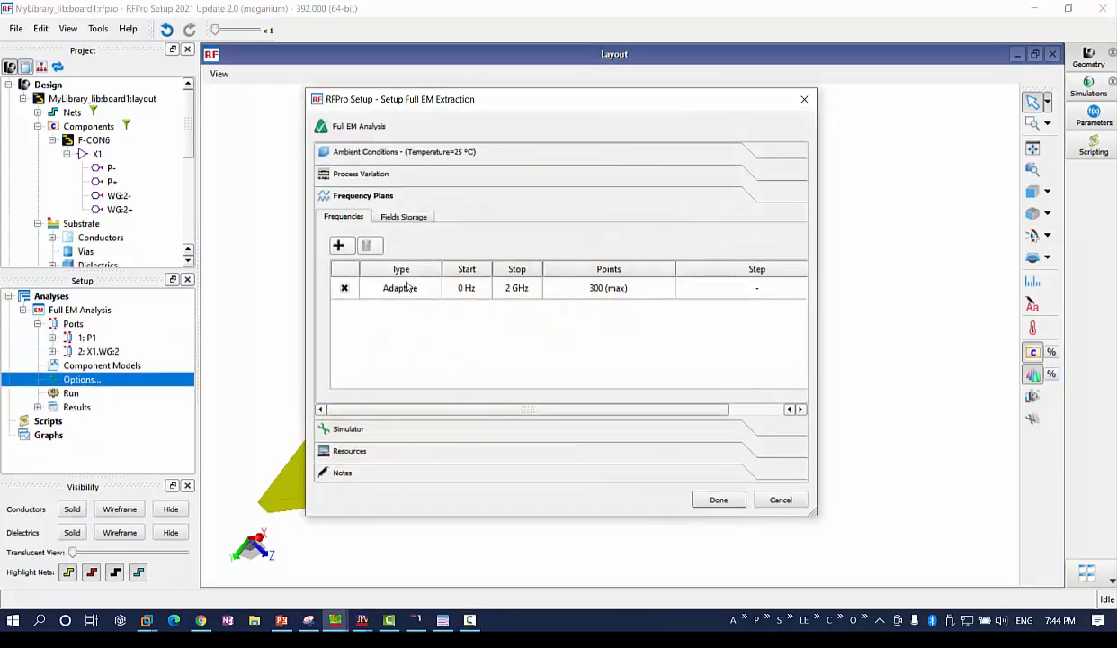
left_click(416, 292)
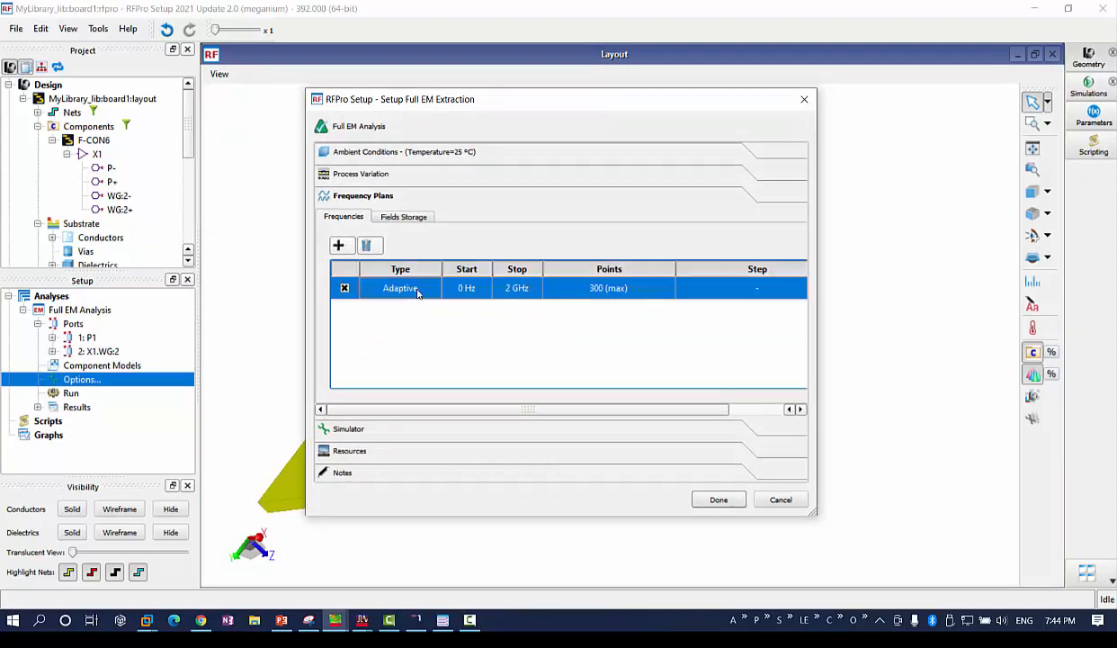
left_click(427, 290)
left_click(421, 289)
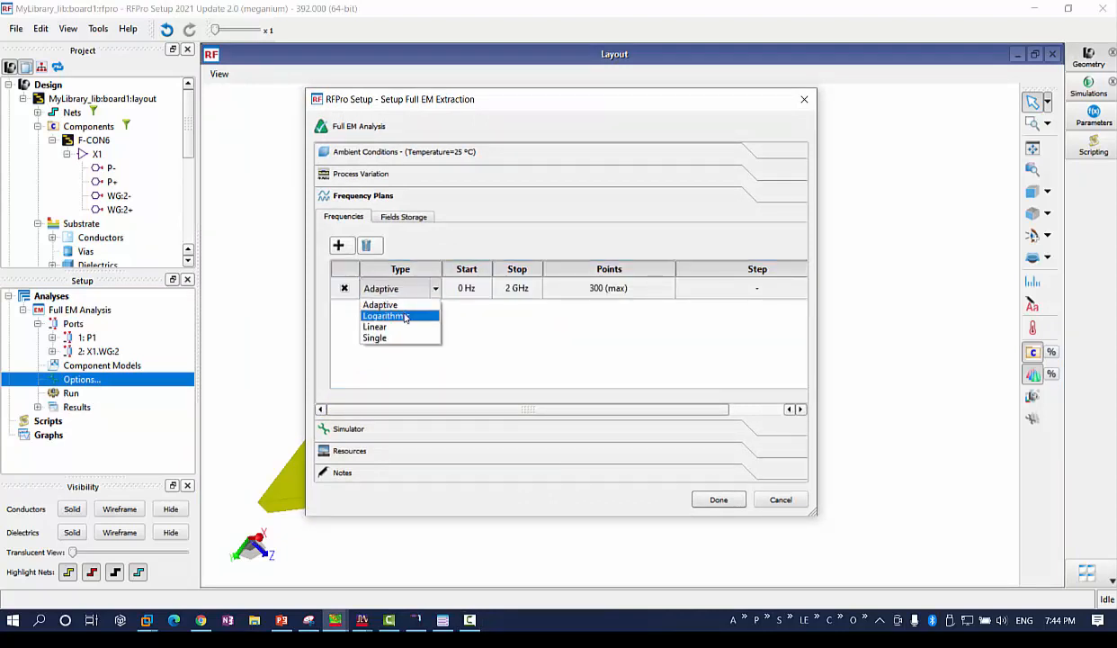
left_click(496, 331)
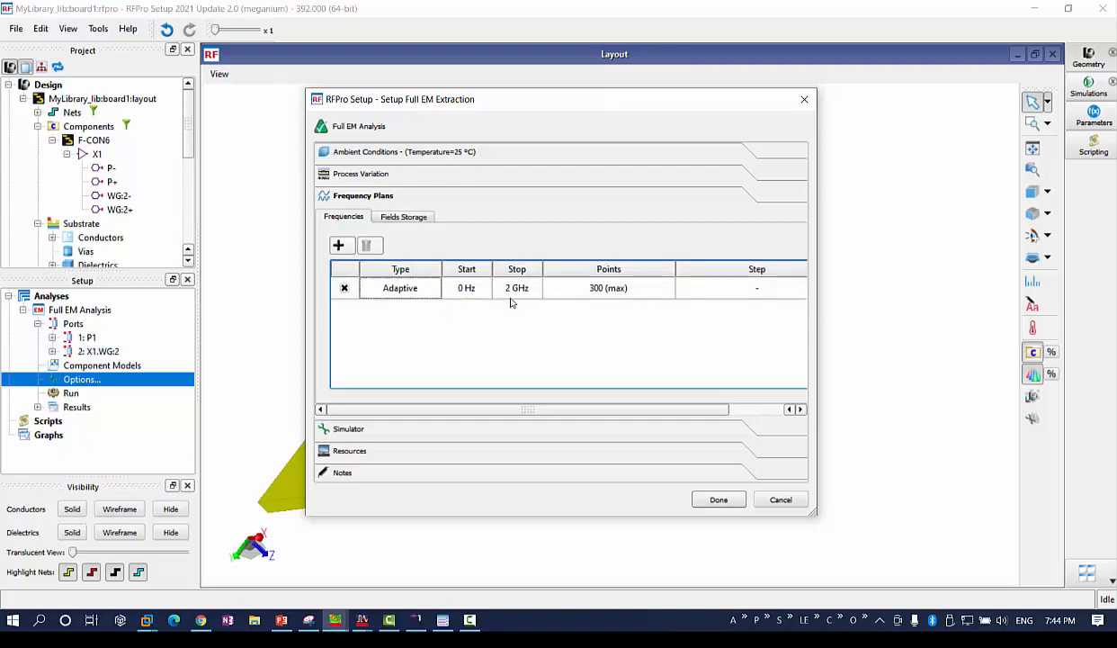
left_click(414, 218)
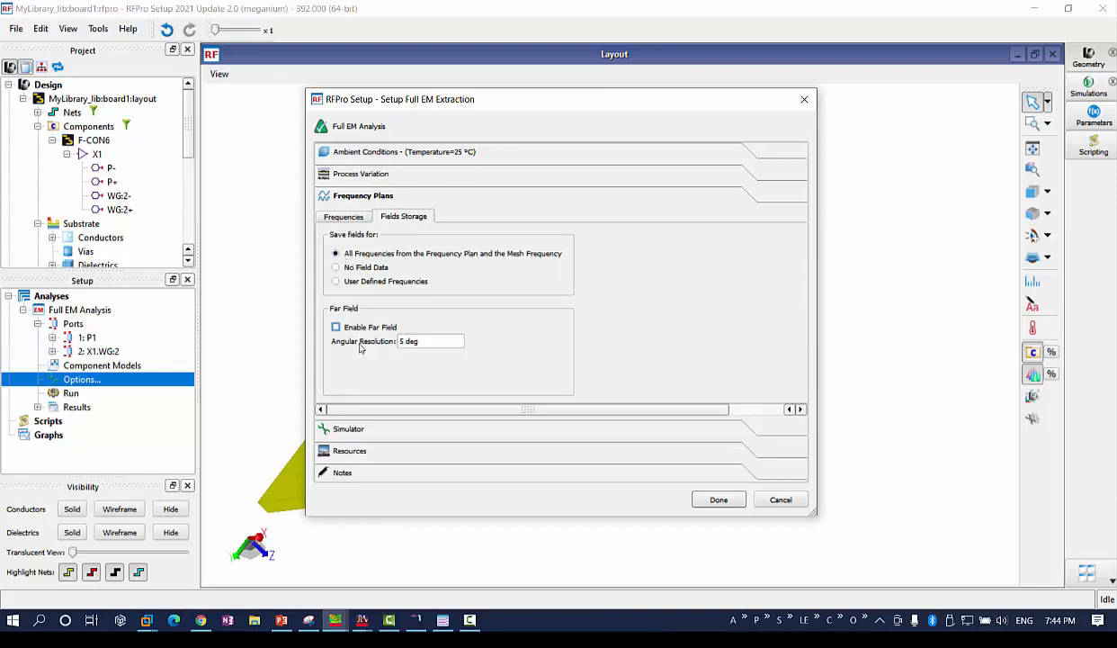
Review the advanced FEM simulator settings for mesh generation and mesh domain optimization, and accept the extraction setup.
left_click(364, 430)
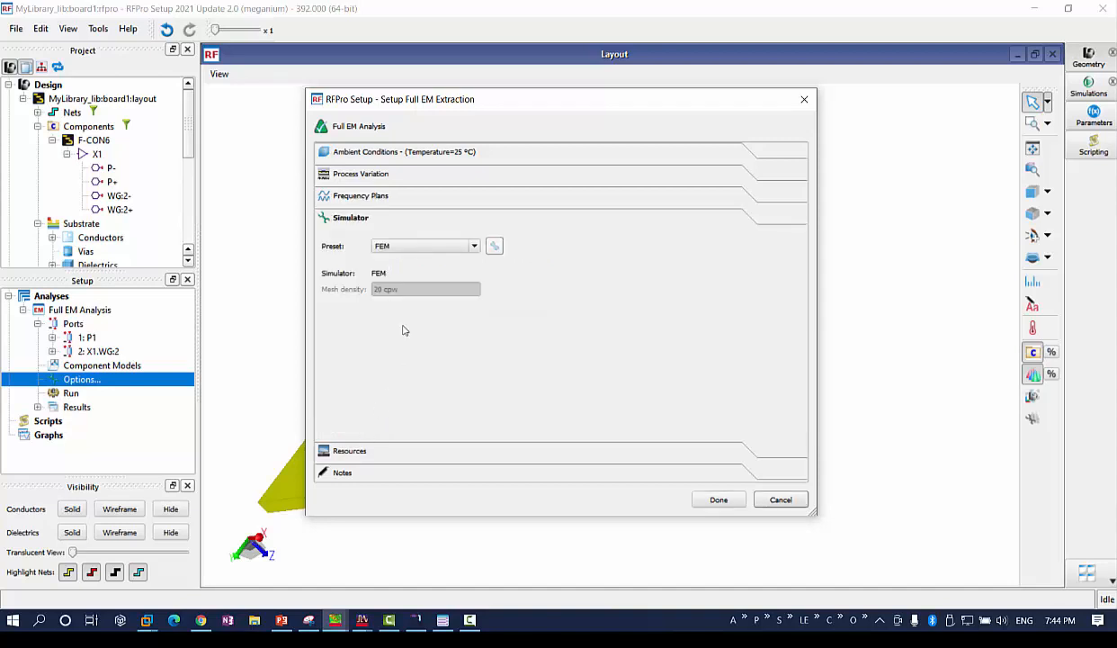
left_click(494, 247)
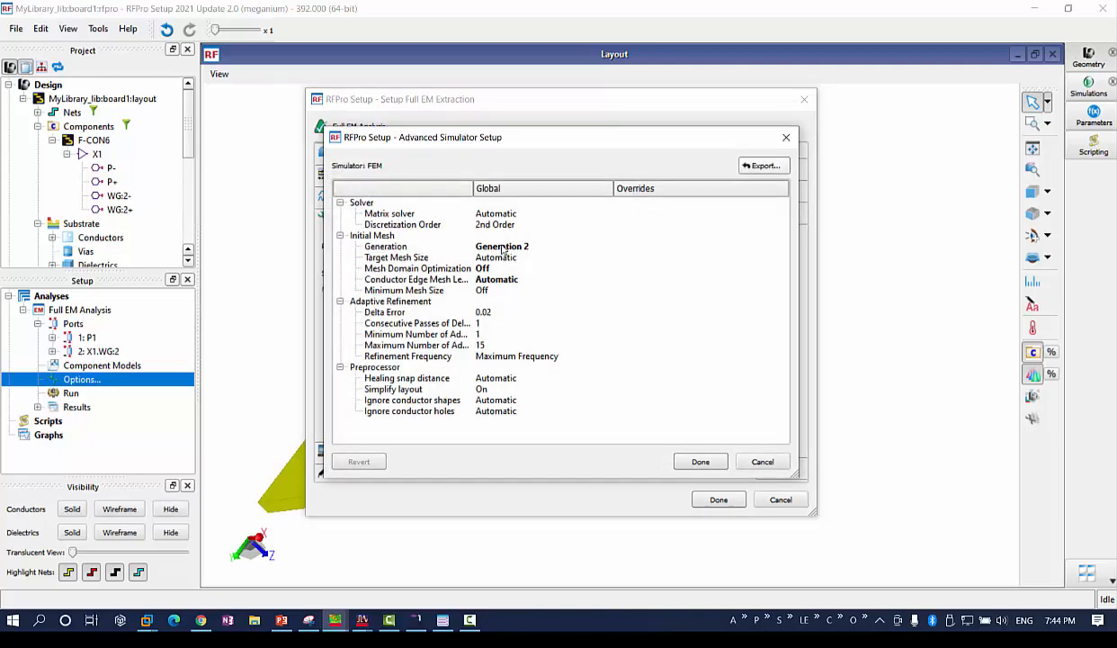
left_click(502, 248)
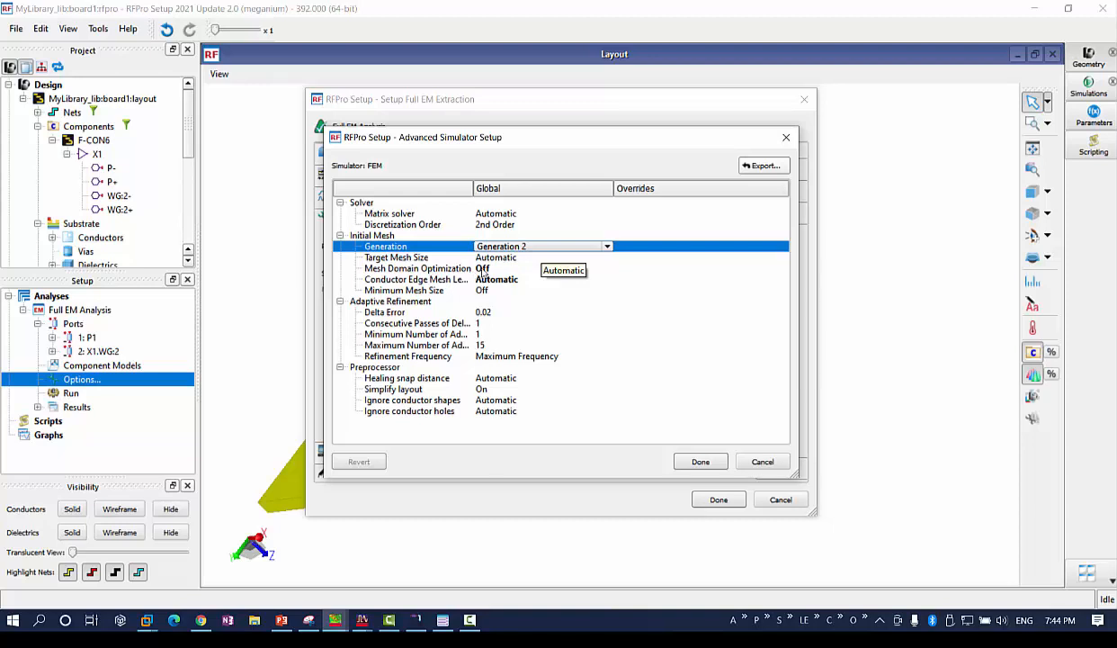
left_click(484, 270)
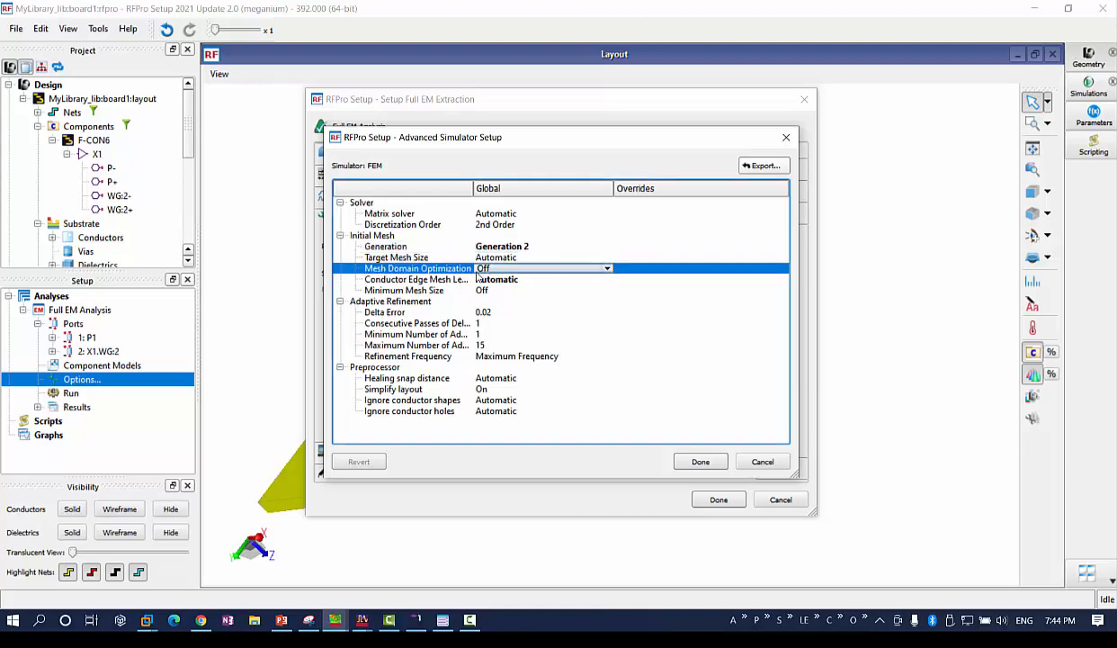
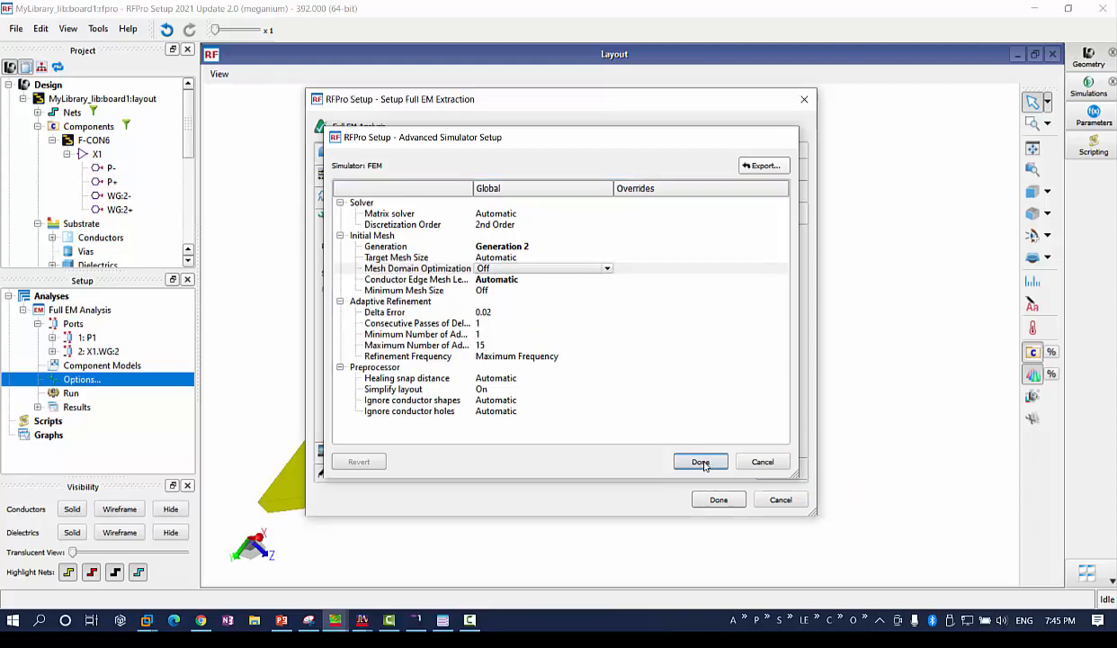
left_click(702, 463)
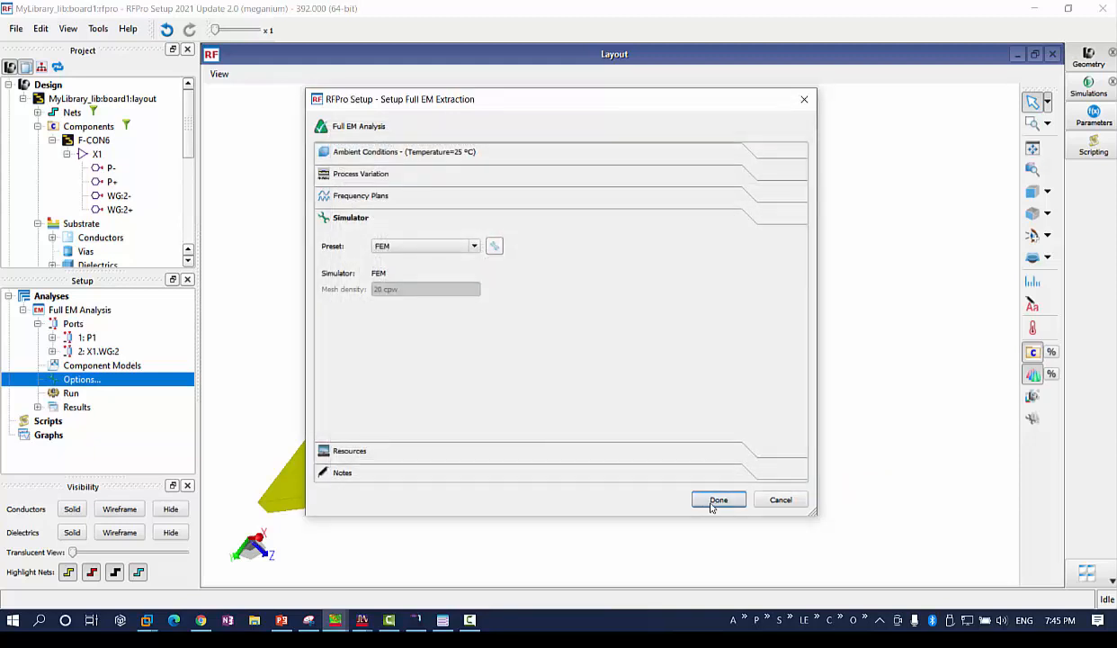
left_click(711, 503)
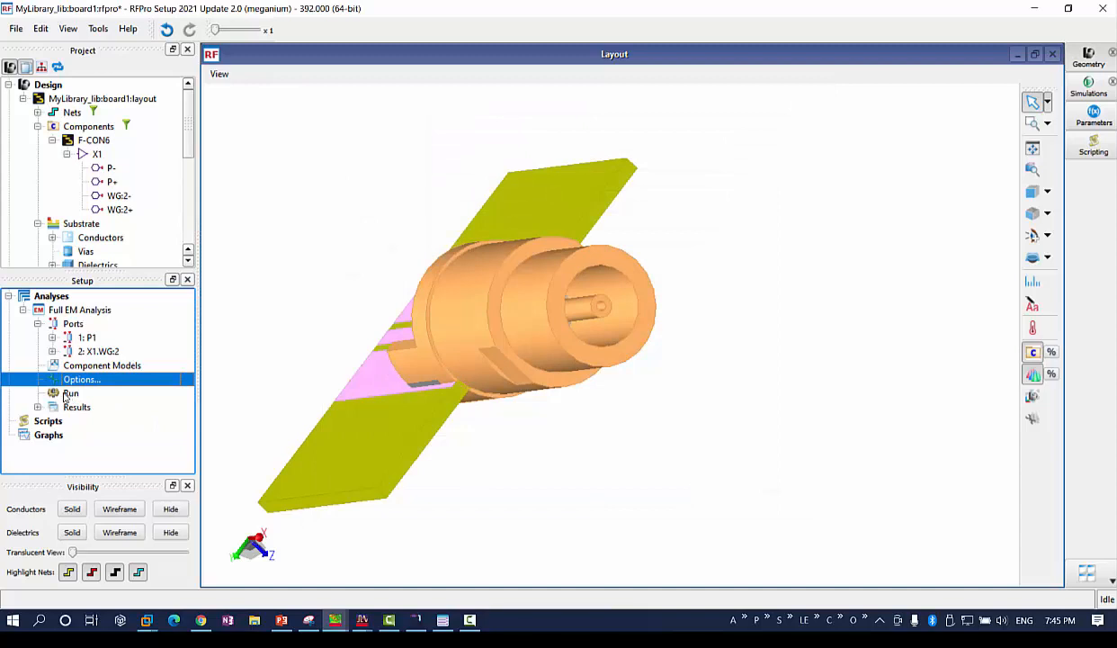
Run Full EM Analysis and allow the previous simulation results to be overwritten.
double_click(66, 394)
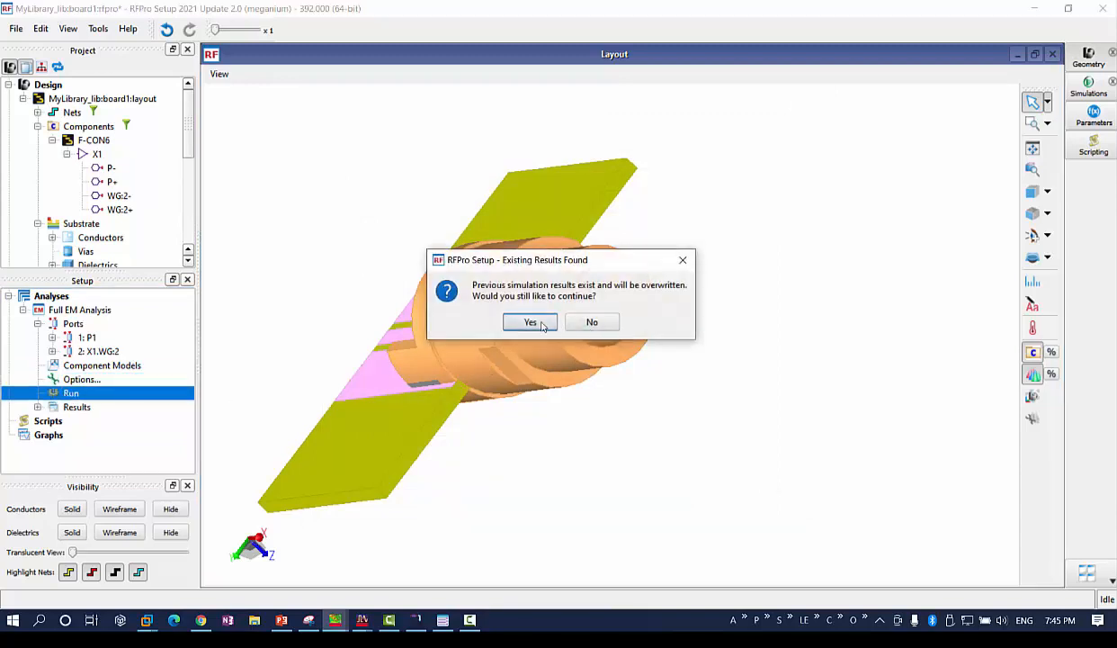
left_click(531, 324)
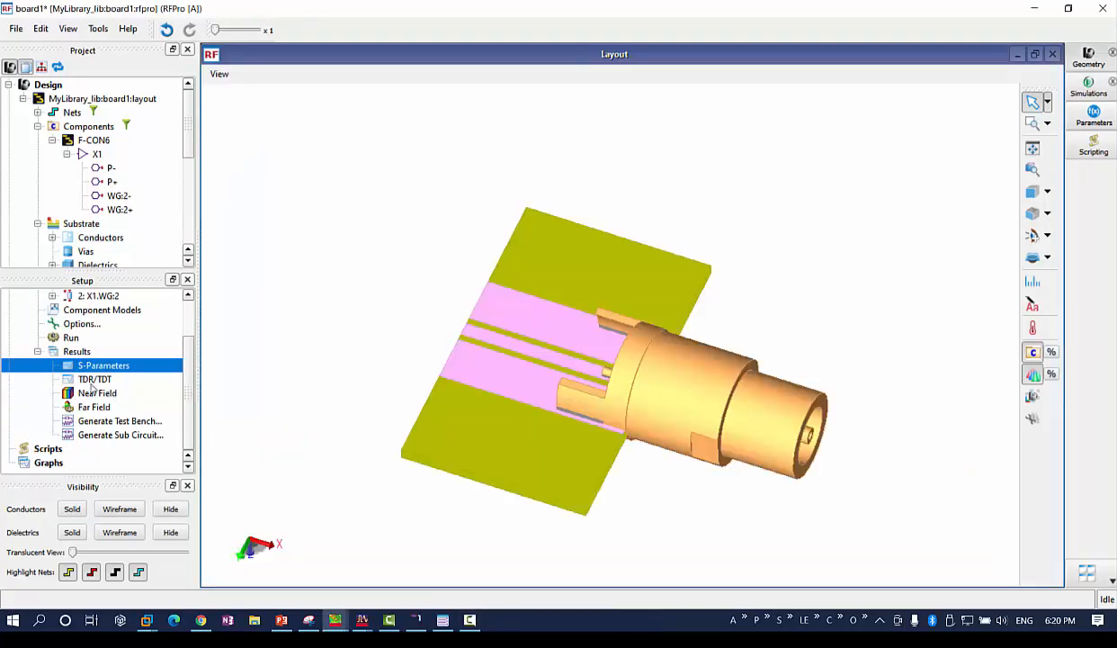
Open the S-Parameters results of Full EM Analysis and plot the magnitude of S(2,1).
left_click(37, 351)
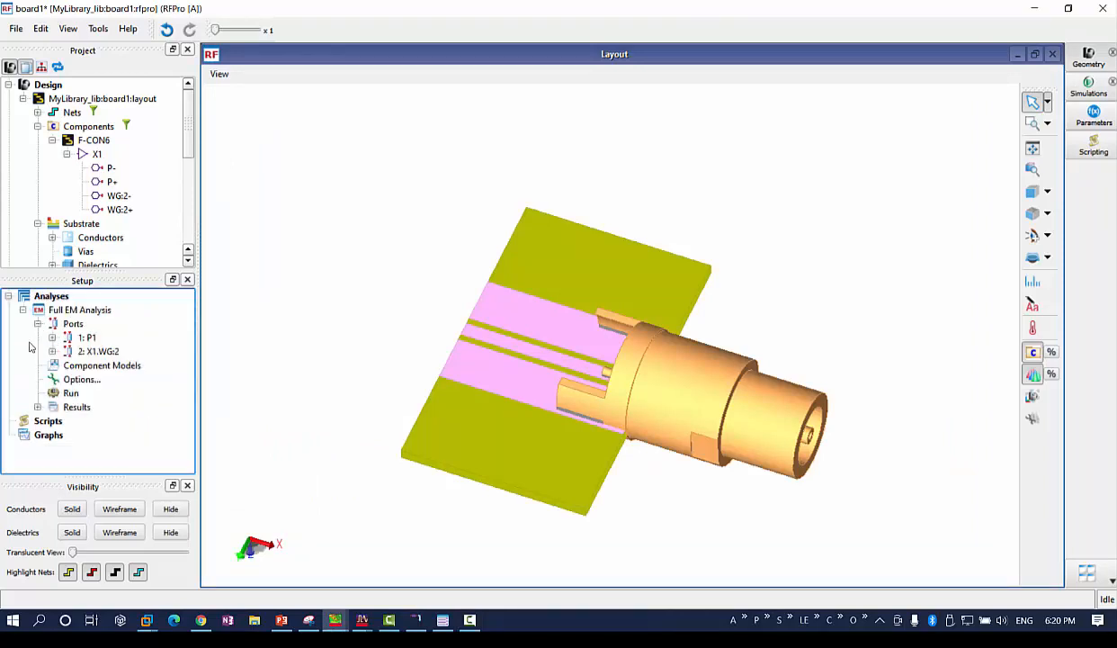
left_click(37, 407)
left_click(78, 421)
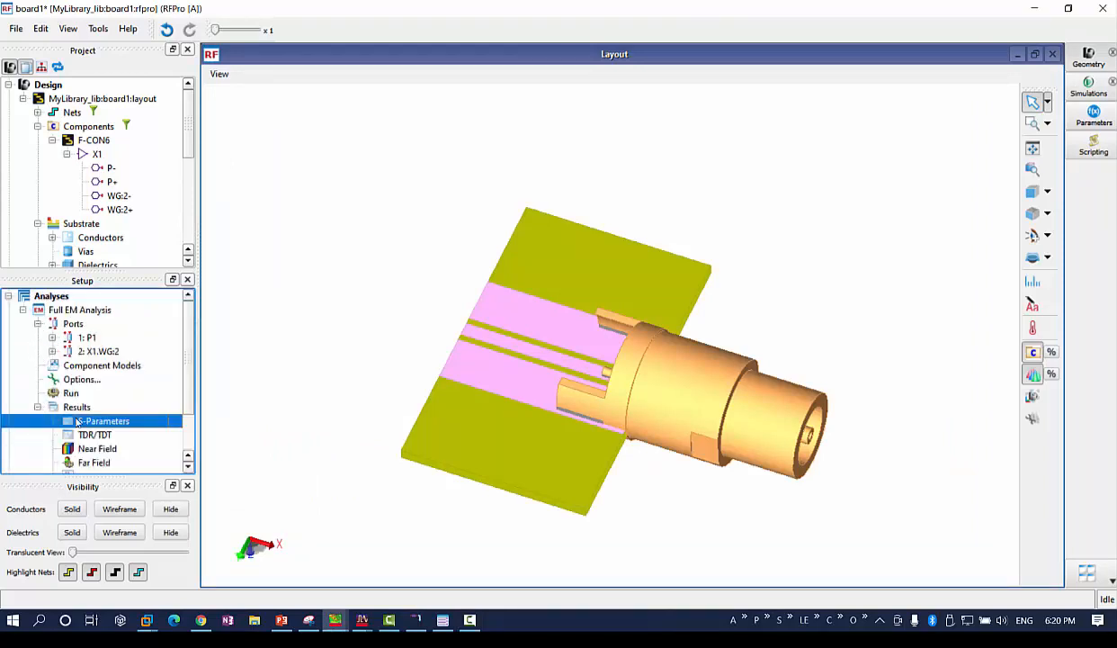
double_click(79, 422)
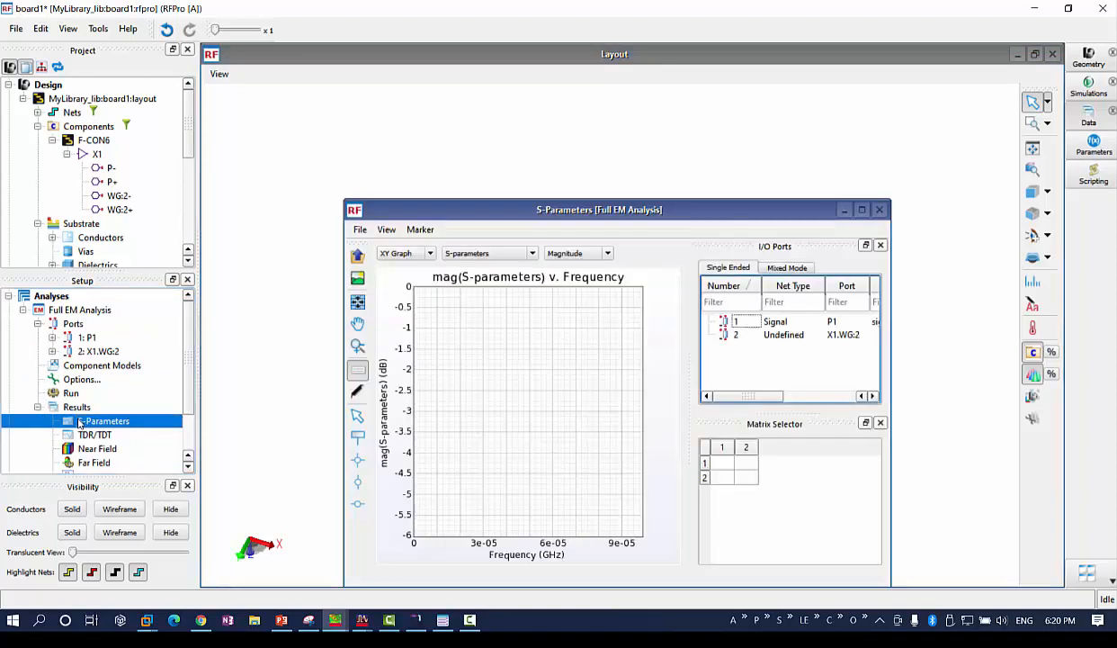
left_click(726, 480)
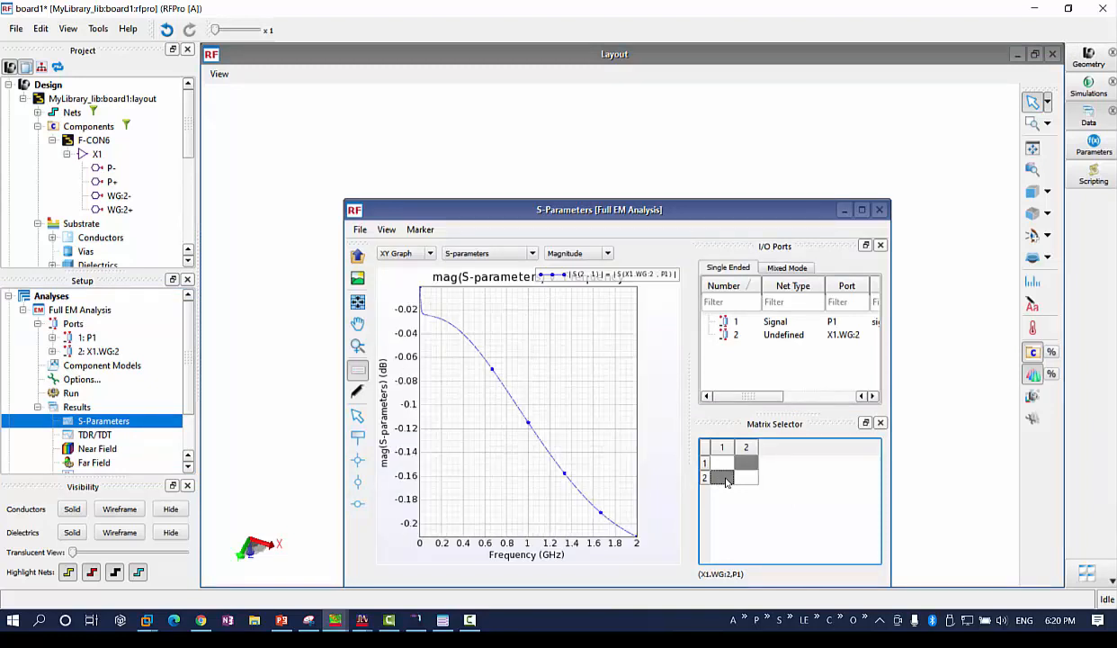
left_click(722, 461)
left_click(725, 458)
Check the reference impedance of both ports in the S-parameter results without changing it.
left_click_drag(722, 395, 822, 397)
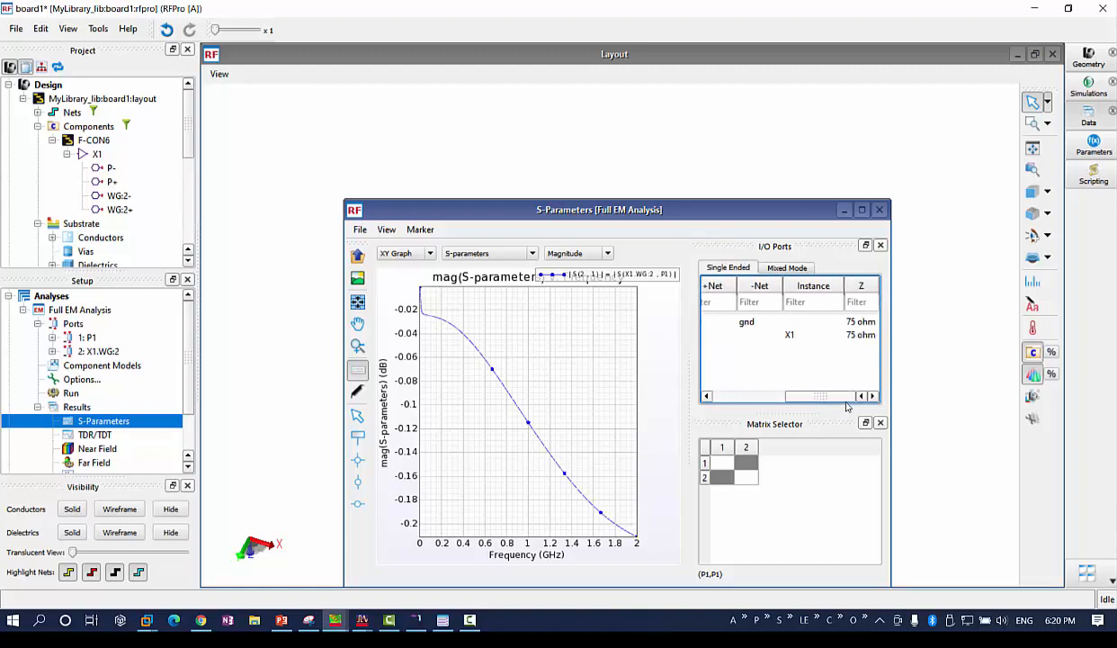
left_click(858, 325)
left_click(859, 324)
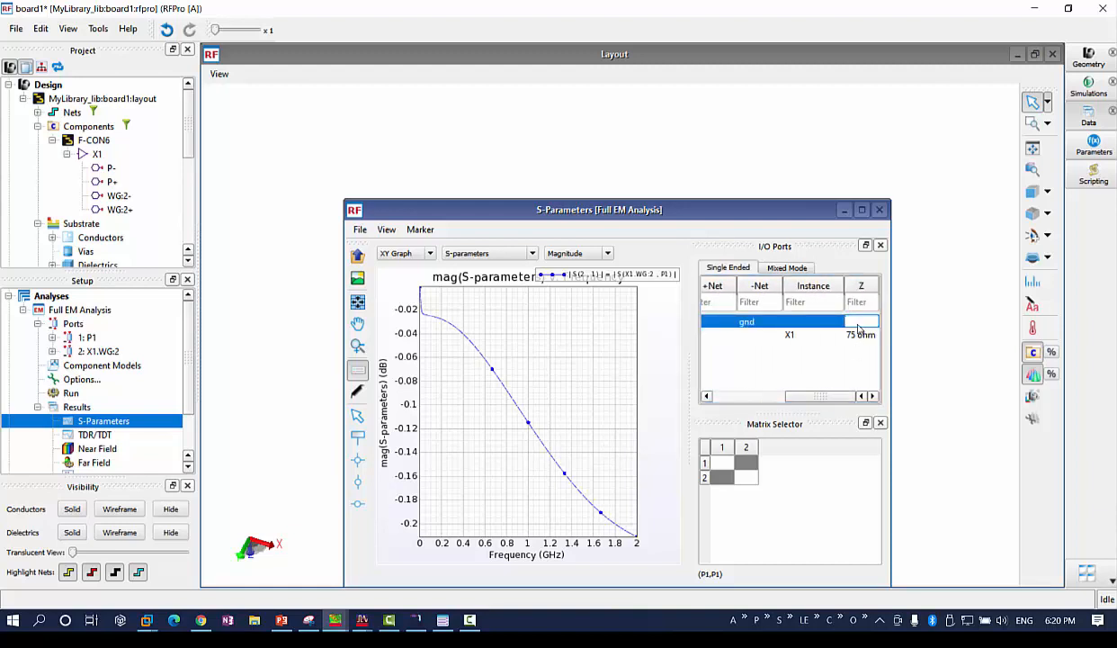
left_click(843, 356)
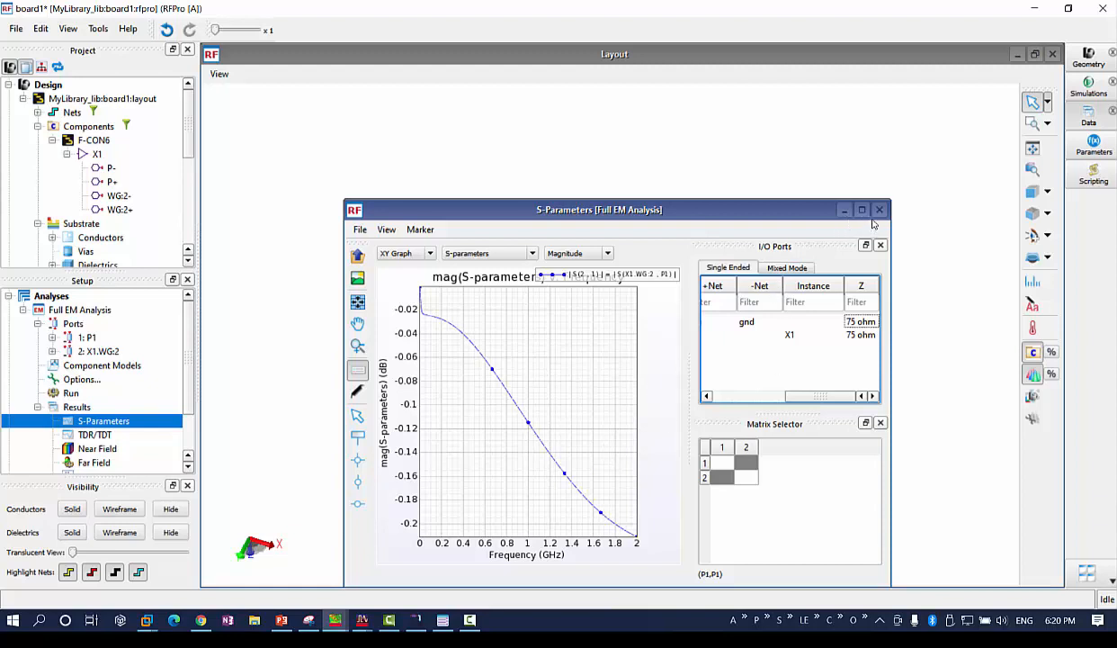
Look through the other quantities available for plotting, close the S-parameter plot and show the remaining result entries.
left_click(532, 254)
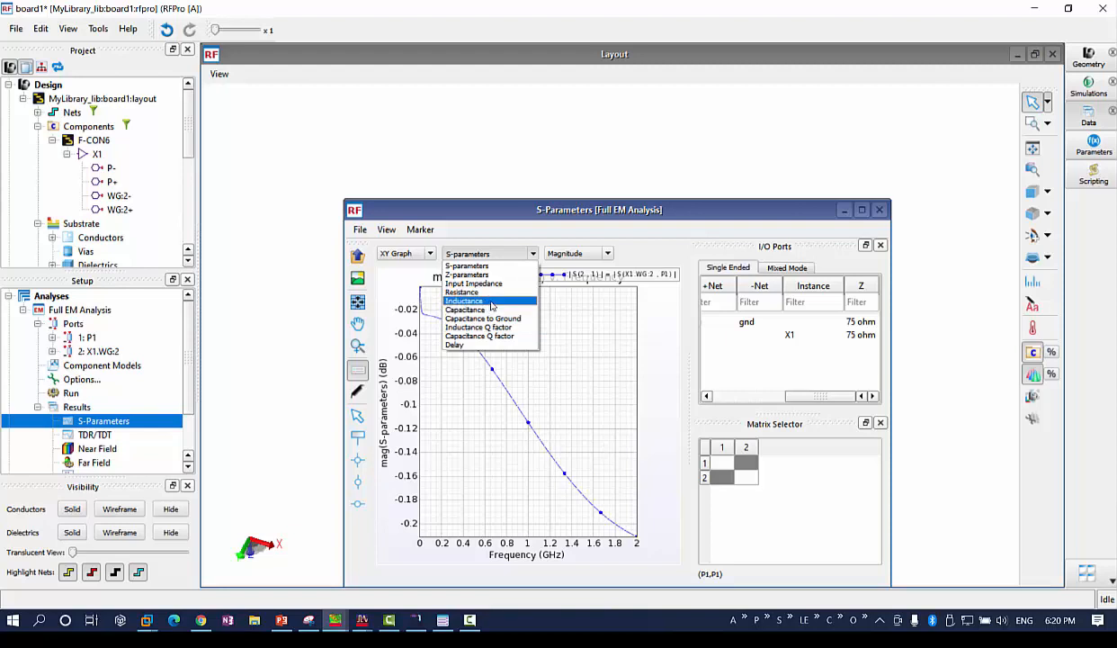
left_click(691, 210)
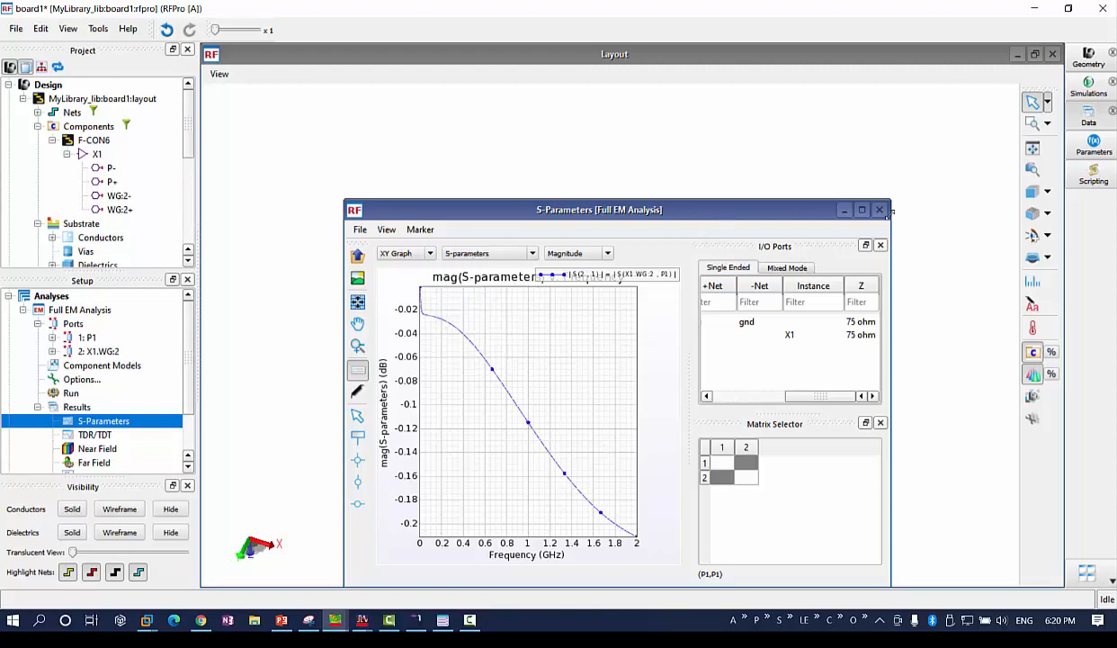
left_click(879, 210)
scroll(111, 446, "down", 2)
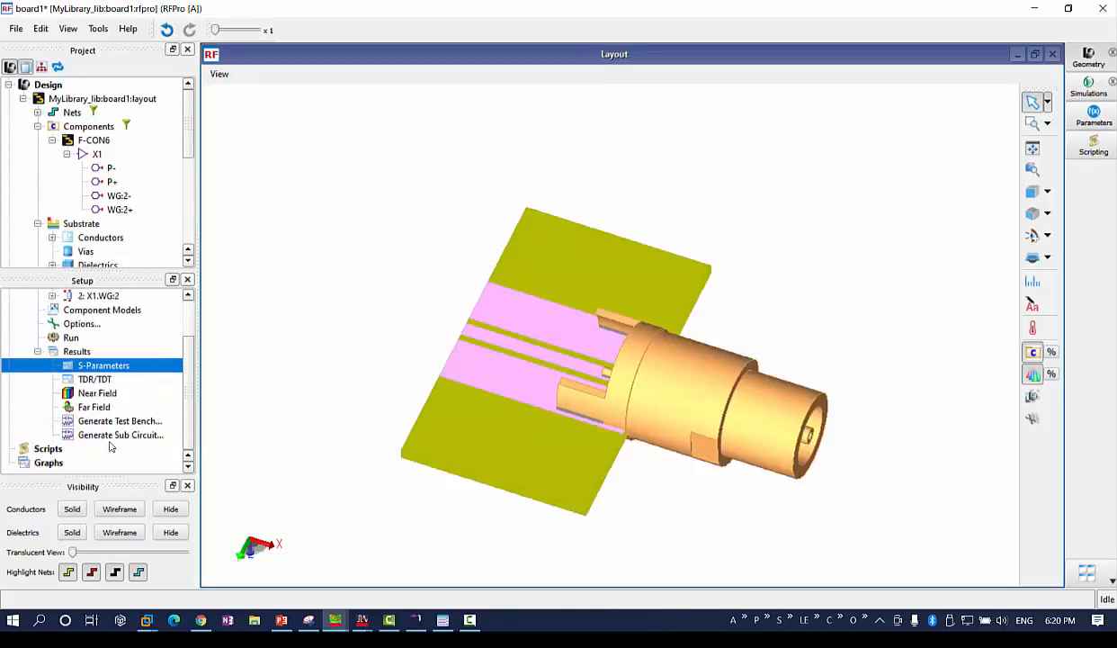
Open the Near Field results and display the E-field at 666.667 MHz on the connector's X1_Copper.
double_click(97, 394)
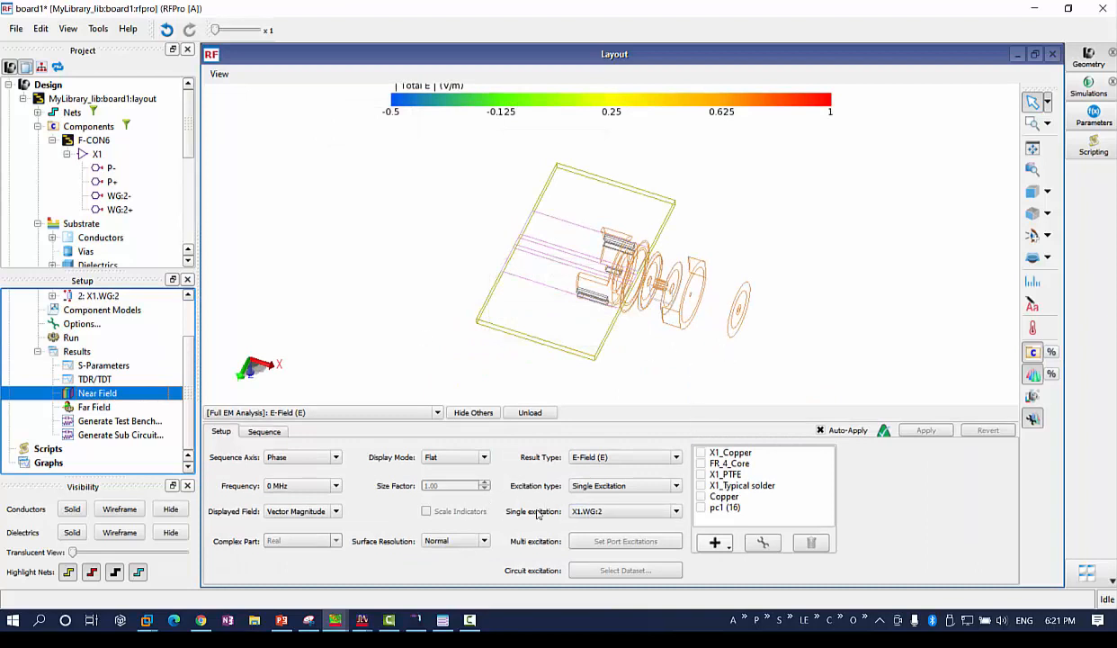
left_click(335, 487)
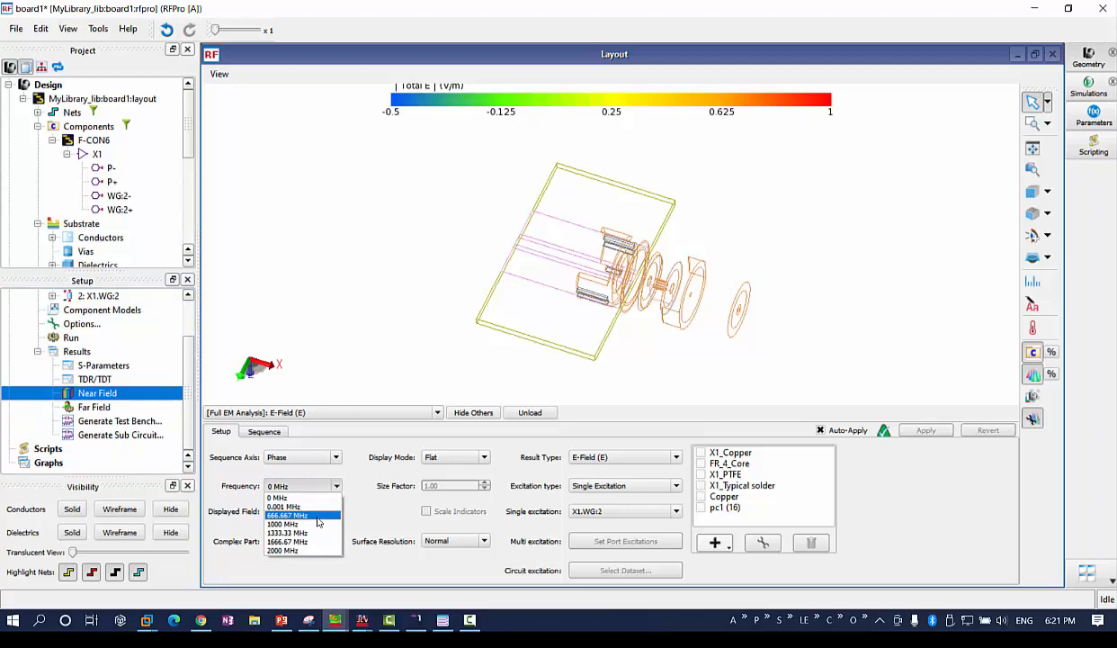
left_click(317, 516)
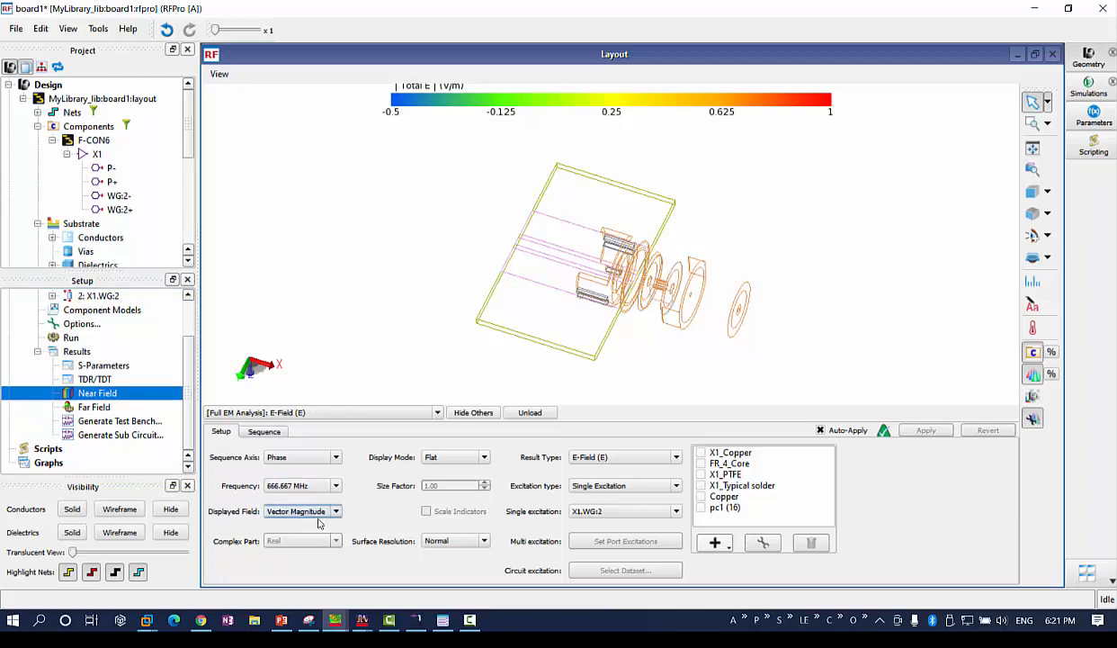
left_click(705, 459)
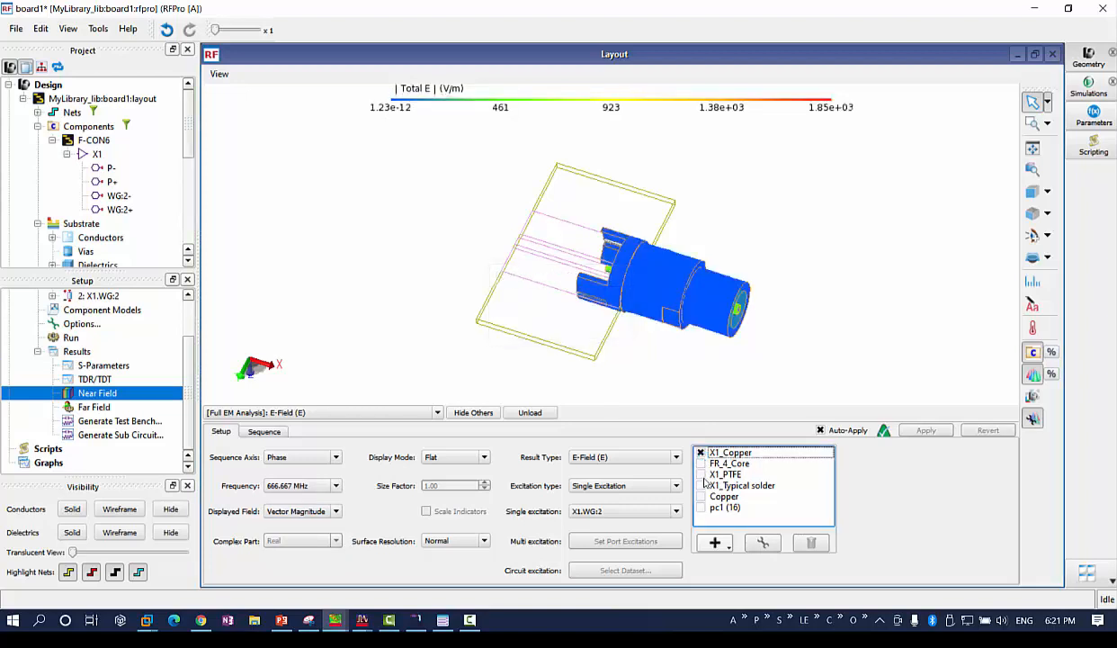
middle_click_drag(565, 318, 654, 343)
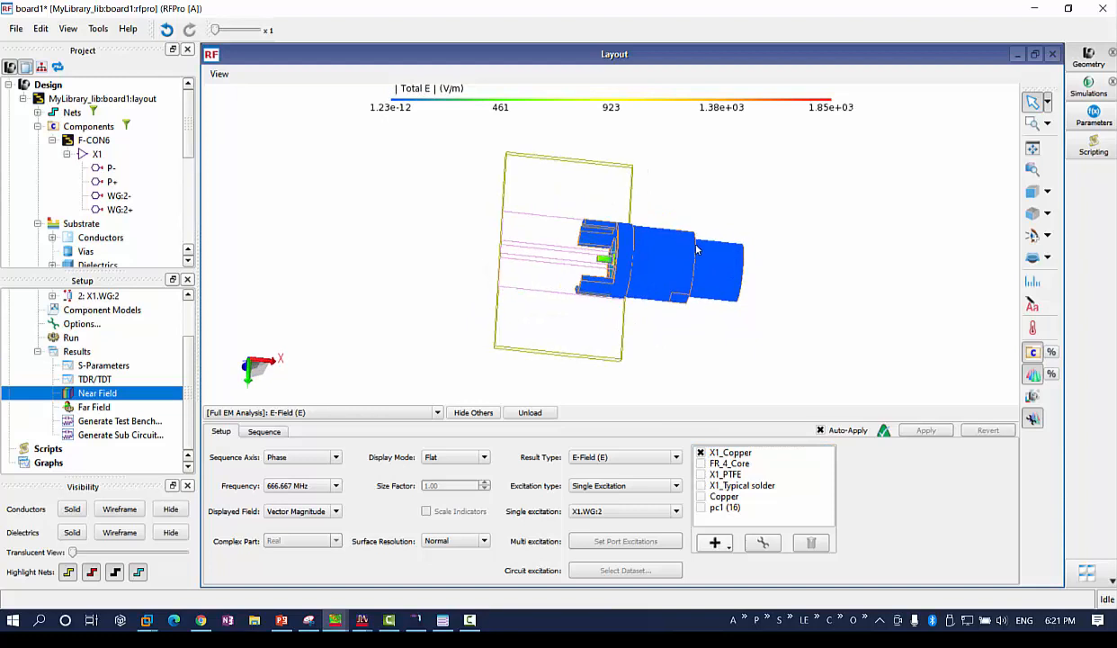
scroll(665, 275, "up", 1)
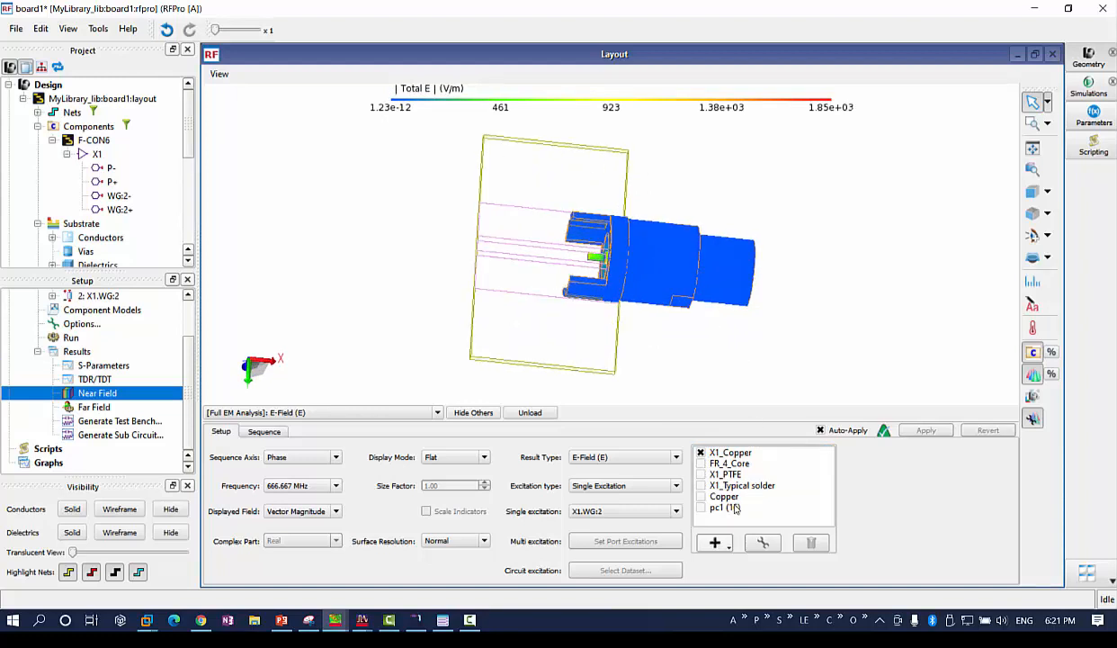
Add the Copper layer to the field plot and switch the result type to Surface Current Density (Js).
left_click(701, 496)
left_click(701, 496)
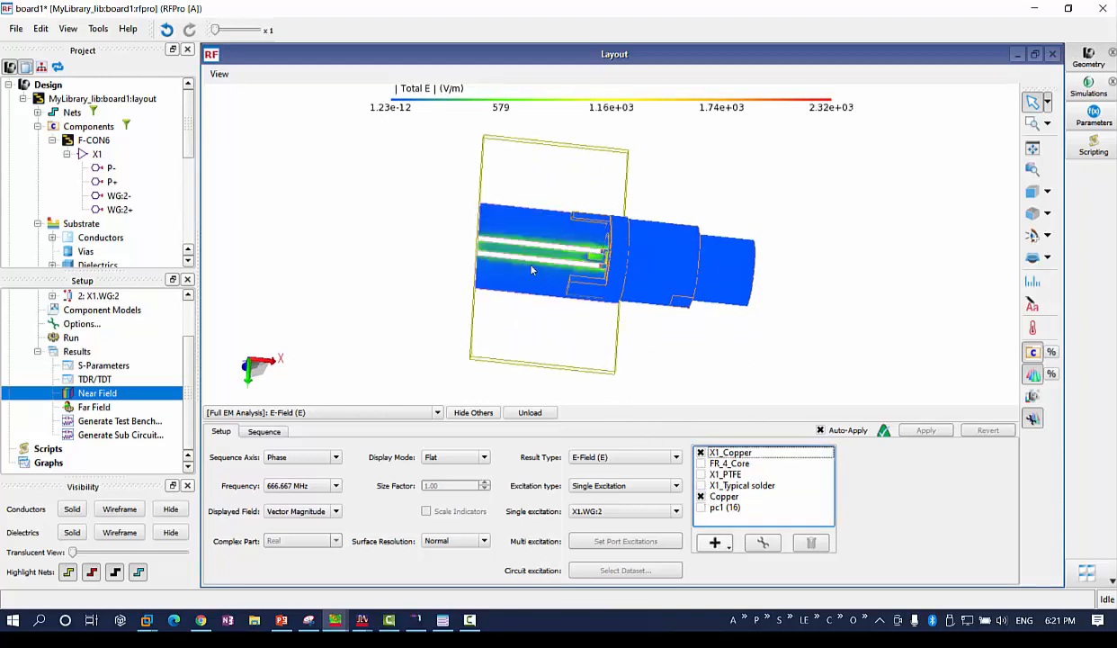
middle_click_drag(566, 332, 513, 331)
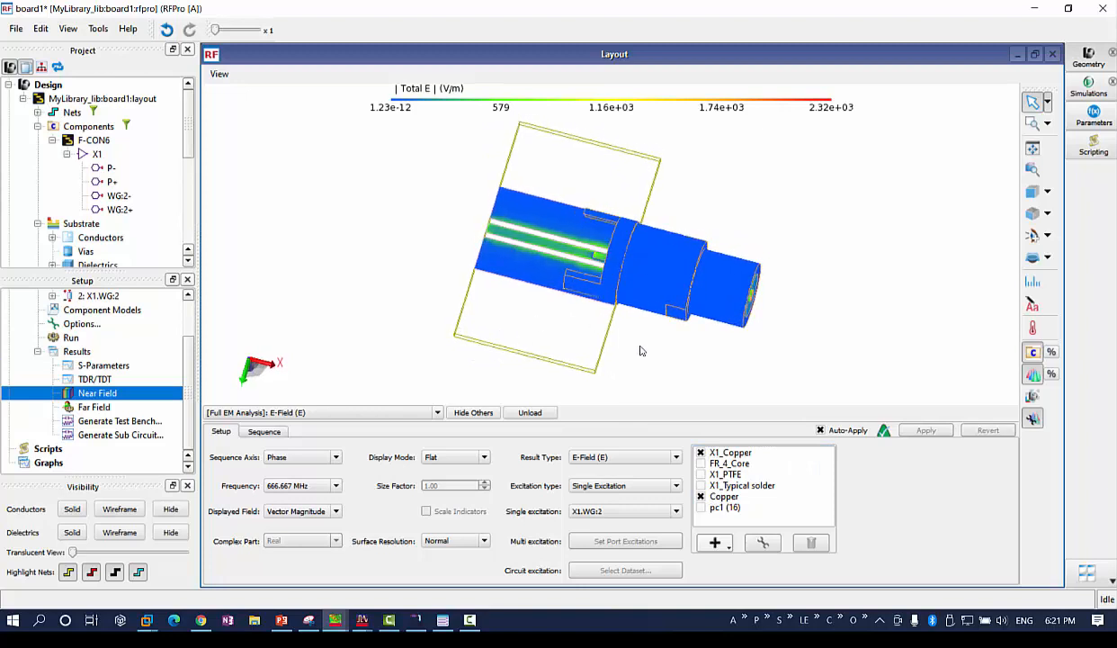
left_click(670, 460)
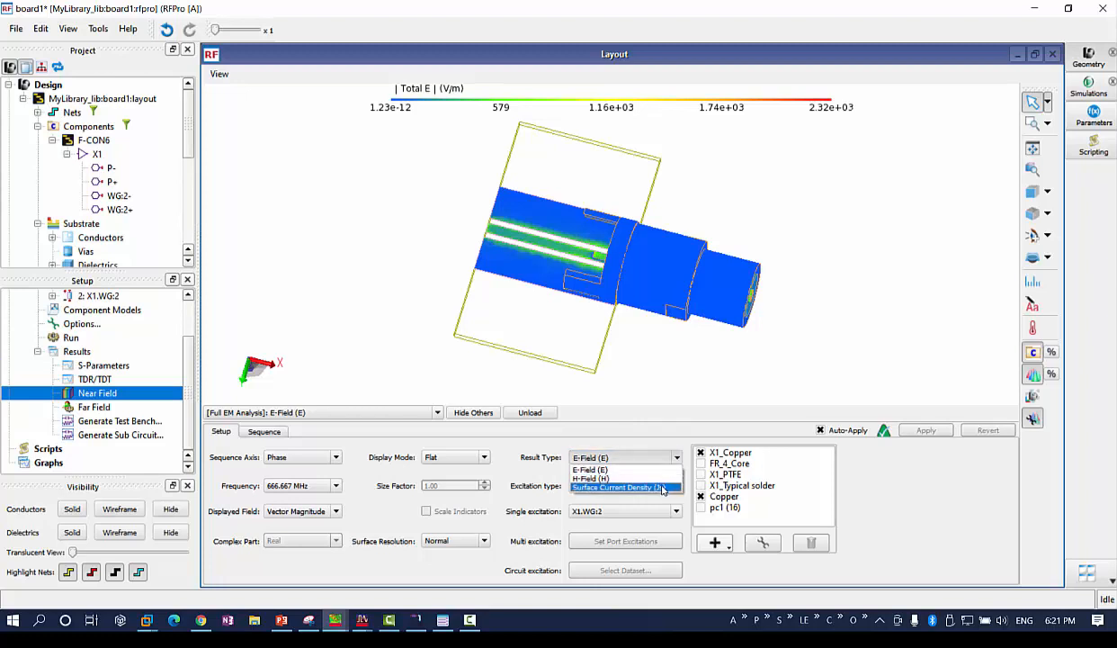
left_click(662, 488)
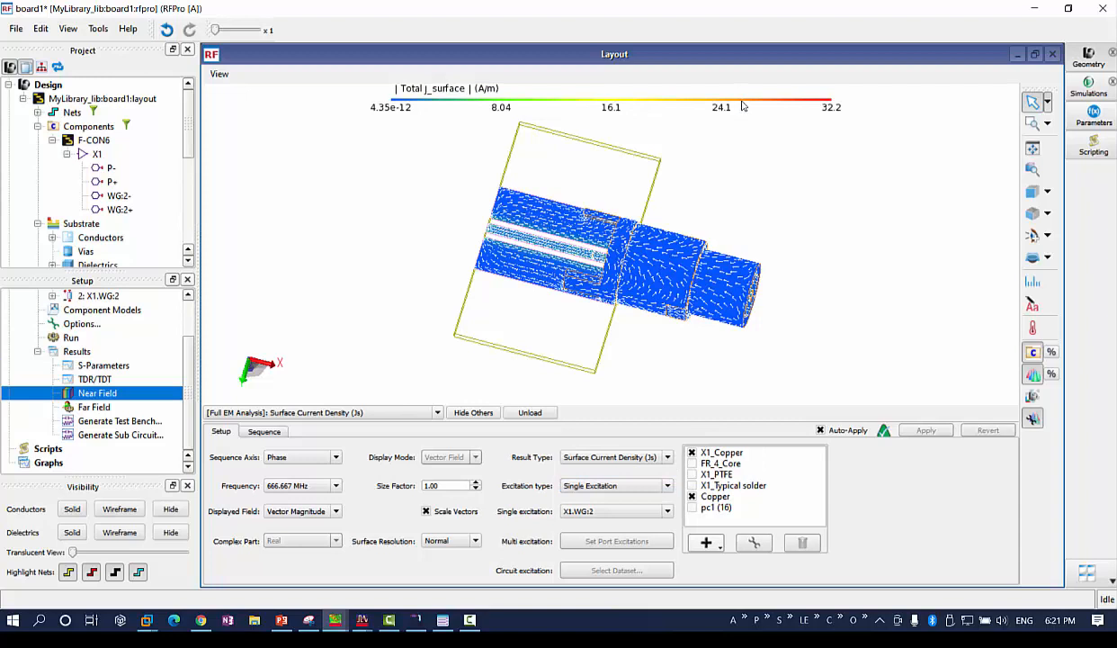
Turn off the color scale's Automatic Range and set its maximum to 1 A/m.
right_click(744, 106)
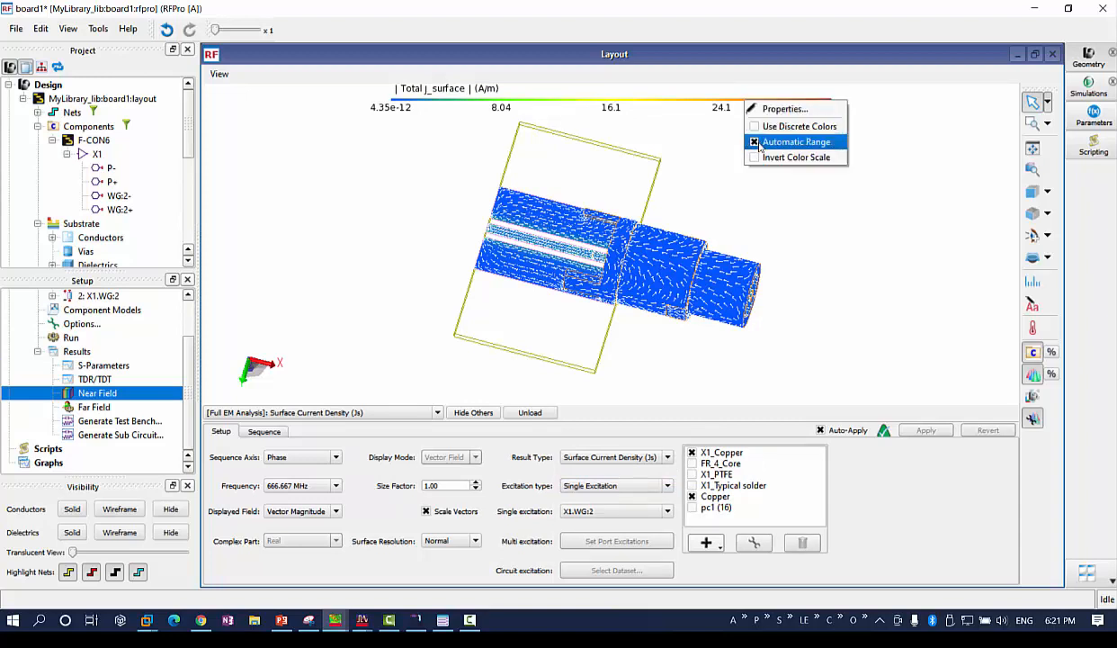
left_click(759, 143)
right_click(740, 102)
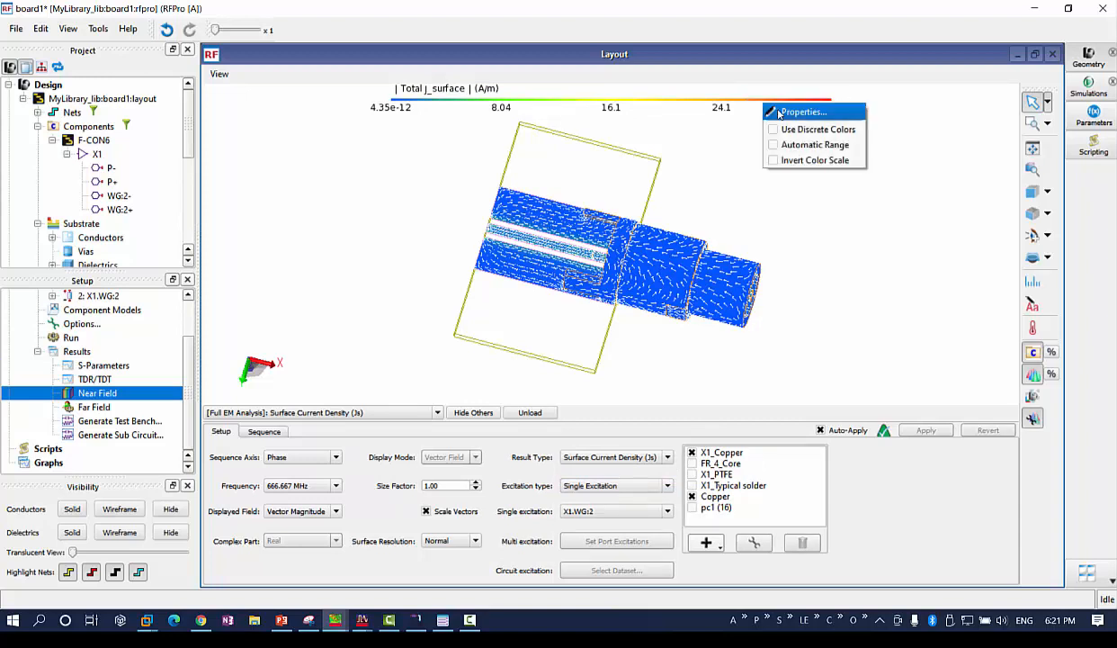
left_click(757, 109)
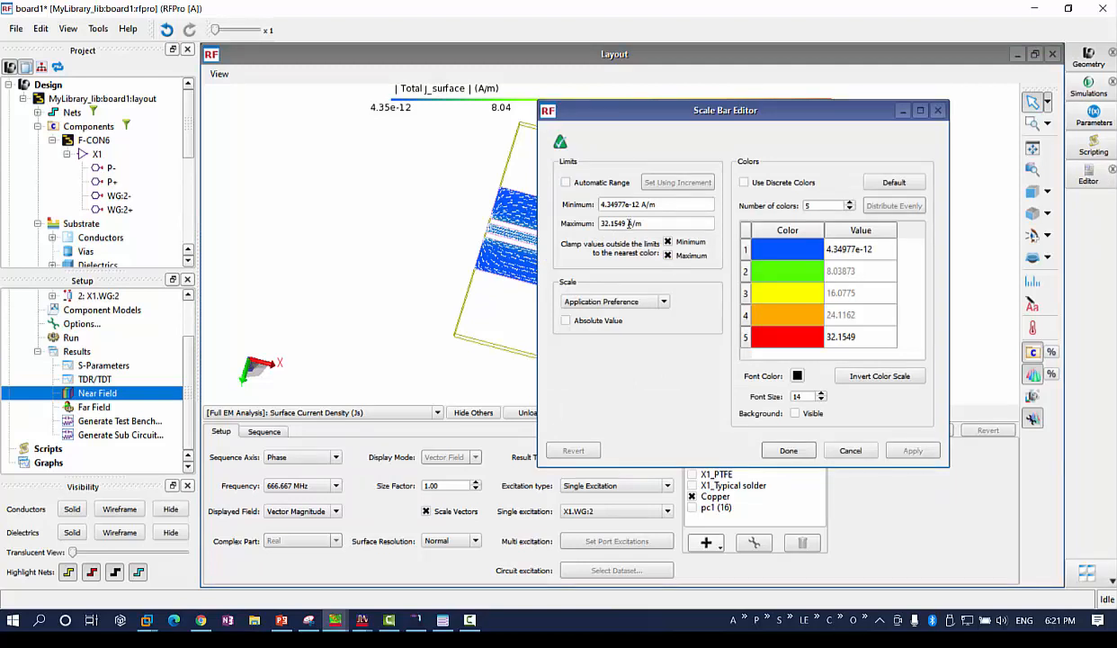
left_click_drag(627, 223, 571, 223)
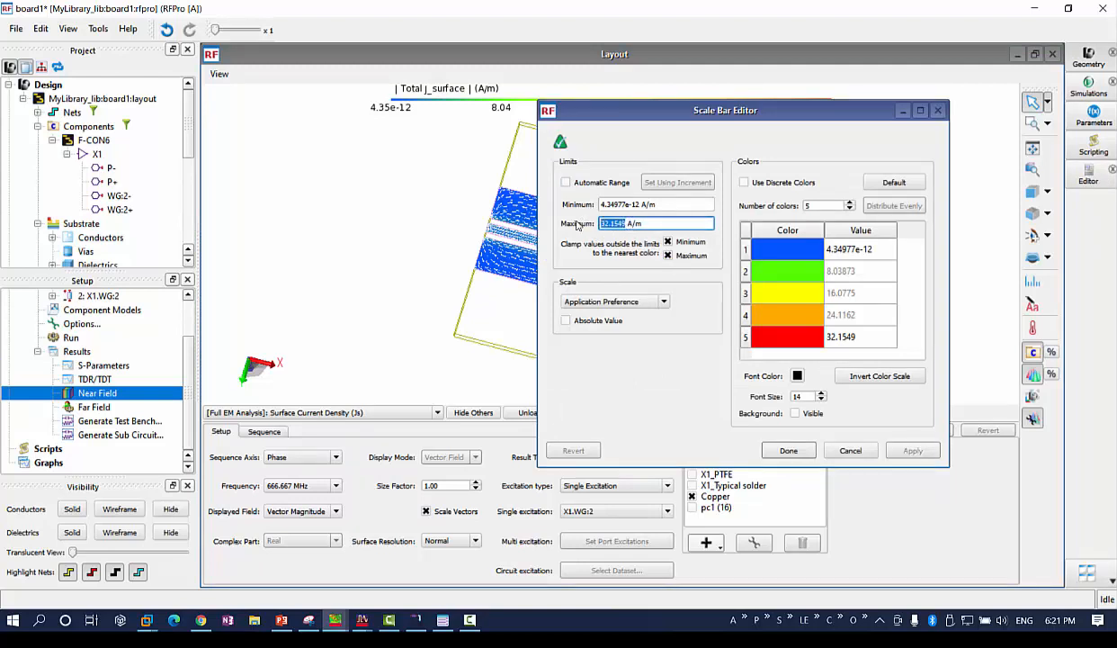
type("1")
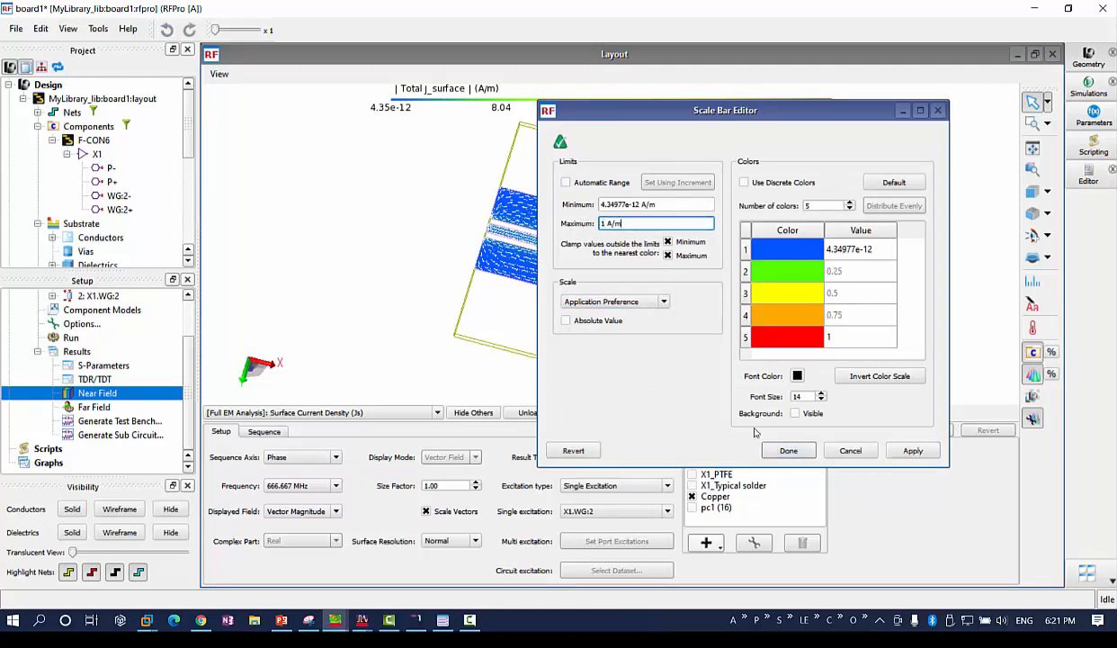
left_click(797, 453)
Play the phase sequence of the surface current density and inspect the animated connector from several angles.
middle_click_drag(680, 362, 461, 396)
left_click(264, 431)
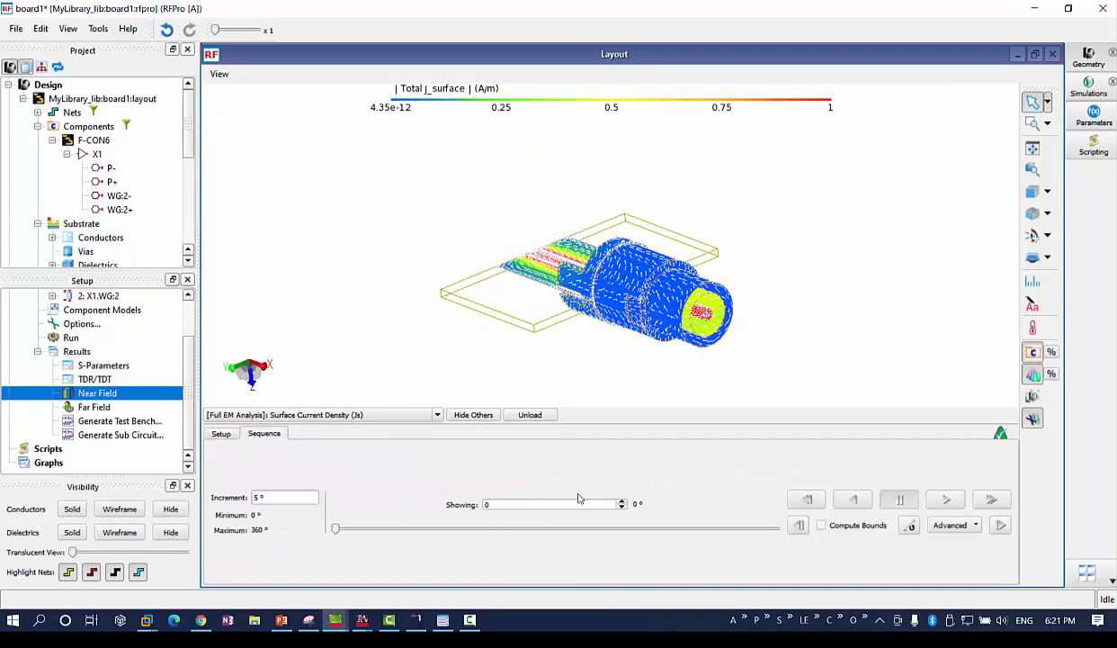
left_click(946, 500)
middle_click_drag(746, 355, 753, 330)
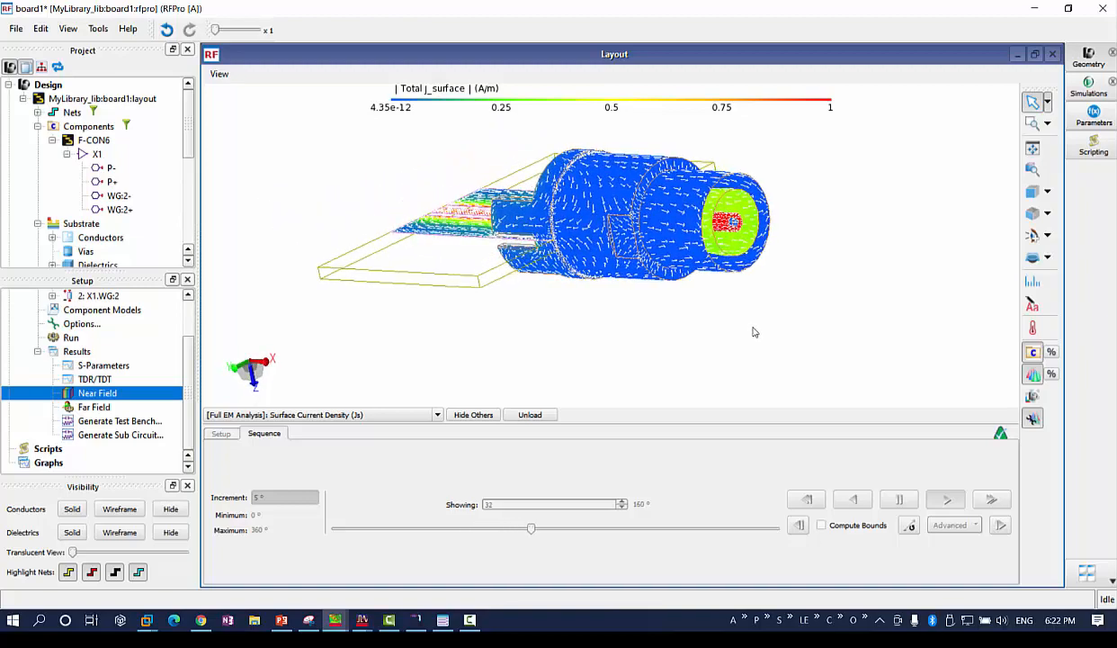
middle_click_drag(606, 275, 639, 233)
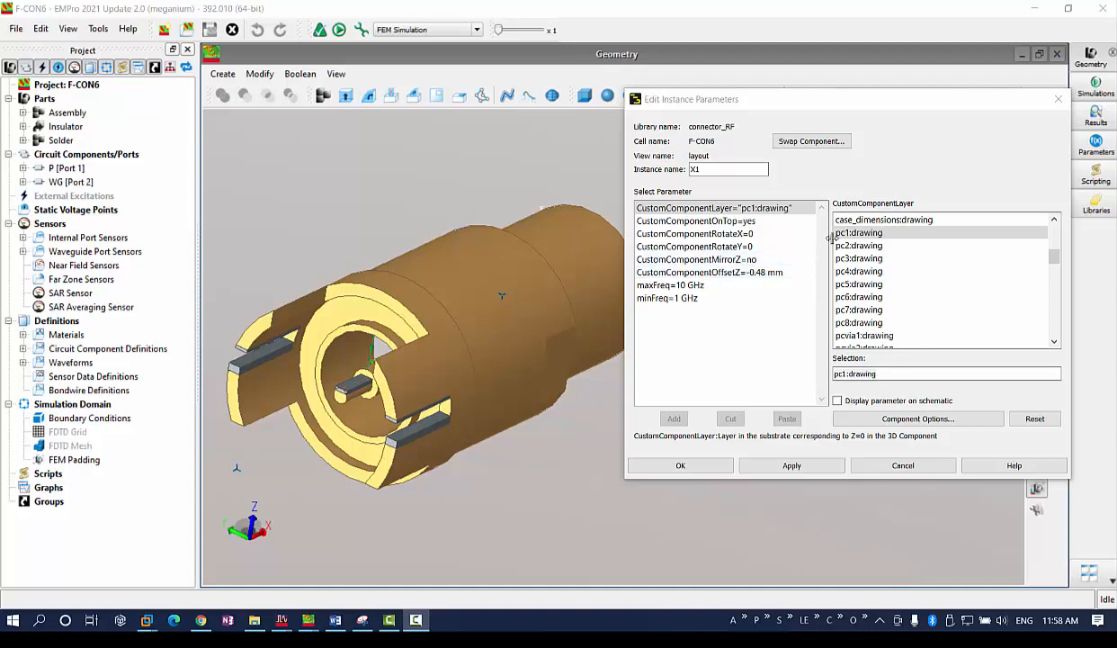
For connector instance X1, set CustomComponentLayer to pc2:drawing and CustomComponentRotateX to 180 deg, and apply the parameters.
left_click(862, 245)
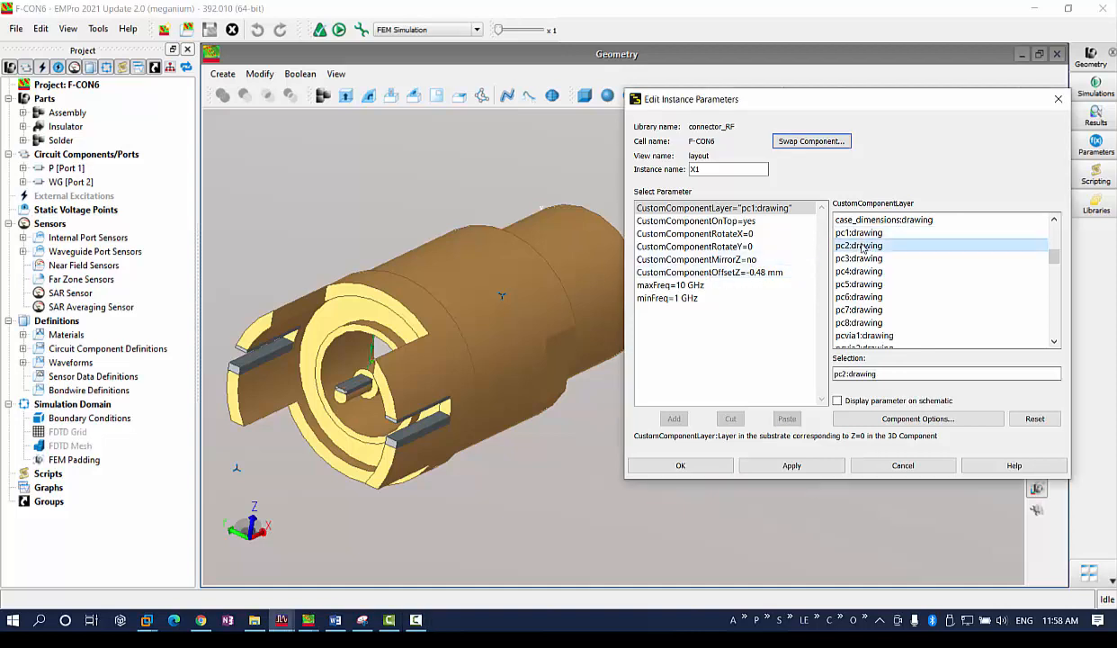
left_click(733, 235)
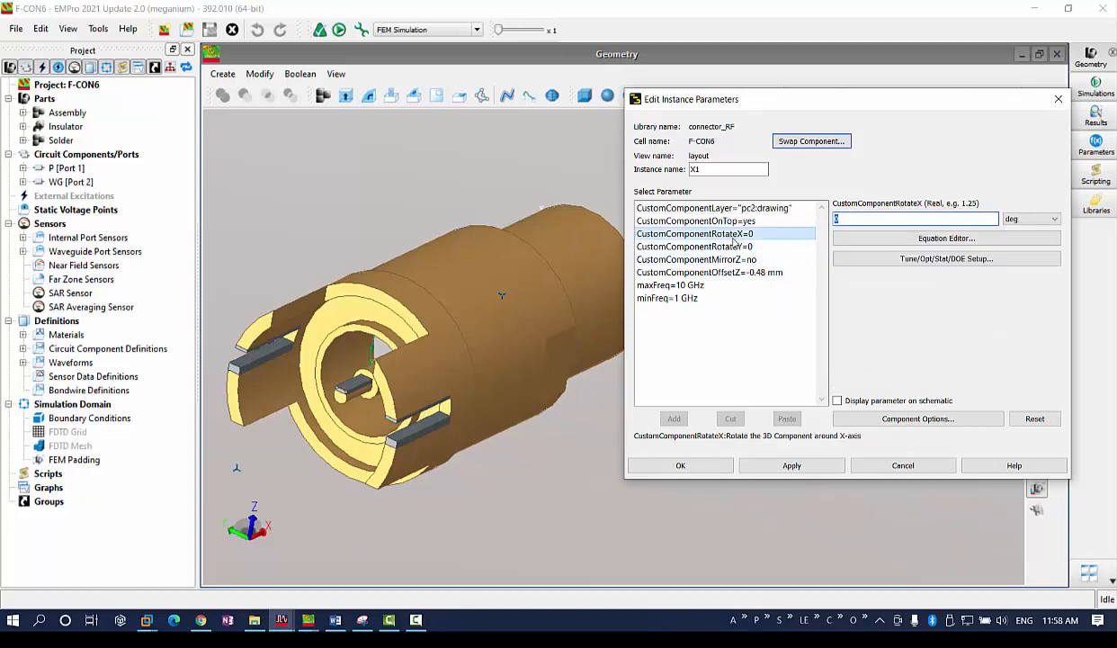
type("1")
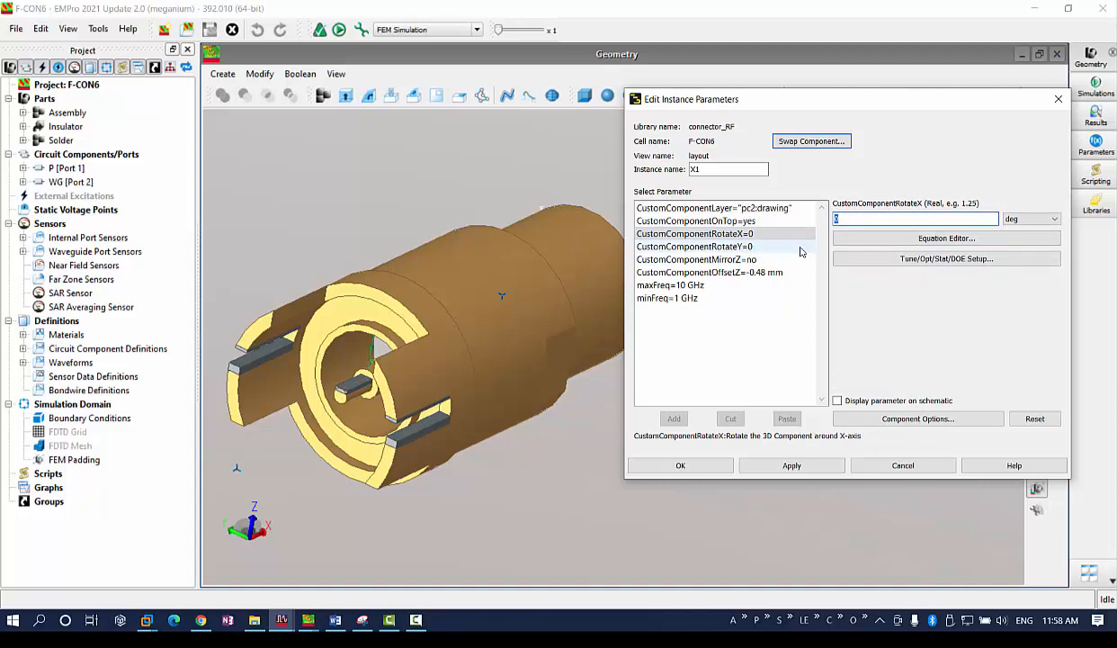
type("80")
left_click(792, 466)
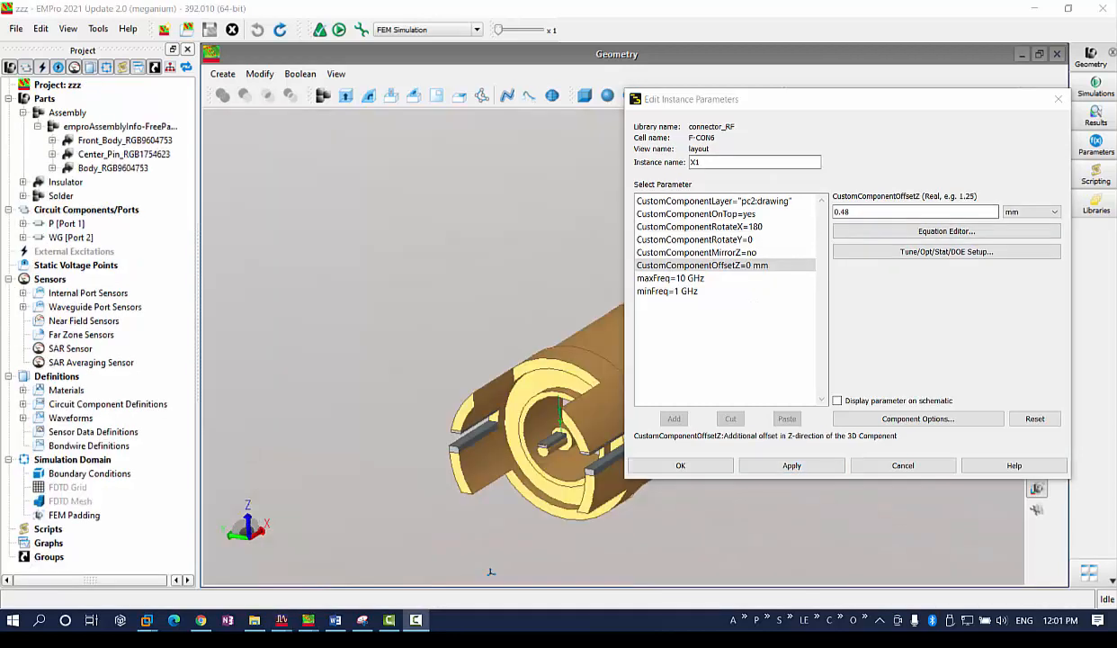
left_click(834, 213)
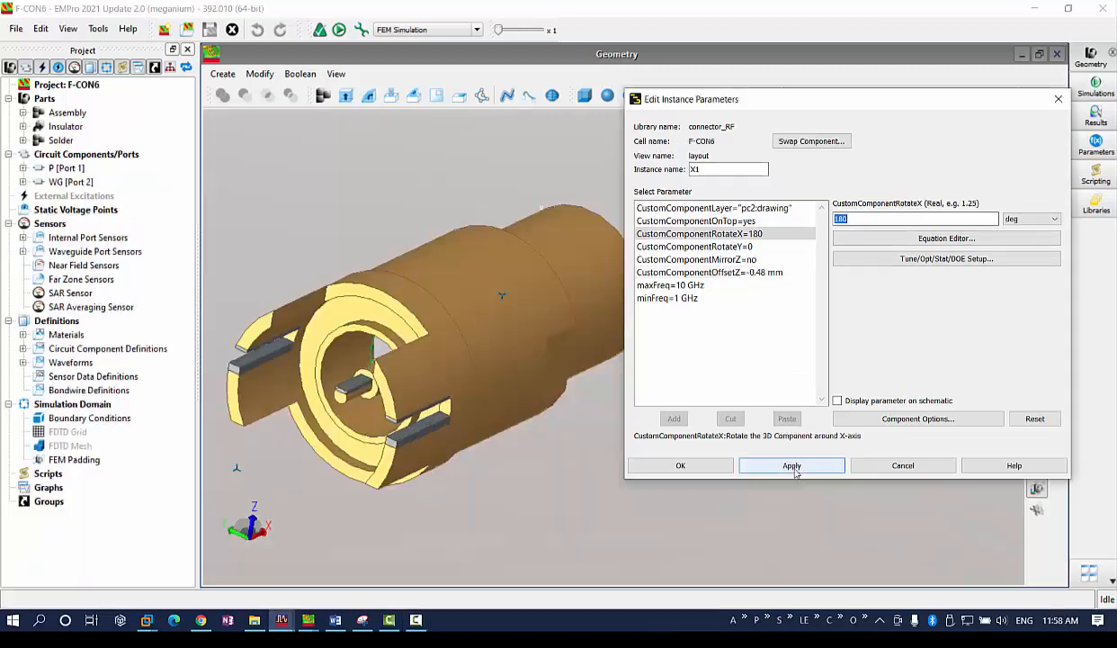
left_click(772, 463)
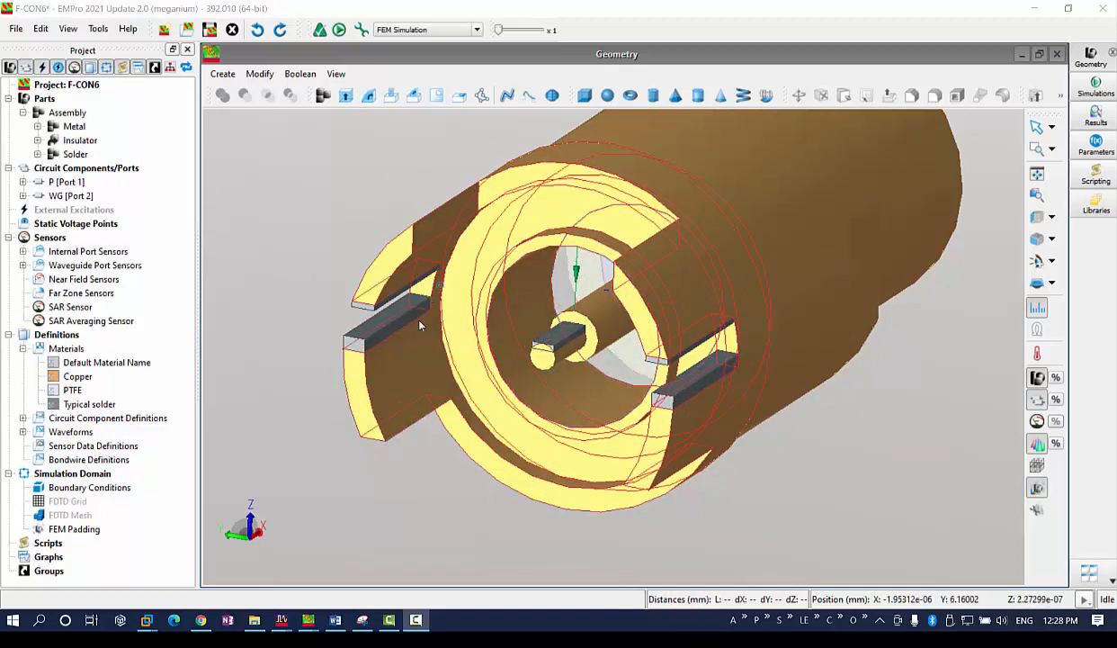
Highlight the connector's whole Assembly and its Metal, Insulator and Solder groups one by one in EMPro.
left_click(63, 114)
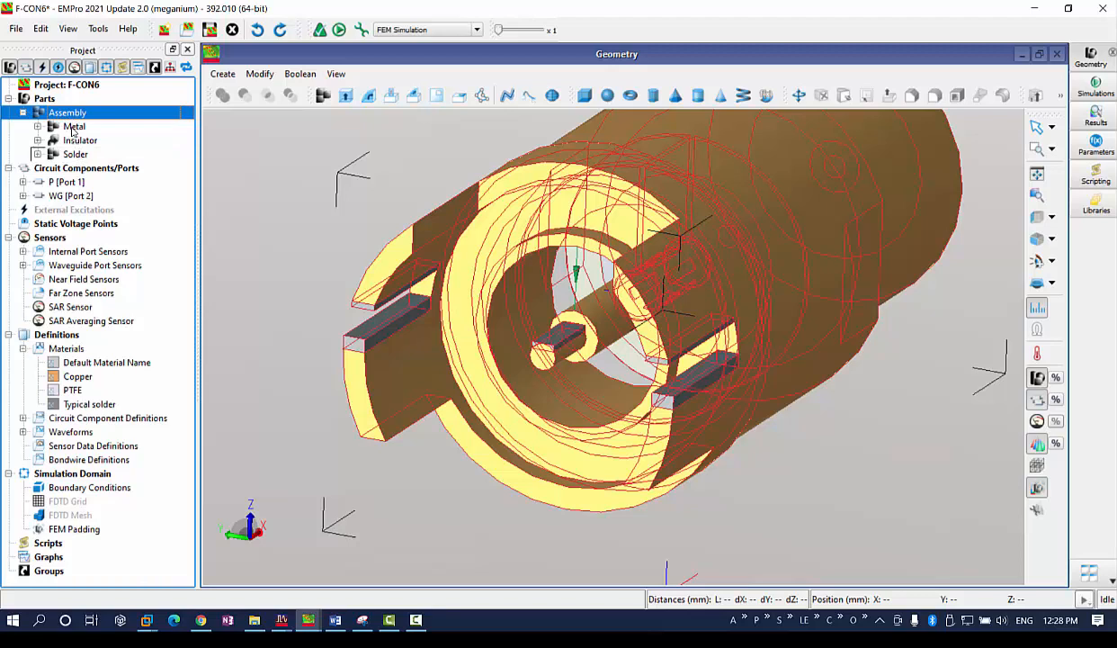
left_click(74, 127)
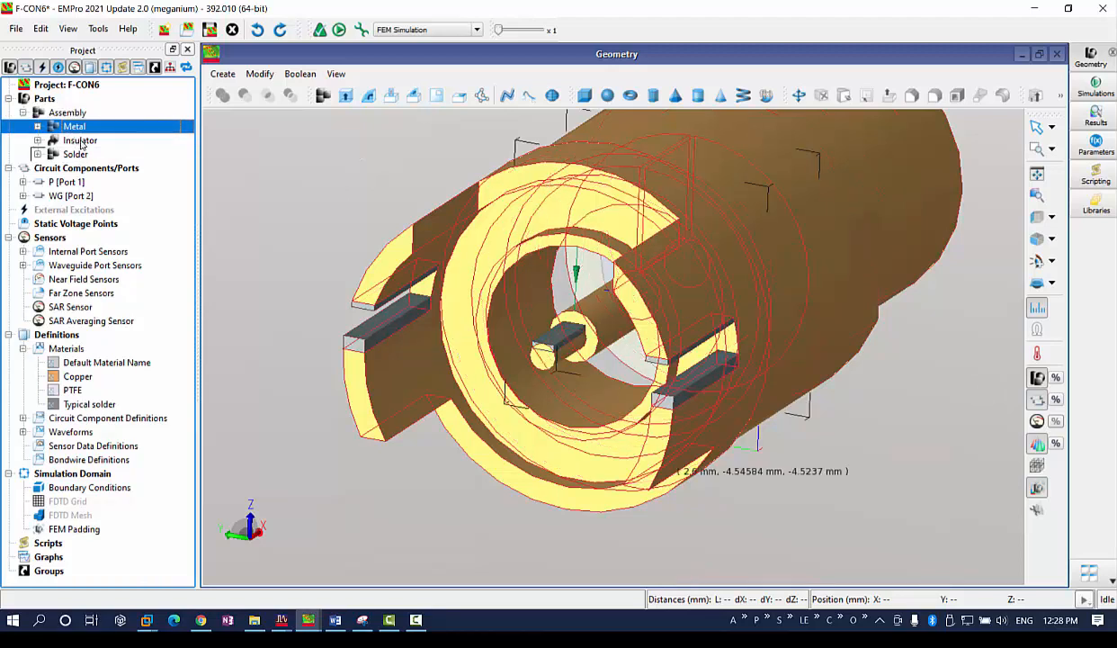
left_click(80, 141)
left_click(79, 155)
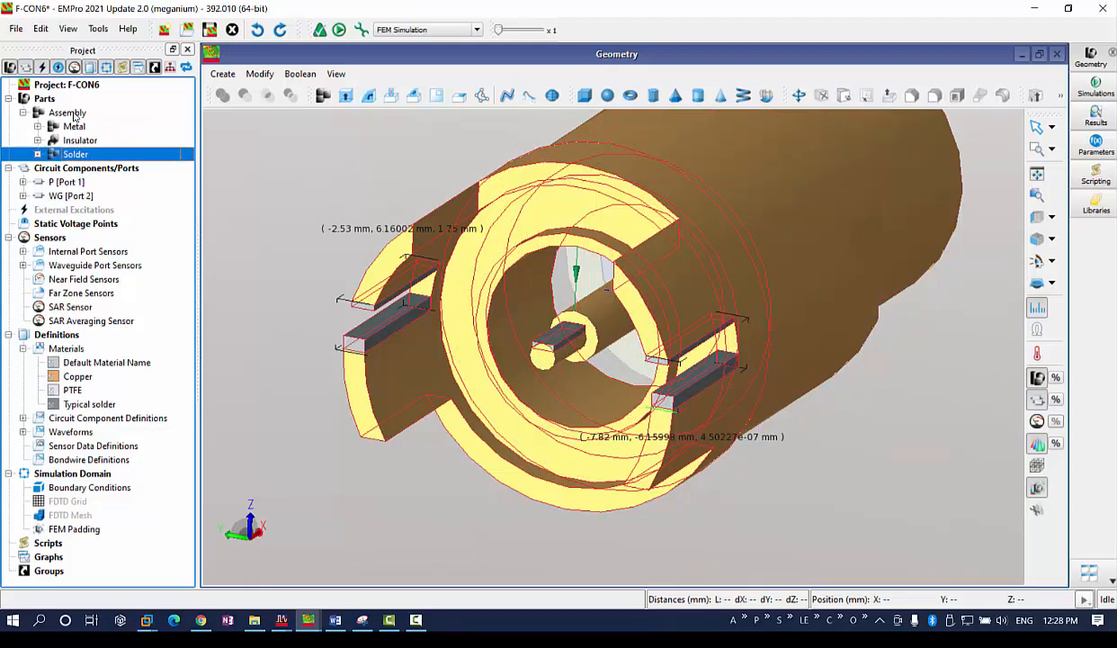
Specify the orientation of the whole Assembly with its Z origin at -0.48106 mm and accept it.
right_click(74, 113)
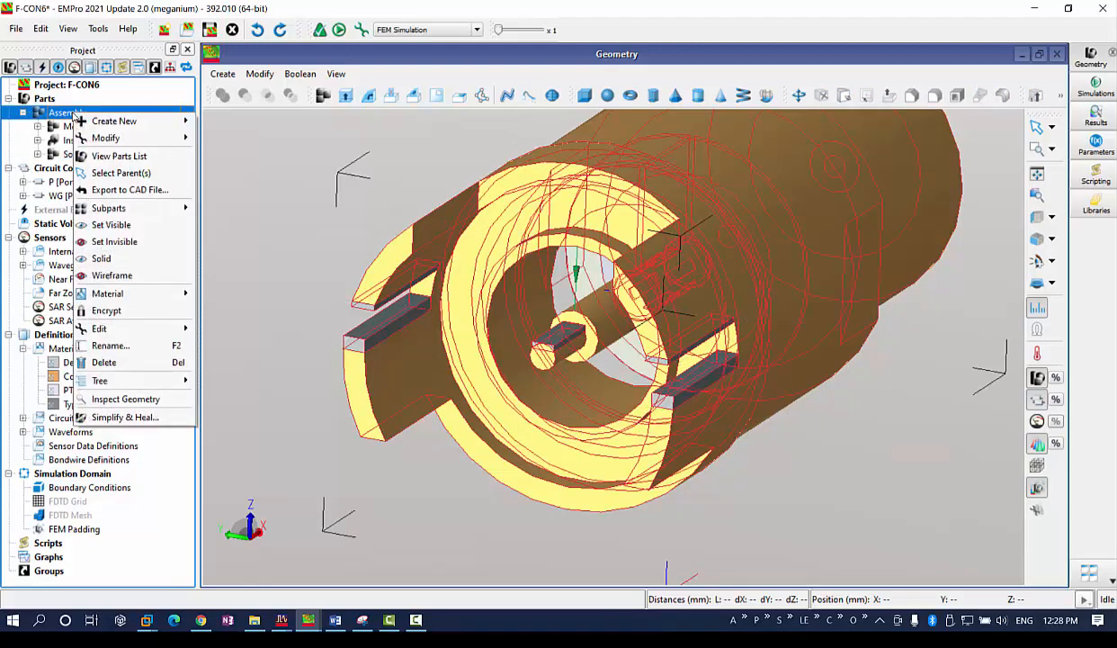
mouse_move(119, 137)
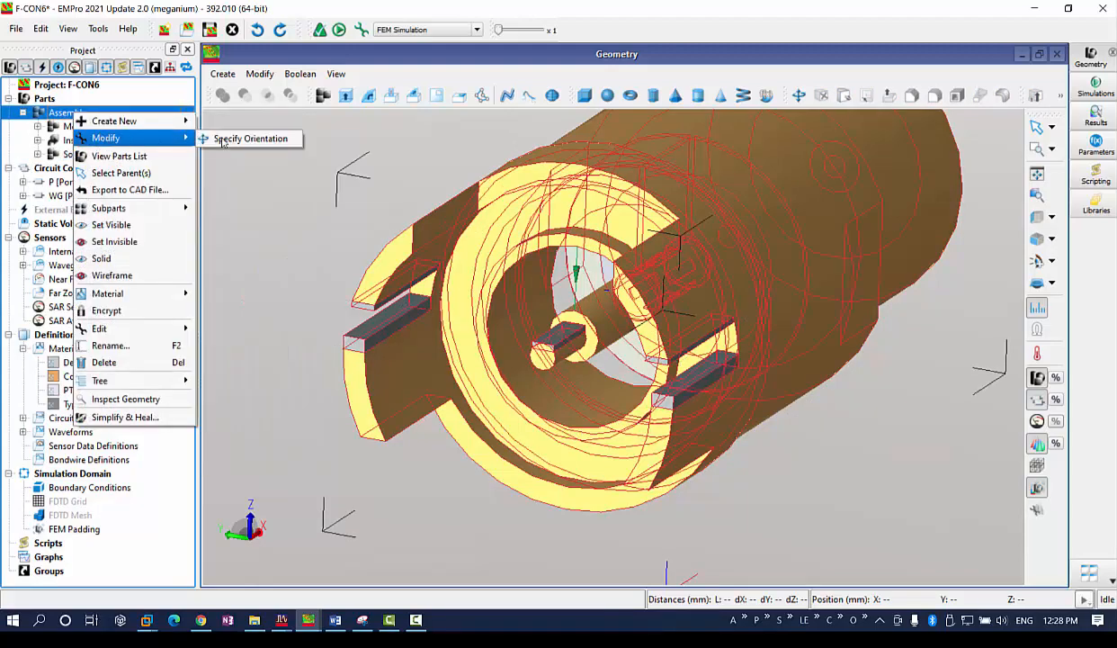
left_click(251, 139)
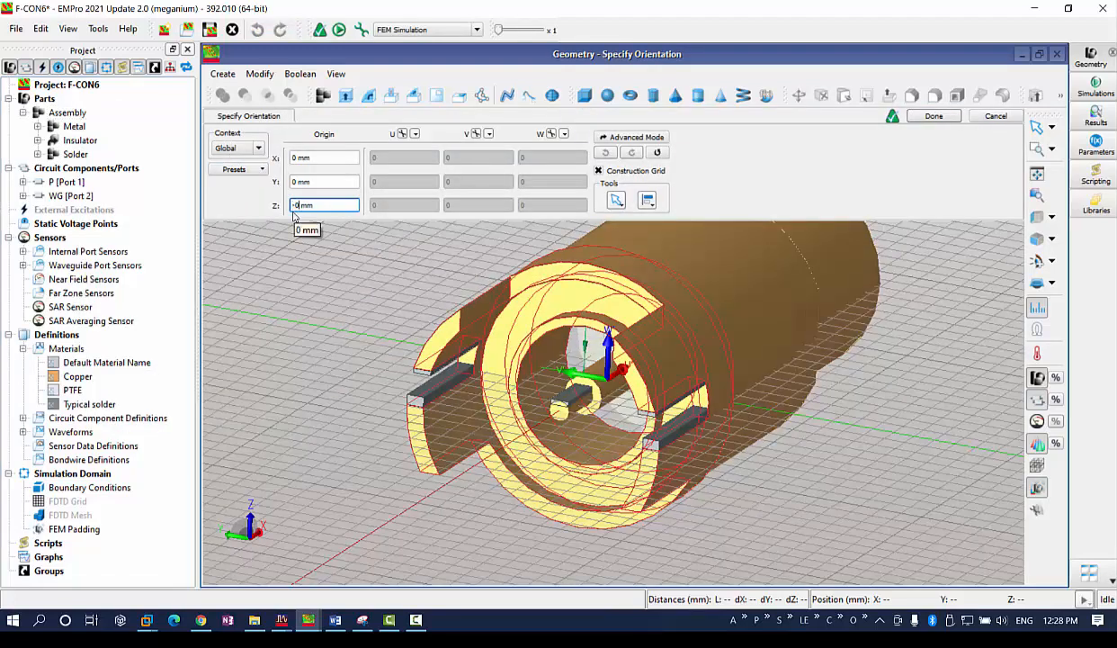
type("48106")
left_click(941, 118)
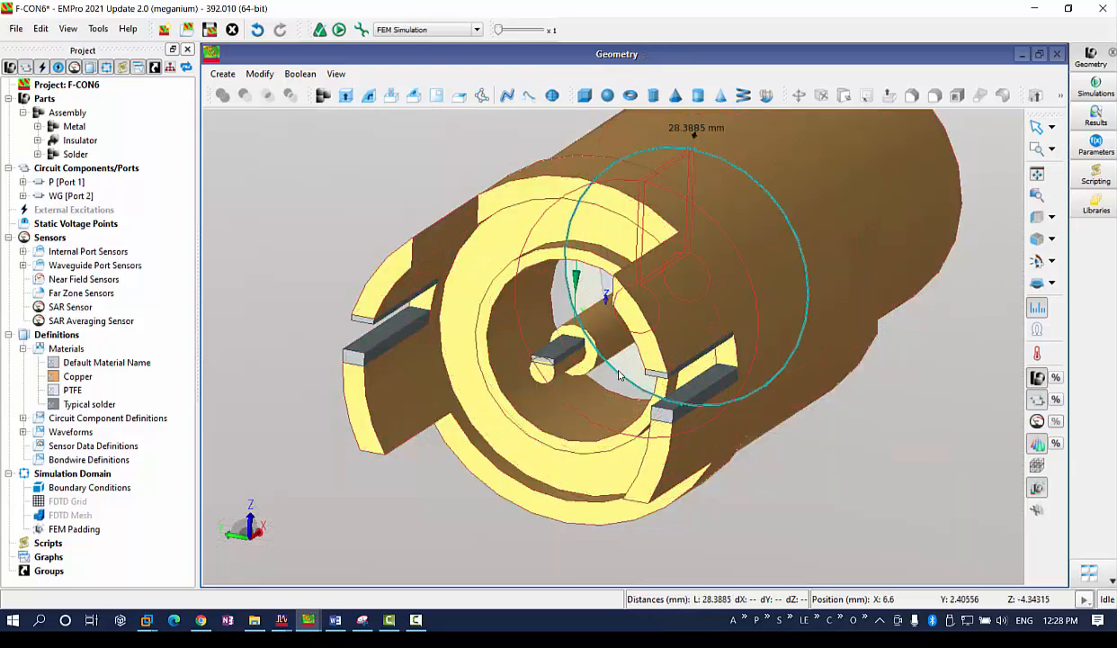